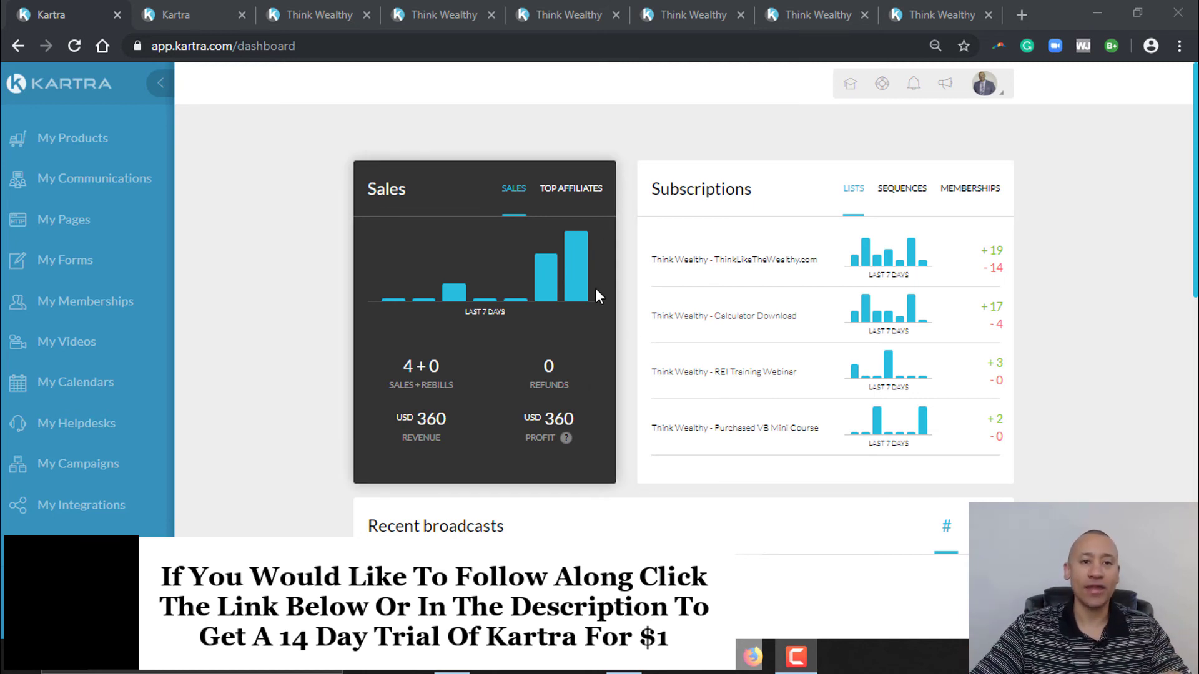
- Go to the Think Wealthy homepage and open its Recommended Resources page
click(308, 9)
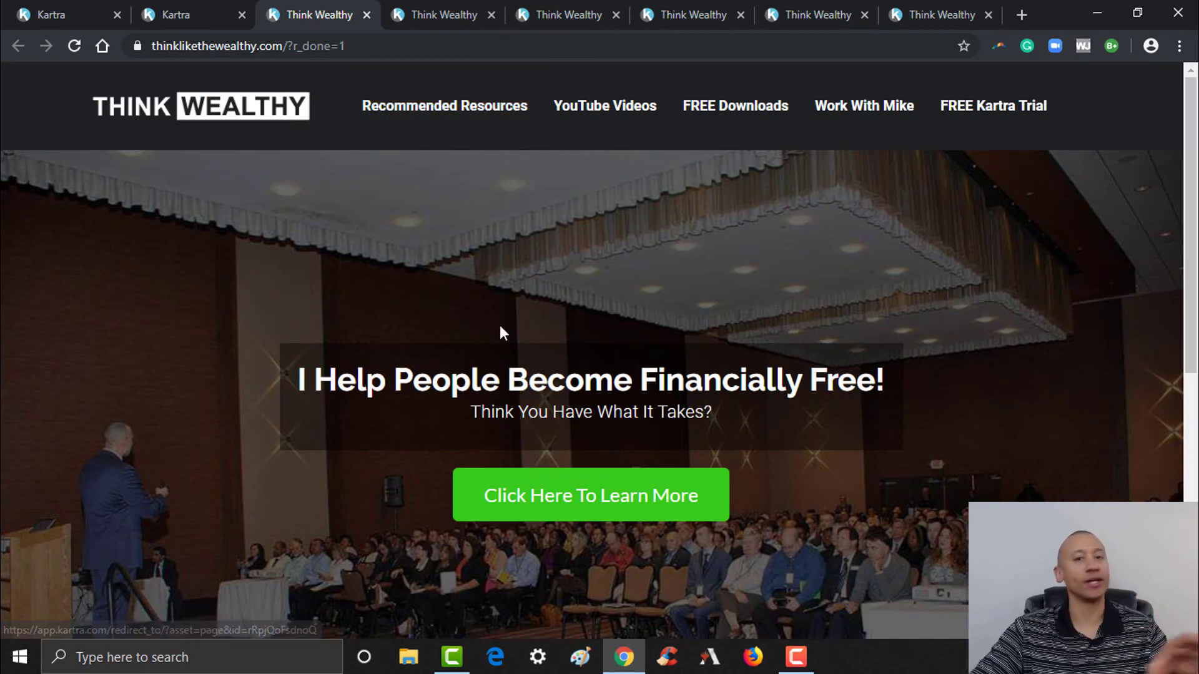
mouse_move(1193, 203)
mouse_down()
mouse_move(1194, 453)
mouse_move(1195, 191)
mouse_up()
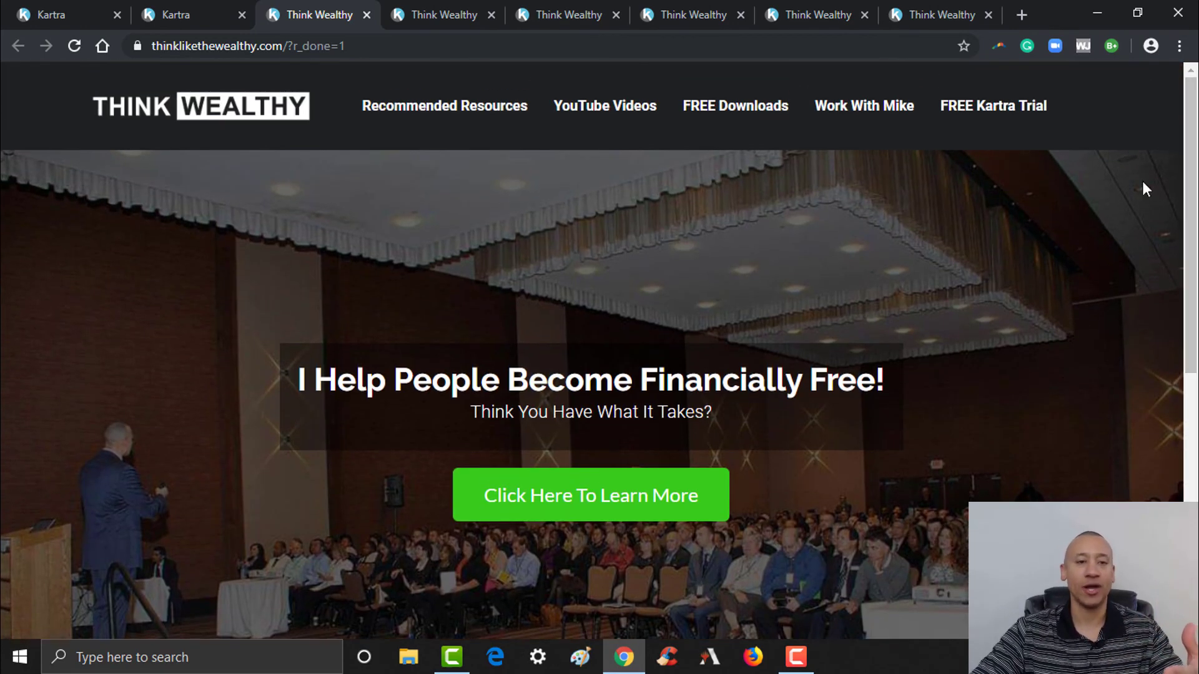
click(513, 106)
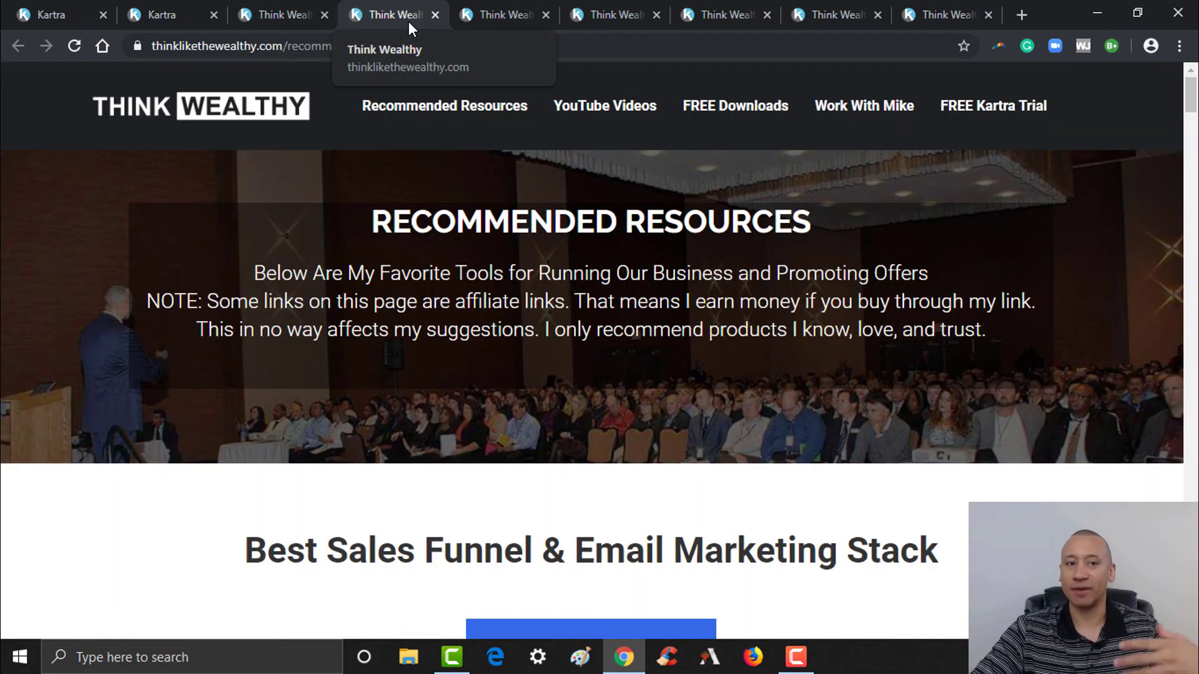
- Open the YouTube Videos page, then close the extra Videos and Recommended Resources tabs
click(306, 14)
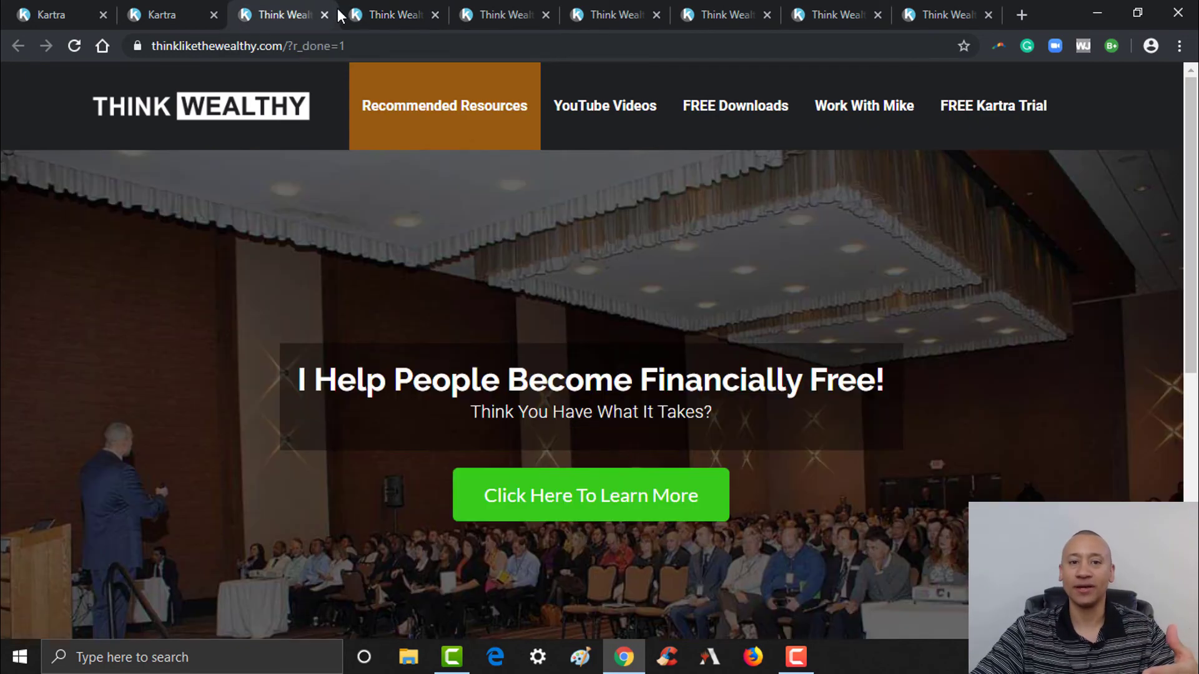
click(616, 111)
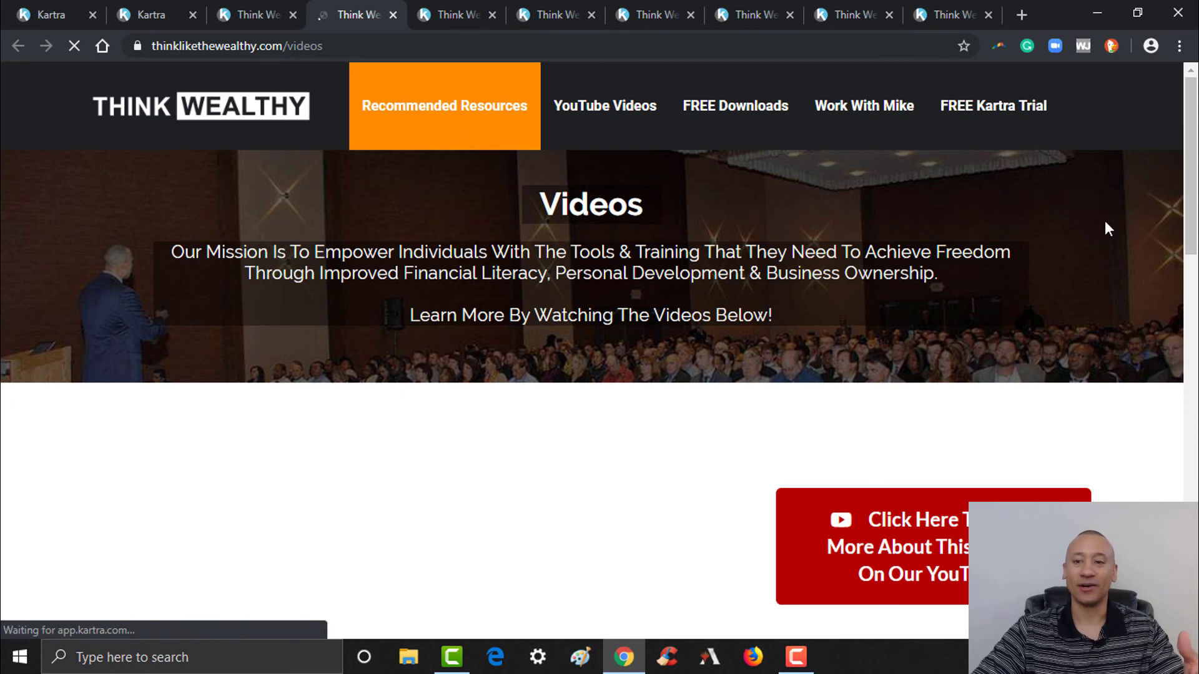
drag(1197, 150, 1196, 167)
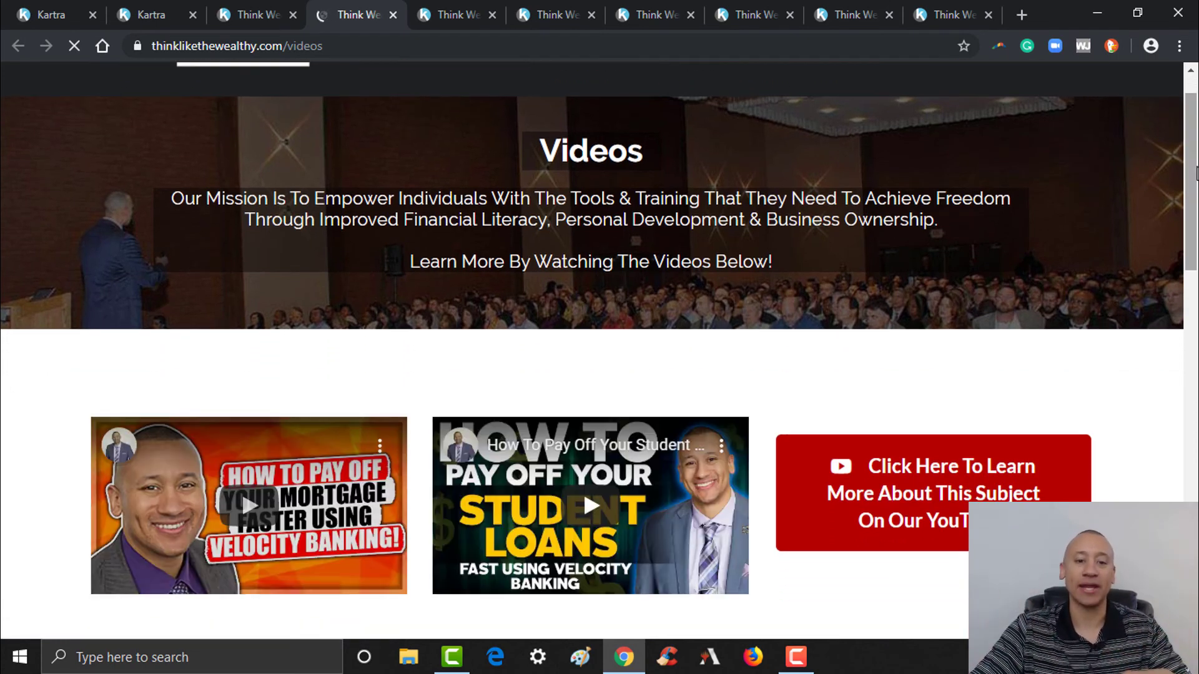
mouse_move(1197, 168)
mouse_down()
mouse_move(1197, 432)
mouse_move(1197, 149)
mouse_up()
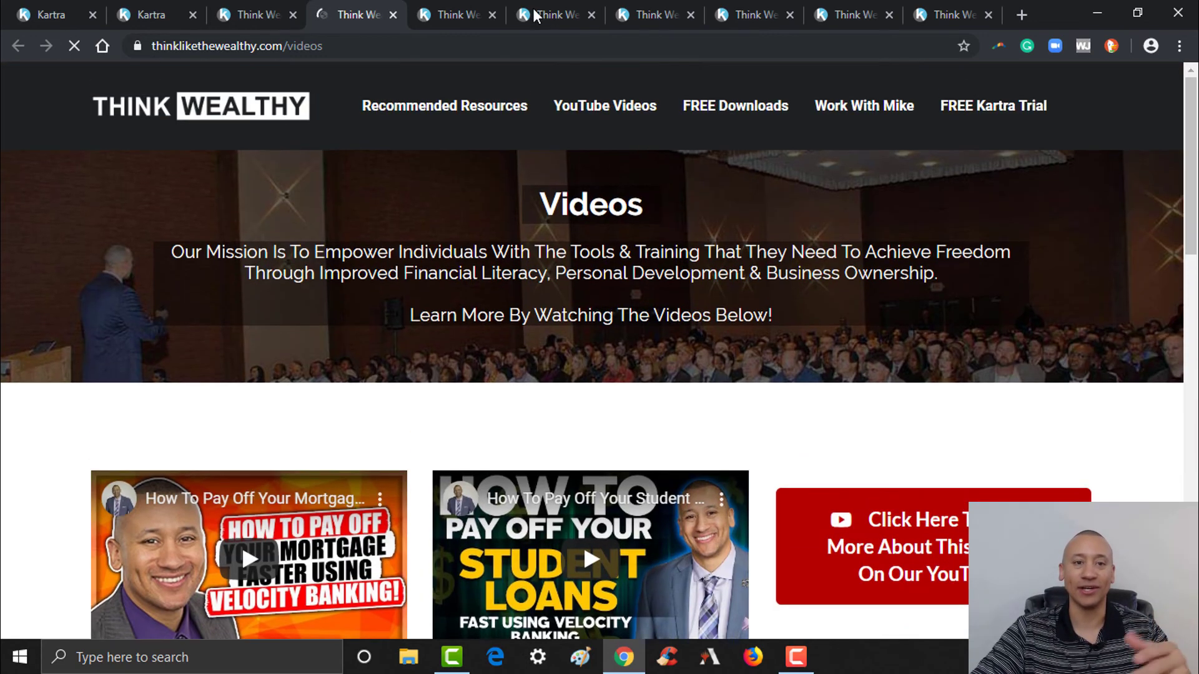
click(393, 15)
click(392, 15)
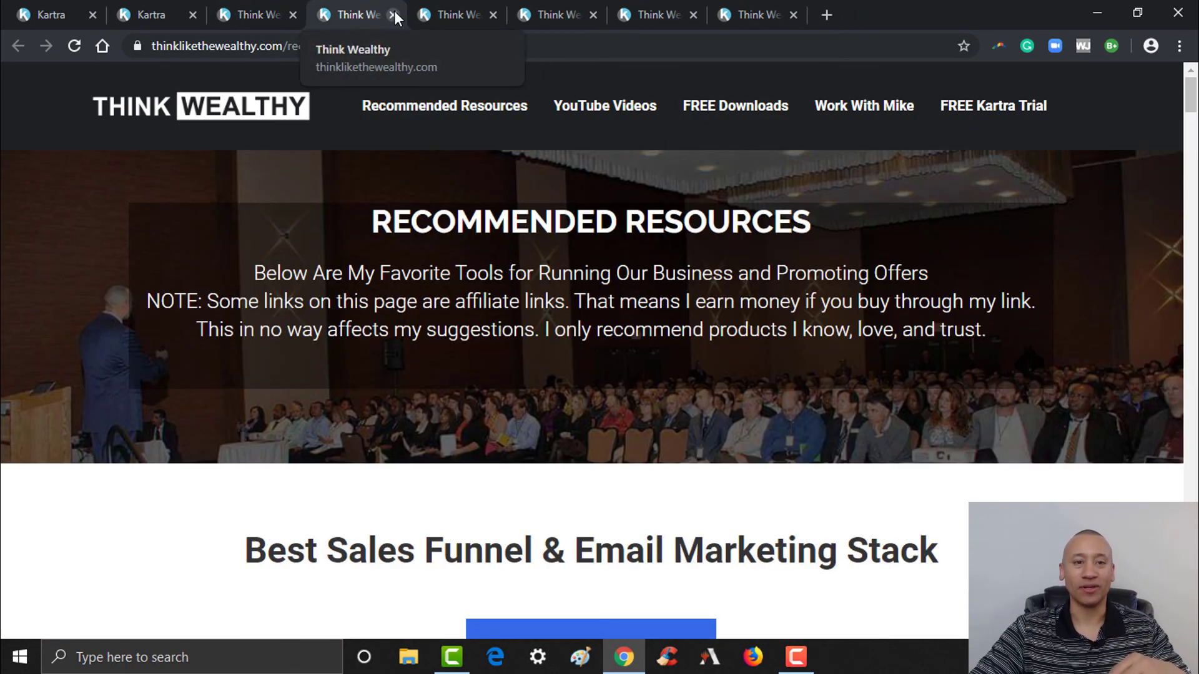
click(392, 13)
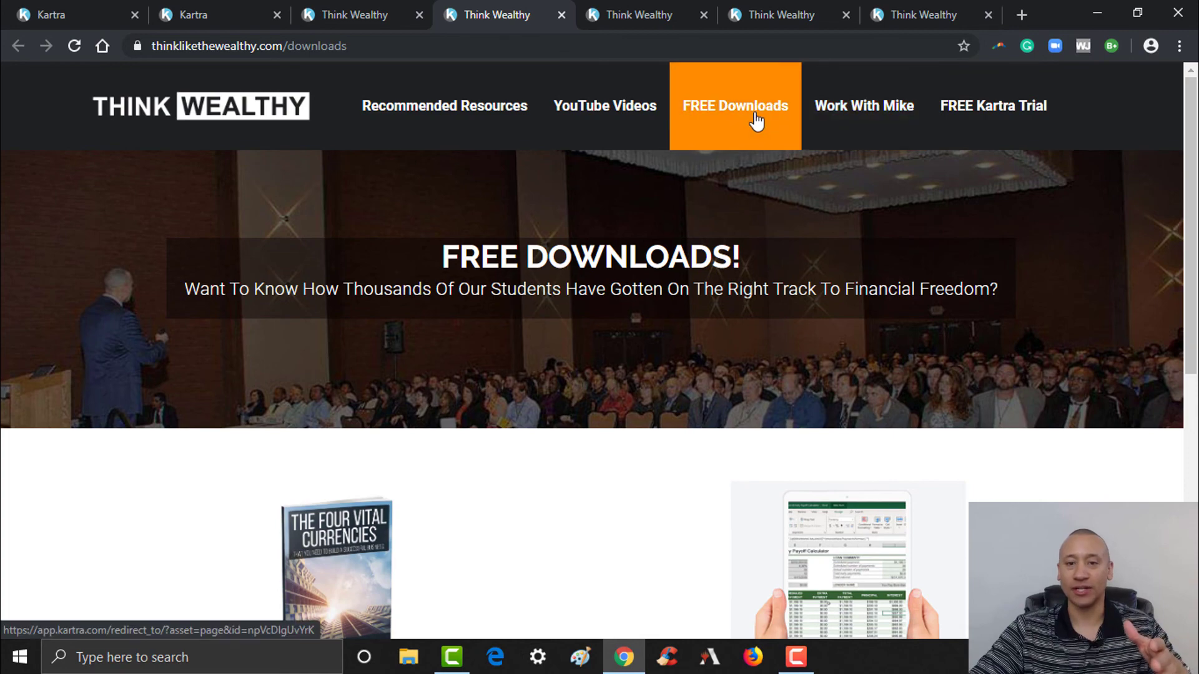
- From the Free Downloads page, open the Debt Reduction & Early Loan Pay Off Calculator page
scroll(1197, 181, down, 4)
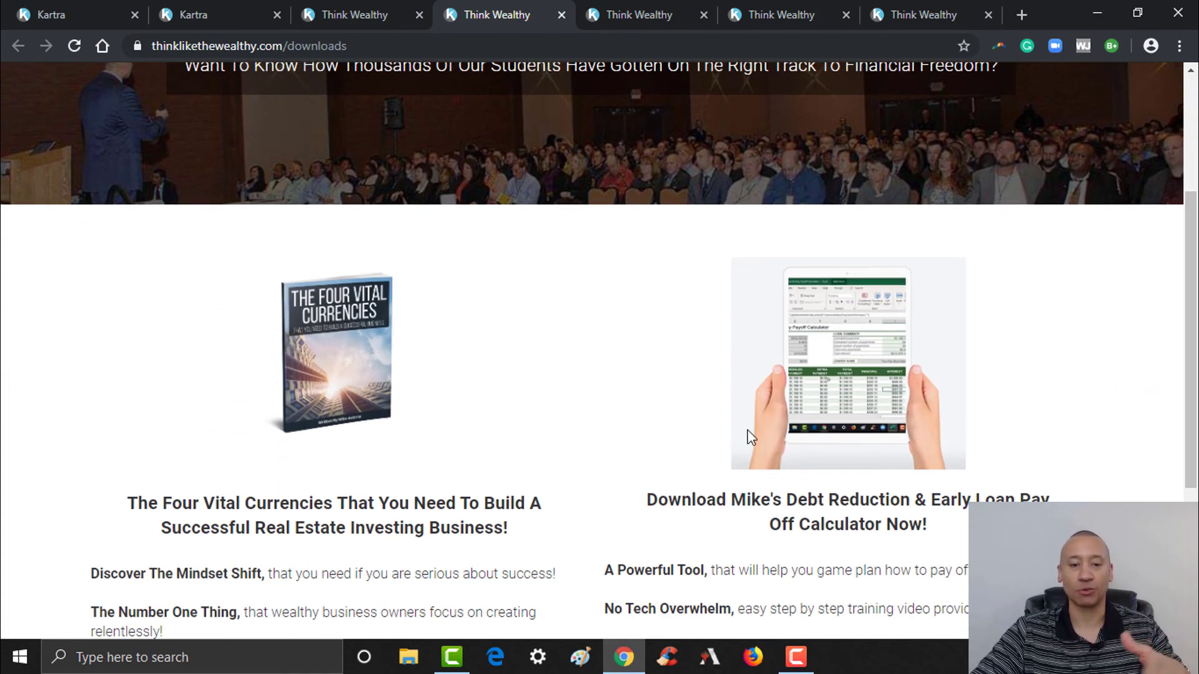
scroll(1195, 310, down, 1)
scroll(1196, 311, down, 3)
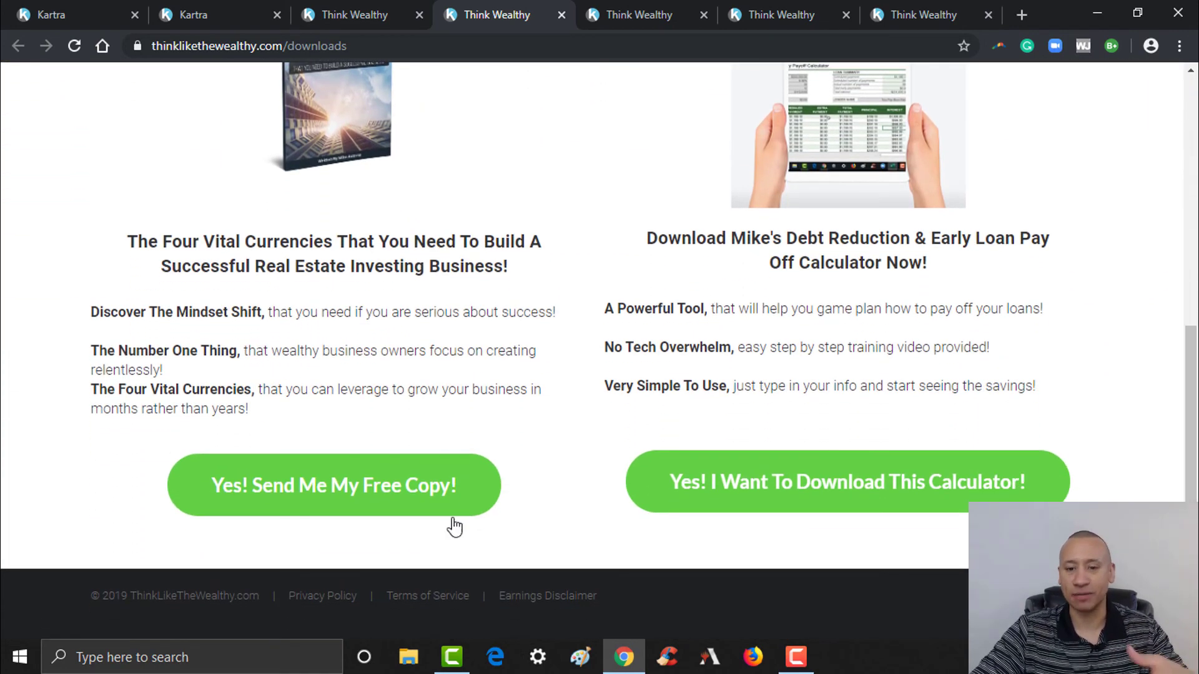
scroll(1164, 455, up, 7)
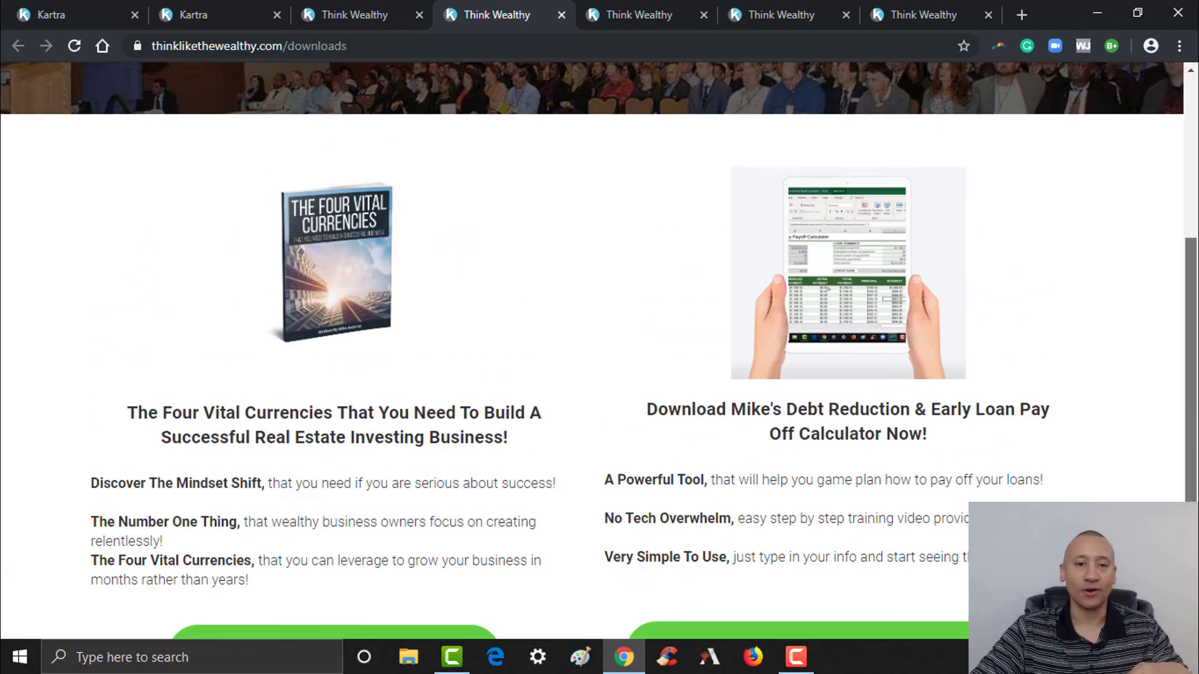
scroll(1177, 322, down, 4)
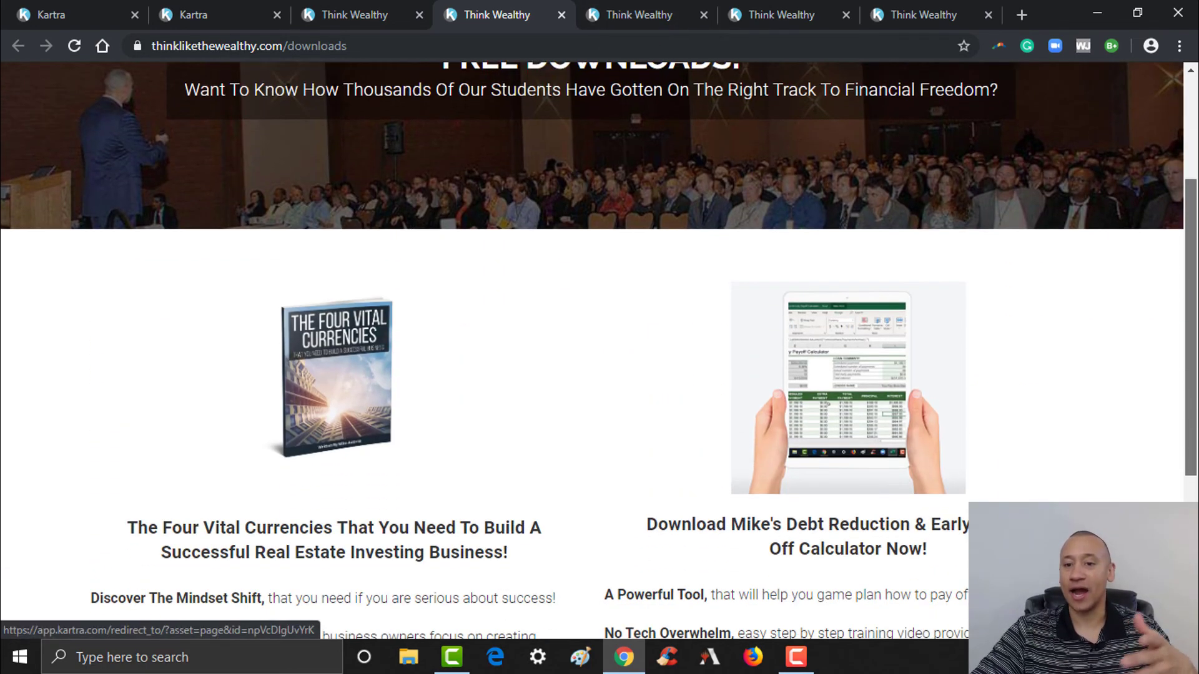
scroll(903, 274, down, 2)
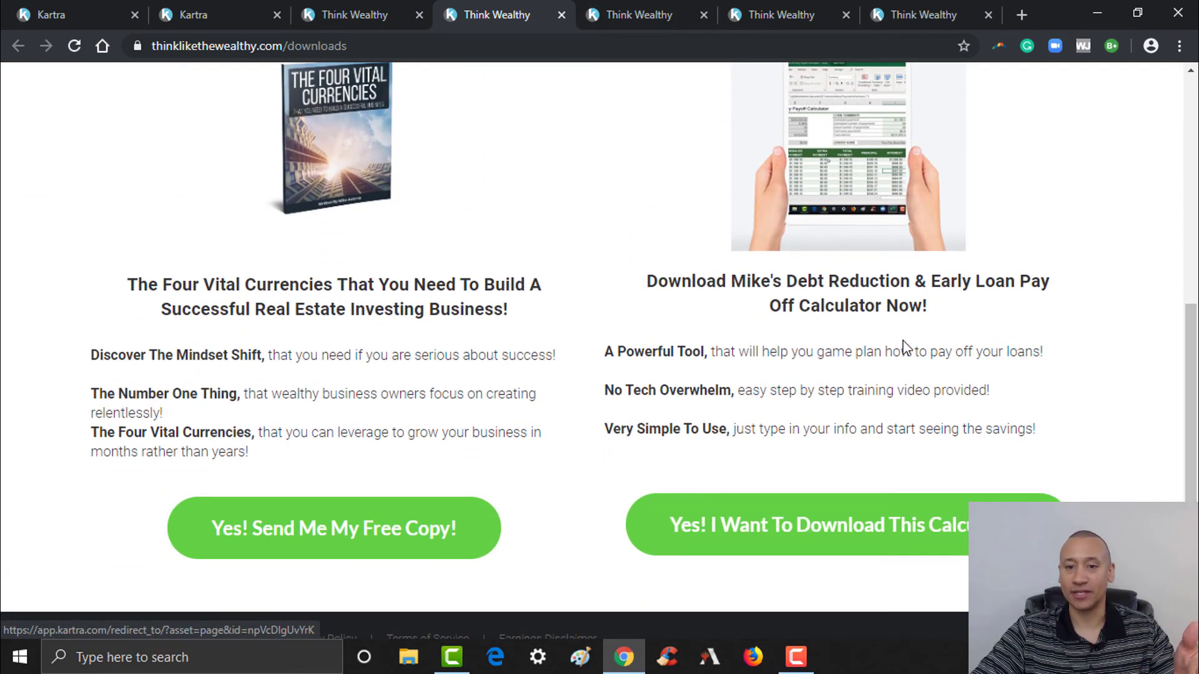
click(800, 540)
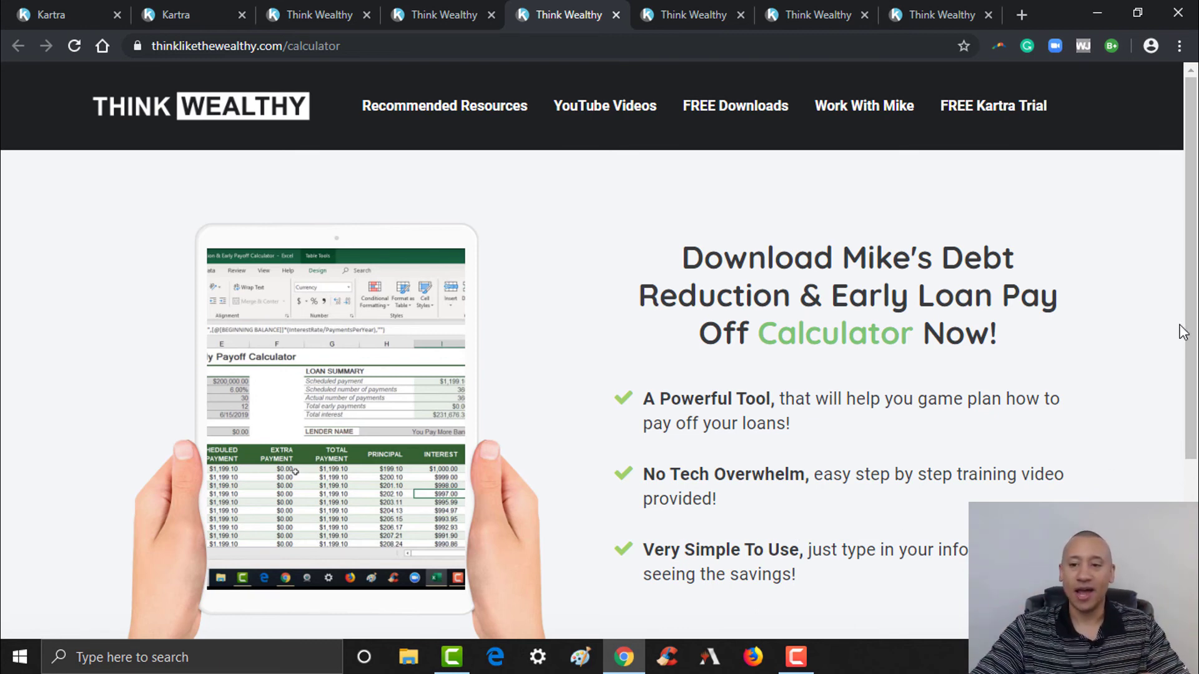
- Bring up and dismiss the calculator signup popup, then close both calculator tabs
scroll(1179, 344, down, 3)
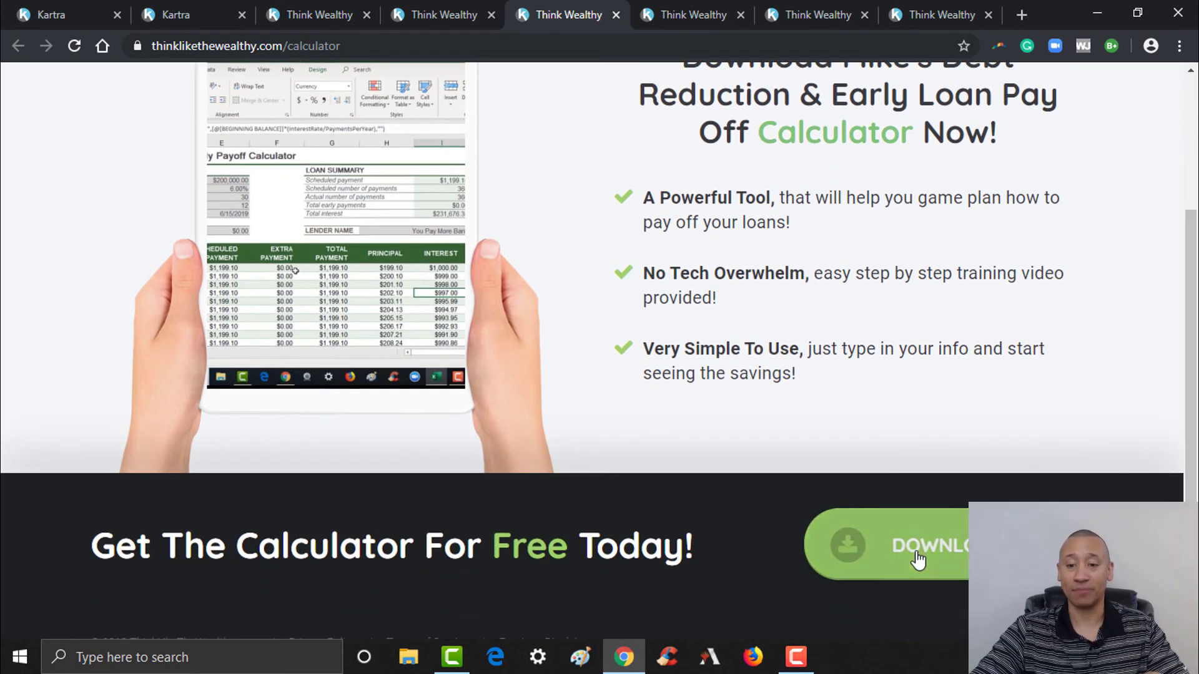
click(919, 560)
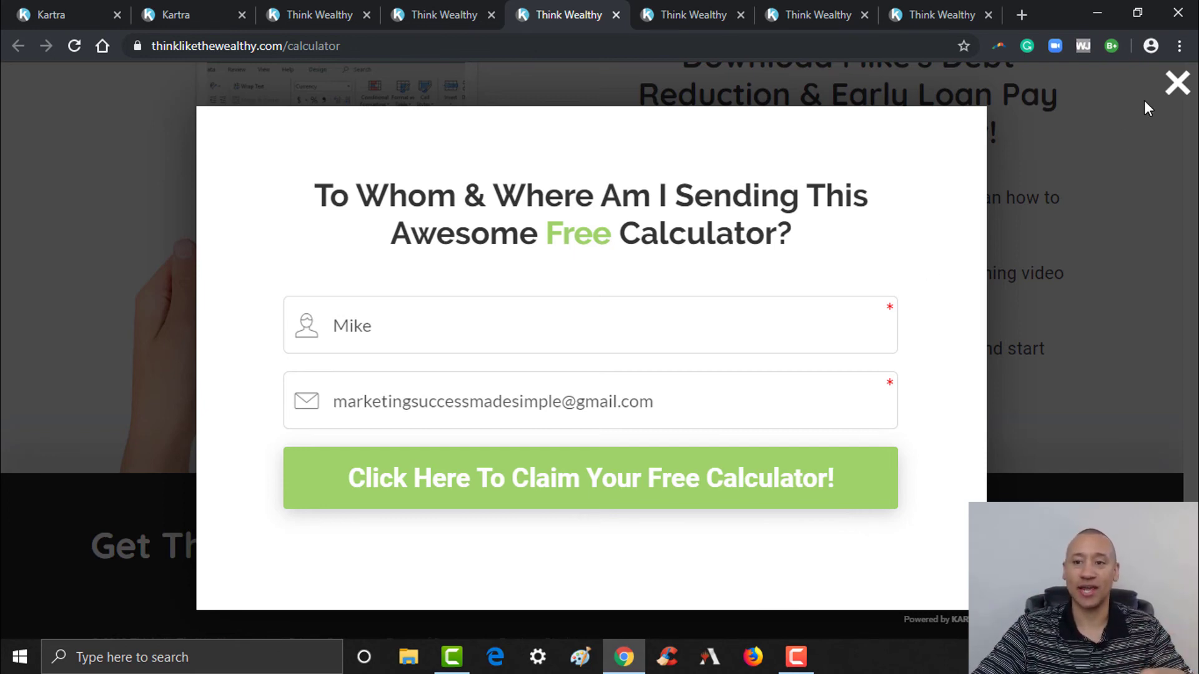
click(1177, 84)
click(615, 15)
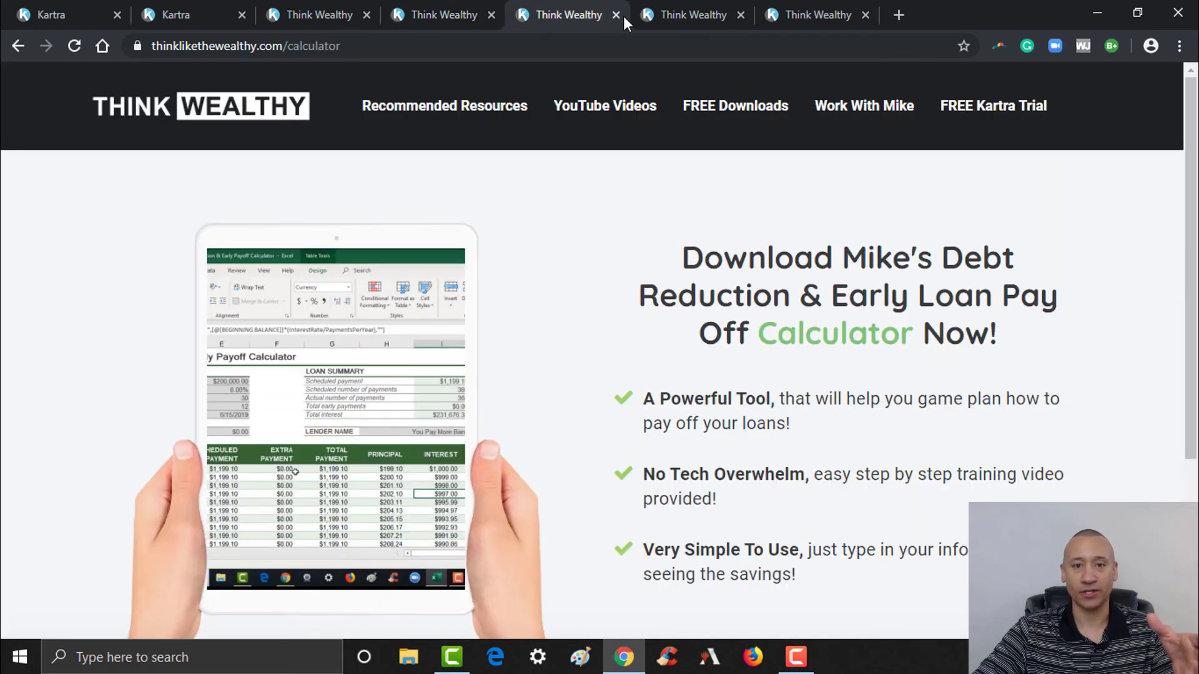
click(616, 15)
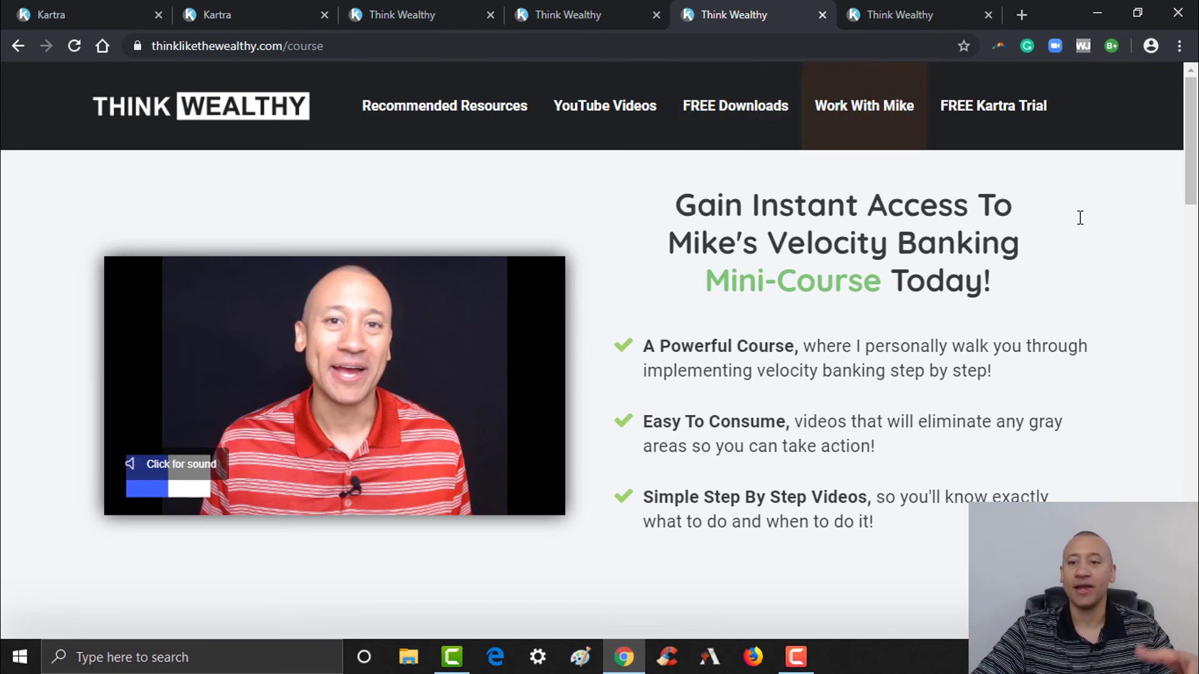
- Open the Velocity Banking Mini-Course checkout via 'Gain Instant Access!'
drag(1197, 169, 1198, 103)
scroll(896, 72, down, 5)
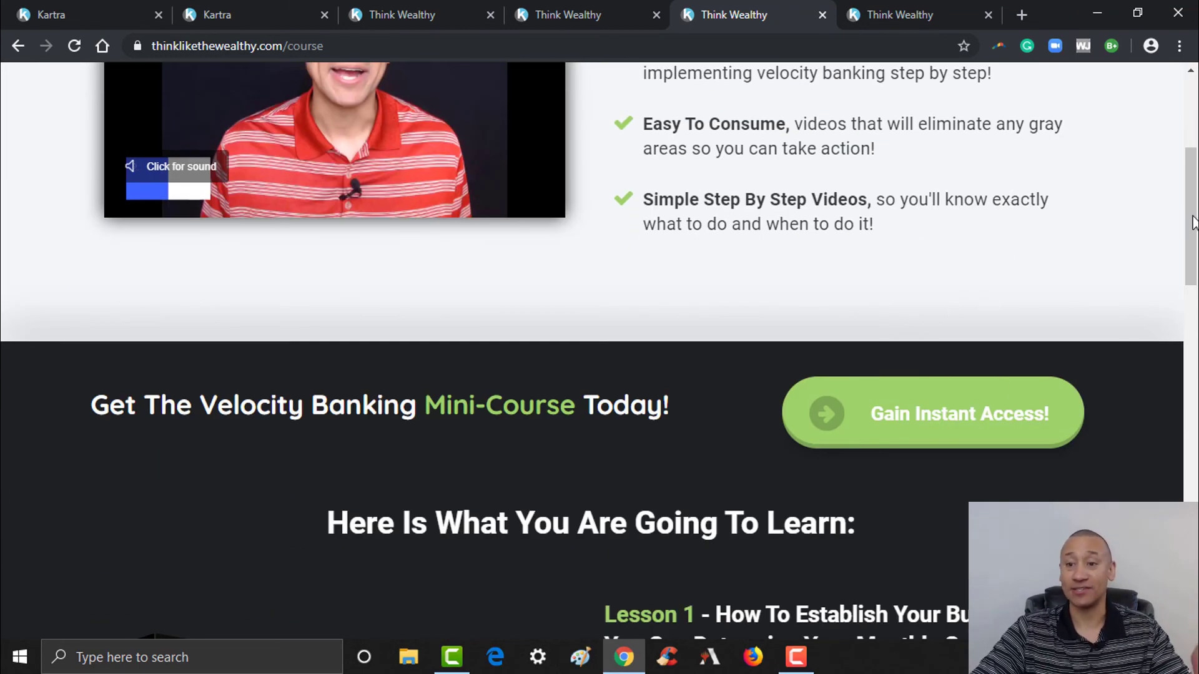
drag(1191, 222, 1191, 251)
click(923, 306)
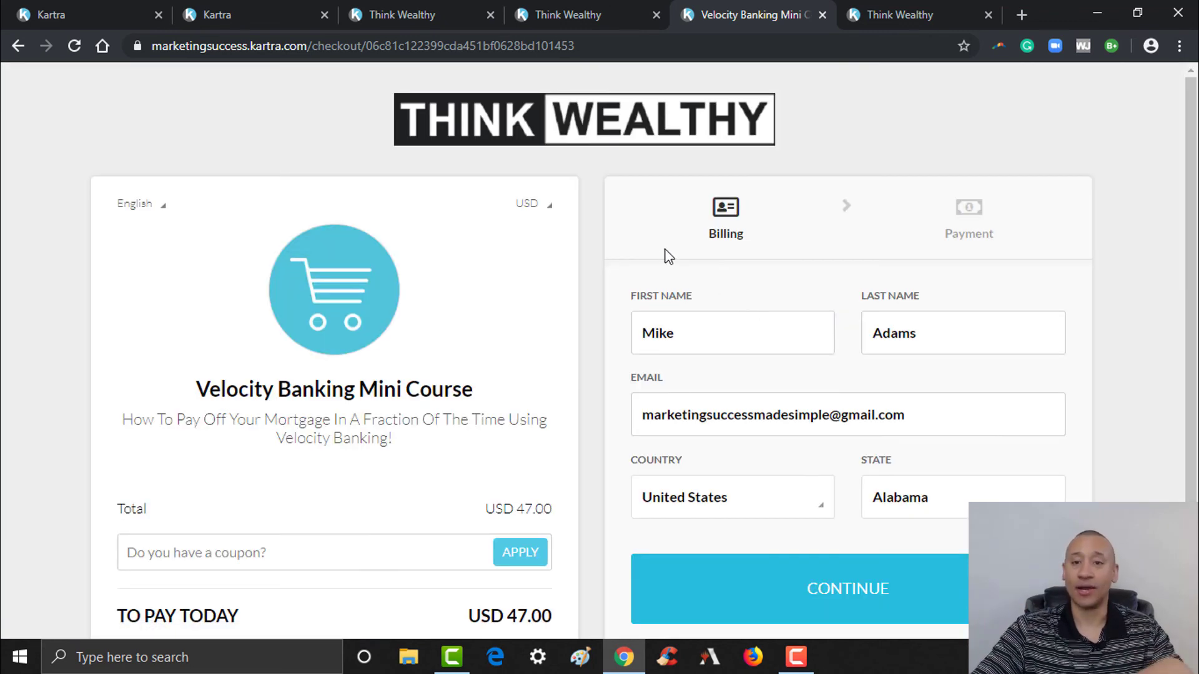
- Open the USD 149.00 1 On 1 Coaching Session checkout, then close both checkout tabs
click(923, 9)
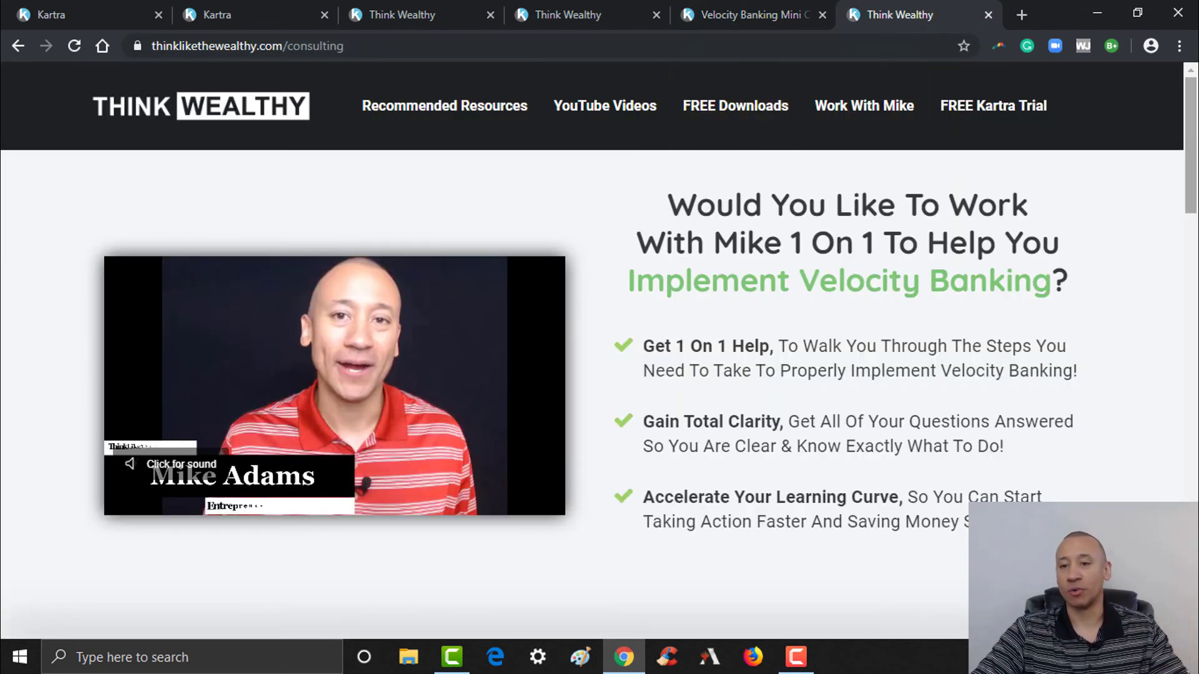
scroll(1024, 390, down, 6)
scroll(1024, 390, up, 2)
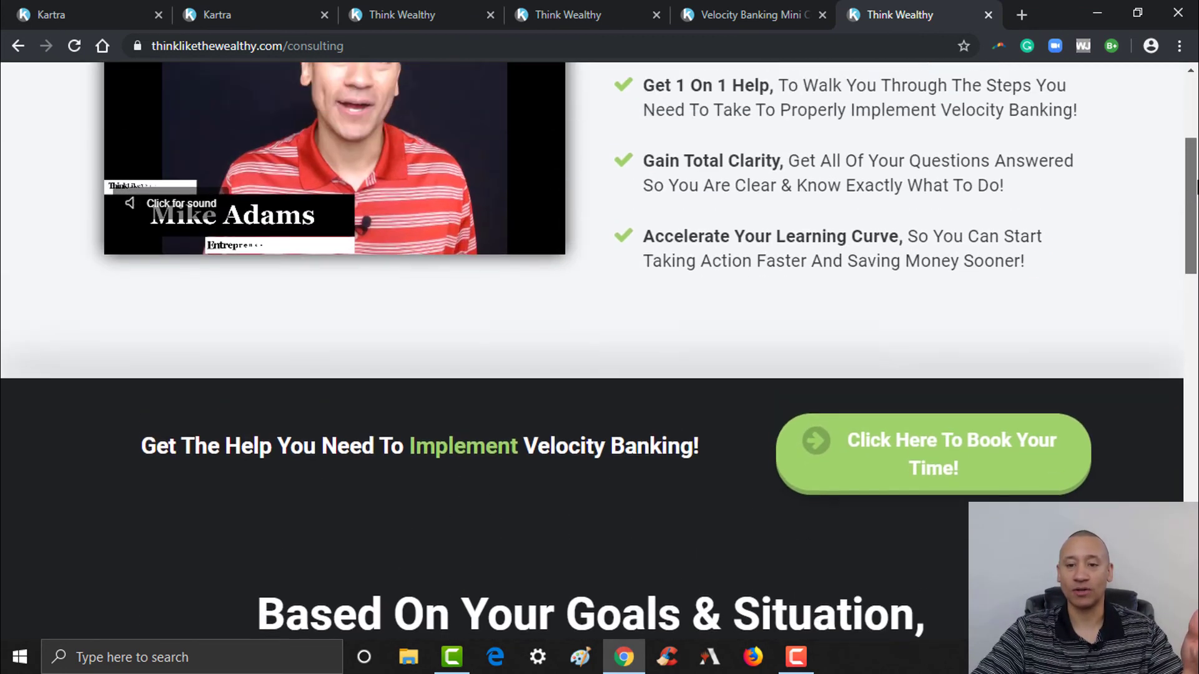
click(959, 486)
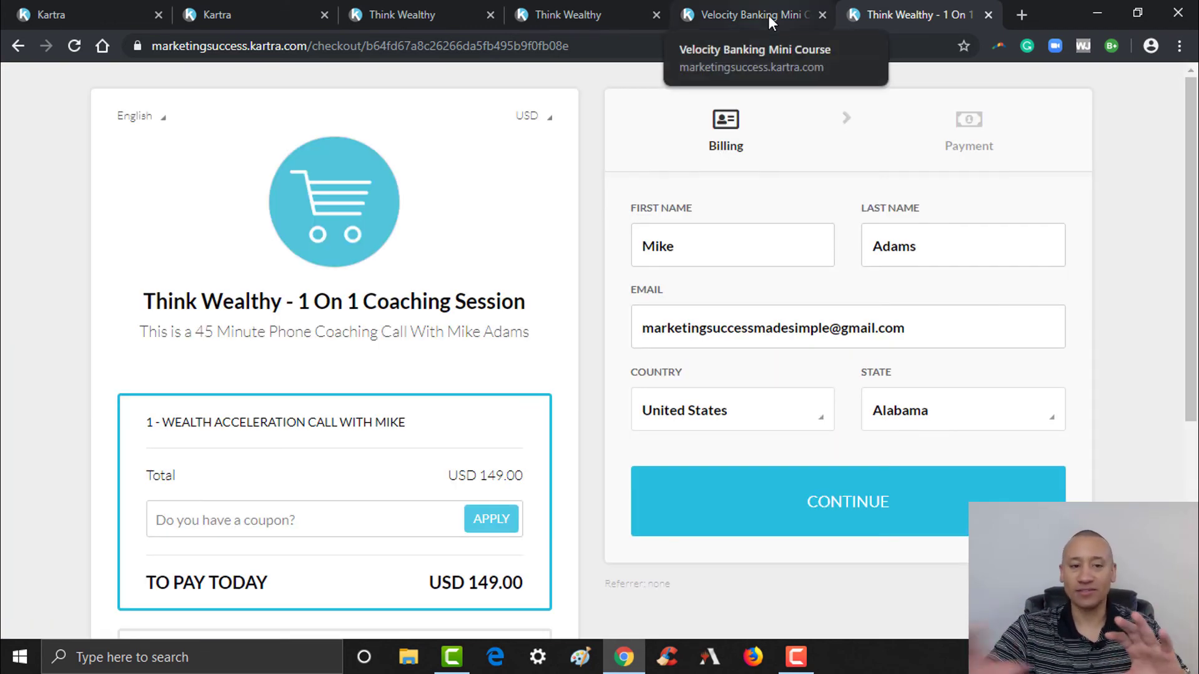
click(825, 14)
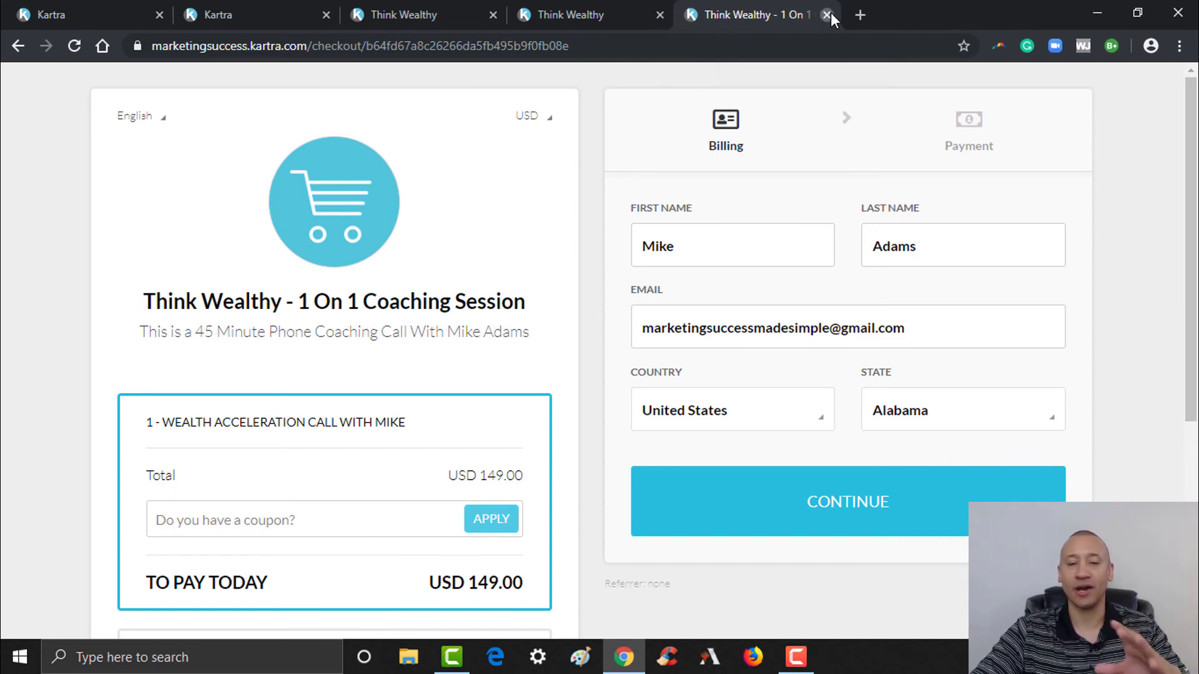
click(830, 13)
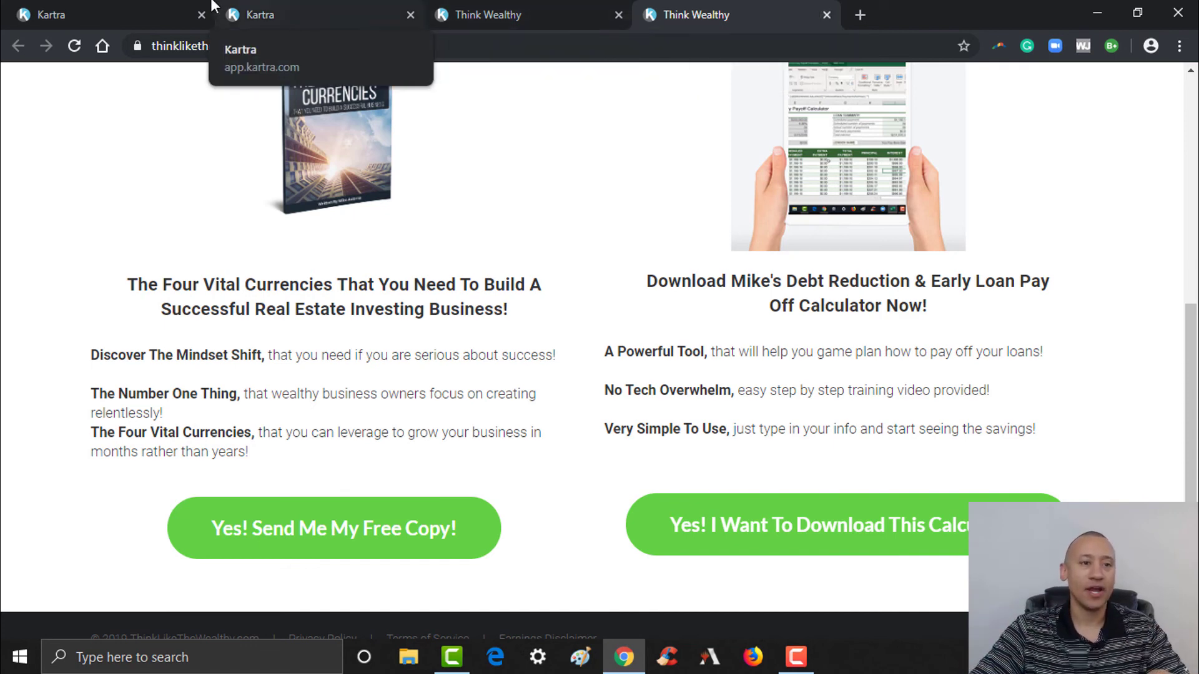
- Return to the Kartra dashboard (4 sales, USD 360) and close the extra Think Wealthy tab
click(153, 9)
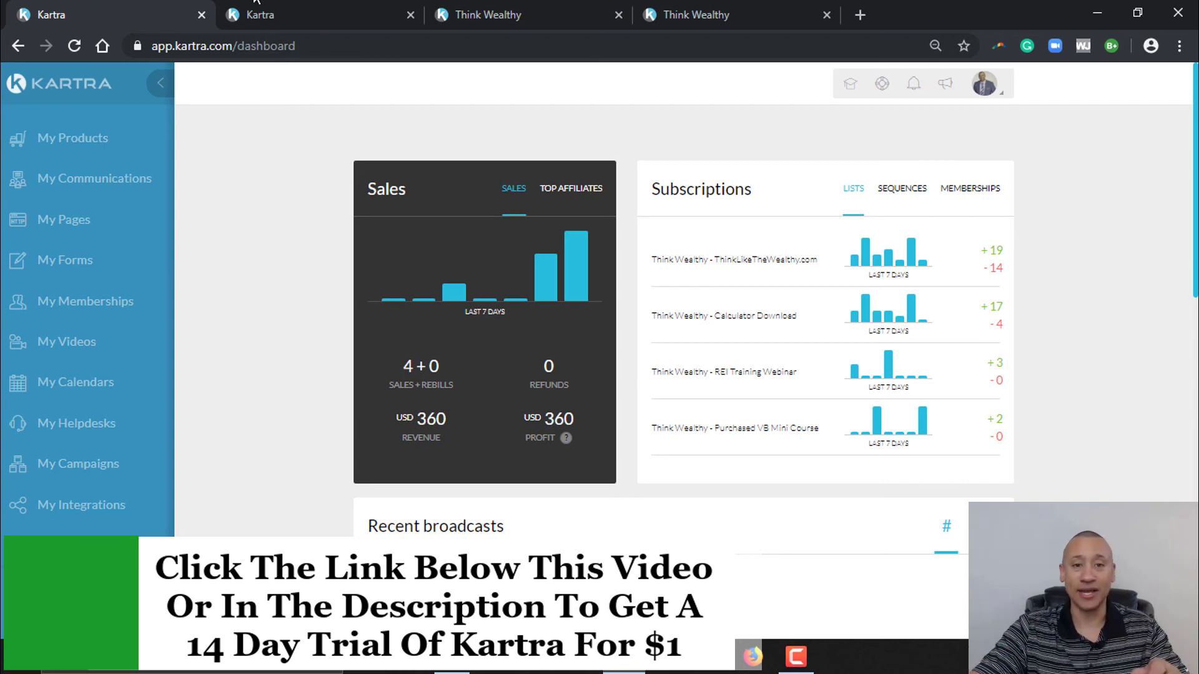
click(523, 6)
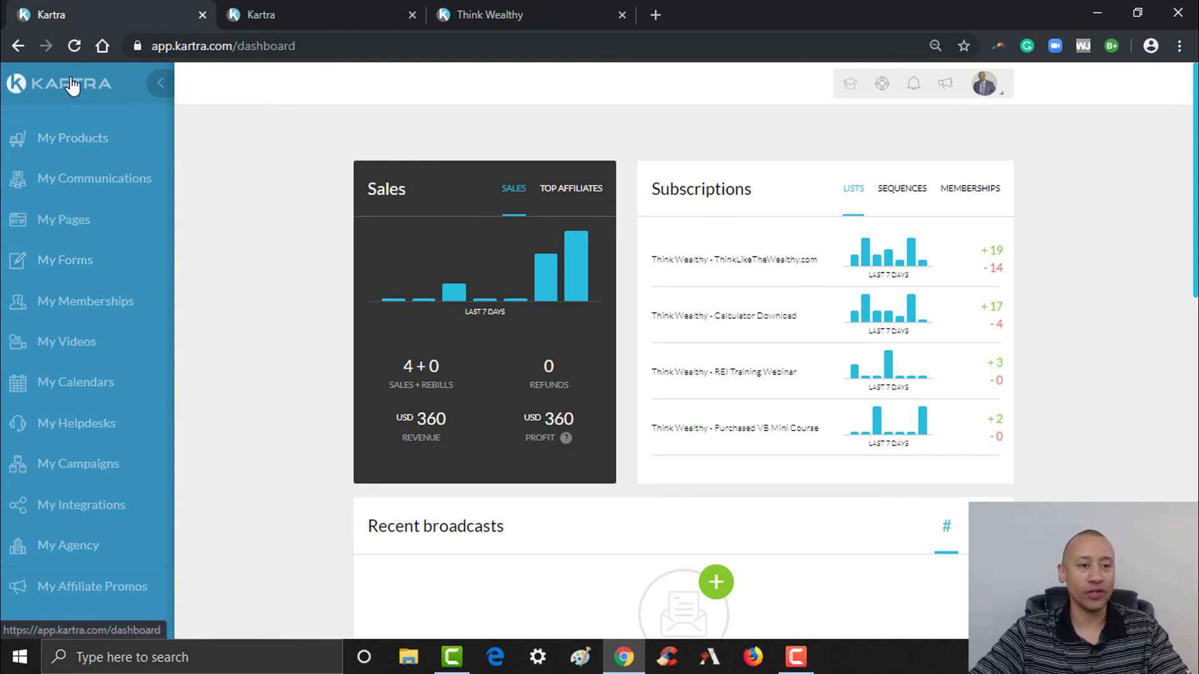
- Browse the Done for you campaigns, then switch to the My campaigns tab
click(70, 472)
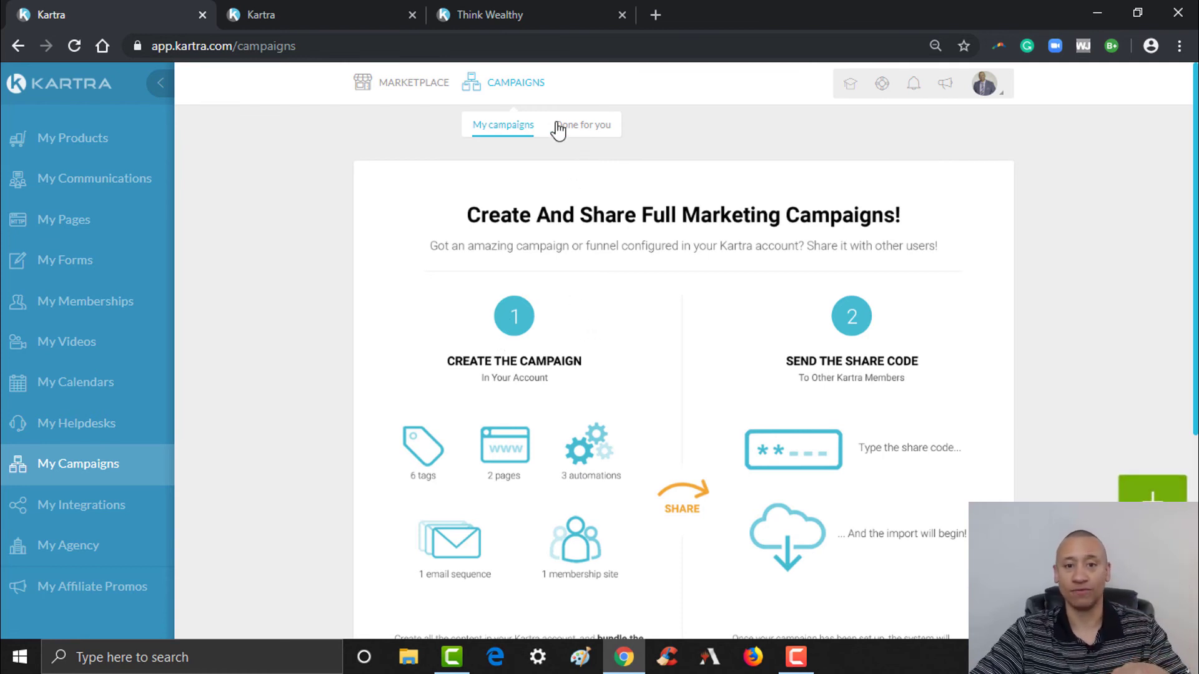
click(582, 128)
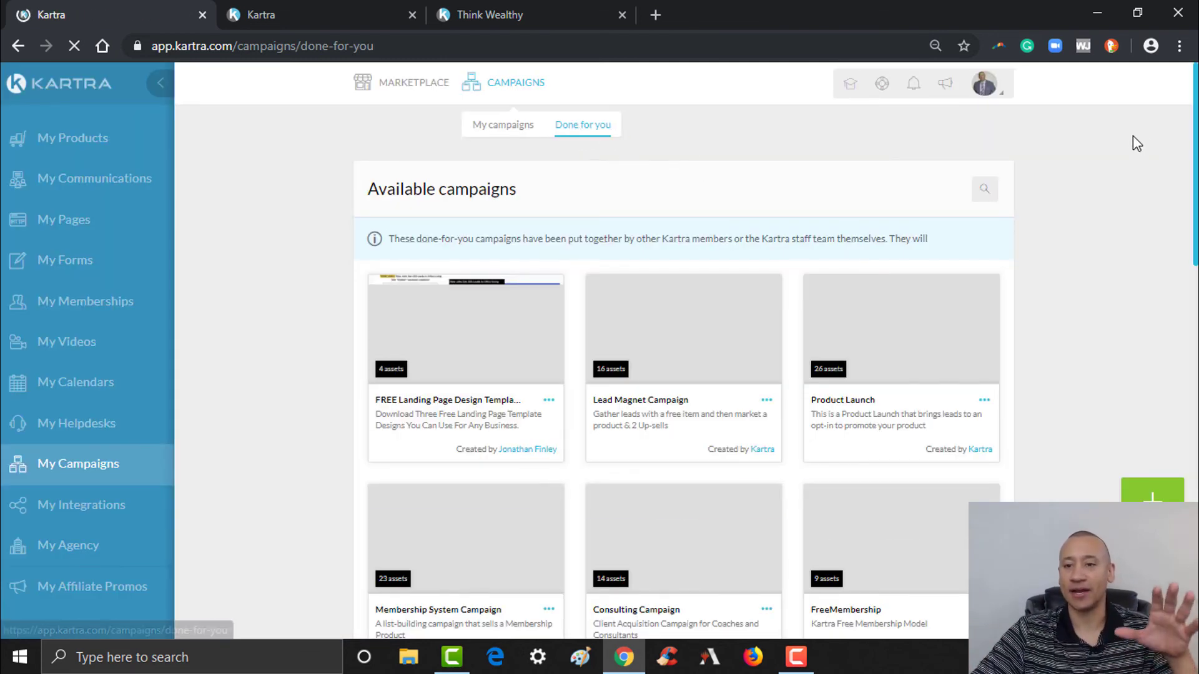
scroll(687, 350, down, 2)
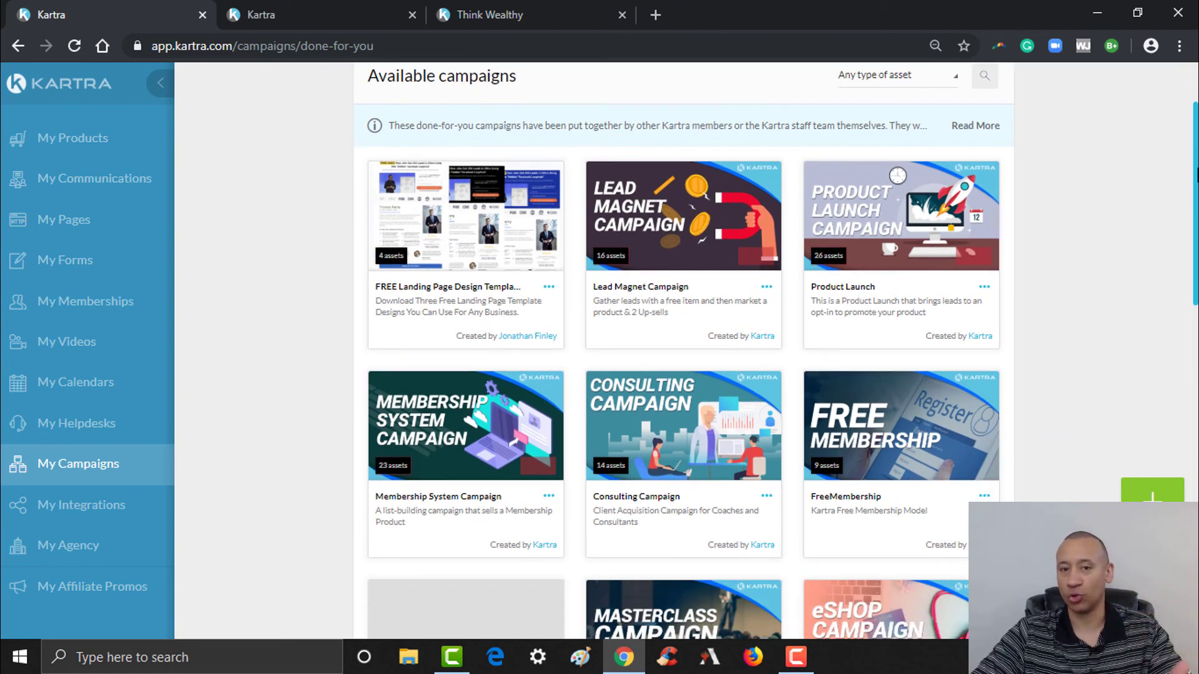
scroll(687, 350, down, 1)
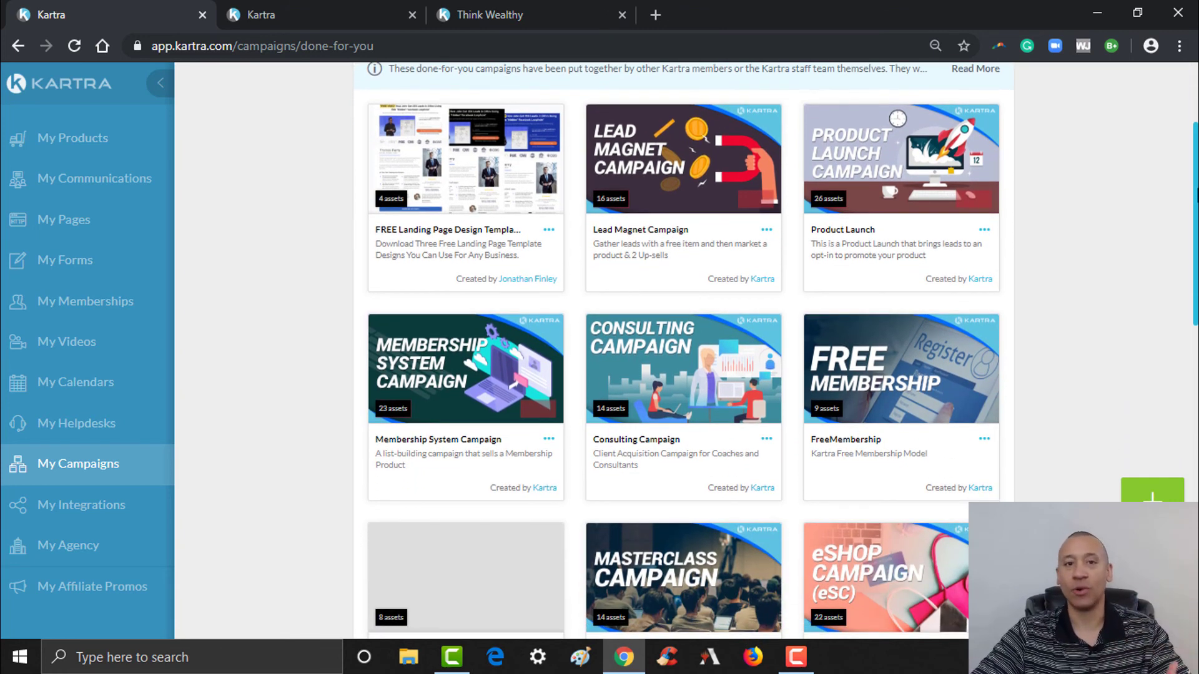
scroll(685, 187, up, 3)
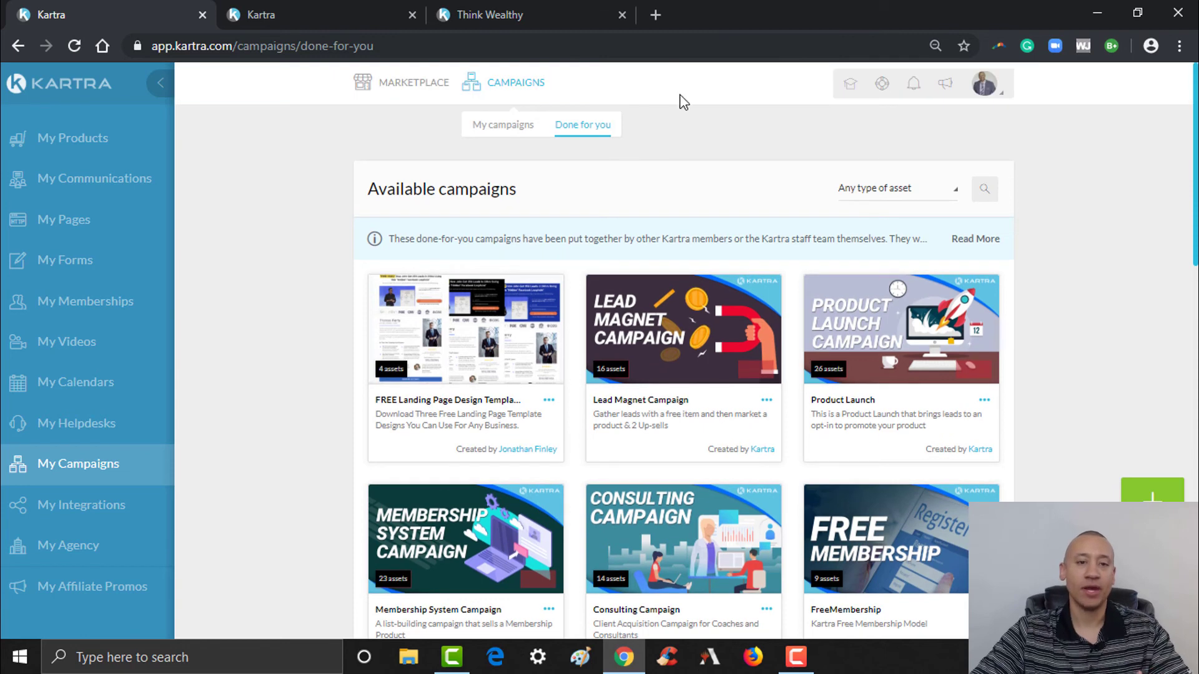
click(516, 131)
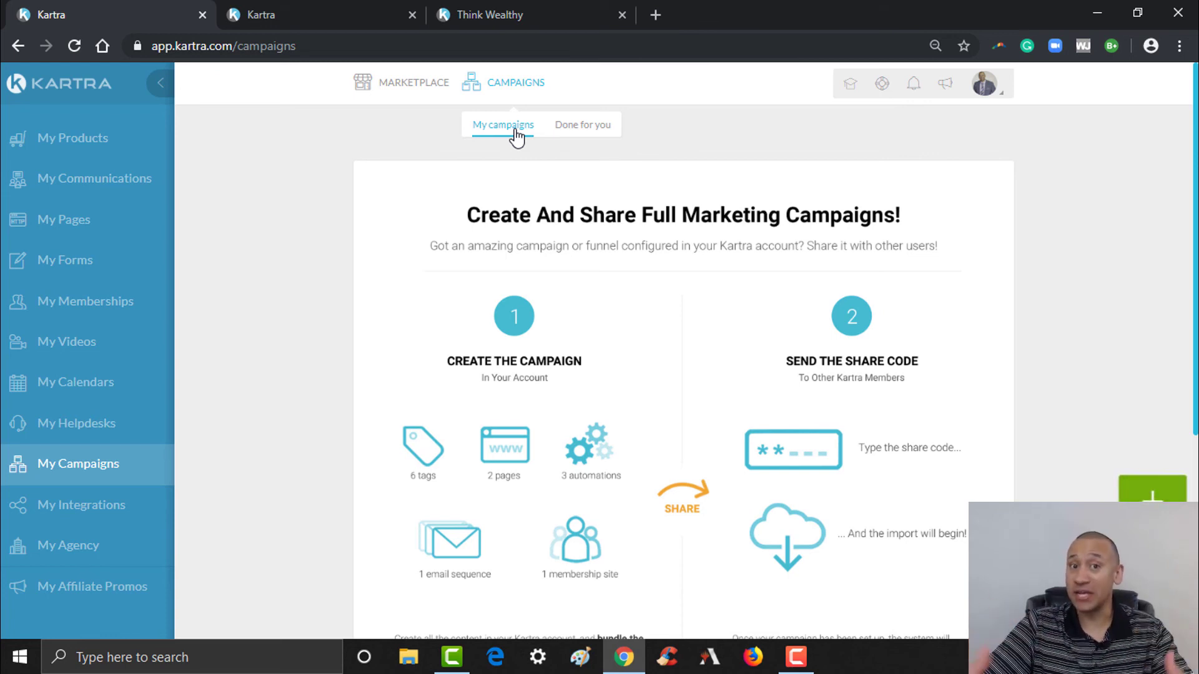
- Open the New campaign dialog with the green plus button on My campaigns
mouse_move(427, 100)
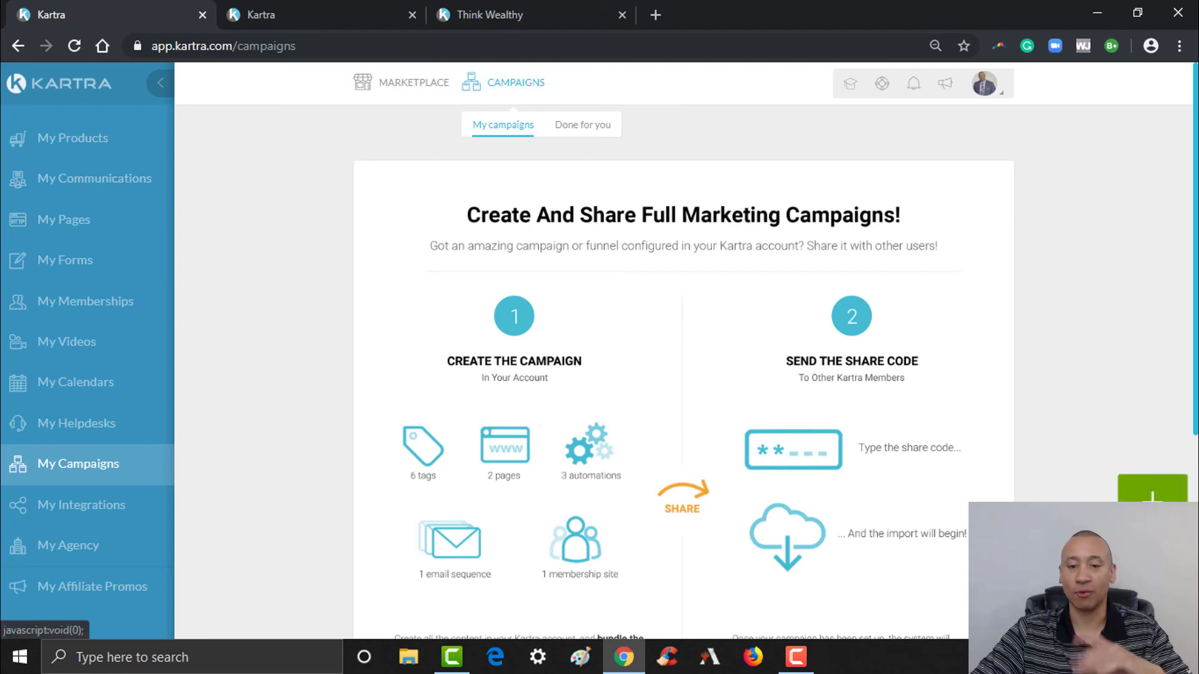
click(1153, 509)
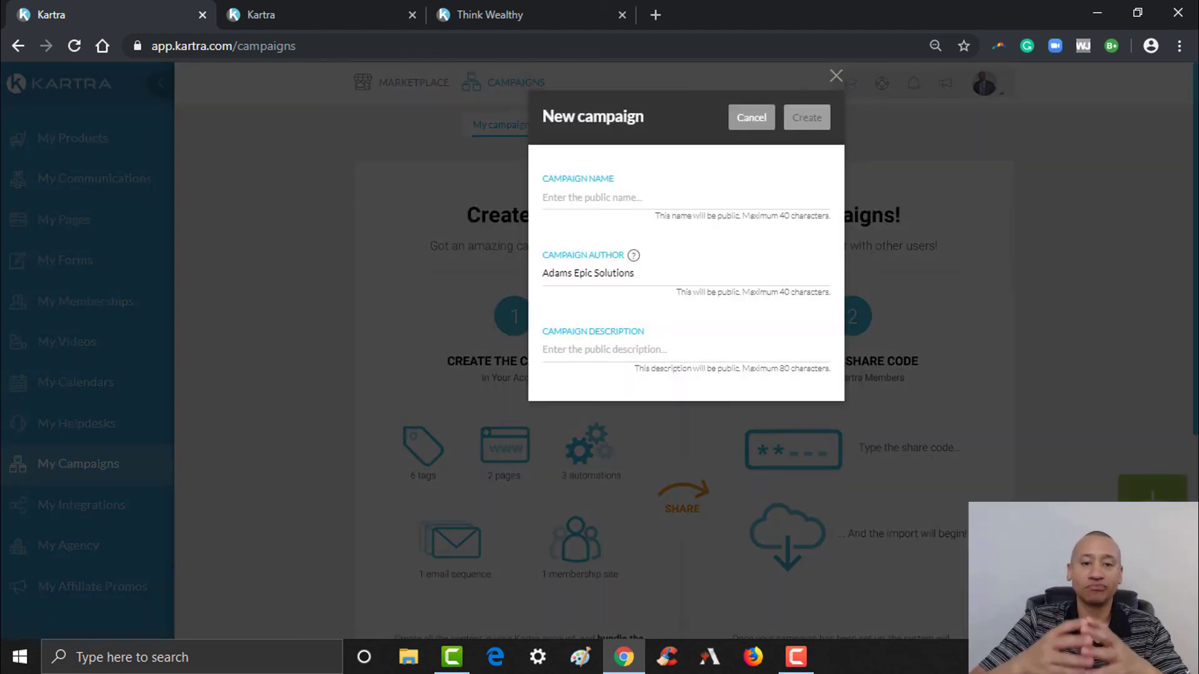
- Name the campaign 'Authority Page Campaign'
click(656, 201)
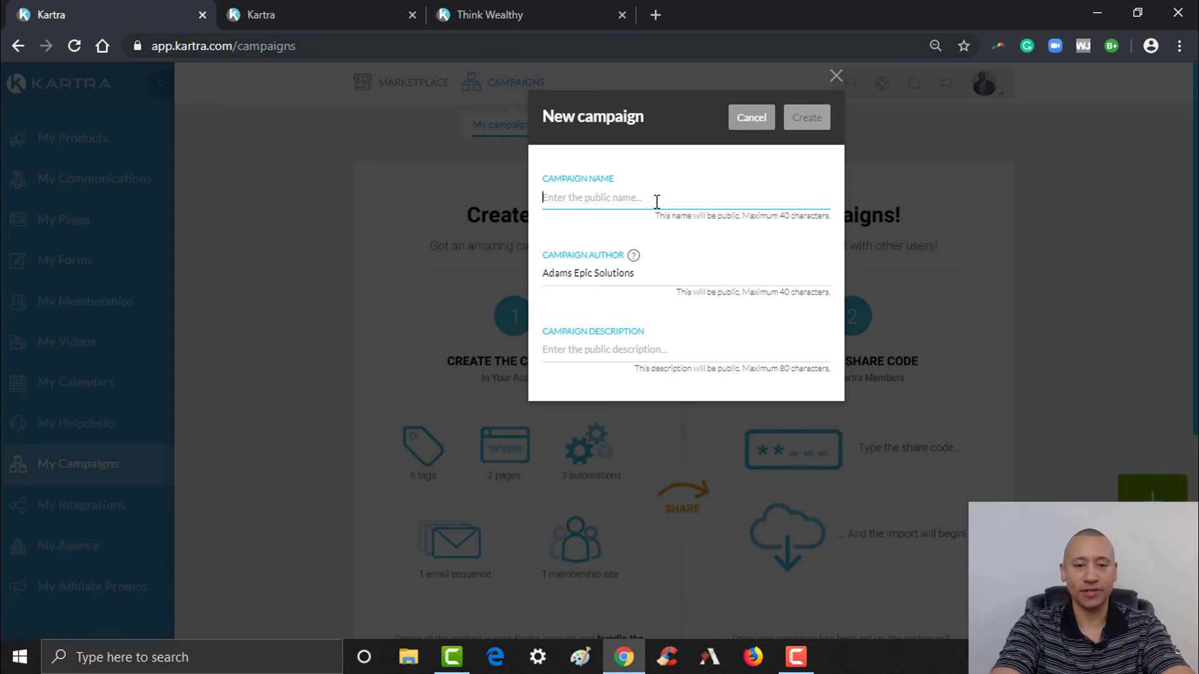
text(Tes)
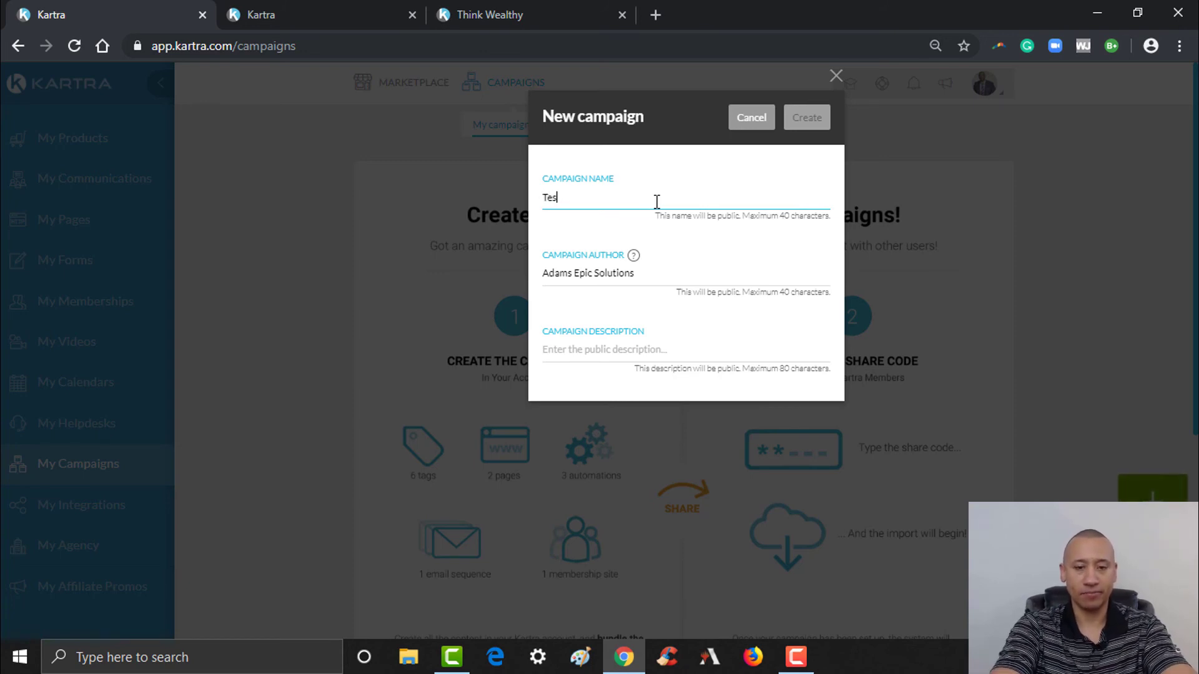
text(t Campaign)
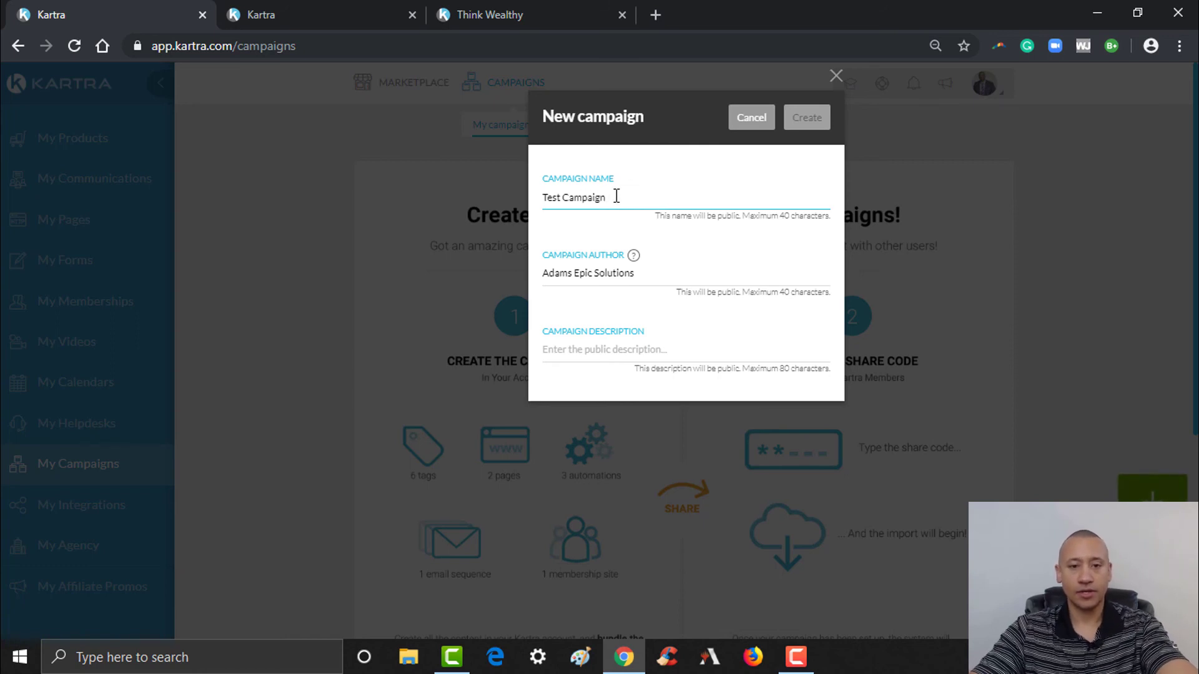
drag(609, 196, 520, 195)
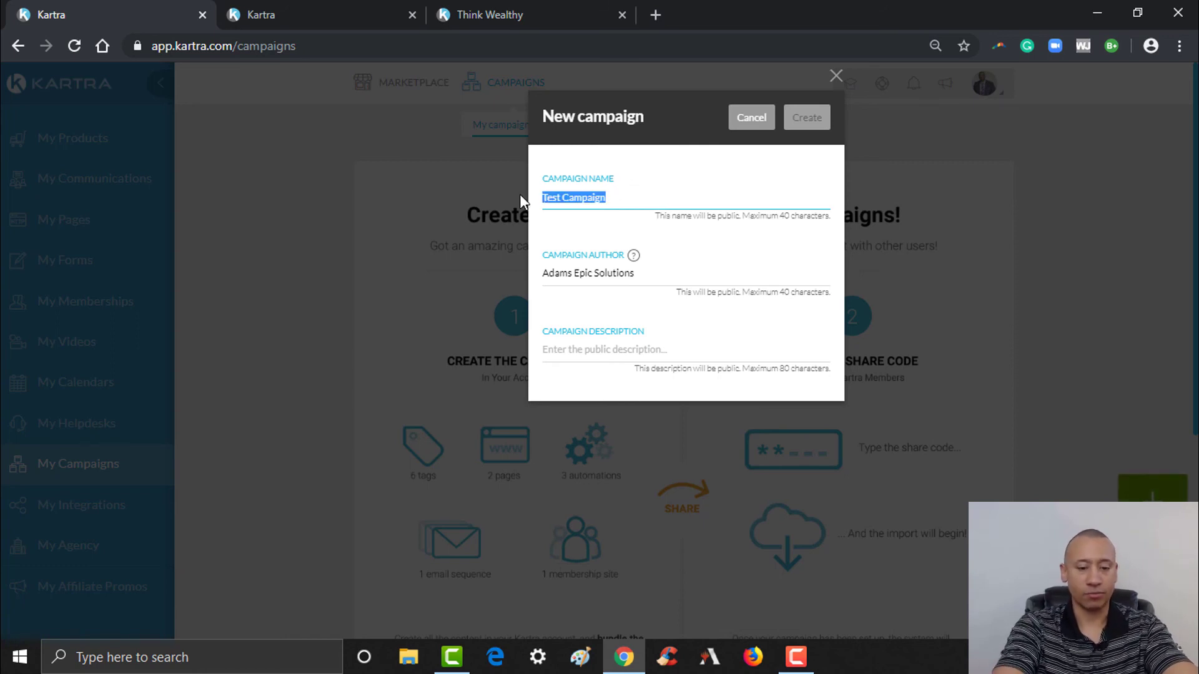
text(think Wealthy)
key(BackSpace)
key(BackSpace)
key(BackSpace)
key(BackSpace)
key(BackSpace)
key(BackSpace)
key(BackSpace)
key(BackSpace)
key(BackSpace)
key(BackSpace)
key(BackSpace)
key(BackSpace)
key(BackSpace)
text(Aut)
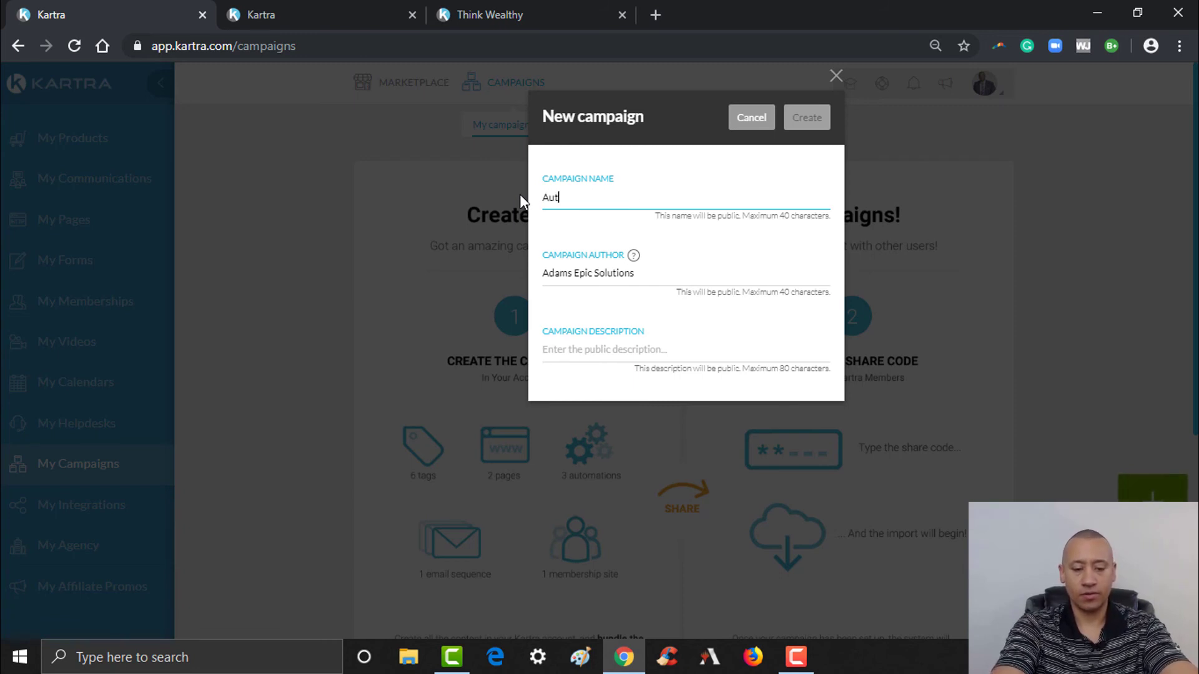
text(hority Page Te)
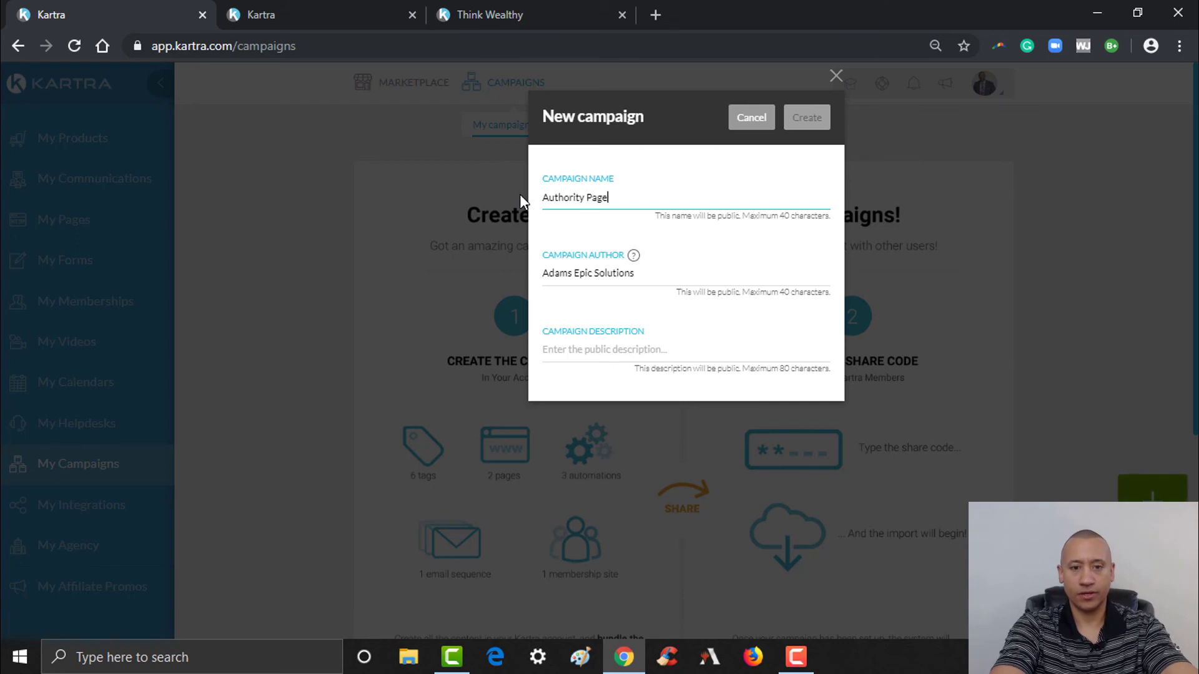
key(BackSpace)
key(BackSpace)
text(Campaign)
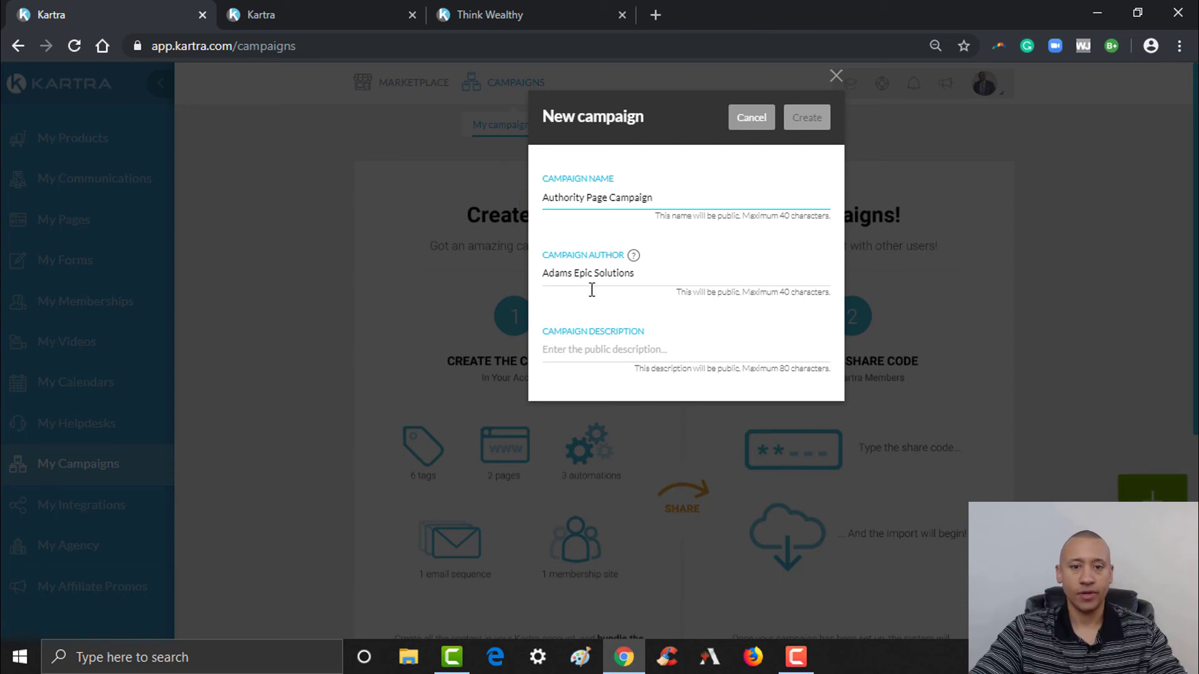
- Replace the campaign author with the user's own name
click(665, 272)
drag(664, 273, 506, 270)
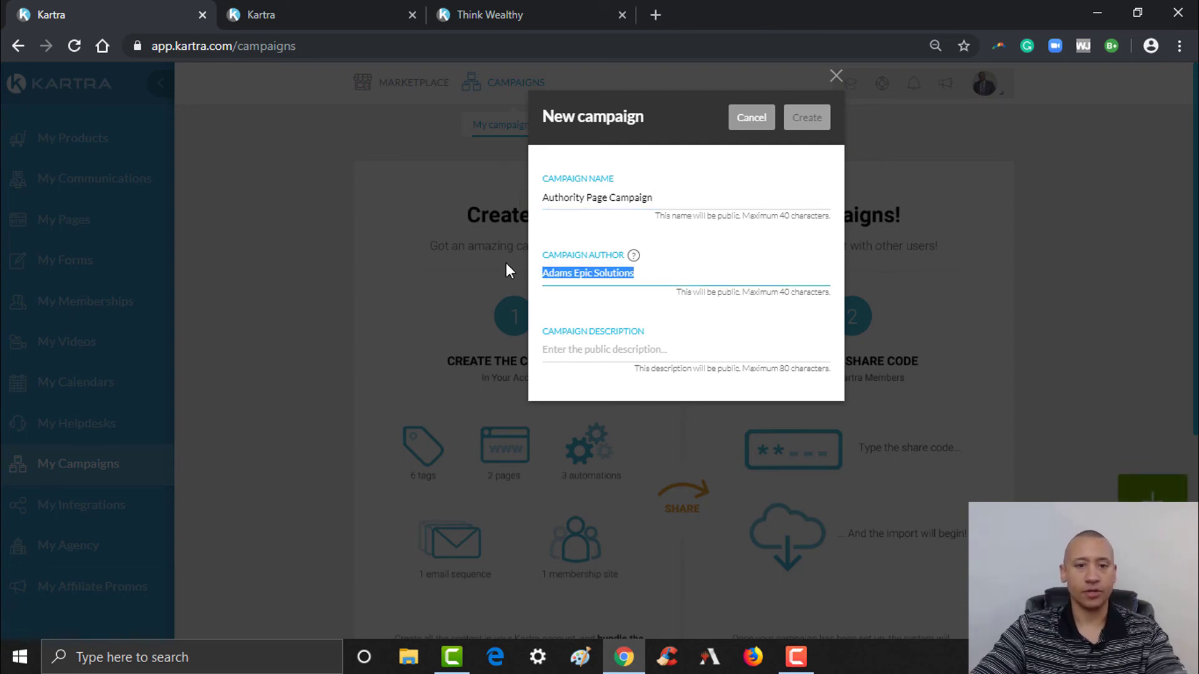
text(Mike Adams)
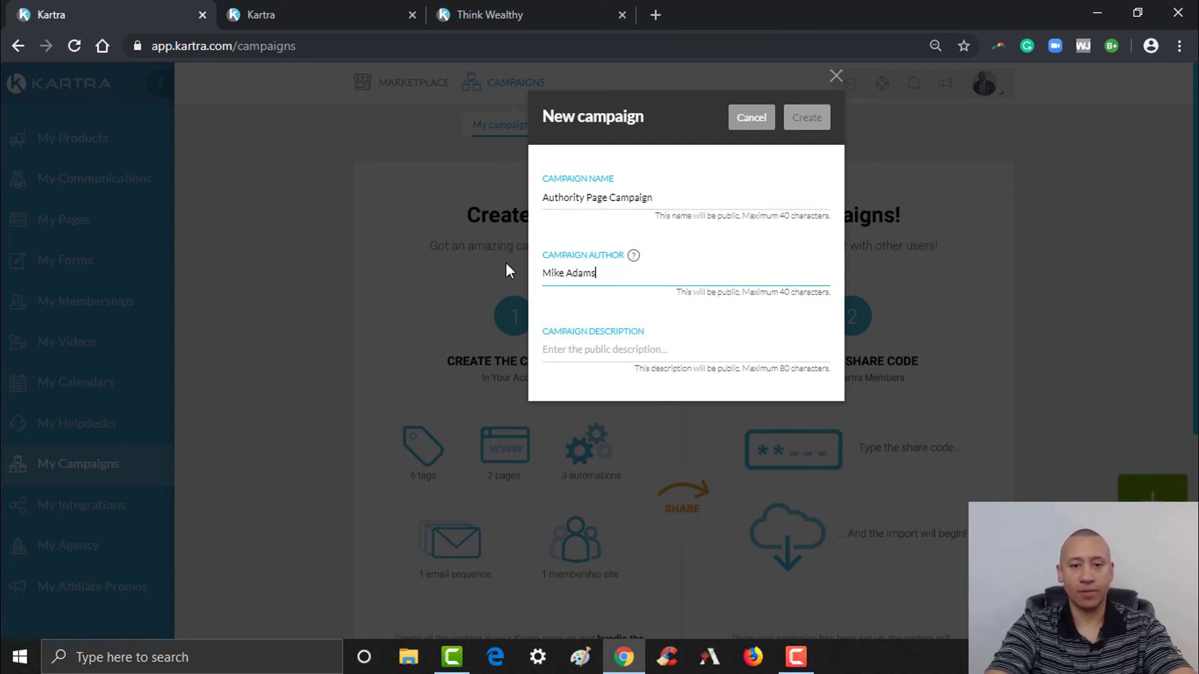
- Set the description to 'Authority page along with downloads, products and email sequences'
click(595, 351)
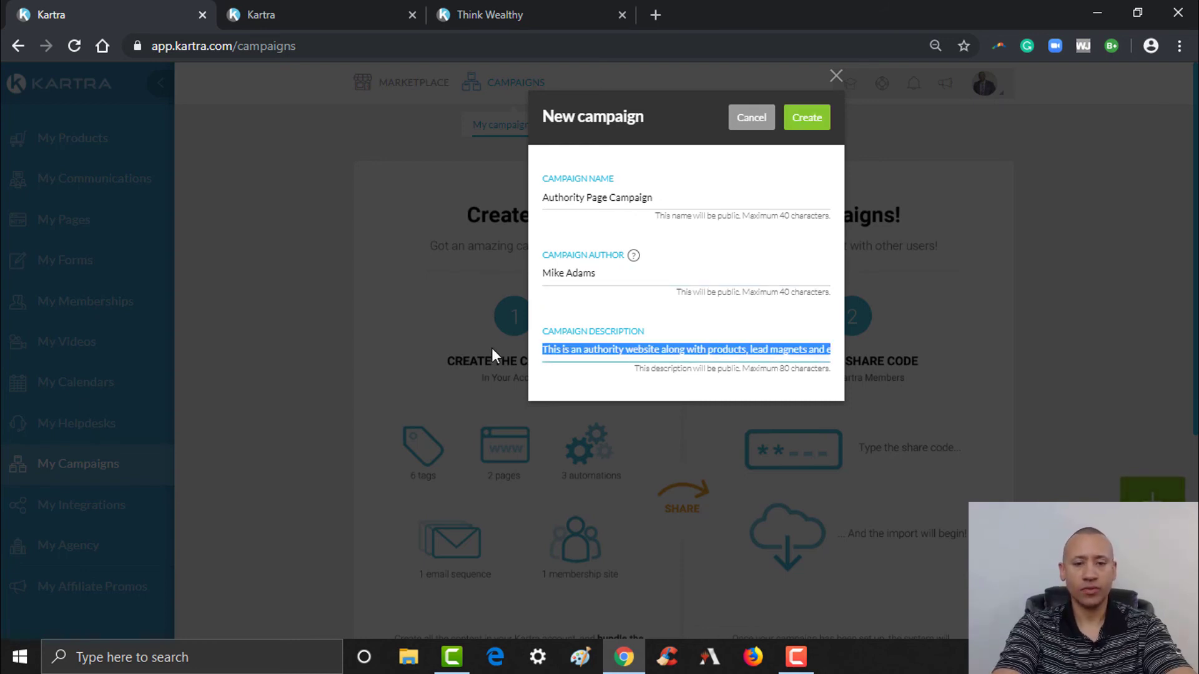
key(BackSpace)
text(c)
key(BackSpace)
text(A)
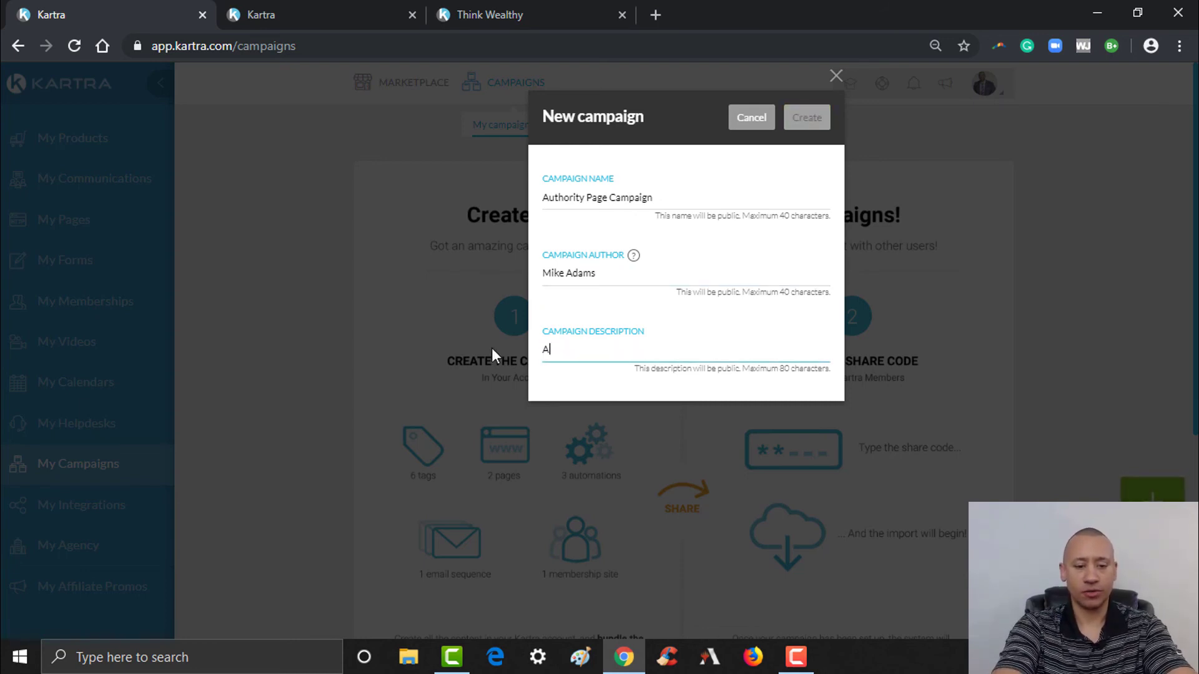
text(uthority )
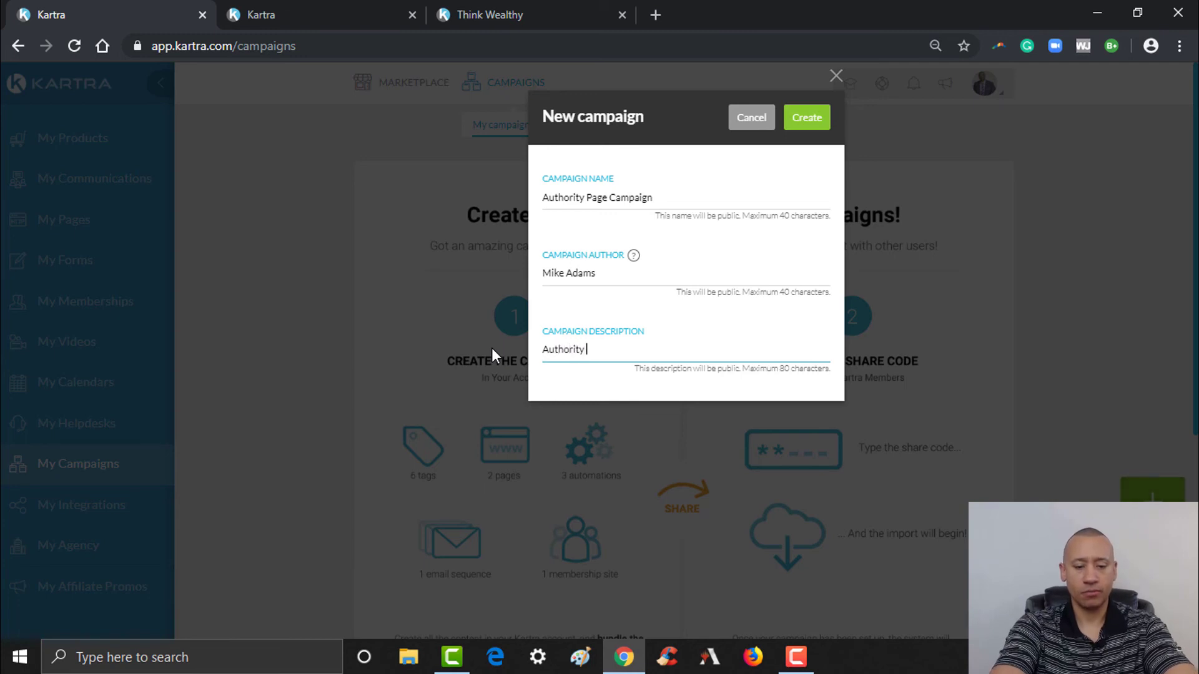
text(page along)
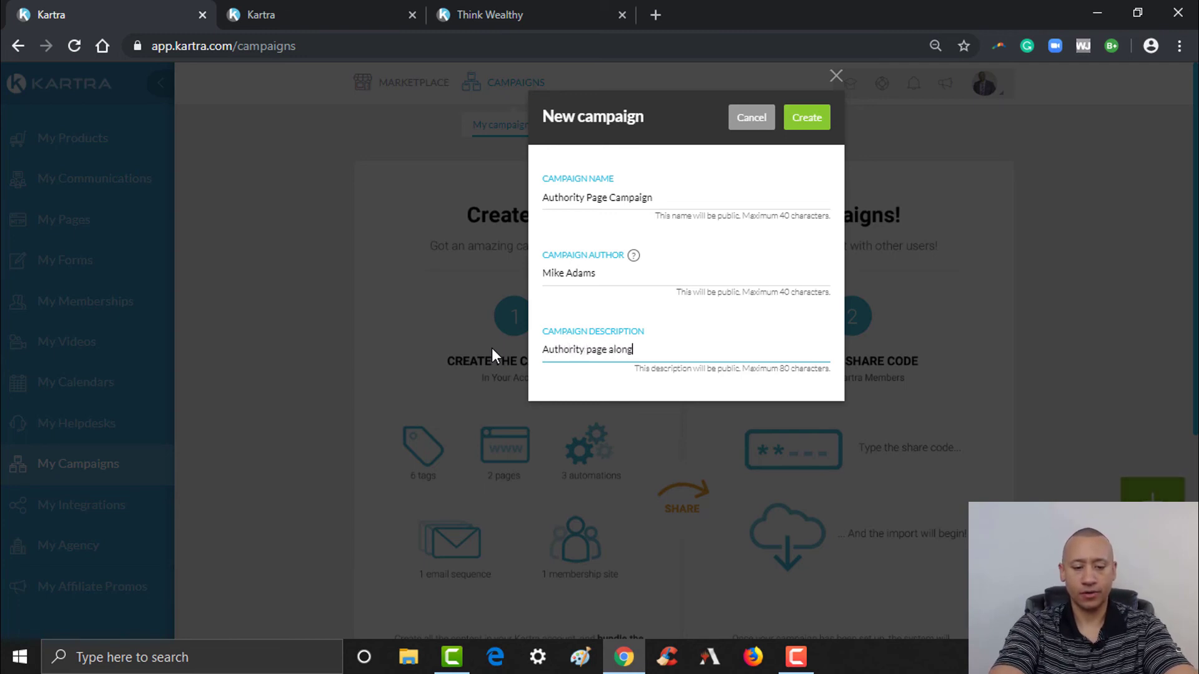
text( with )
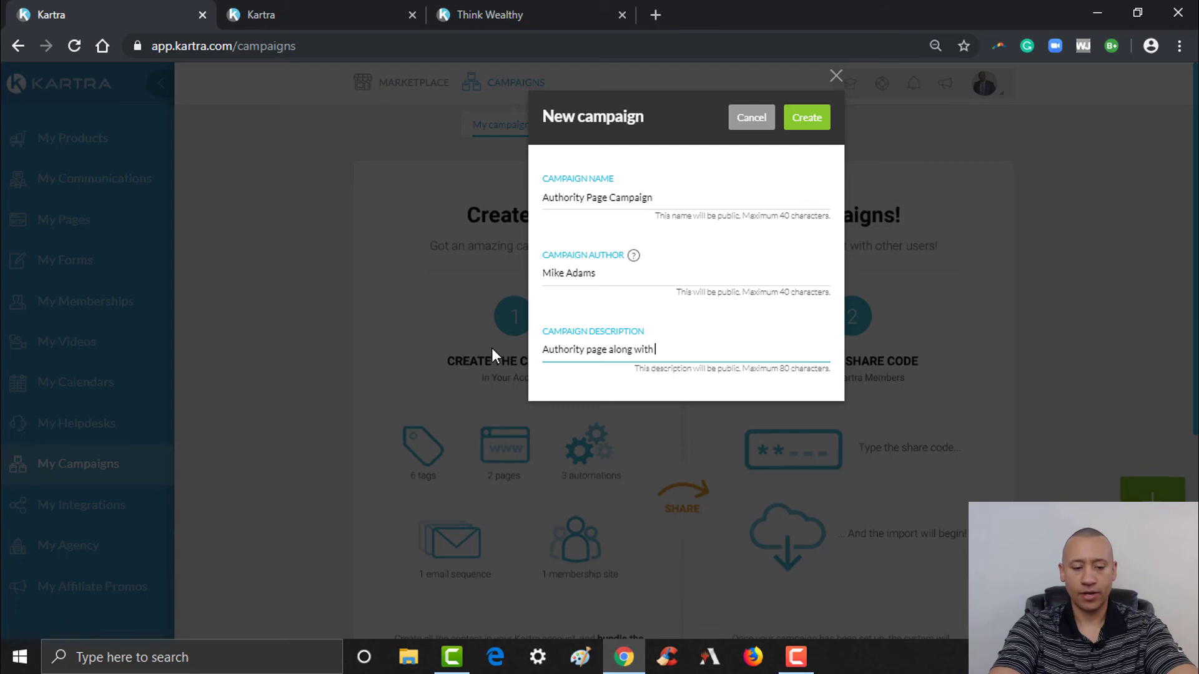
text(downloads)
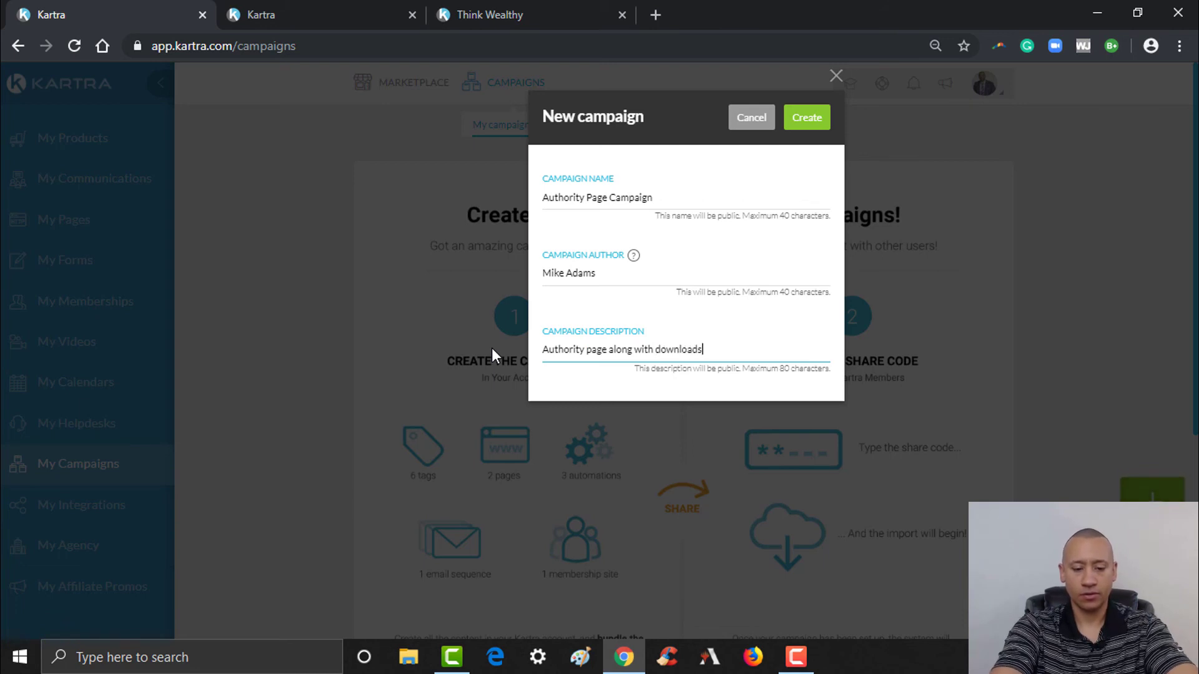
text(, produc)
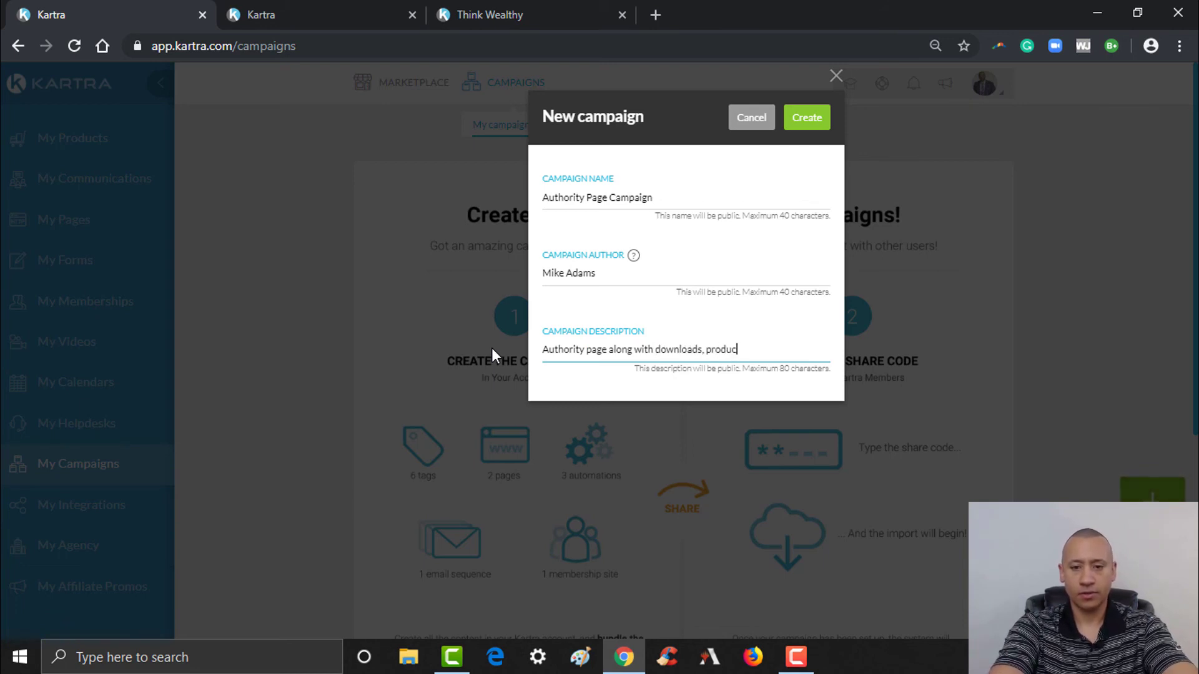
text(ts and e)
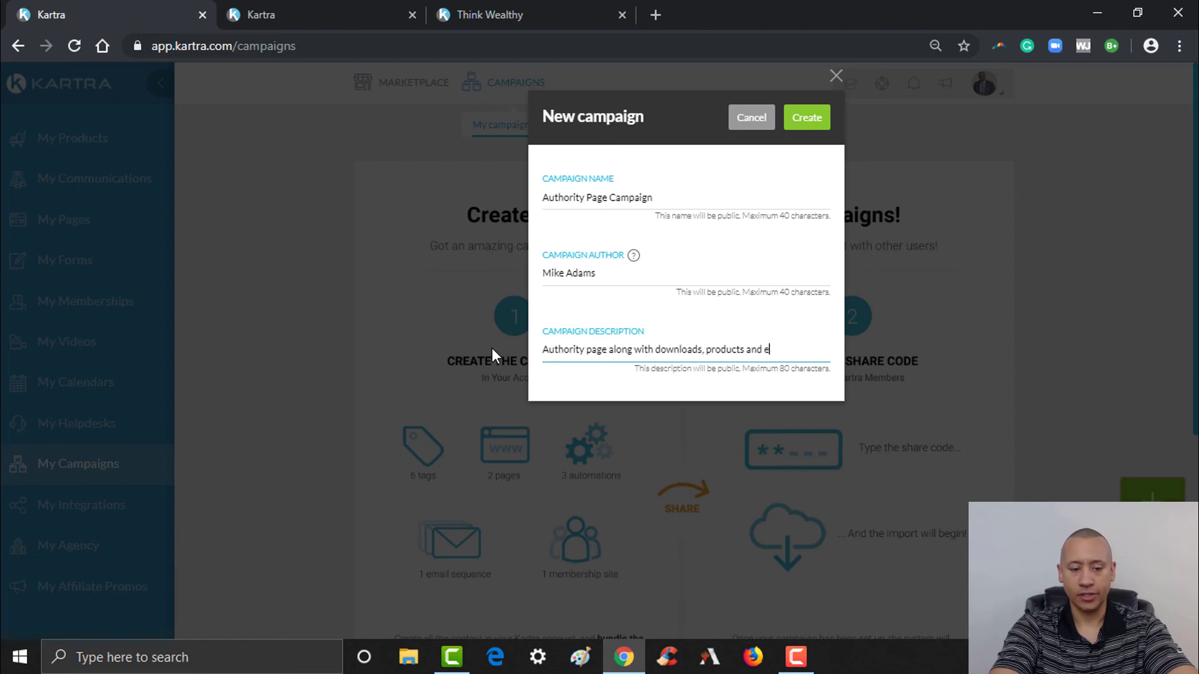
text(mail sequ)
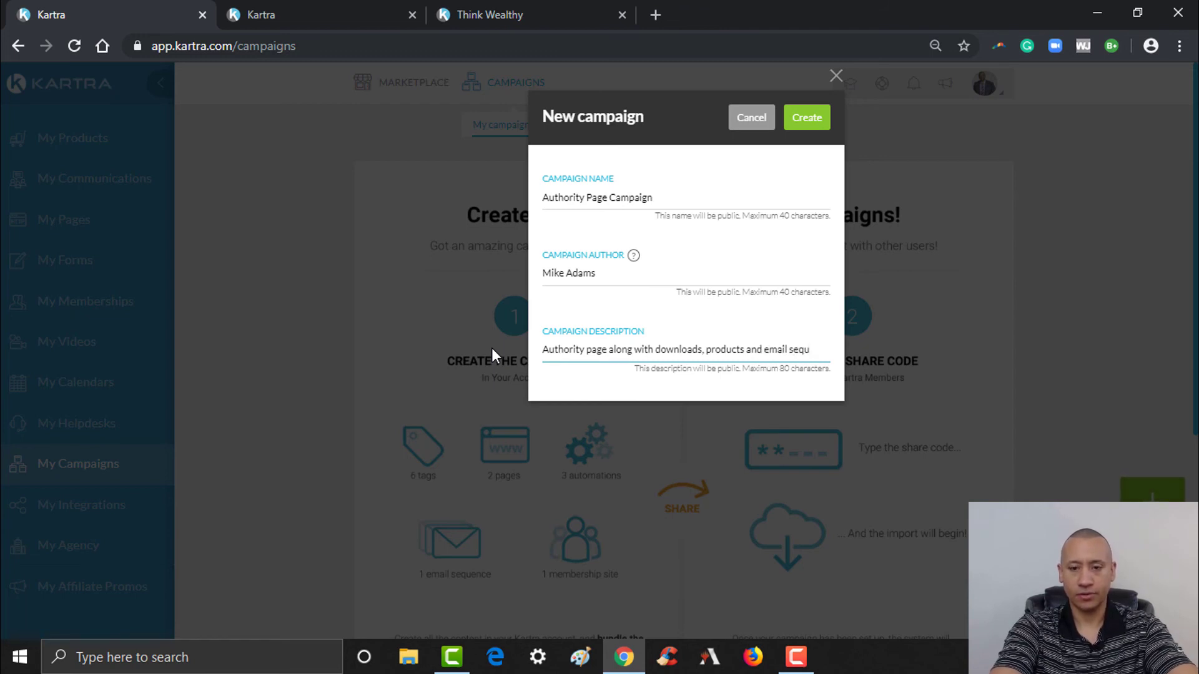
text(ences)
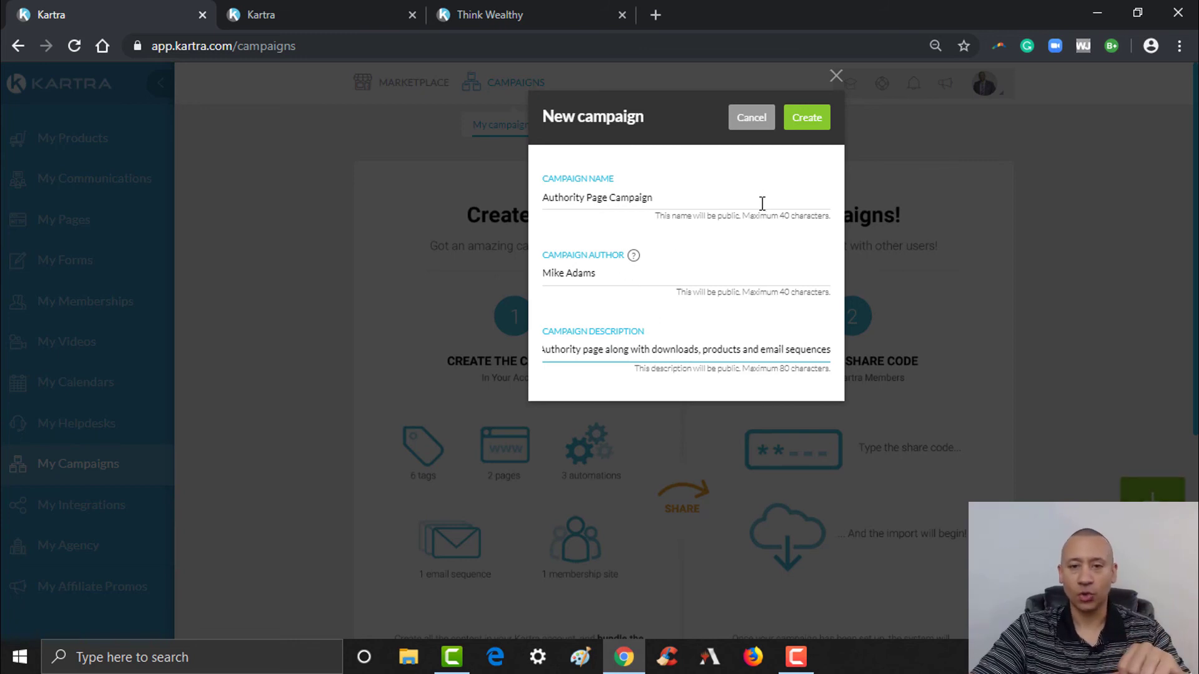
- Create the campaign, then toggle the preview type to Video presentation and back to Image thumbnail
click(806, 136)
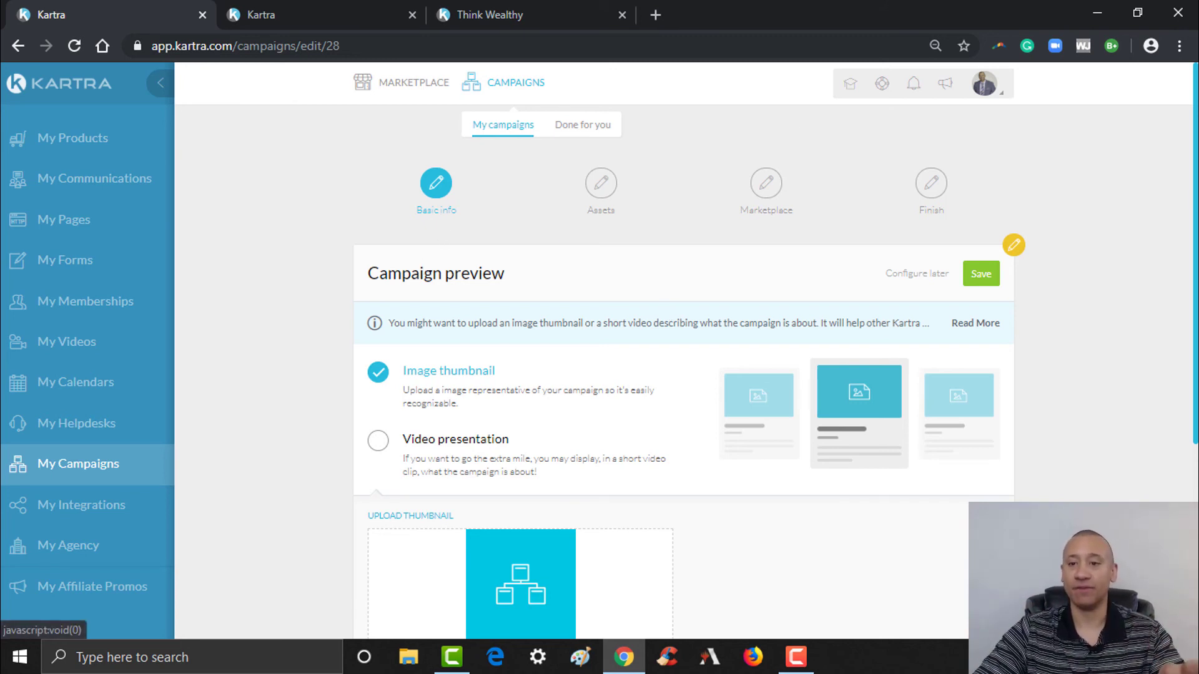
scroll(533, 249, down, 2)
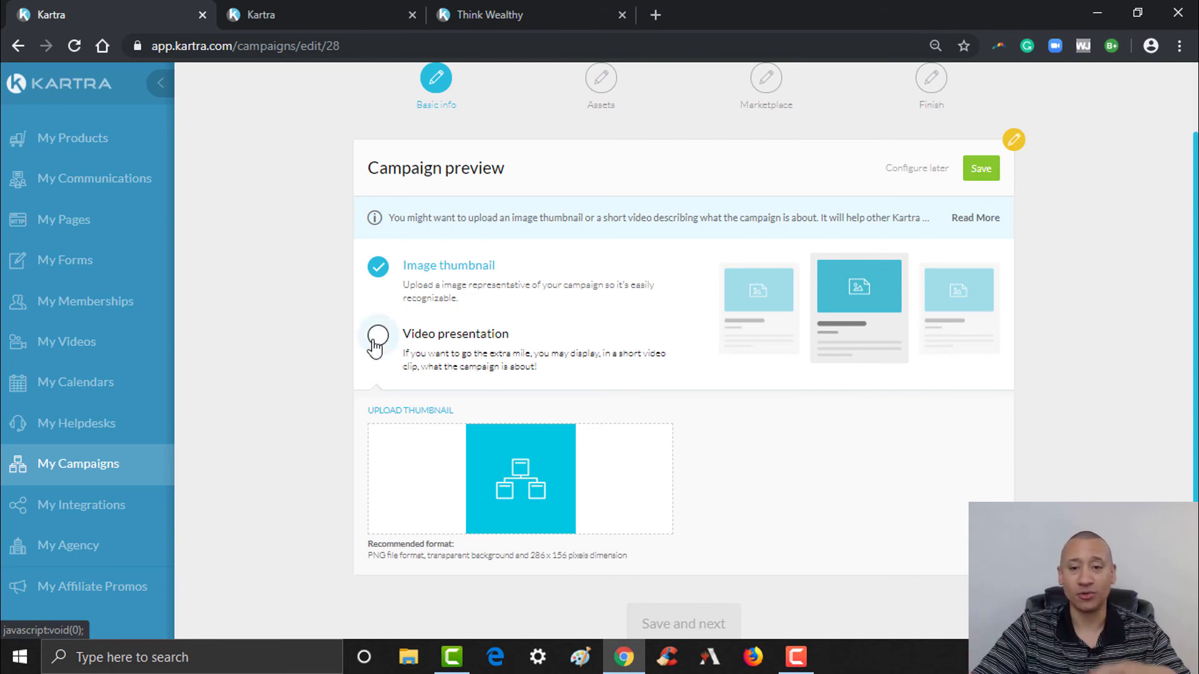
click(382, 337)
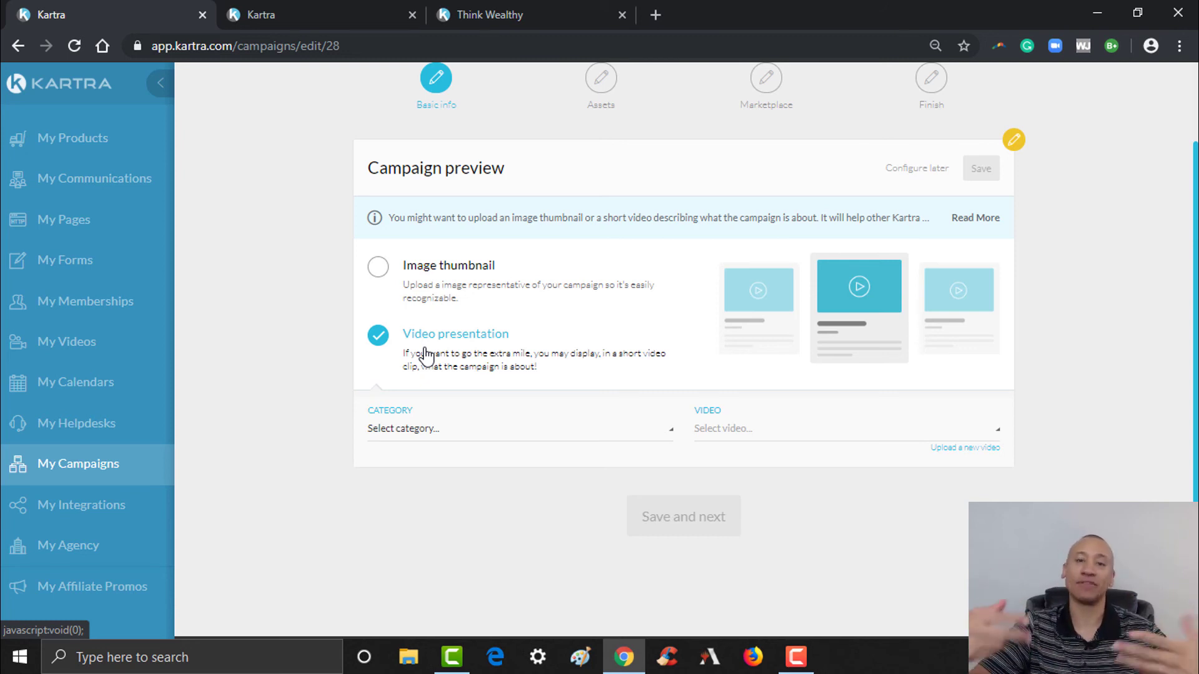
click(382, 275)
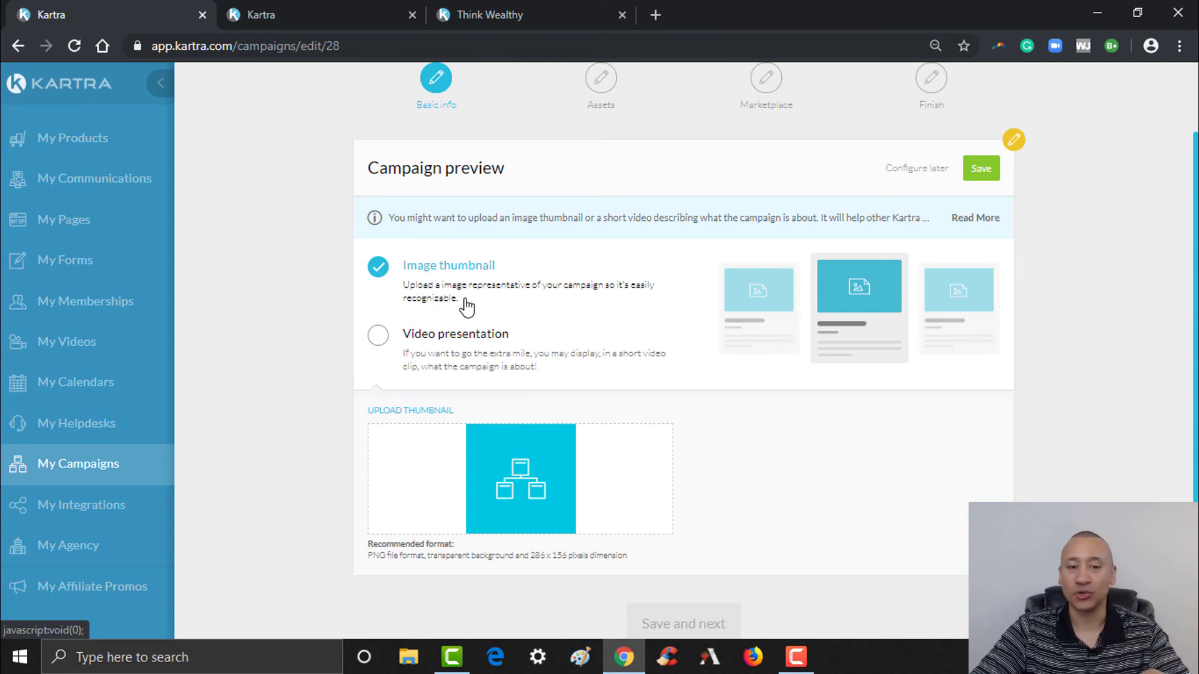
- Upload 'corp head shot 2018.jpg' from the creatives folder as the preview thumbnail and save
click(502, 486)
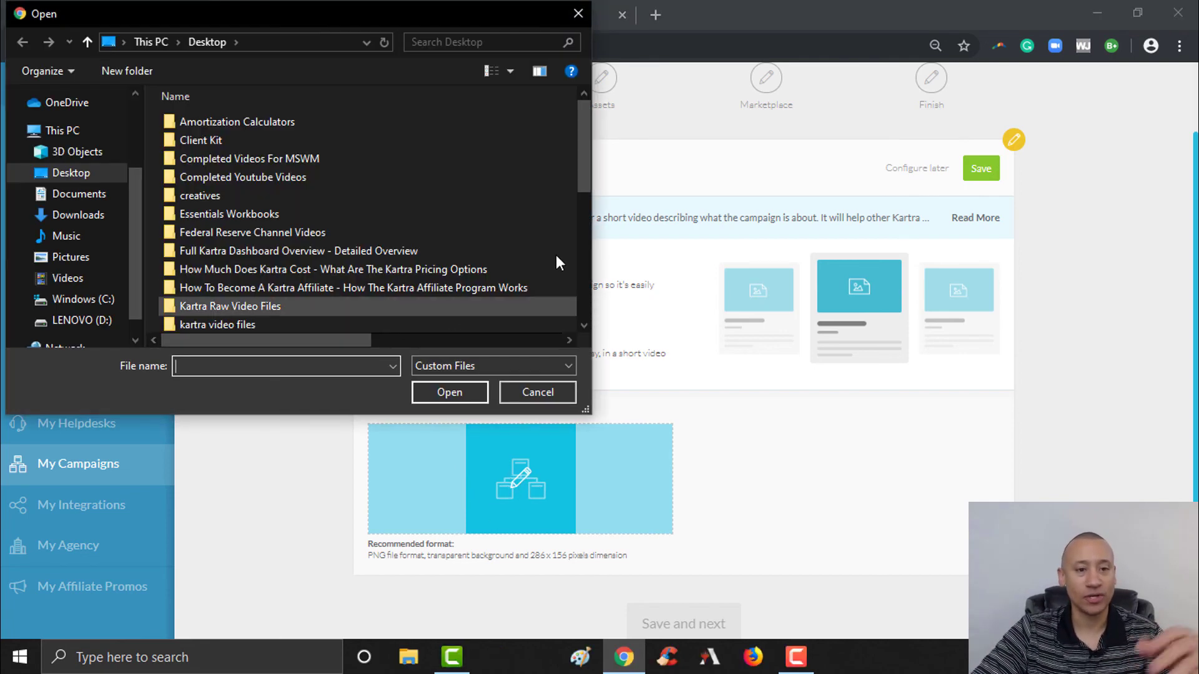
double_click(200, 196)
text(cor)
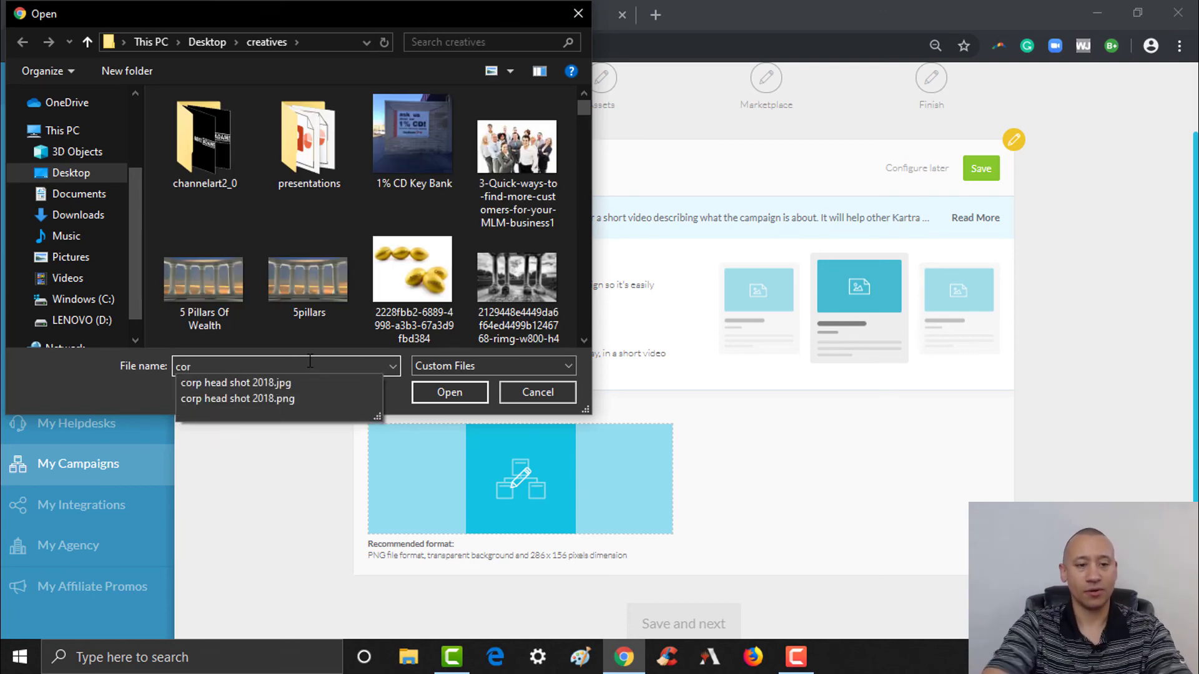
click(367, 388)
click(431, 391)
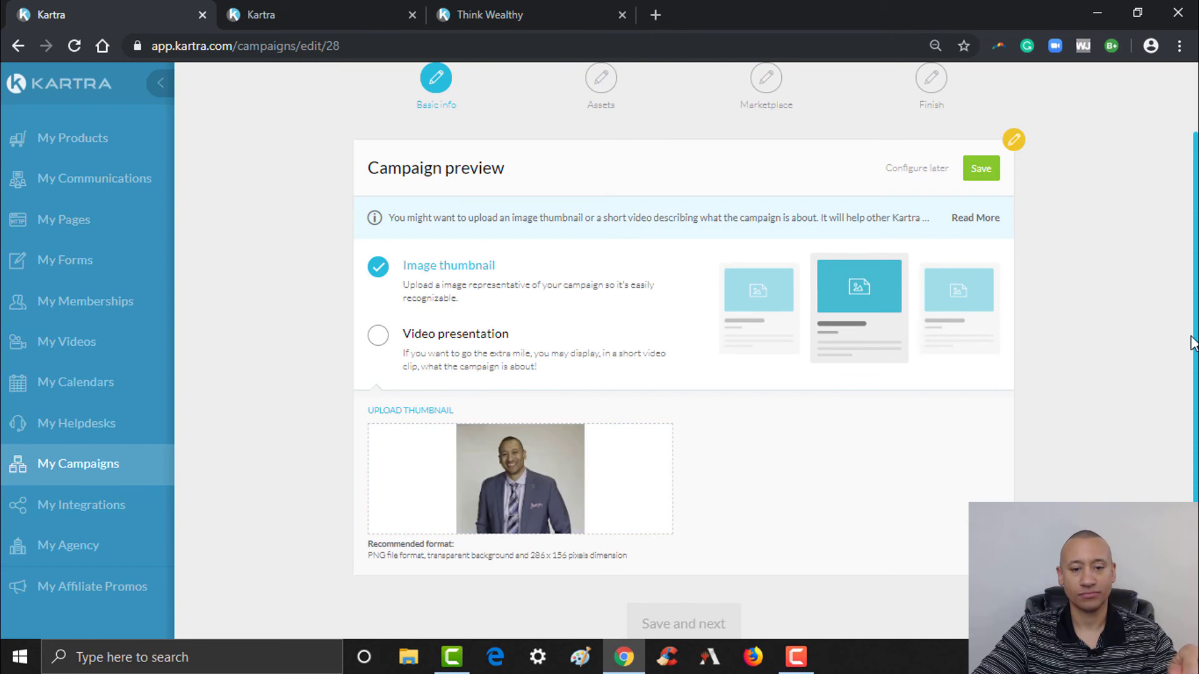
mouse_move(1196, 330)
mouse_down()
mouse_move(1196, 395)
mouse_move(1197, 328)
mouse_up()
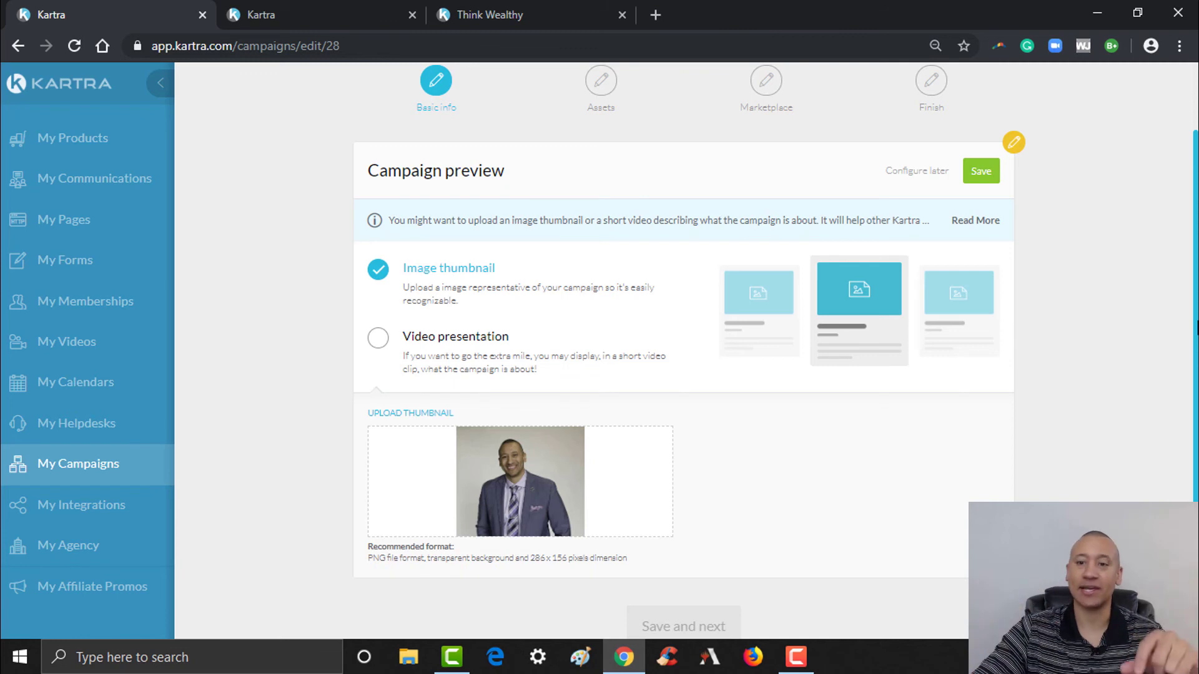
click(982, 171)
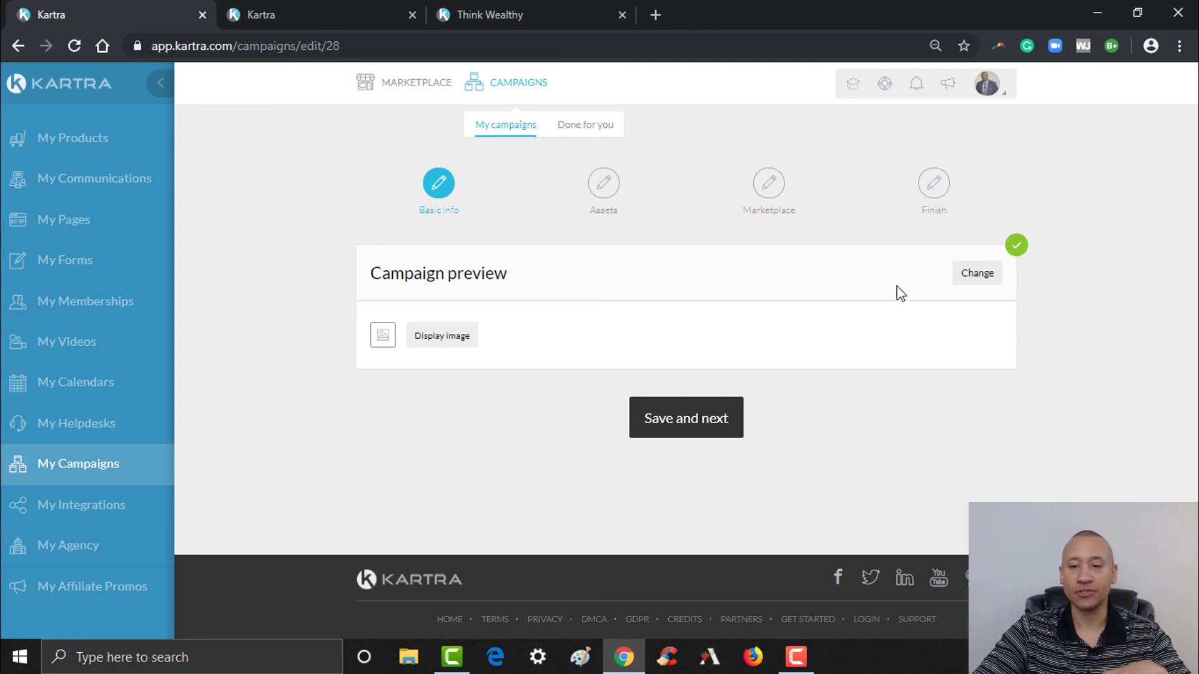
- Save the campaign's basic info and acknowledge the notice requiring all interconnected assets
click(710, 427)
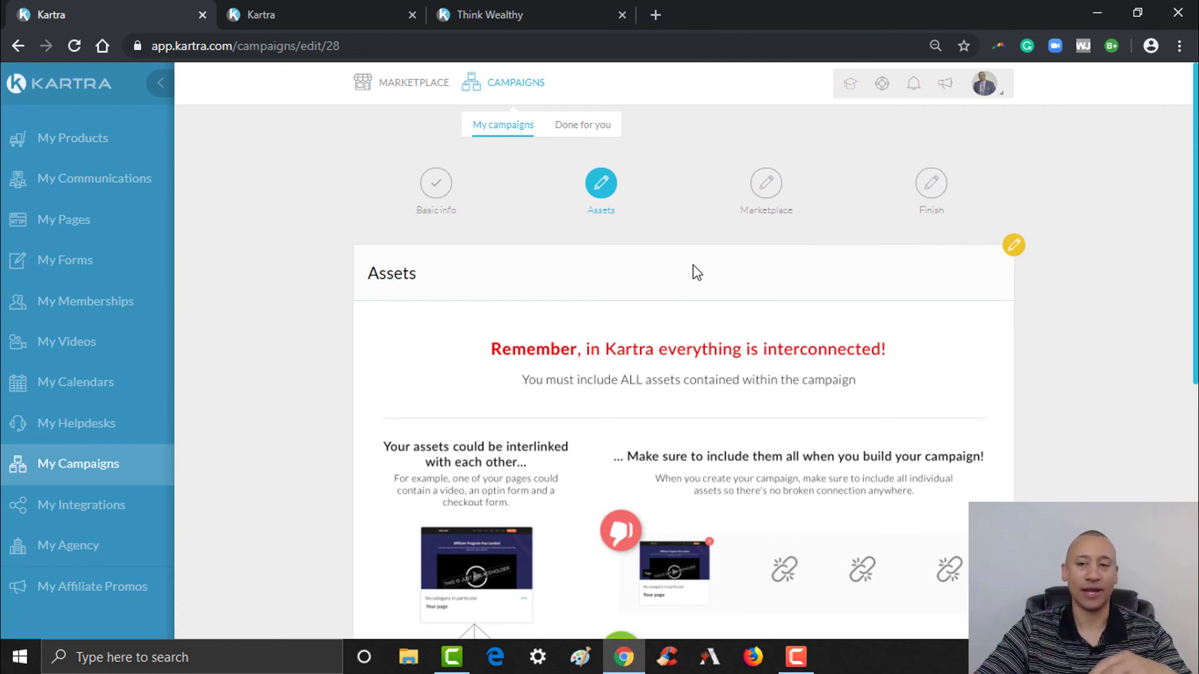
scroll(867, 273, down, 4)
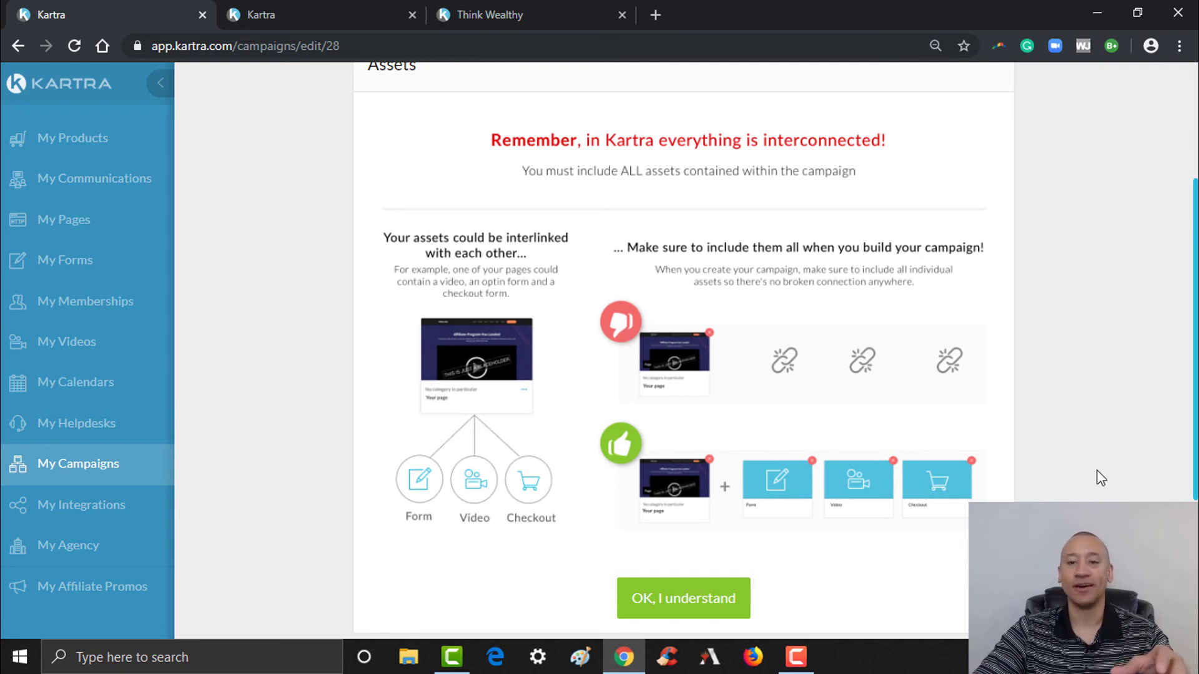
drag(1198, 410, 1197, 480)
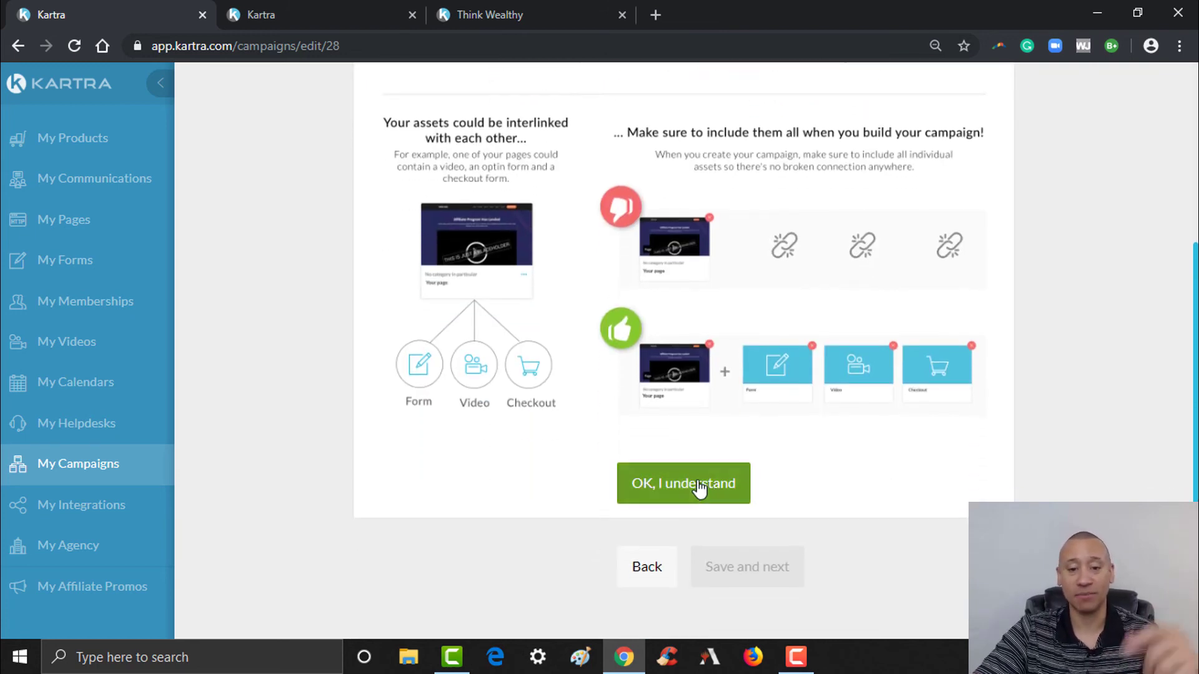
click(699, 491)
- Start adding page assets with ThinkLikeTheWealthy selected as the site
drag(1196, 453, 1196, 303)
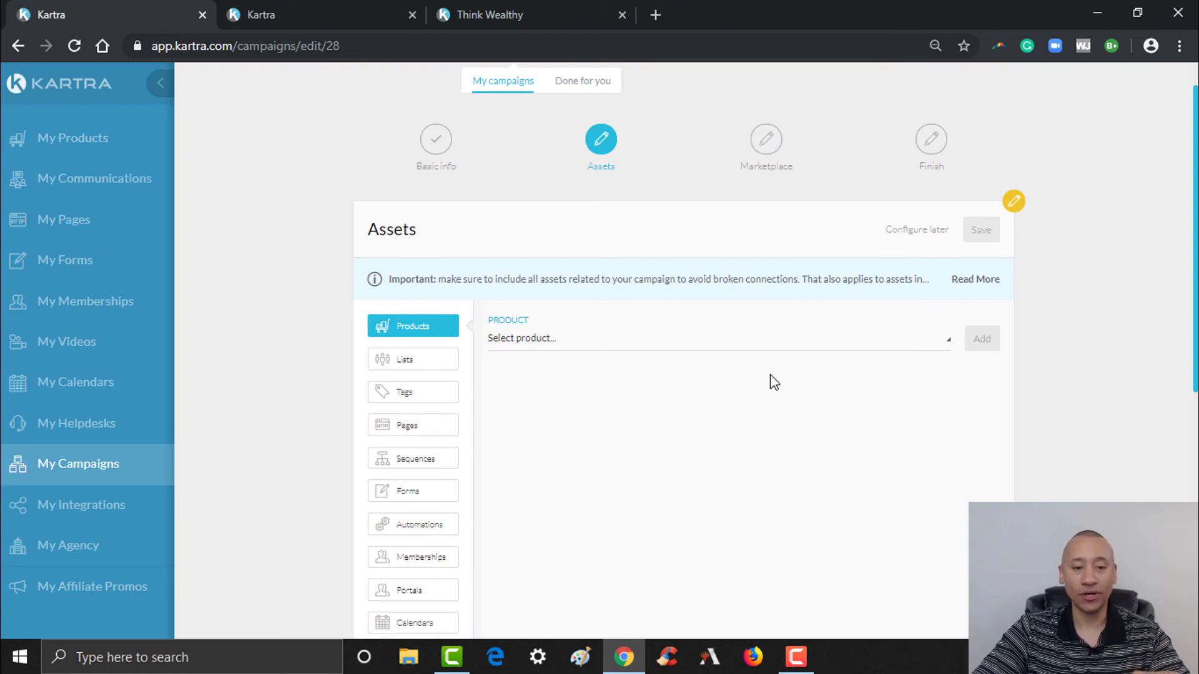
click(418, 437)
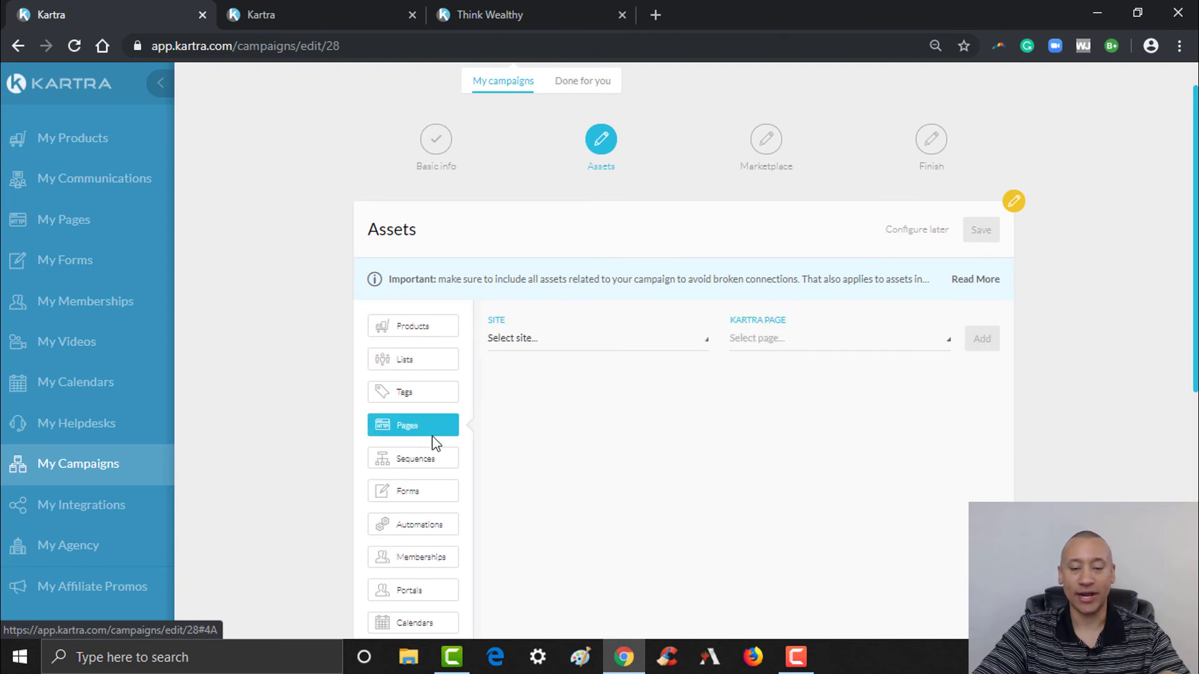
scroll(687, 344, up, 1)
click(650, 388)
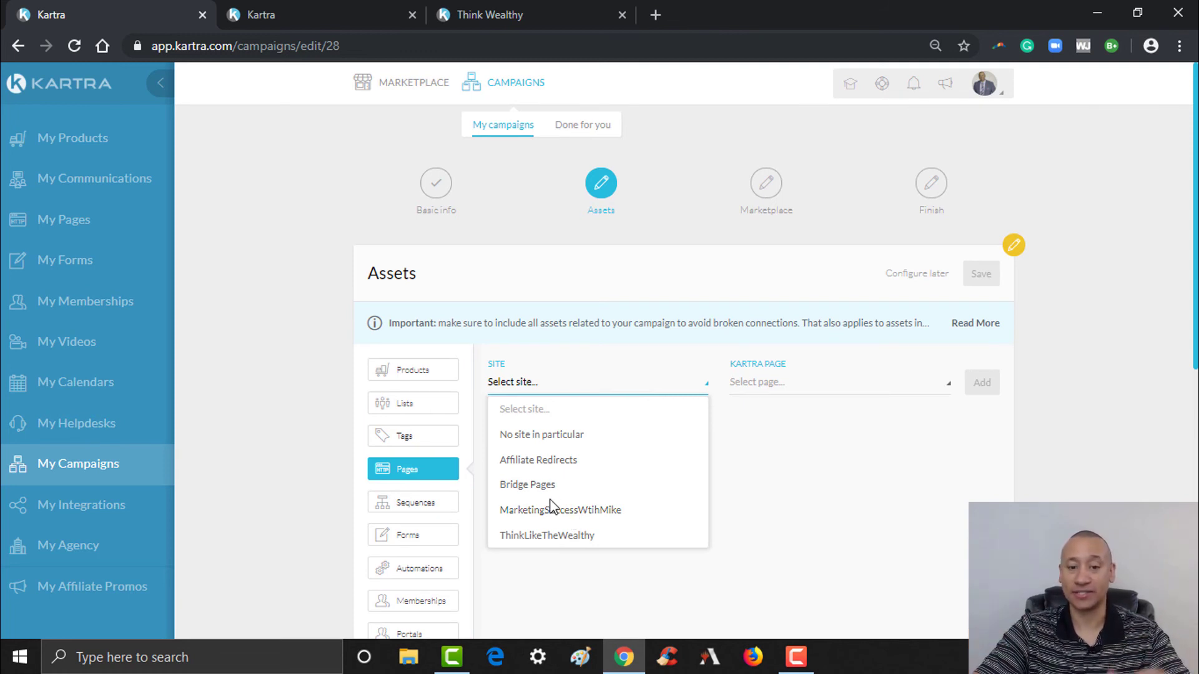
click(551, 536)
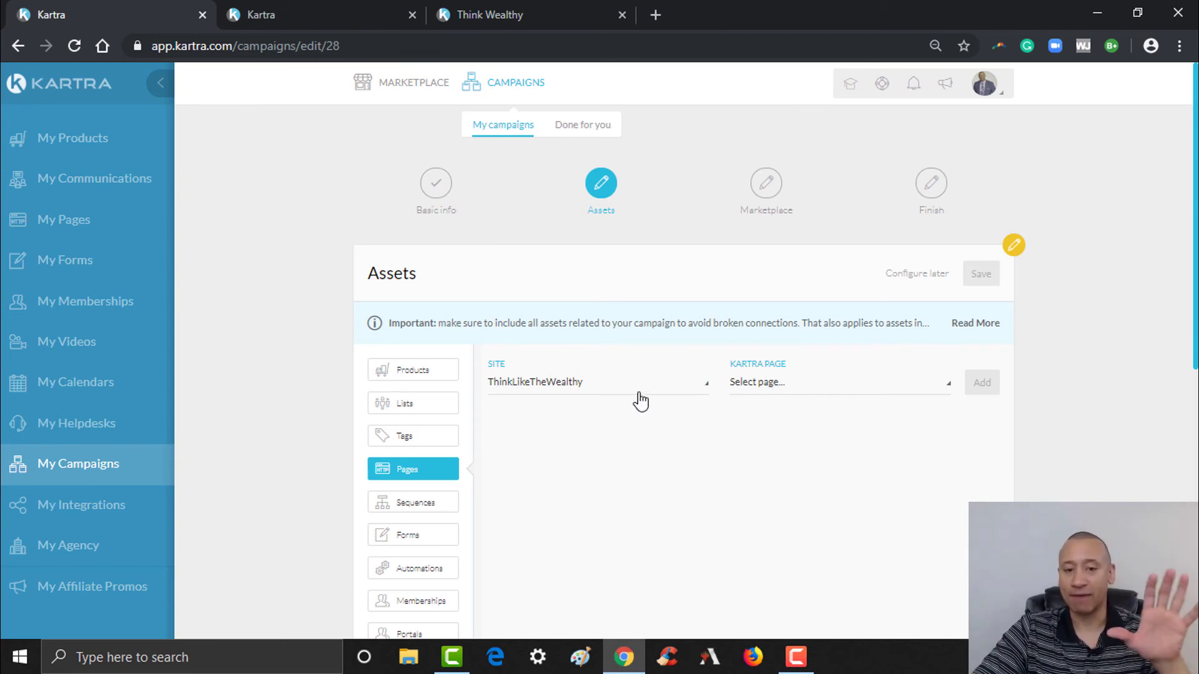
click(784, 395)
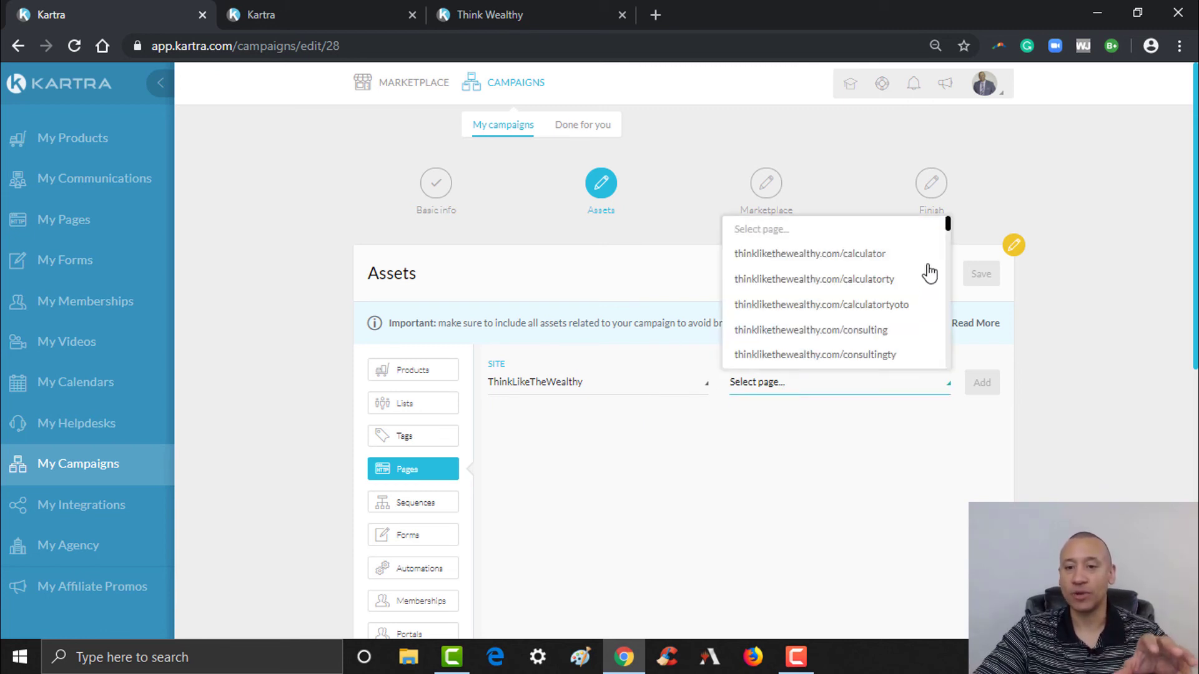
- Browse the site's Kartra page list, then view the live Think Wealthy website
mouse_move(948, 224)
mouse_down()
mouse_move(931, 359)
mouse_move(942, 232)
mouse_move(953, 226)
mouse_up()
scroll(953, 228, down, 3)
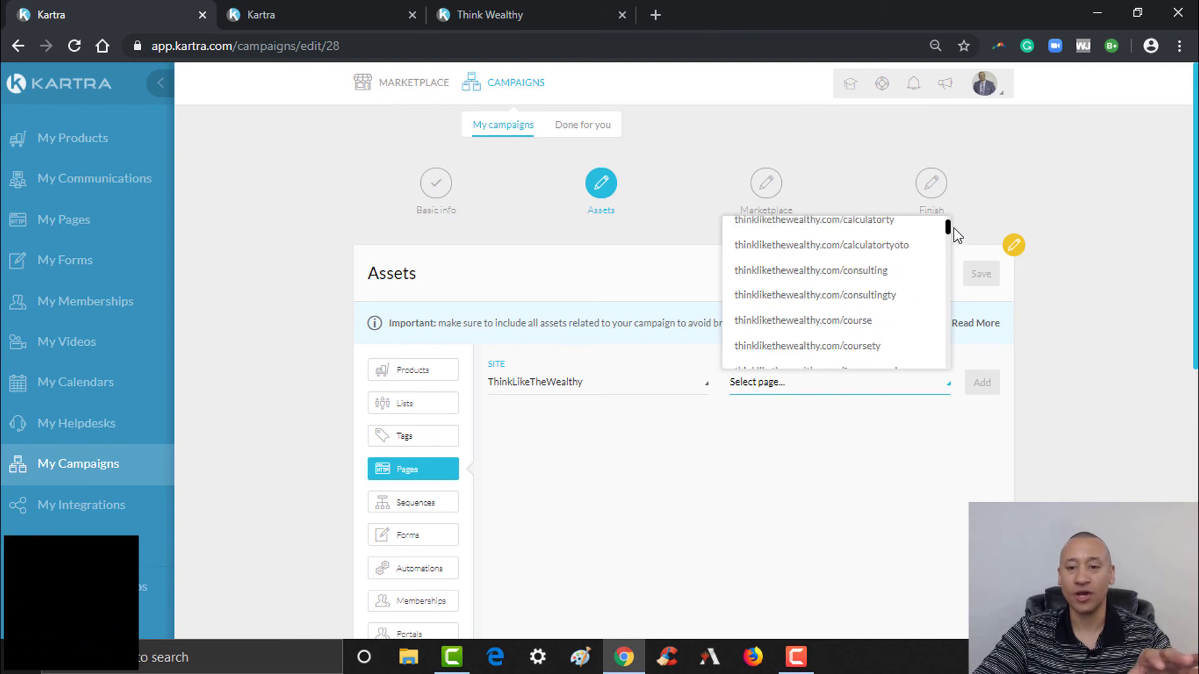
click(375, 12)
click(515, 9)
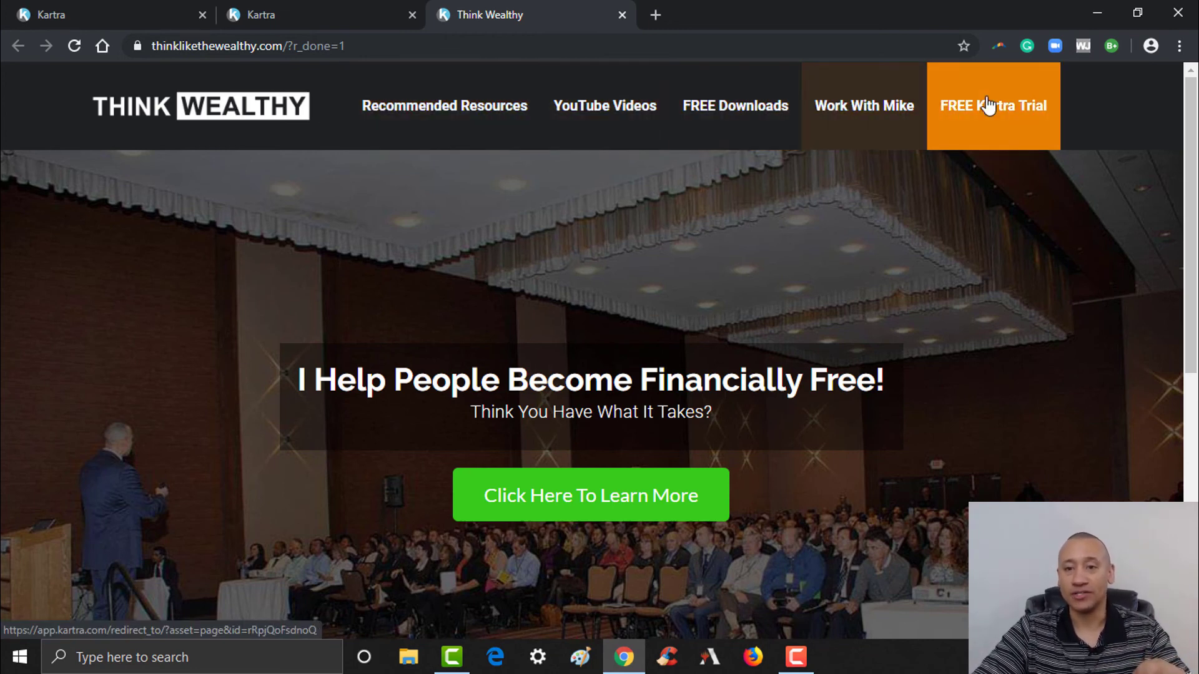
- Add the ThinkLikeTheWealthy home page as a campaign page asset
click(100, 9)
click(802, 398)
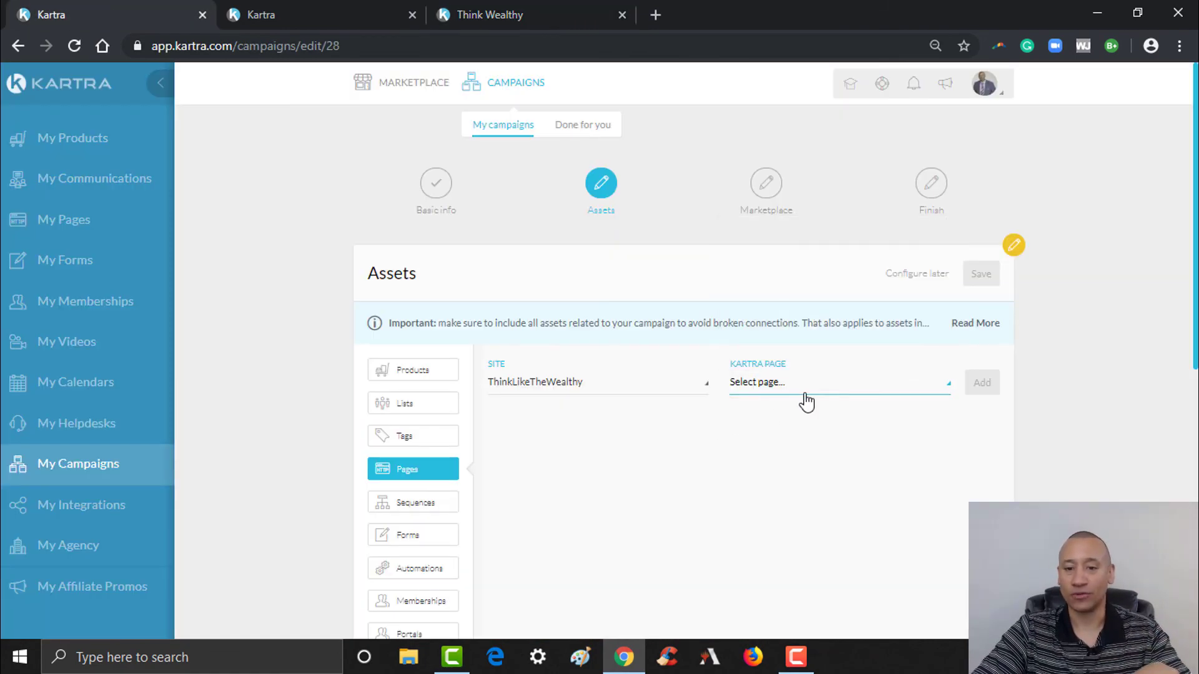
click(898, 392)
drag(948, 230, 949, 357)
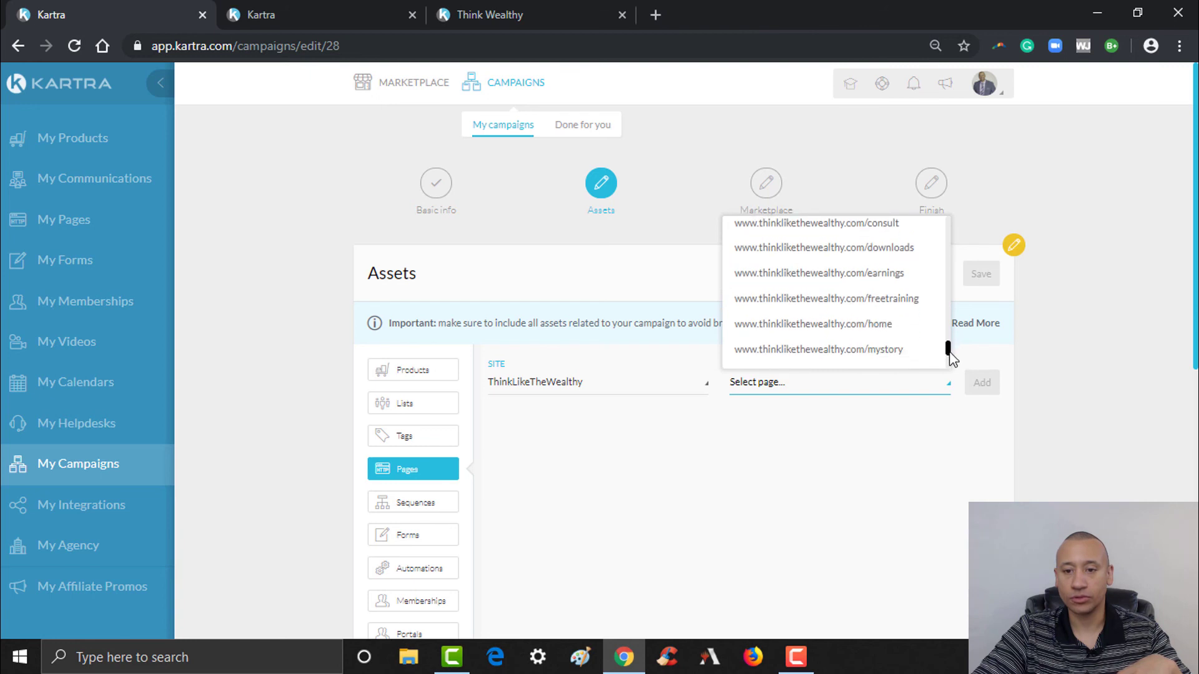
click(893, 337)
click(985, 385)
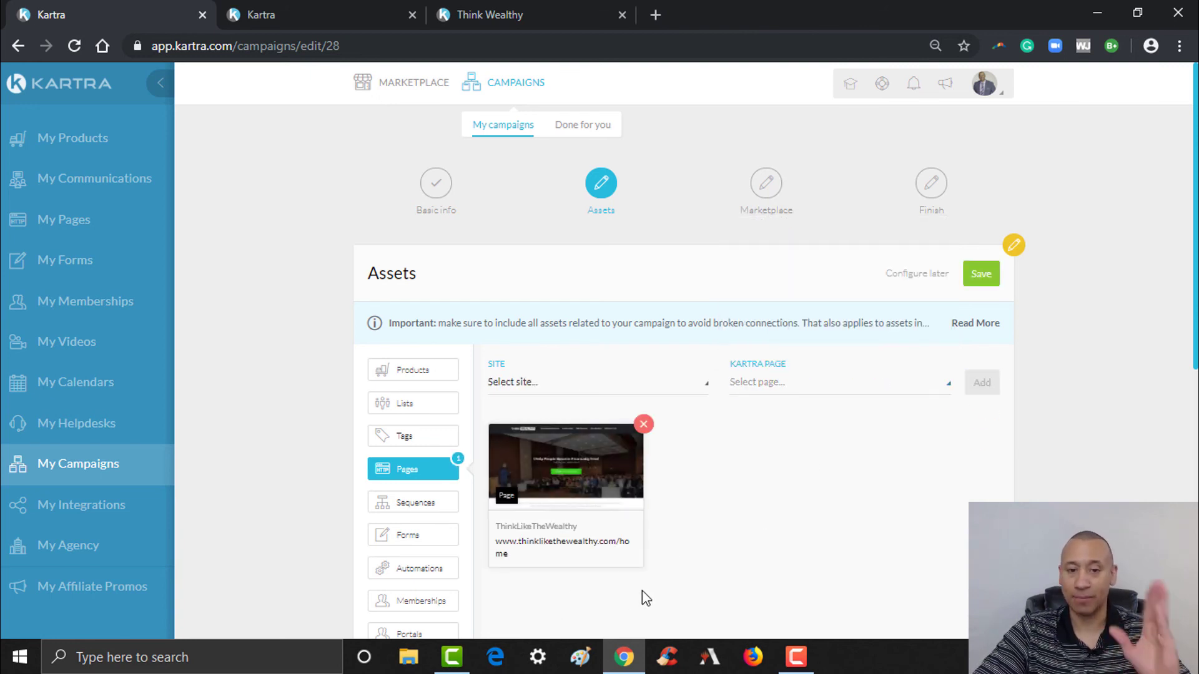
- Add the ThinkLikeTheWealthy workwithme page as a campaign page asset
click(674, 382)
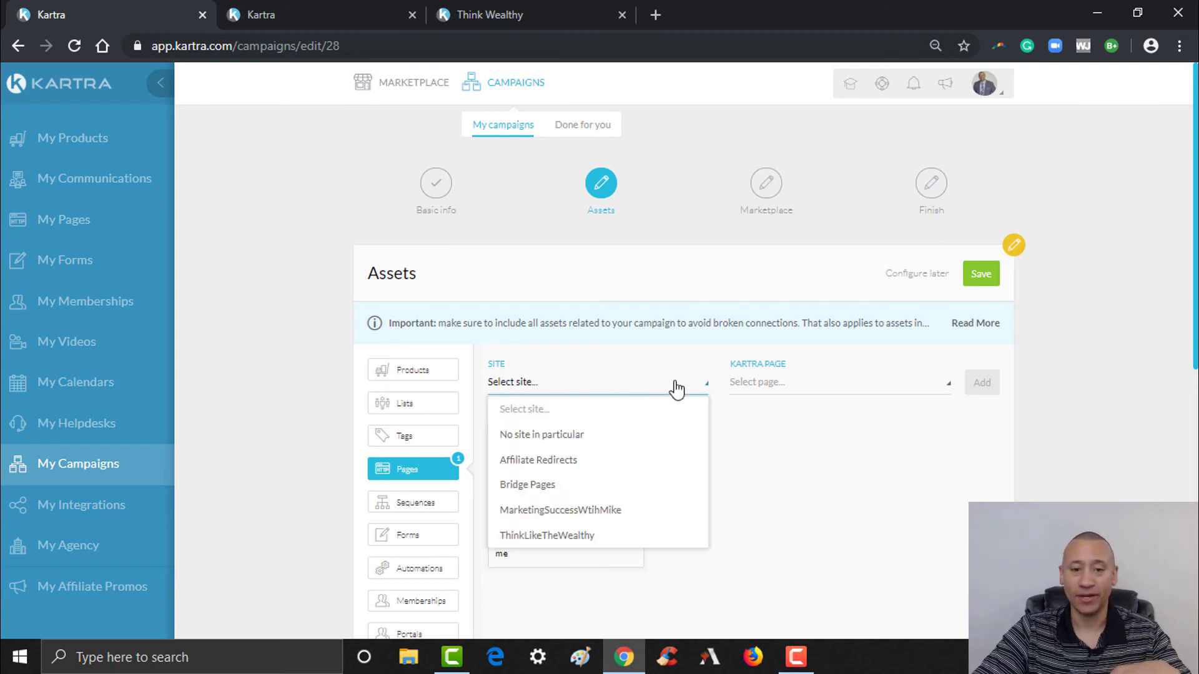
click(566, 535)
click(840, 395)
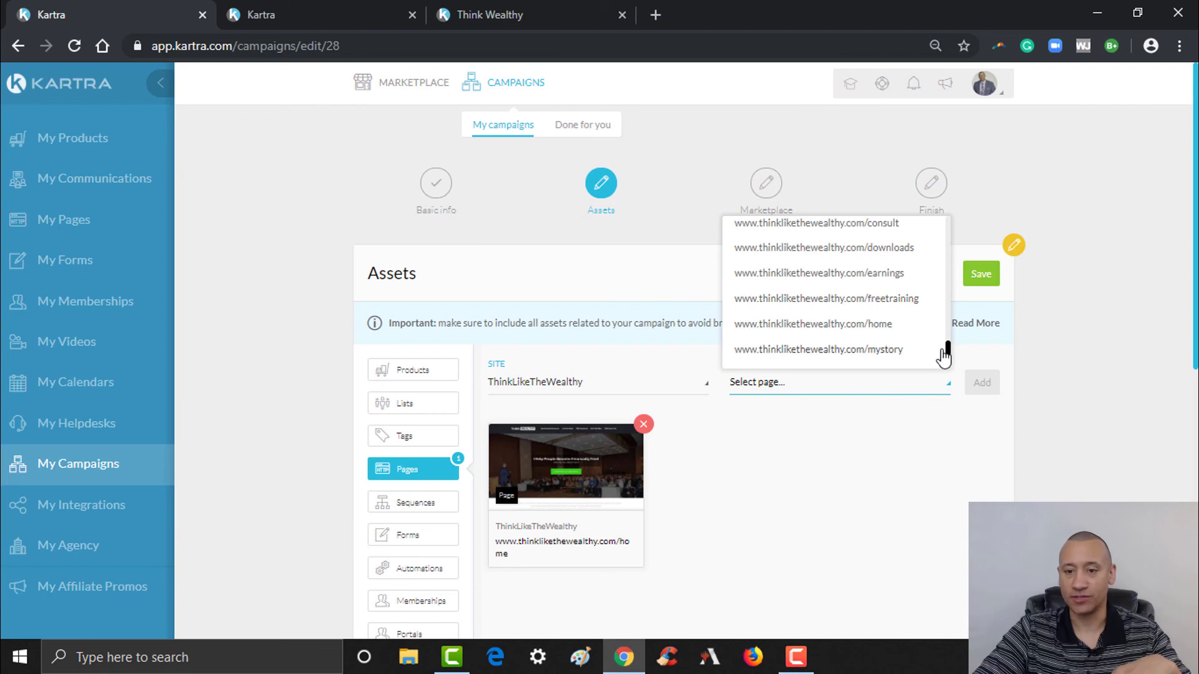
drag(948, 351, 950, 368)
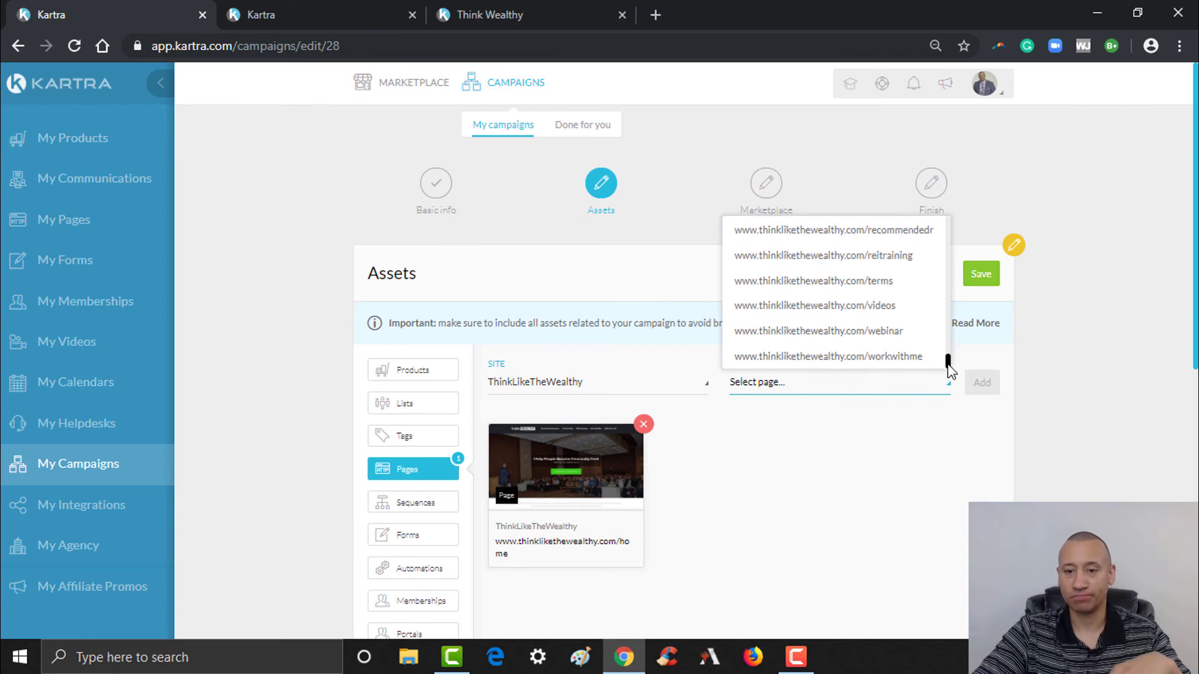
click(862, 358)
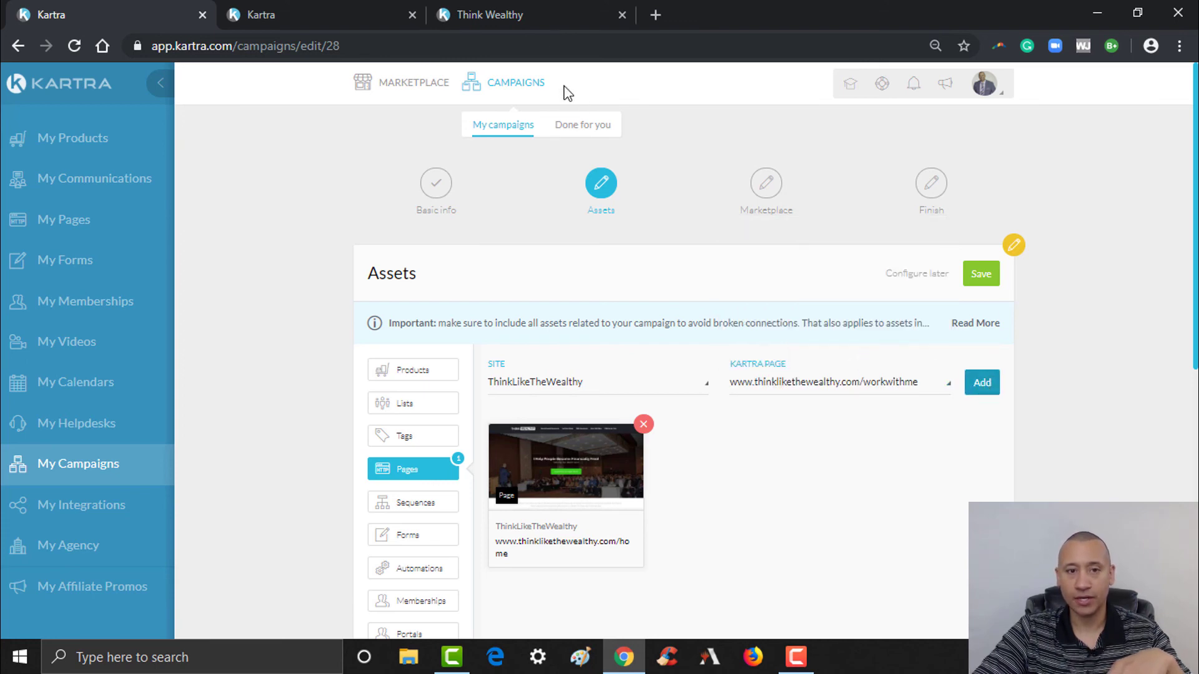
click(527, 2)
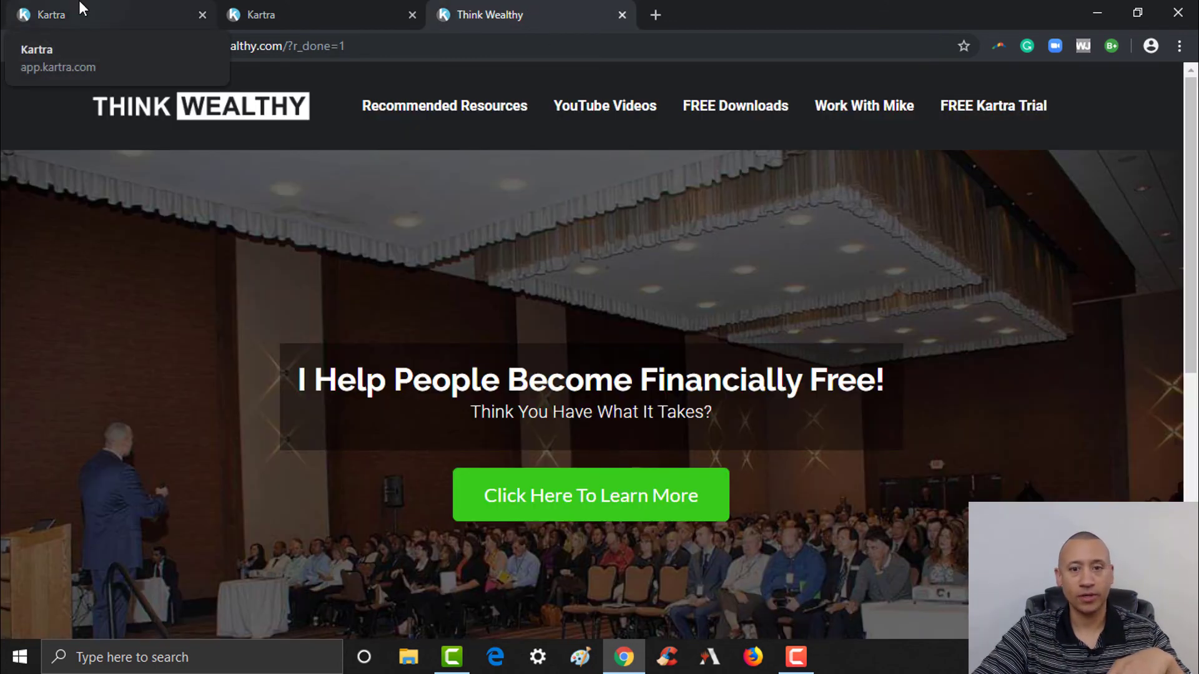
click(80, 10)
click(984, 382)
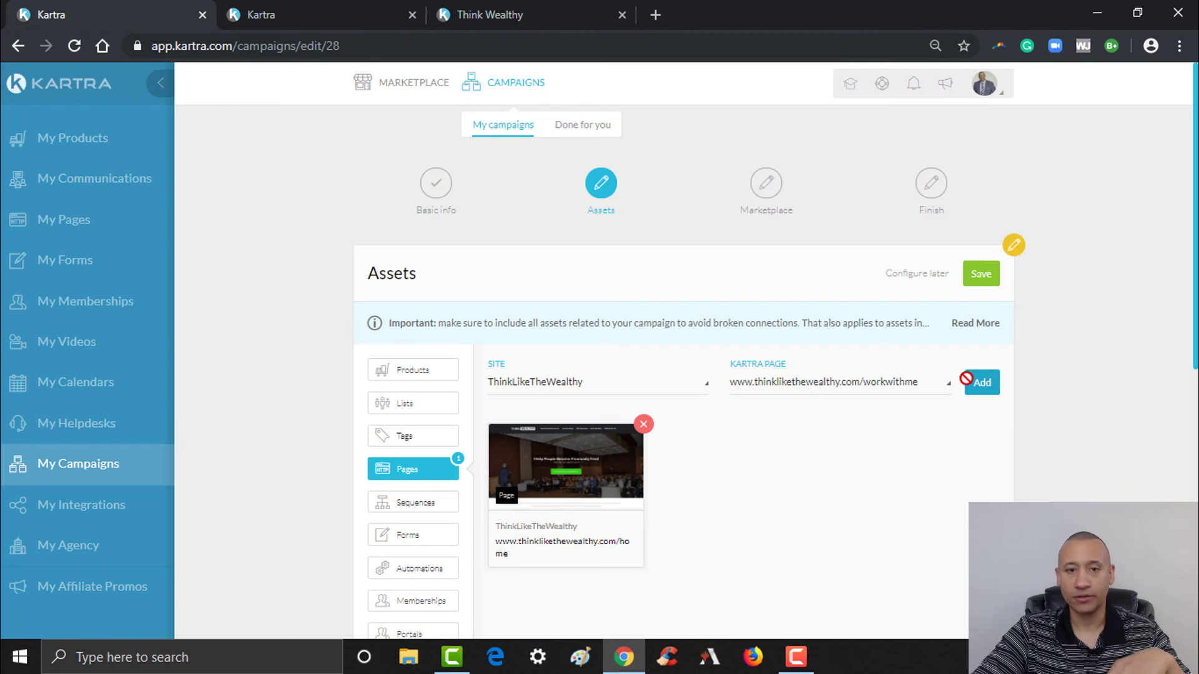
- Add the ThinkLikeTheWealthy recommendedr page as a campaign page asset
click(659, 383)
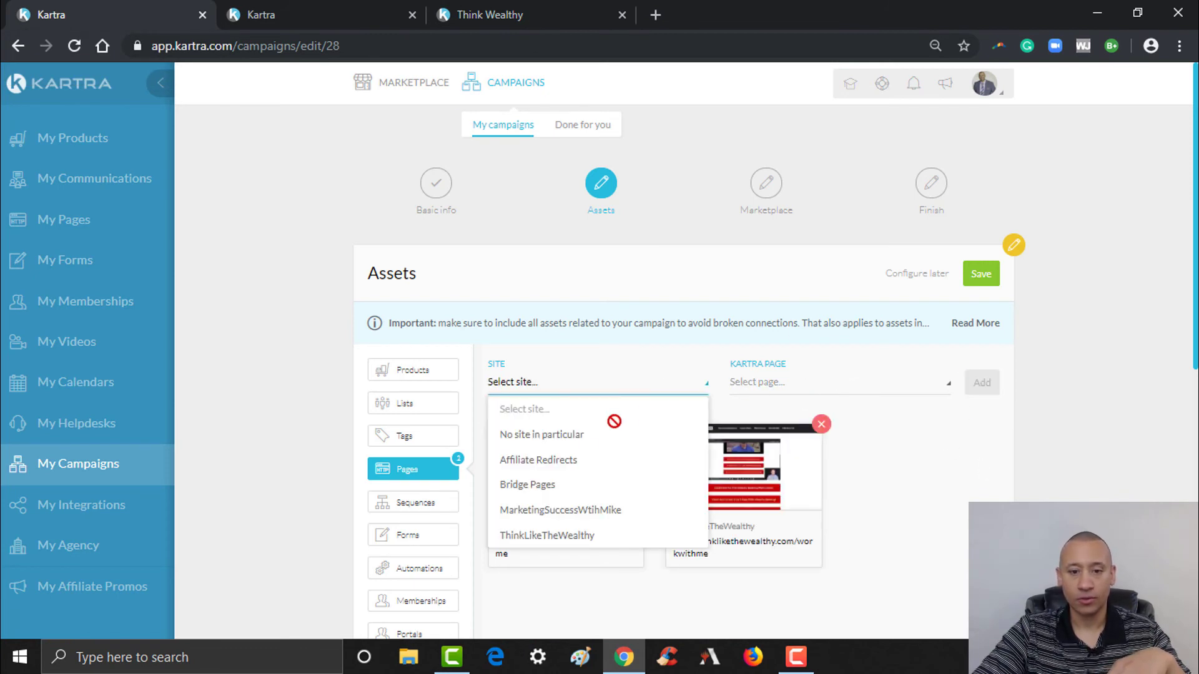
click(547, 535)
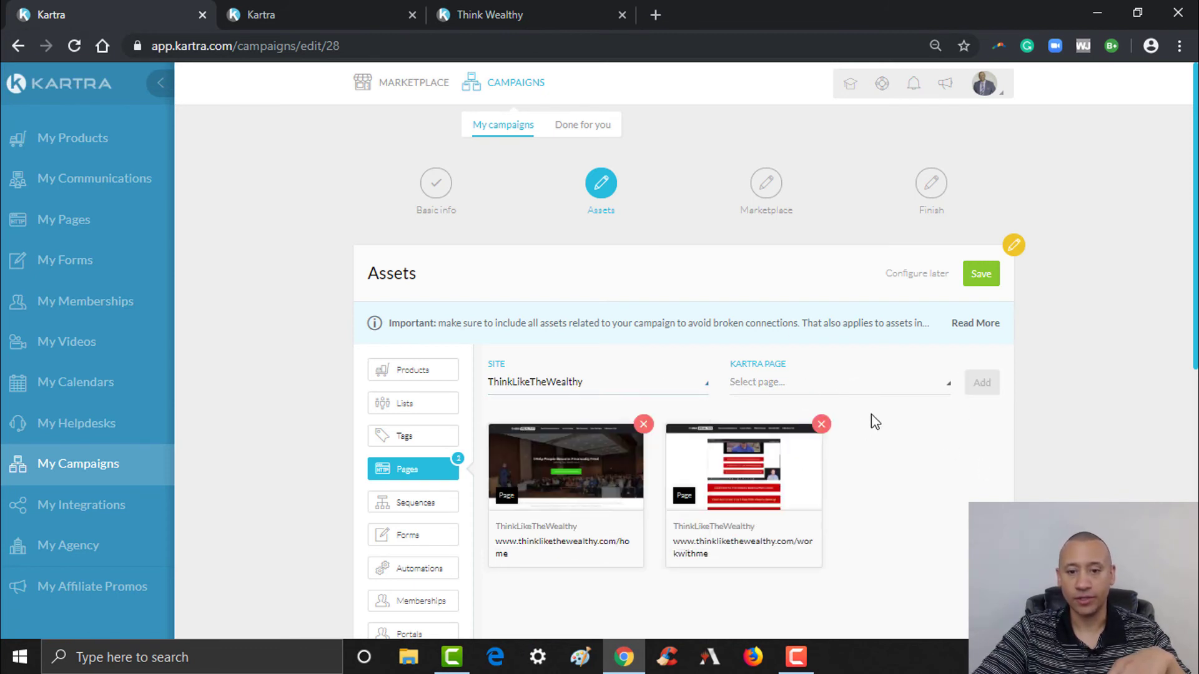
click(899, 387)
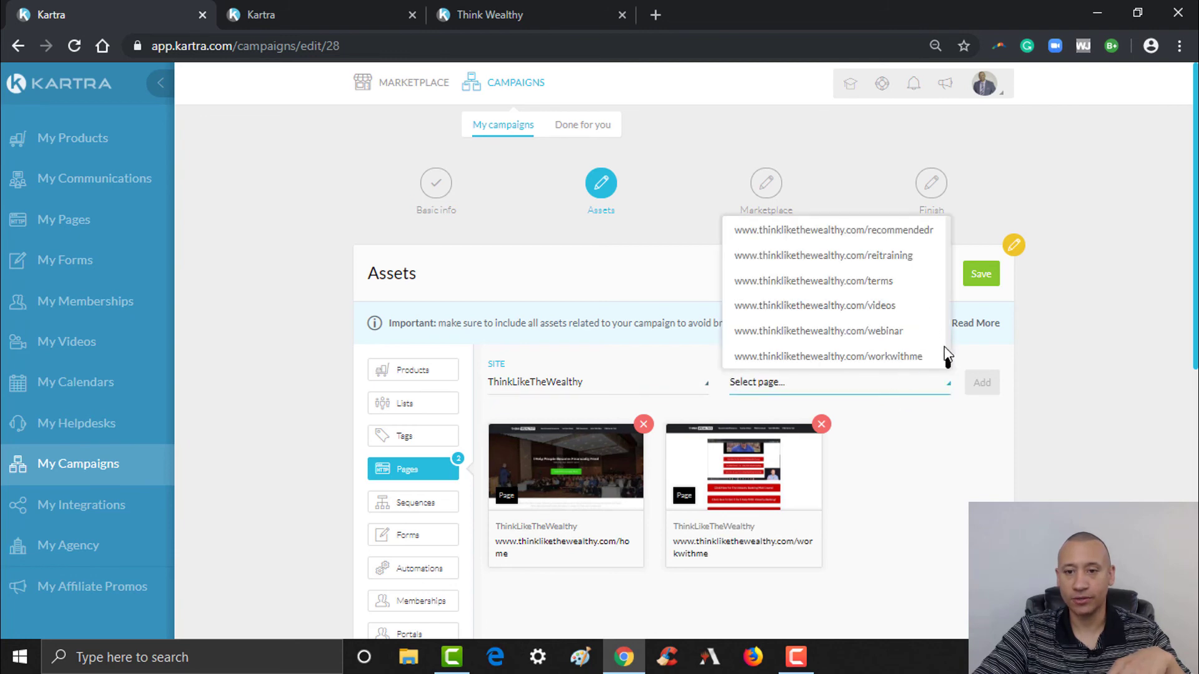
click(916, 231)
click(982, 391)
- Add the ThinkLikeTheWealthy videos page as a campaign page asset
scroll(585, 320, down, 1)
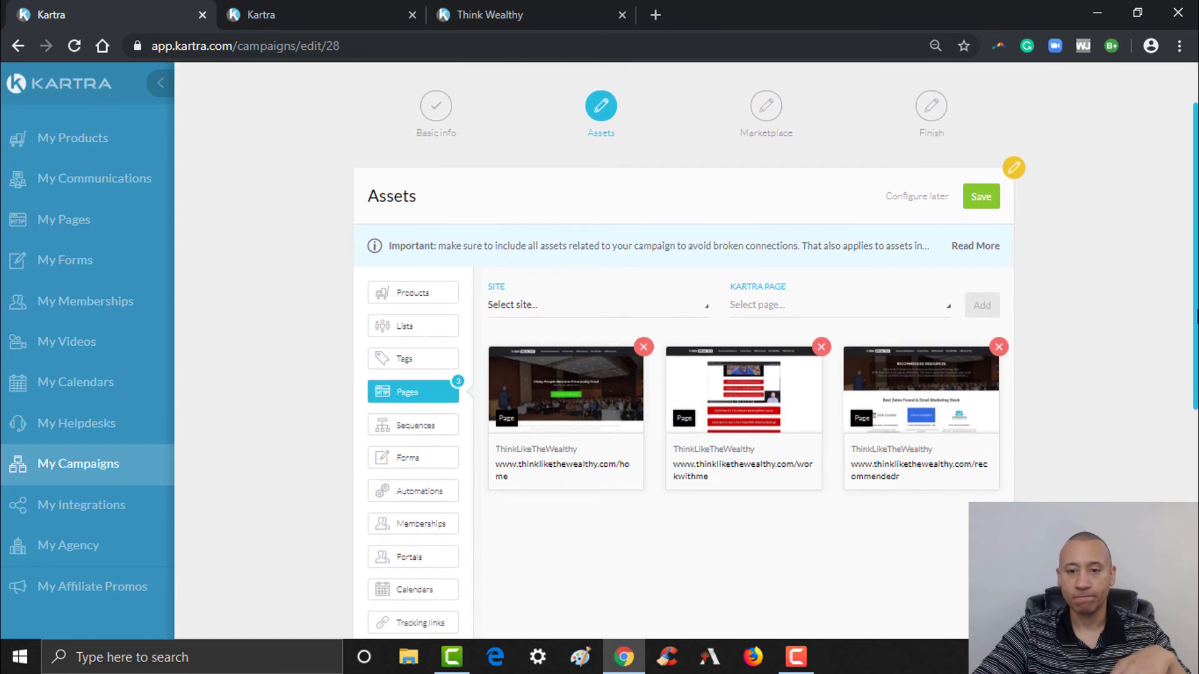
click(592, 308)
click(580, 462)
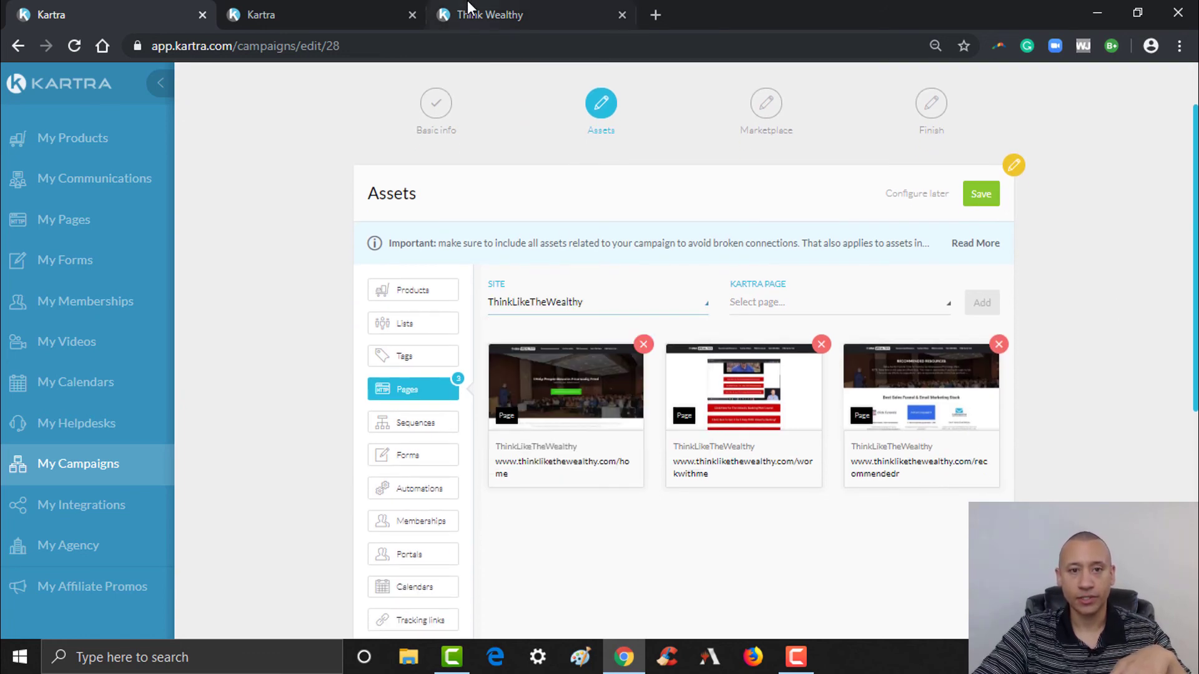
click(474, 15)
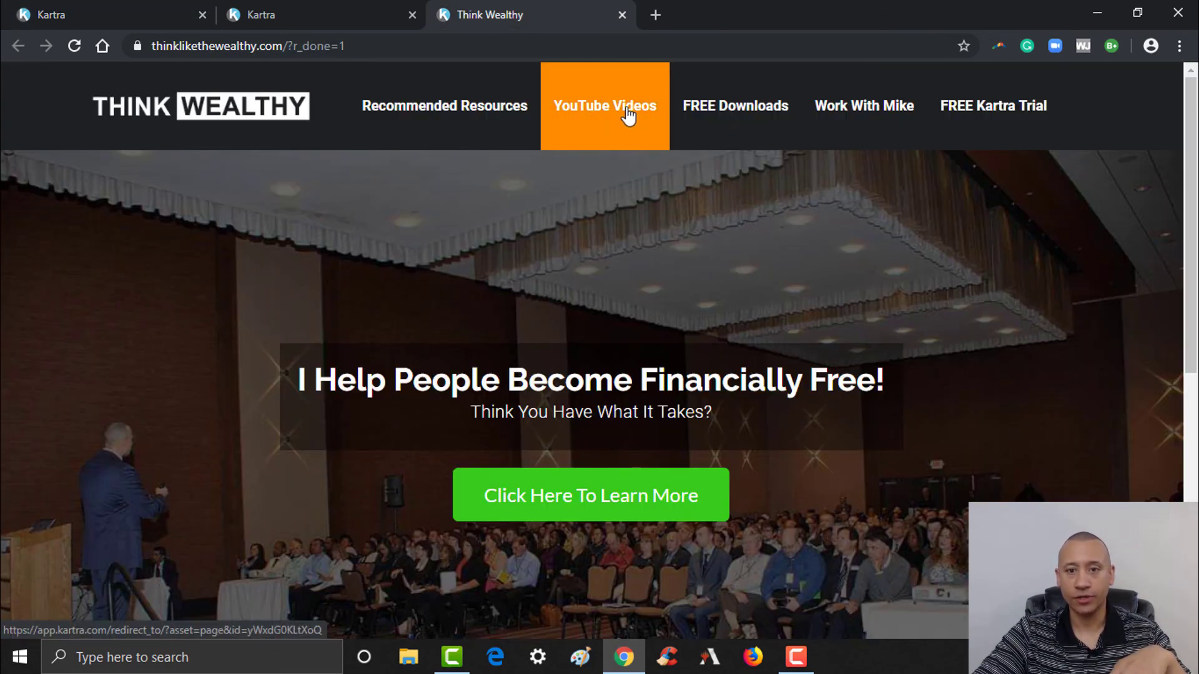
click(163, 15)
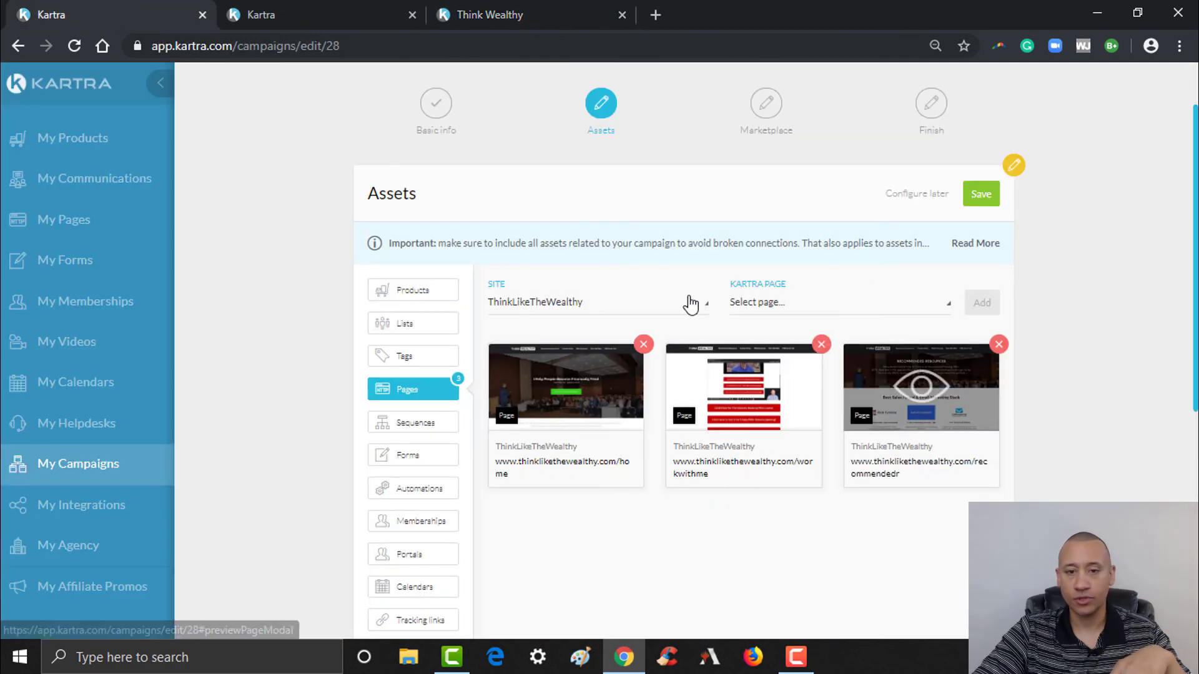
click(852, 309)
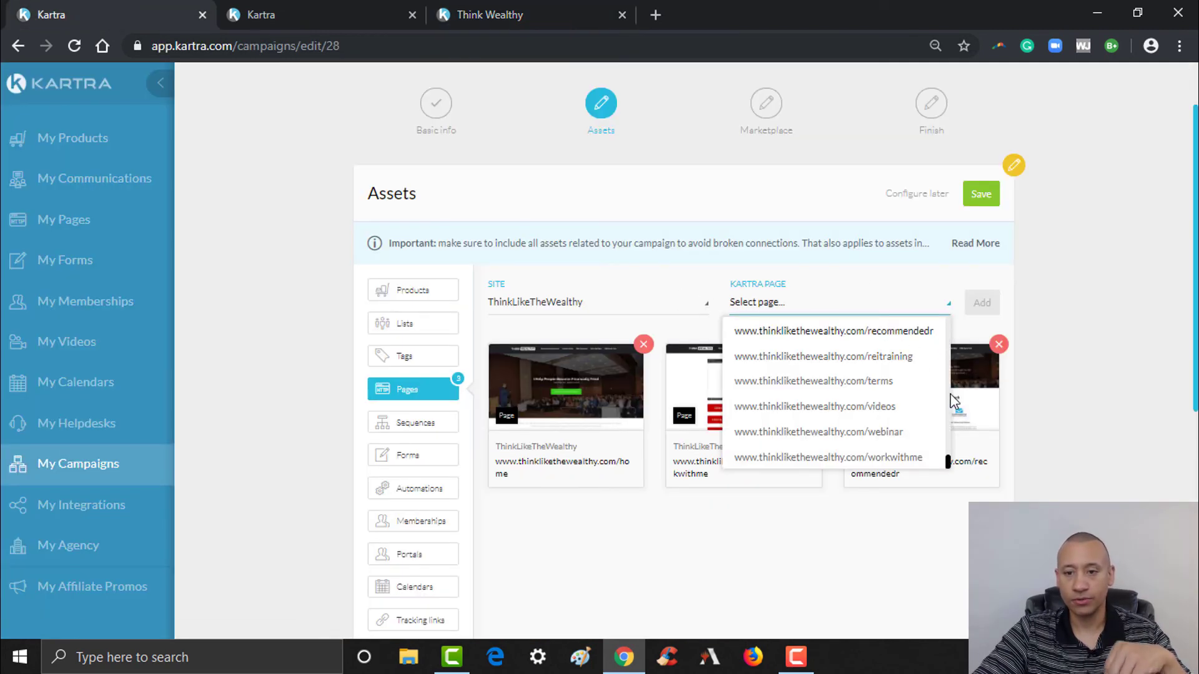
click(890, 408)
click(982, 303)
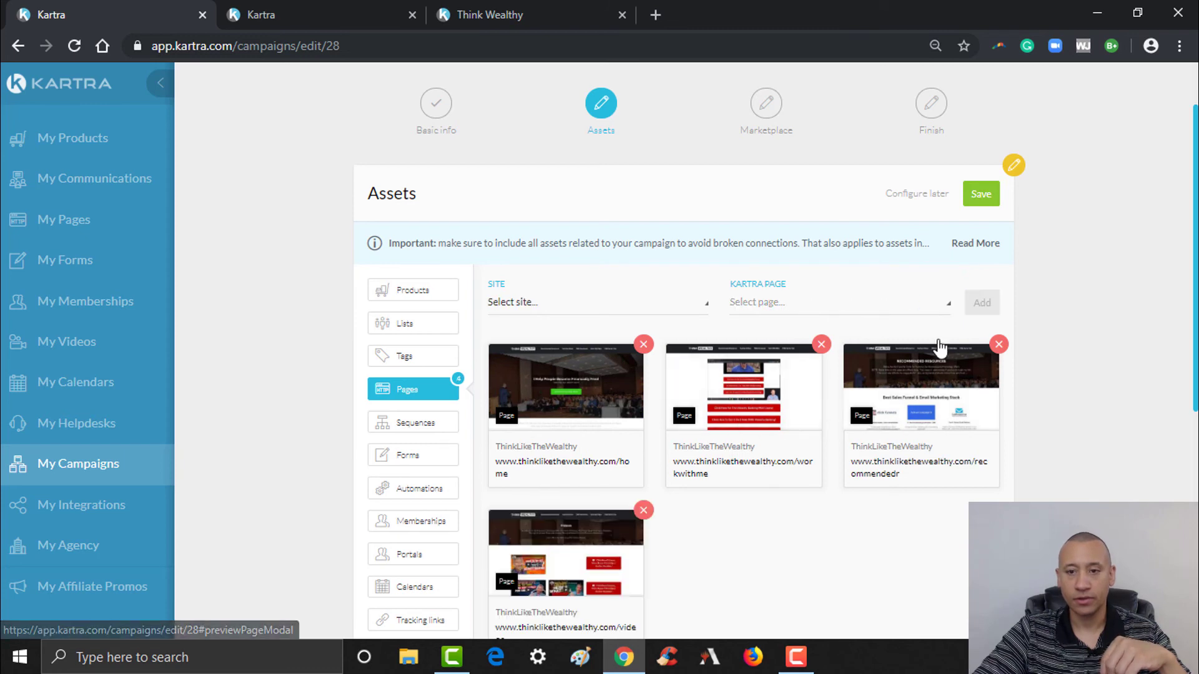
- Add the ThinkLikeTheWealthy downloads page as the fifth page asset
click(653, 309)
click(570, 455)
click(805, 306)
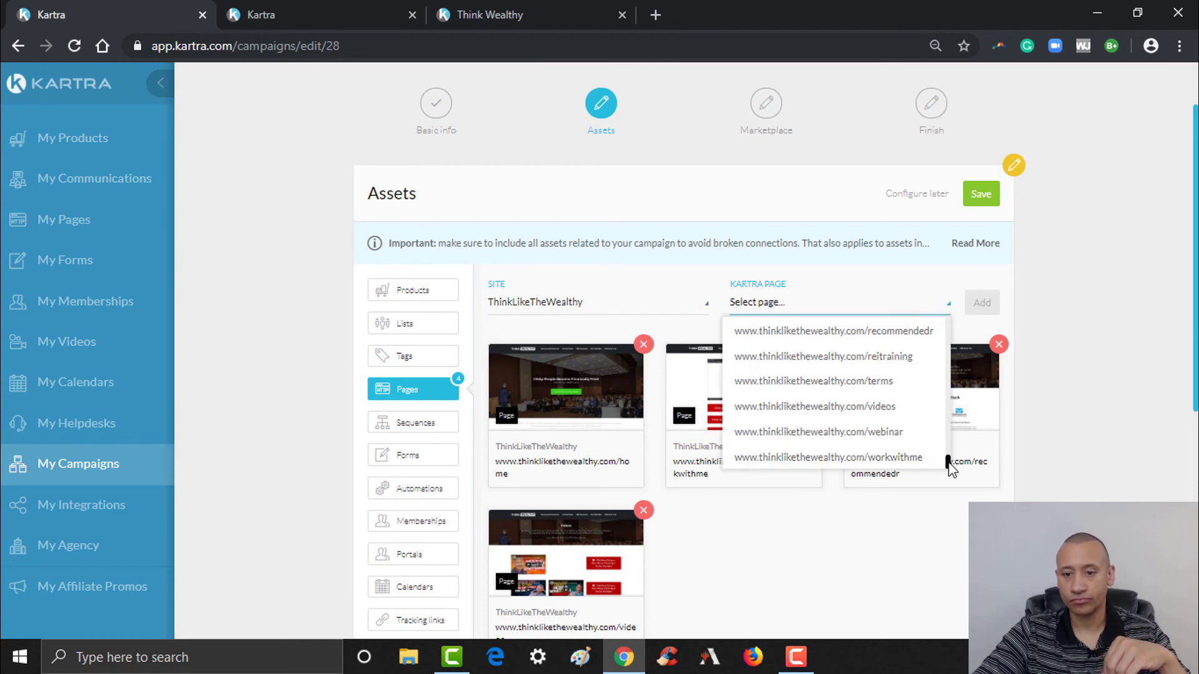
scroll(927, 437, up, 3)
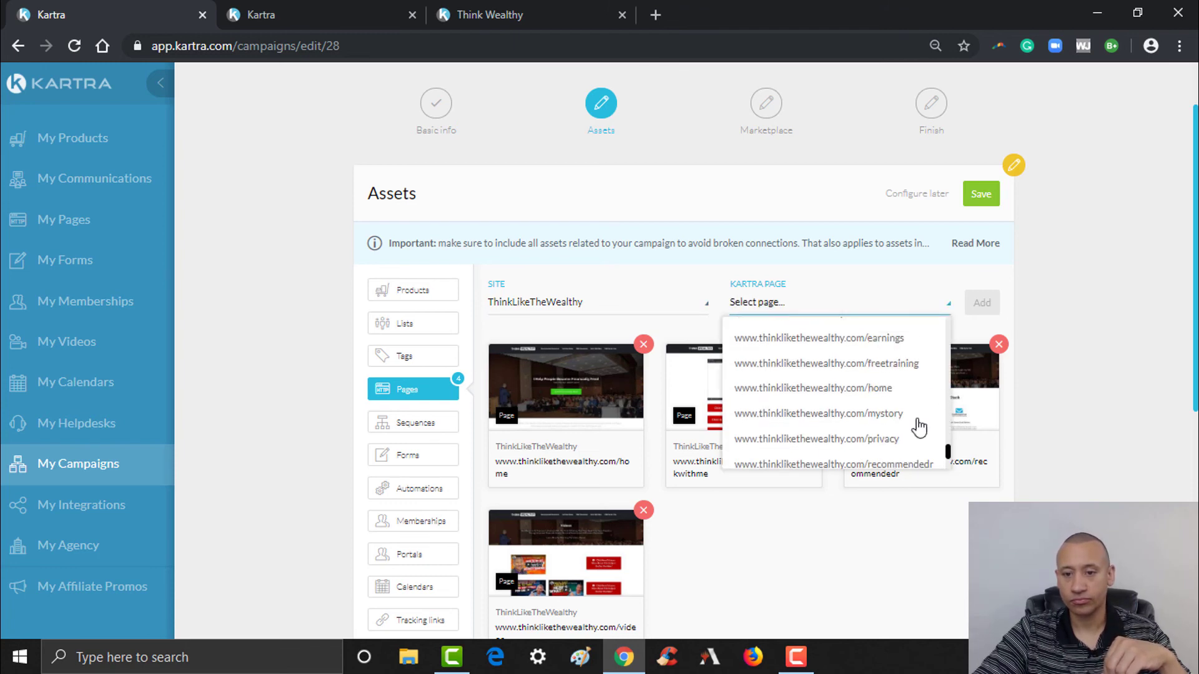
scroll(949, 456, up, 1)
click(876, 385)
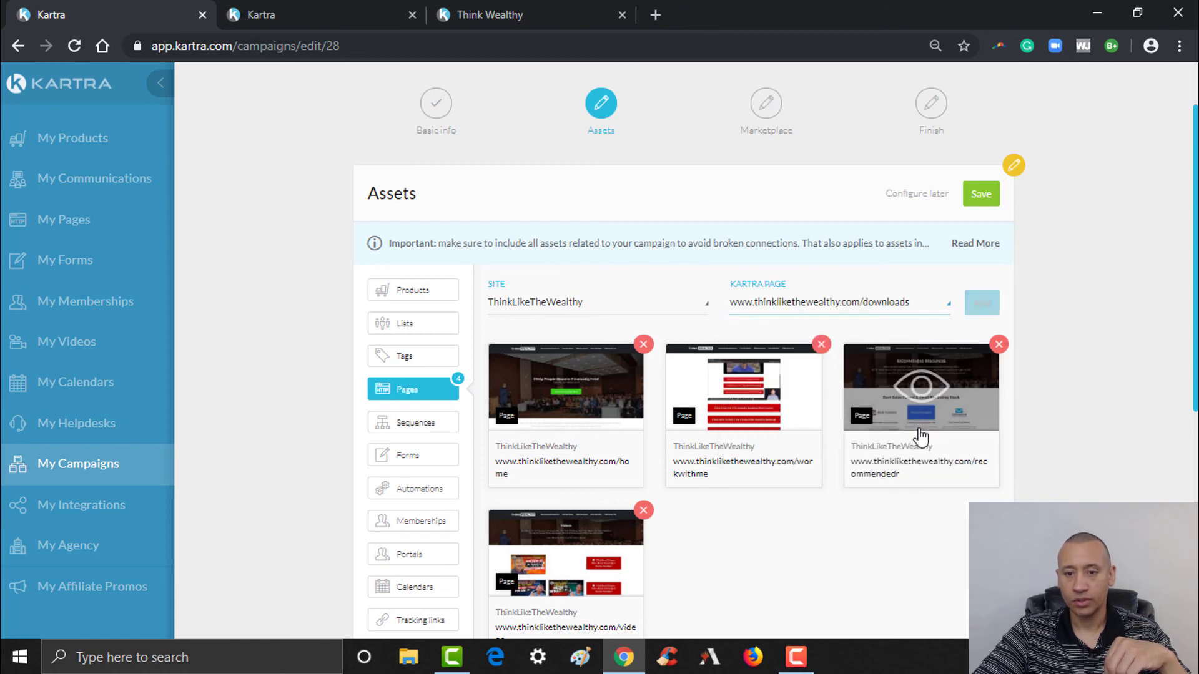
click(982, 303)
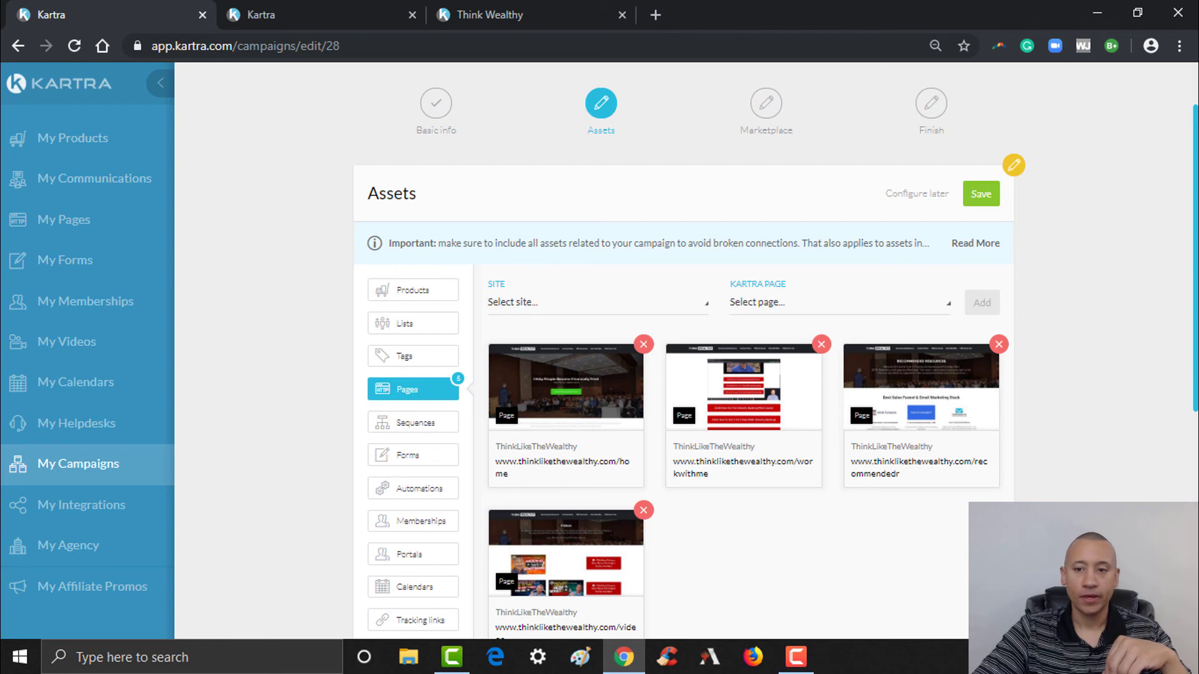
scroll(597, 362, down, 1)
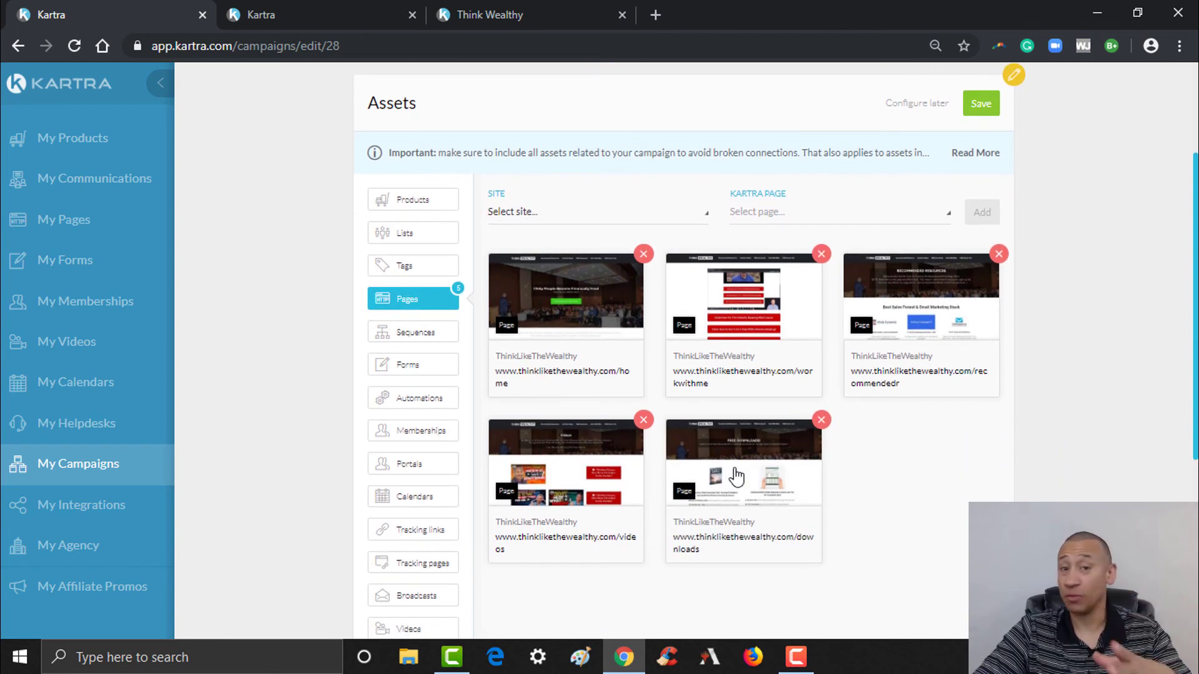
click(530, 14)
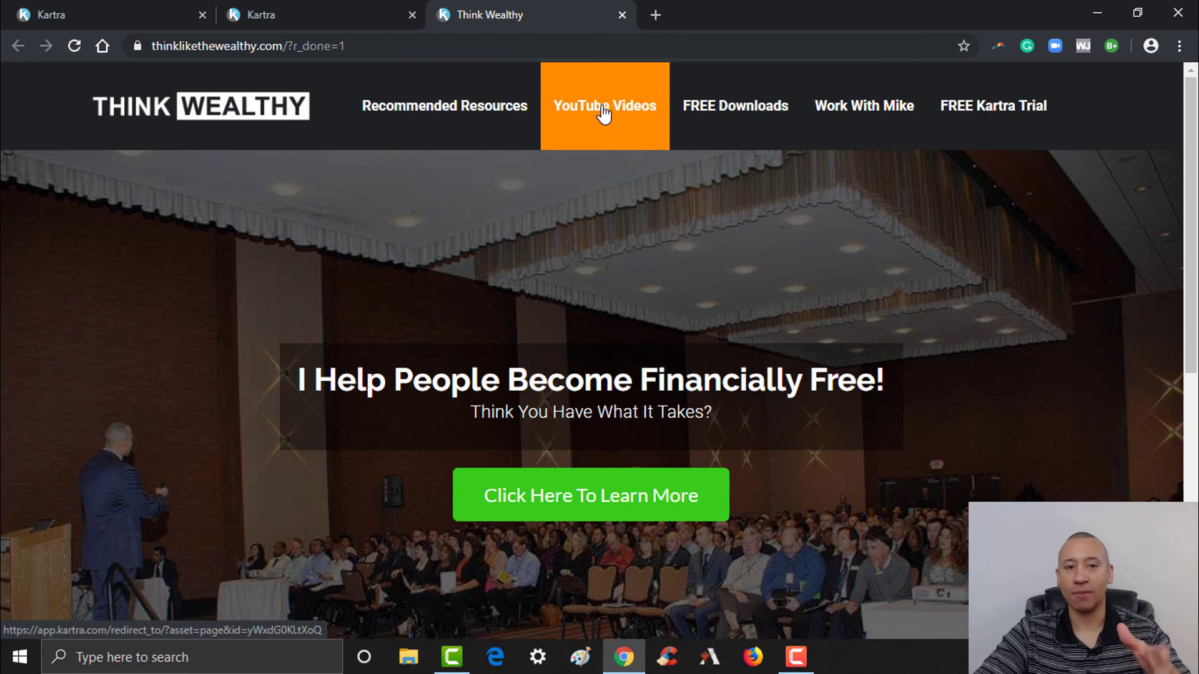
- Open the Think Wealthy site's YouTube Videos and FREE Downloads pages
click(604, 114)
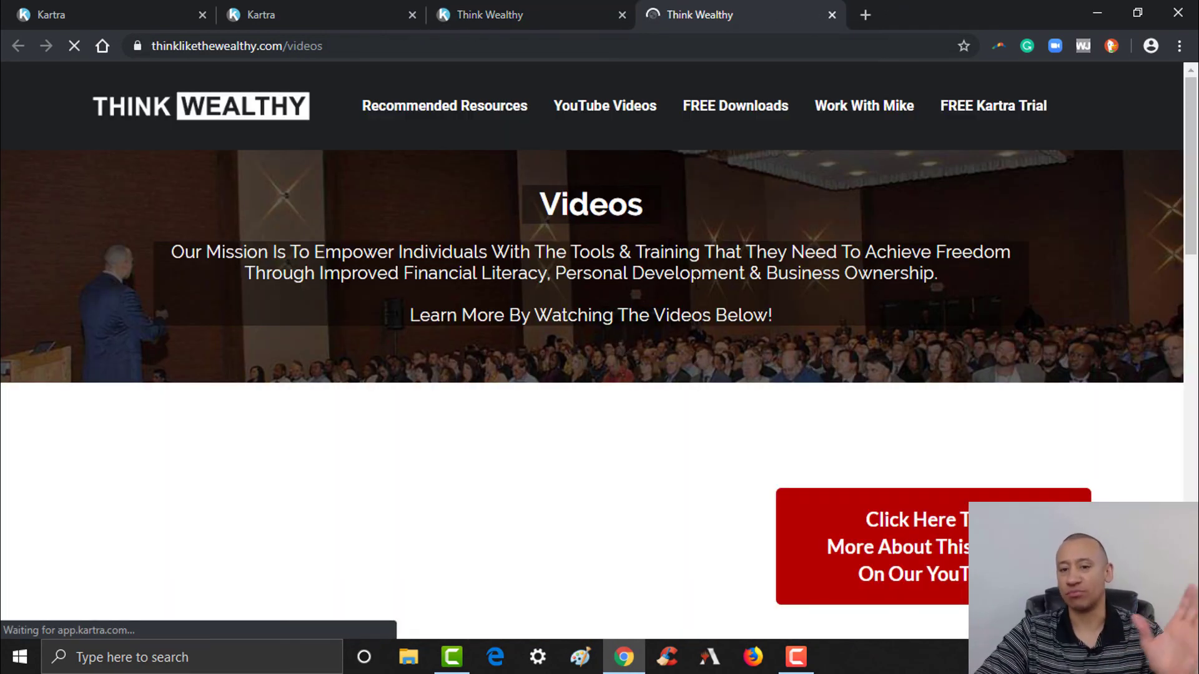
scroll(999, 269, down, 5)
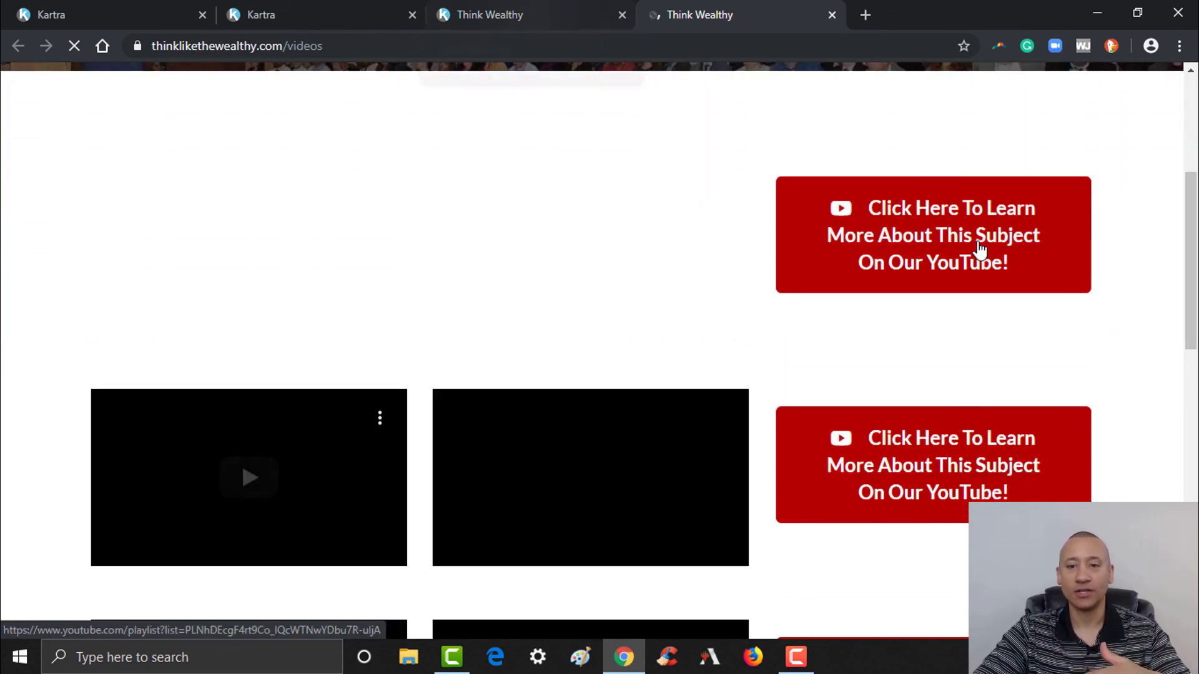
click(482, 15)
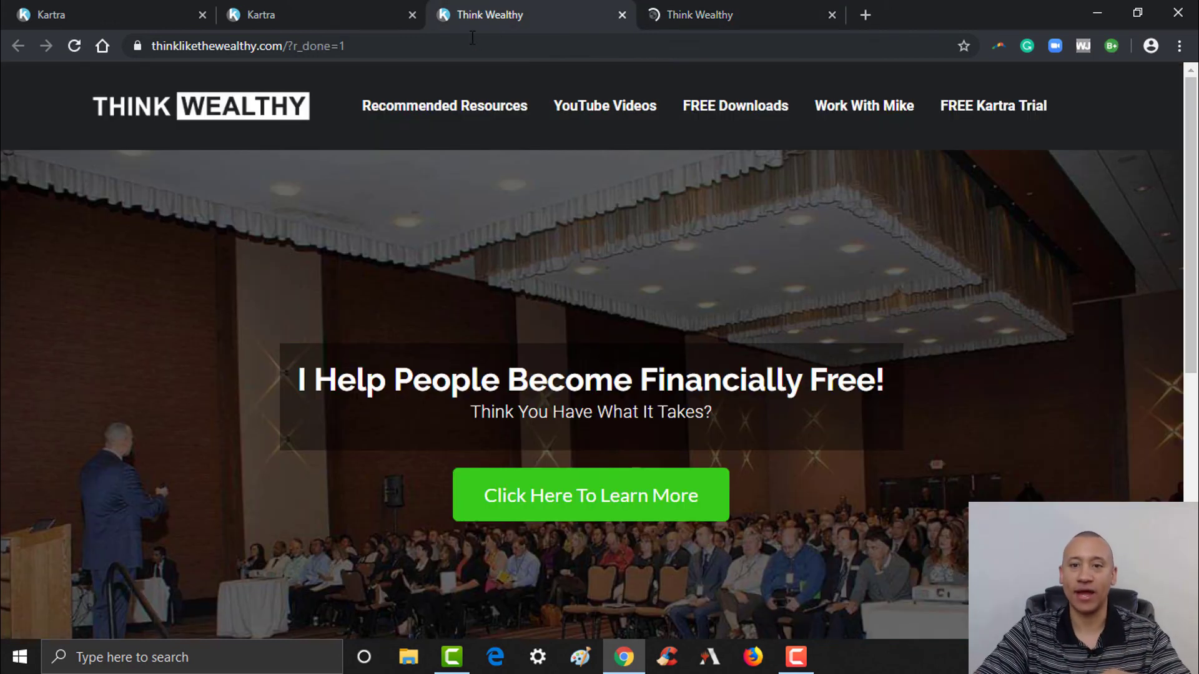
click(725, 109)
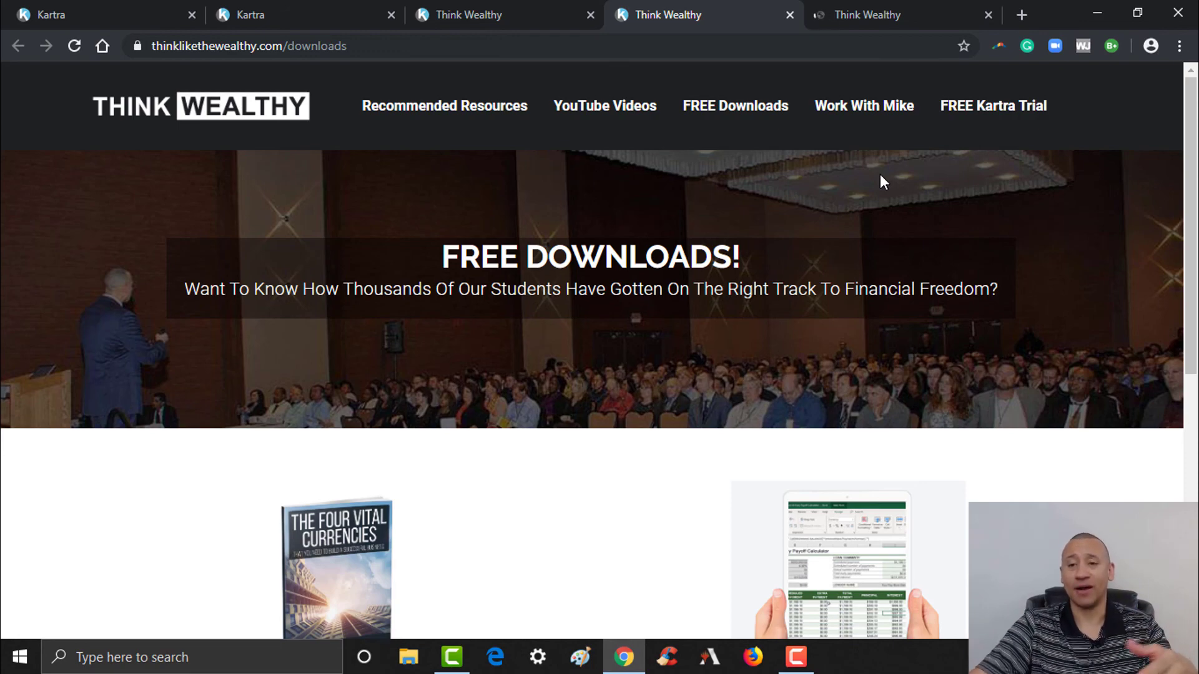
scroll(760, 331, down, 7)
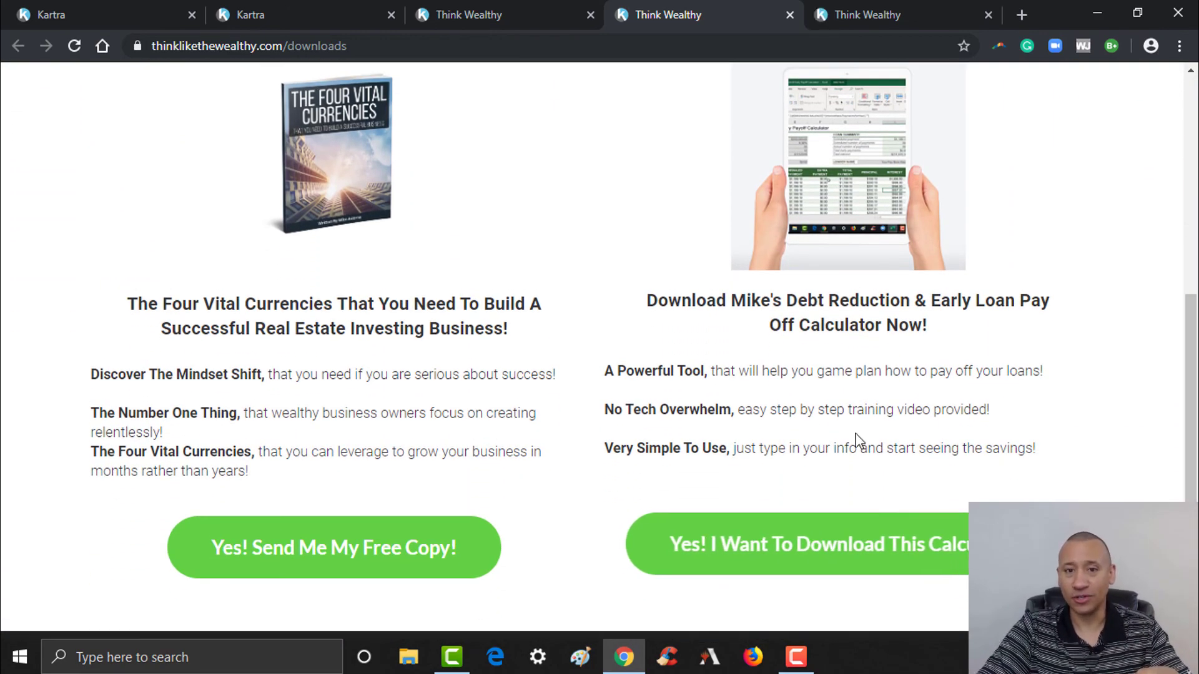
- Open the debt reduction calculator and Four Vital Currencies book pages and compare them
click(828, 550)
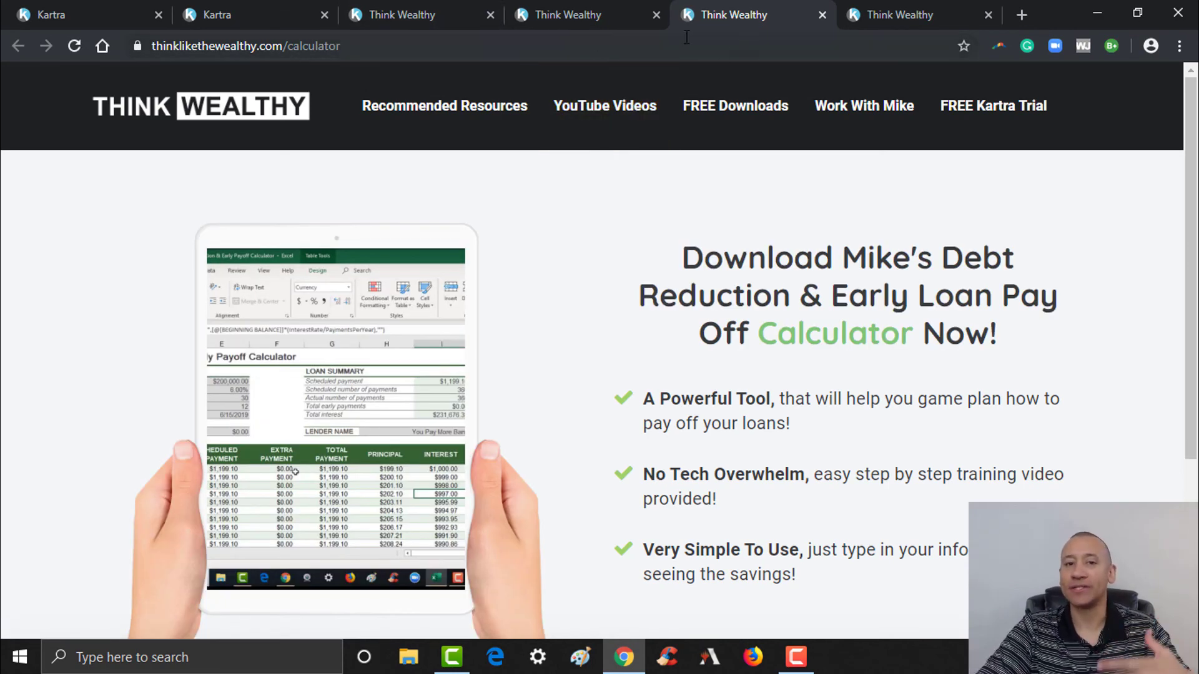
click(579, 15)
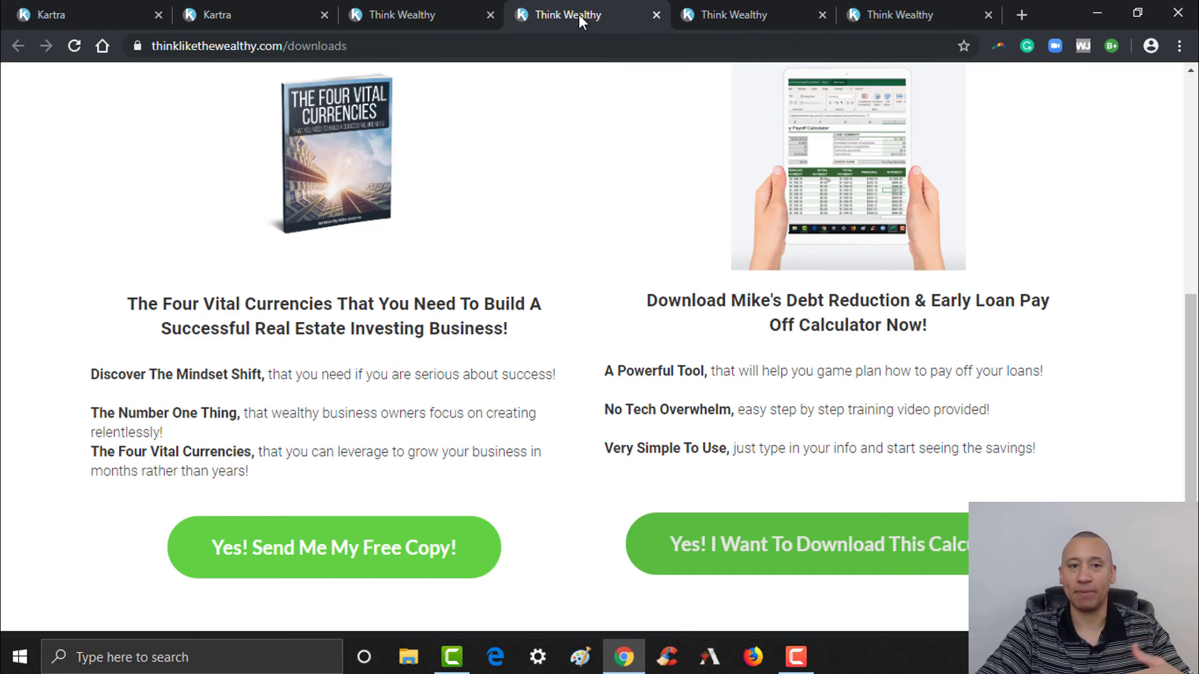
click(368, 559)
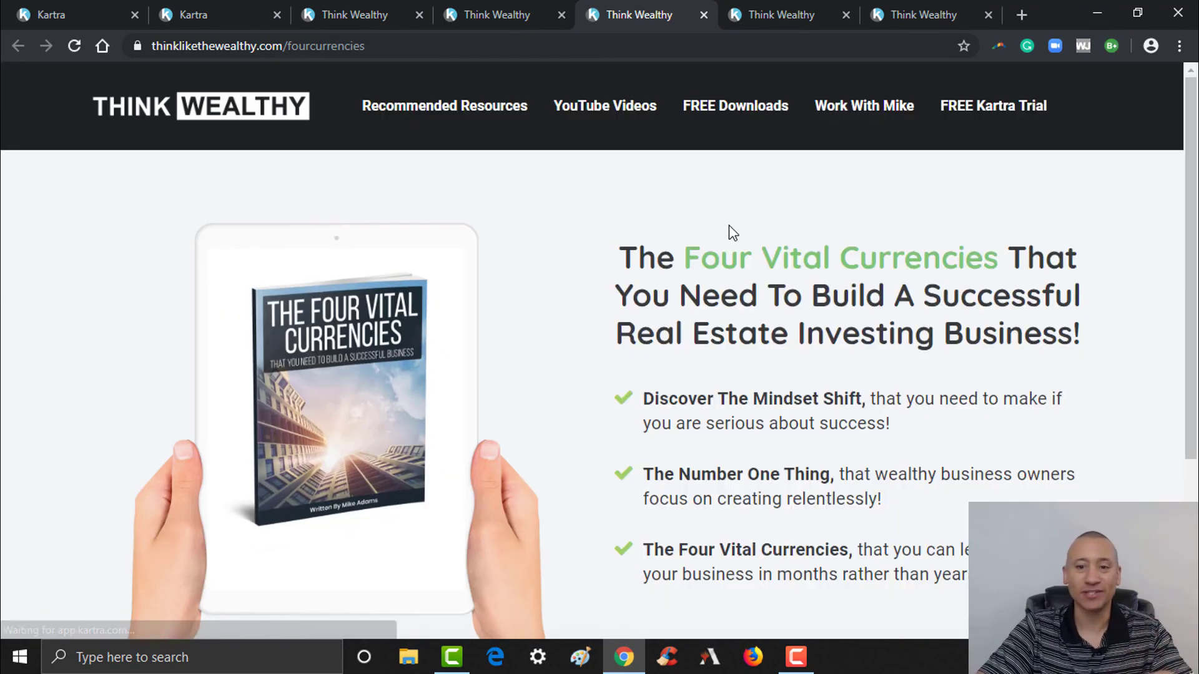
drag(1191, 170, 1191, 333)
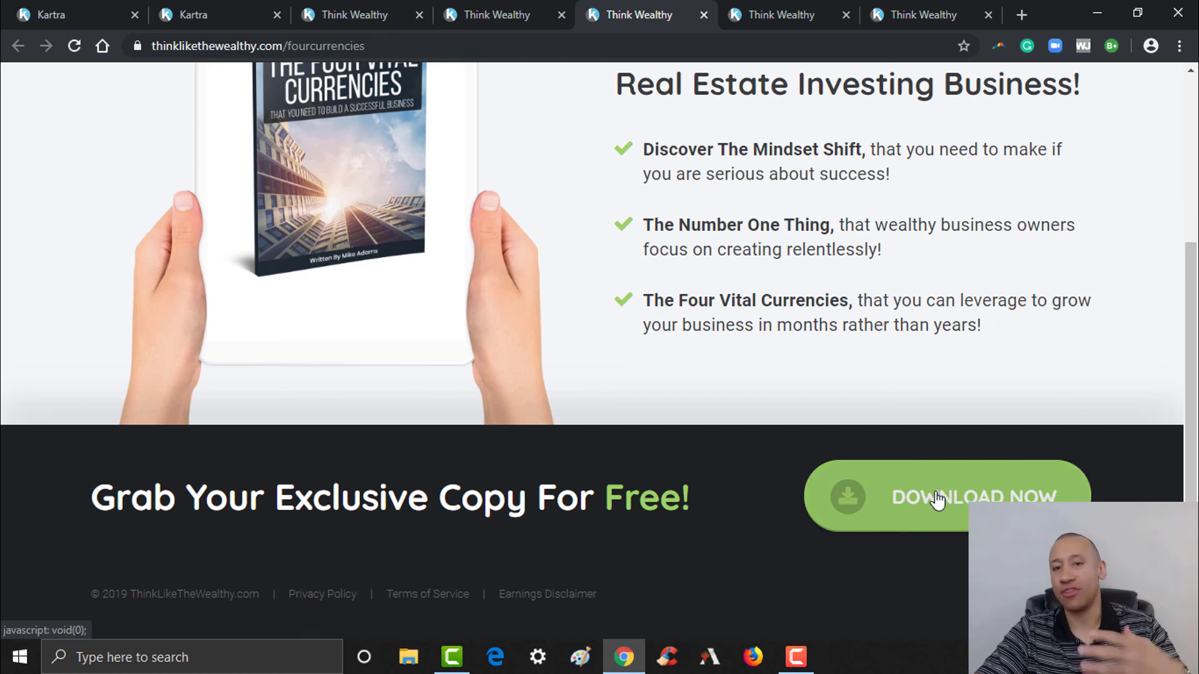
click(769, 11)
click(671, 11)
click(764, 12)
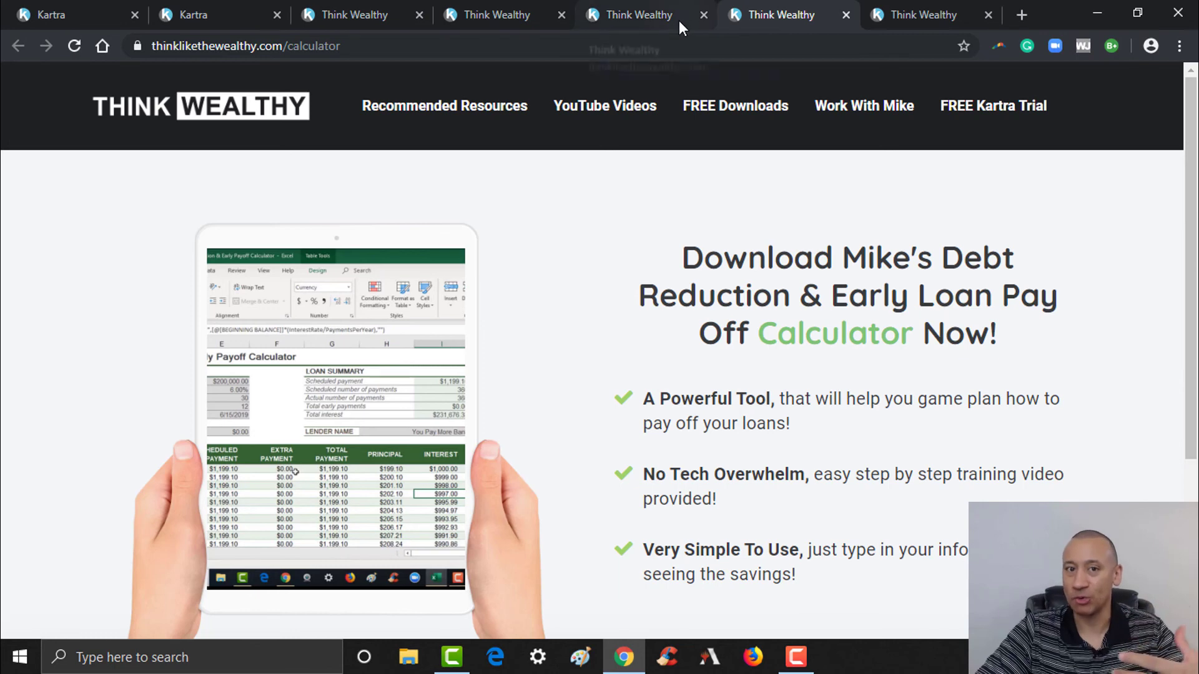
click(103, 8)
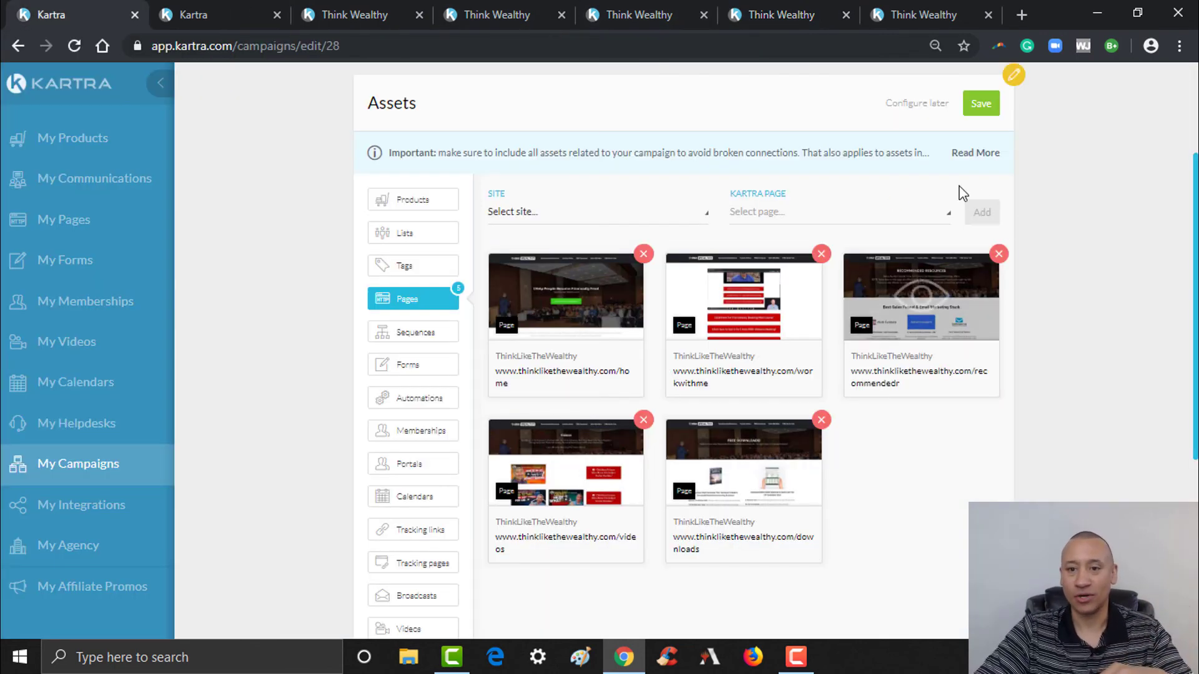
- Add the ThinkLikeTheWealthy calculator page as a campaign page asset
click(570, 218)
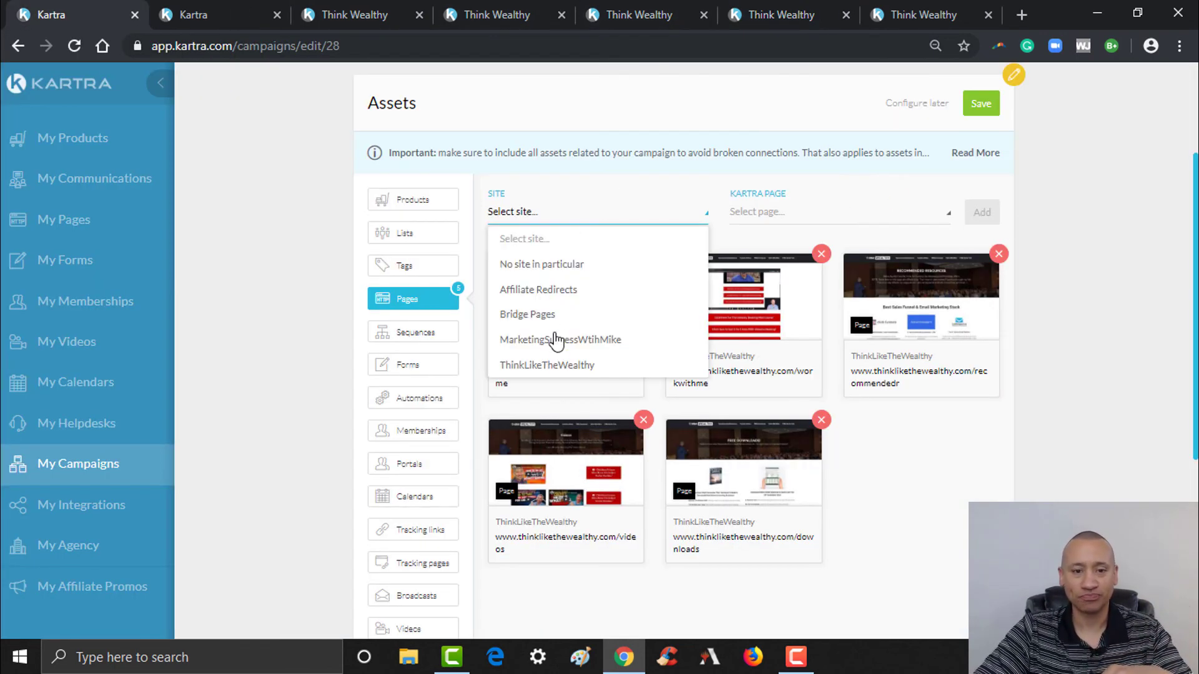
click(557, 365)
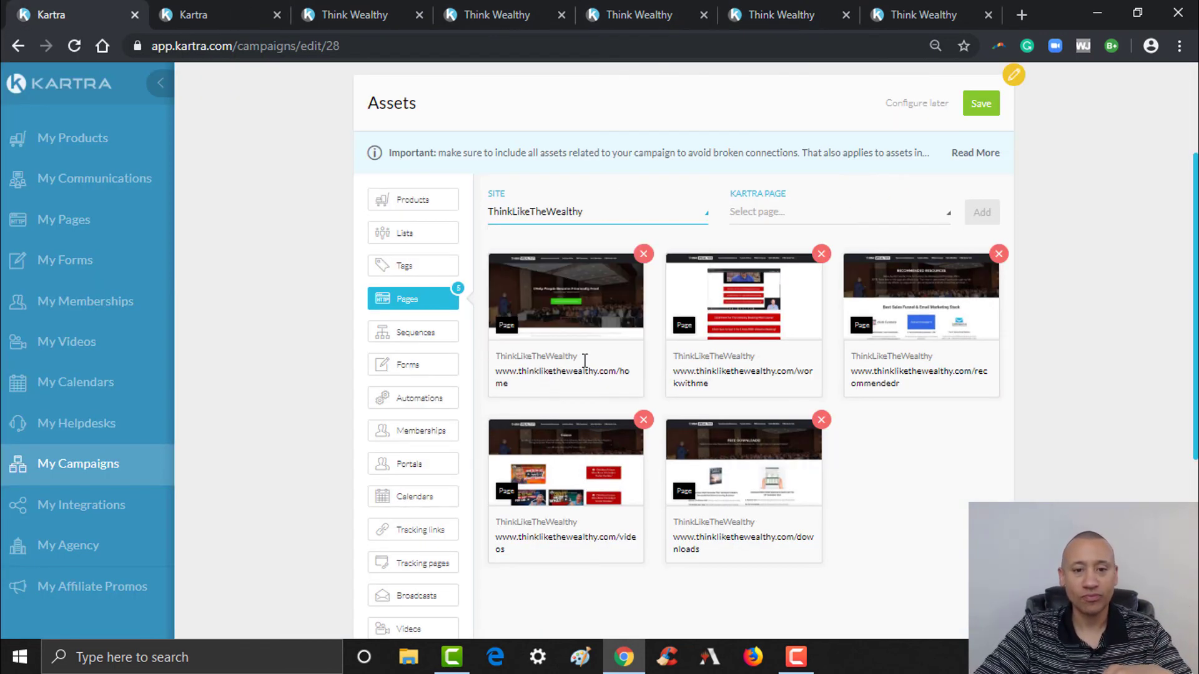
click(910, 223)
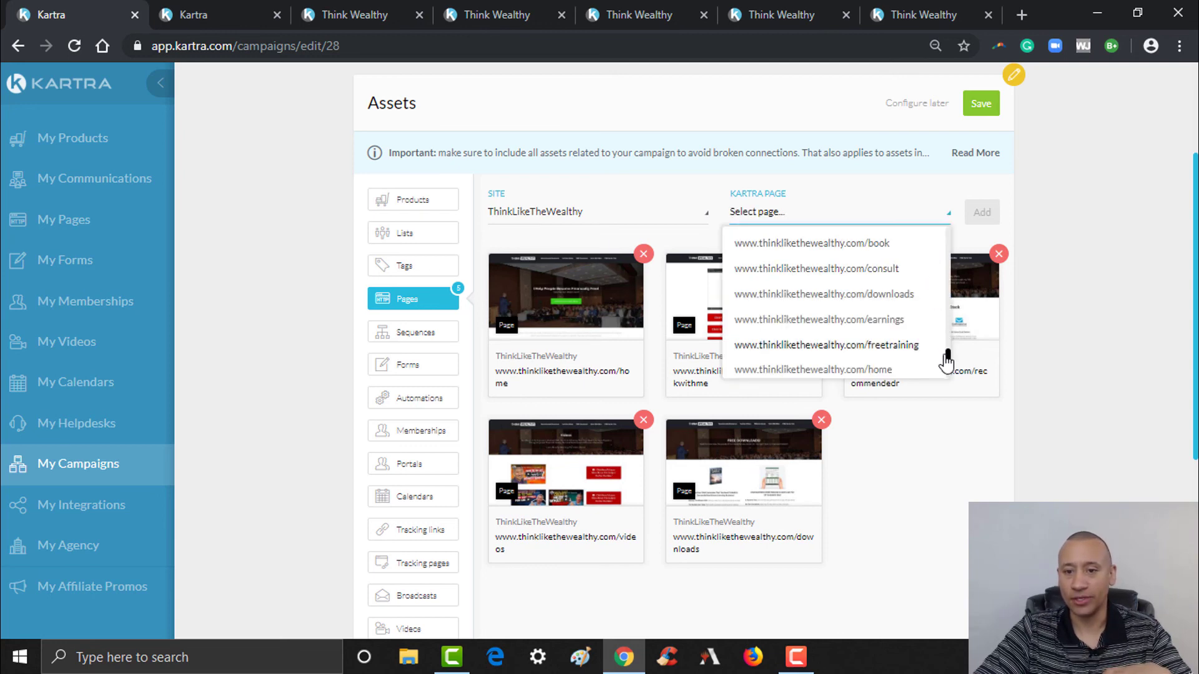
drag(948, 357, 943, 223)
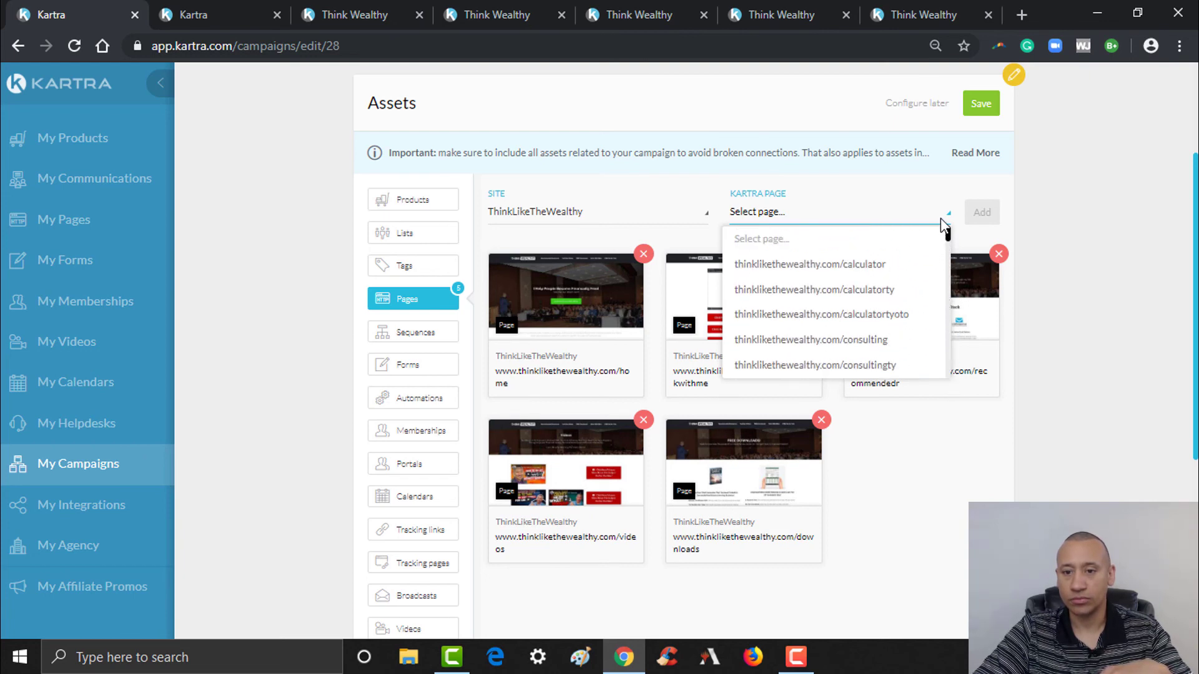
click(868, 265)
click(979, 211)
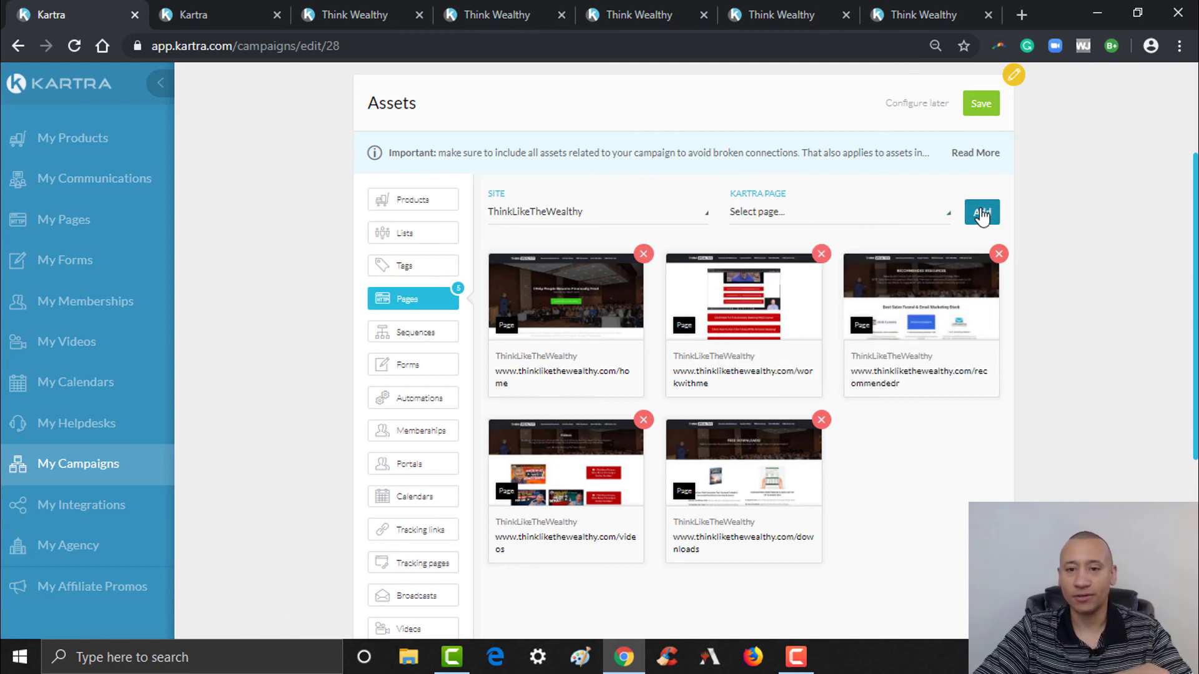
- Add the ThinkLikeTheWealthy calculatorty page as a campaign page asset
click(627, 215)
click(554, 368)
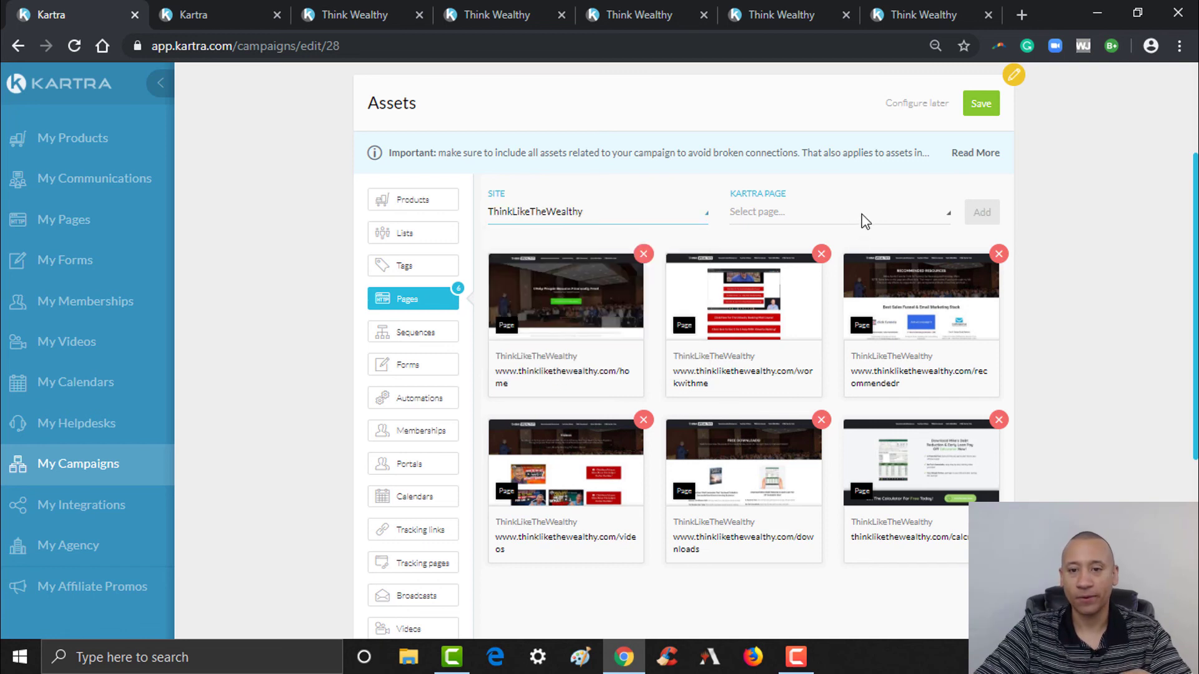
click(864, 220)
click(879, 289)
click(983, 213)
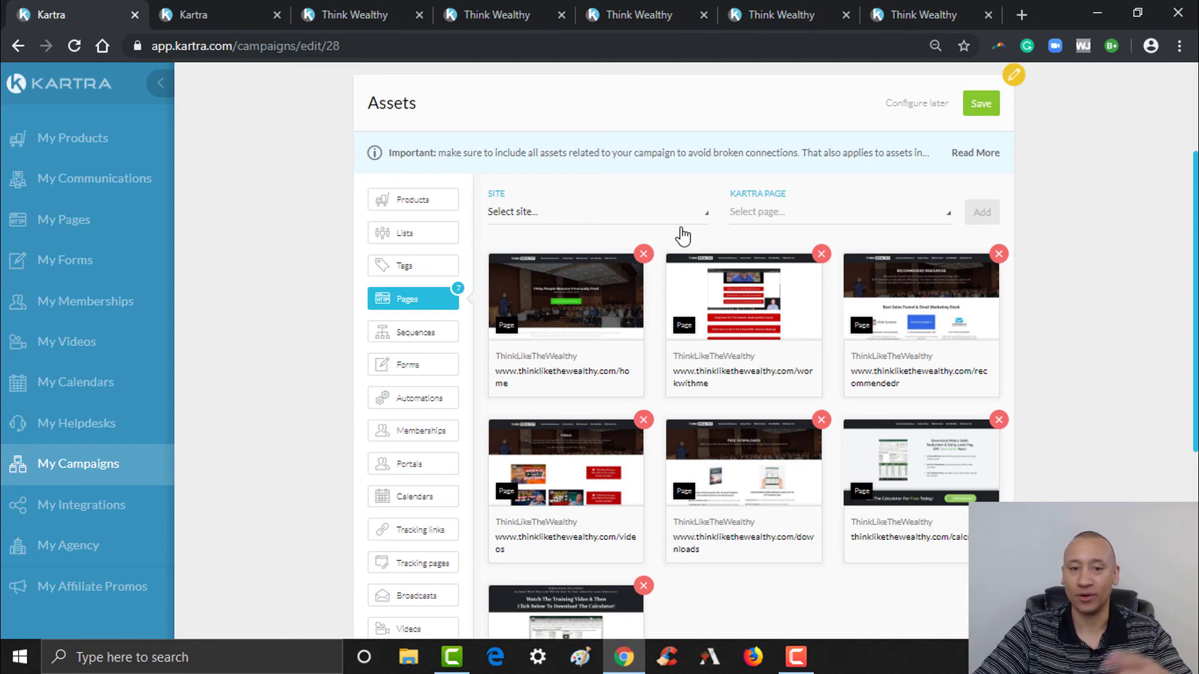
click(676, 219)
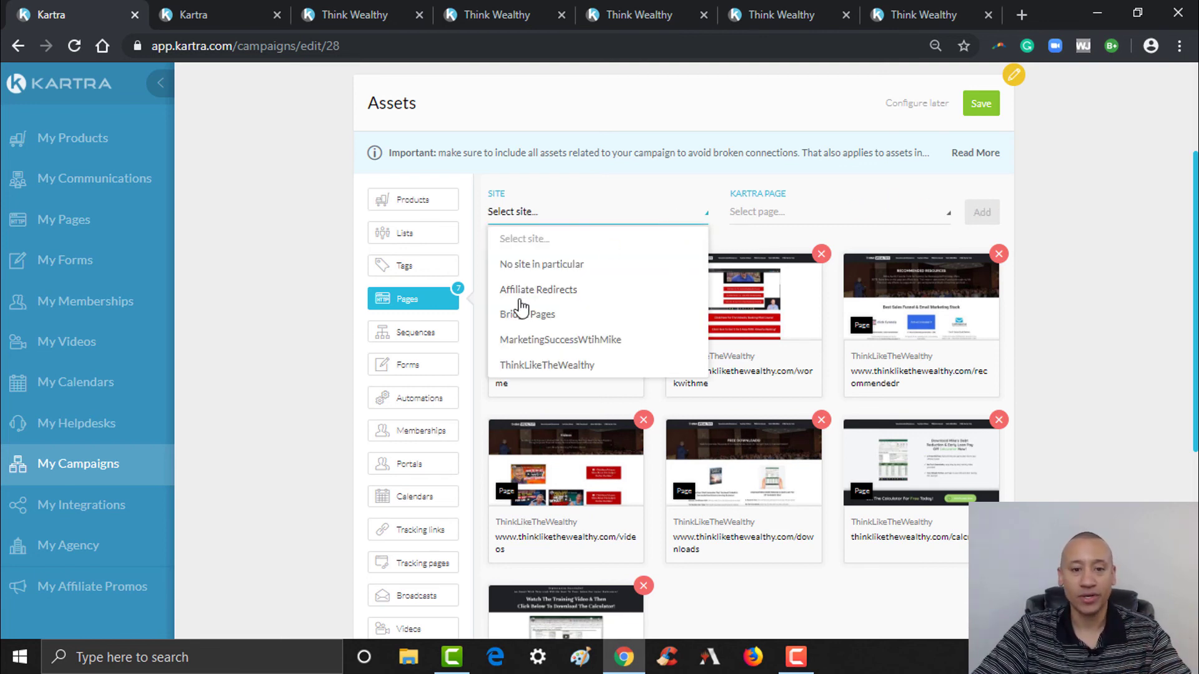
- Add the ThinkLikeTheWealthy fourcurrencies page as a campaign page asset
click(562, 365)
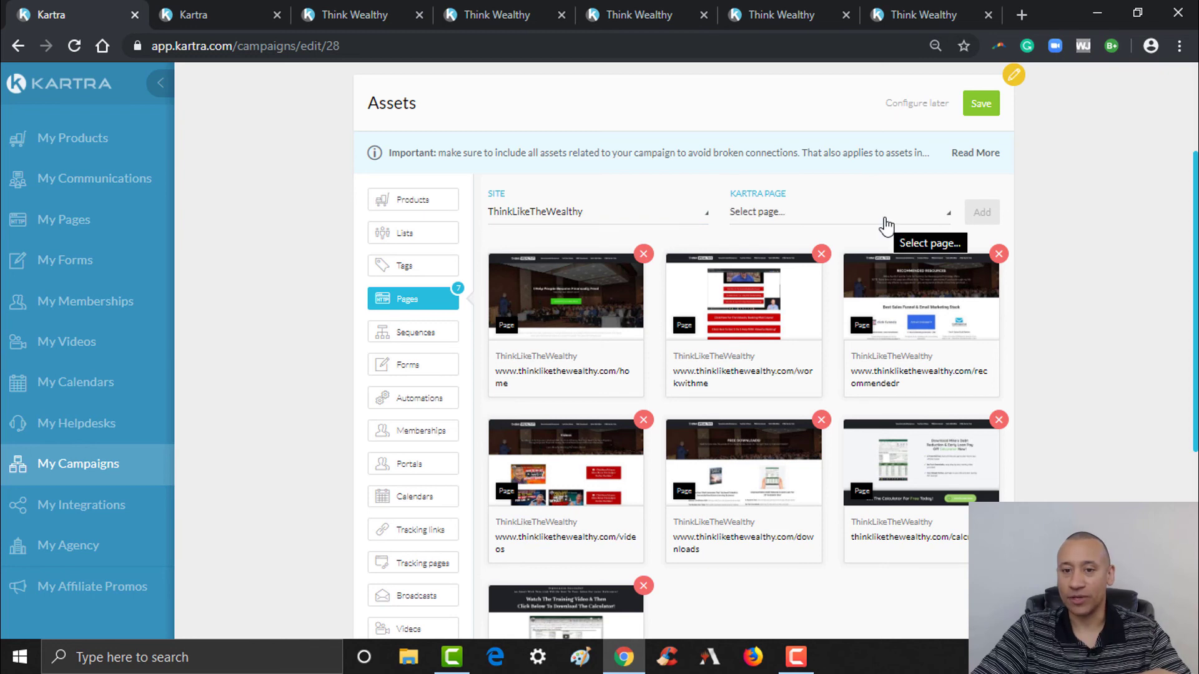
click(853, 214)
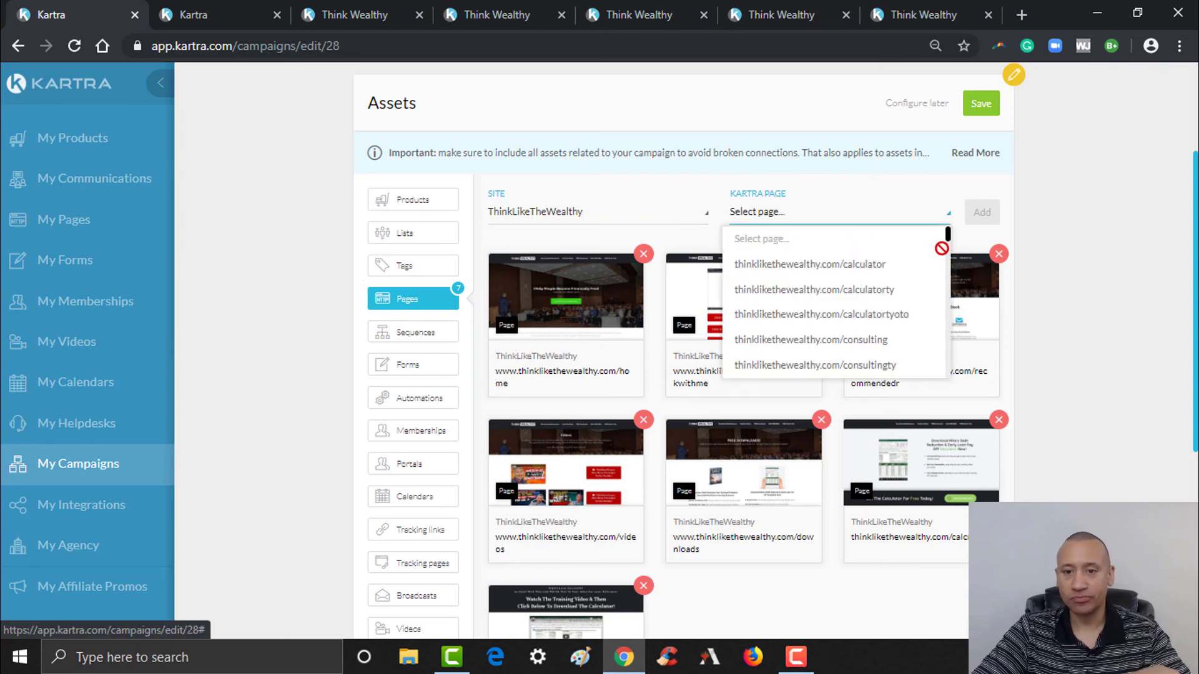
scroll(949, 237, down, 3)
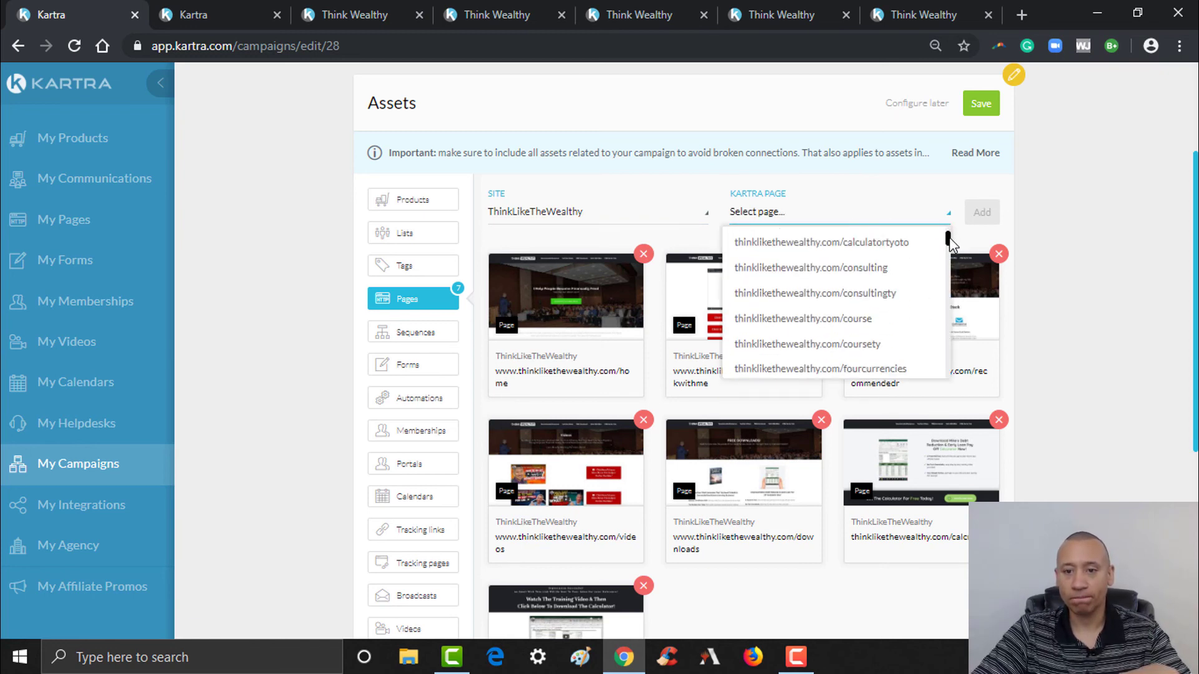
scroll(950, 240, down, 2)
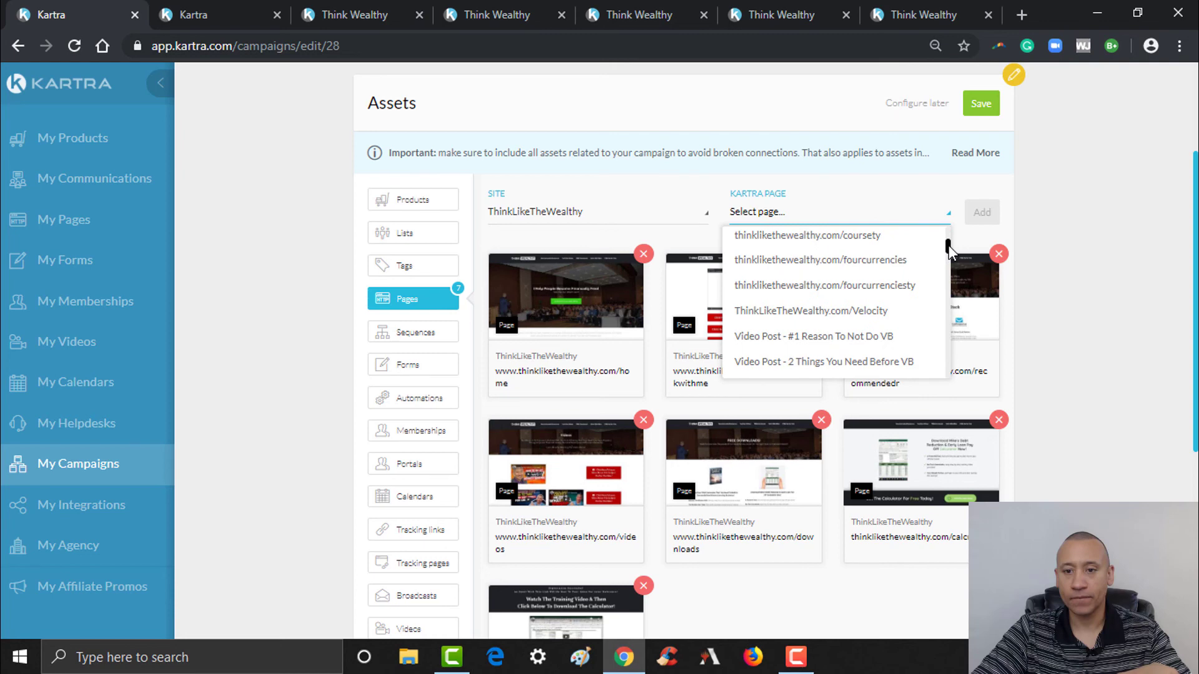
click(872, 262)
click(983, 215)
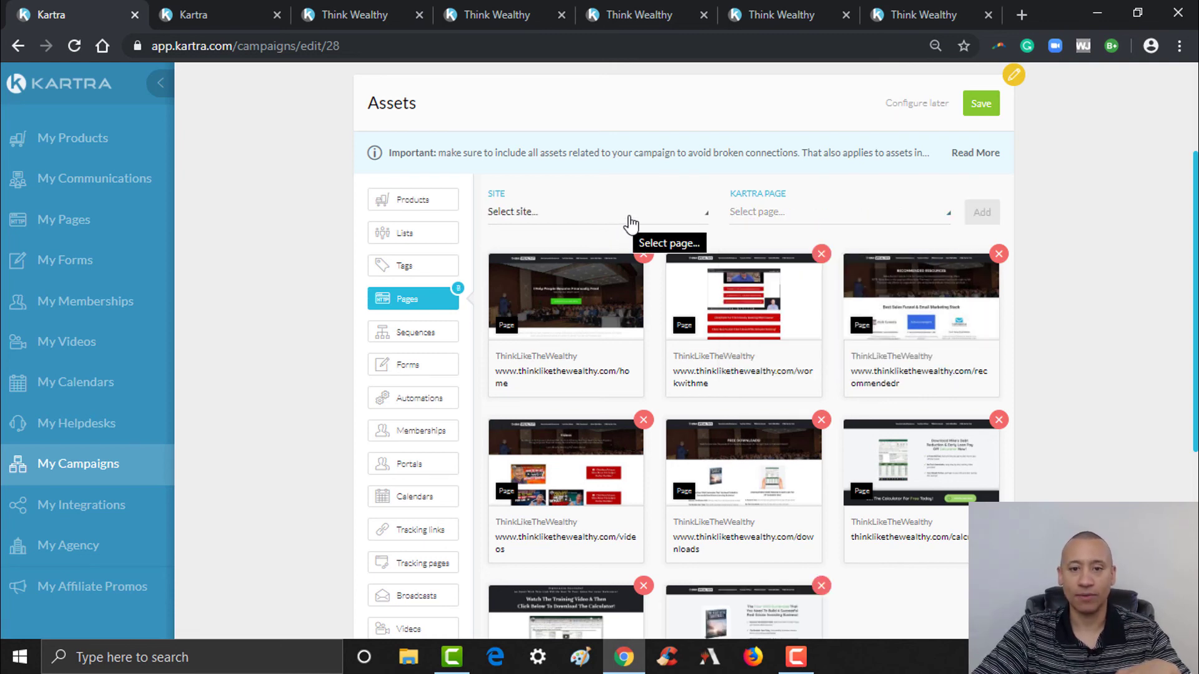
- Add the ThinkLikeTheWealthy fourcurrenciesty page, bringing page assets to nine
click(631, 221)
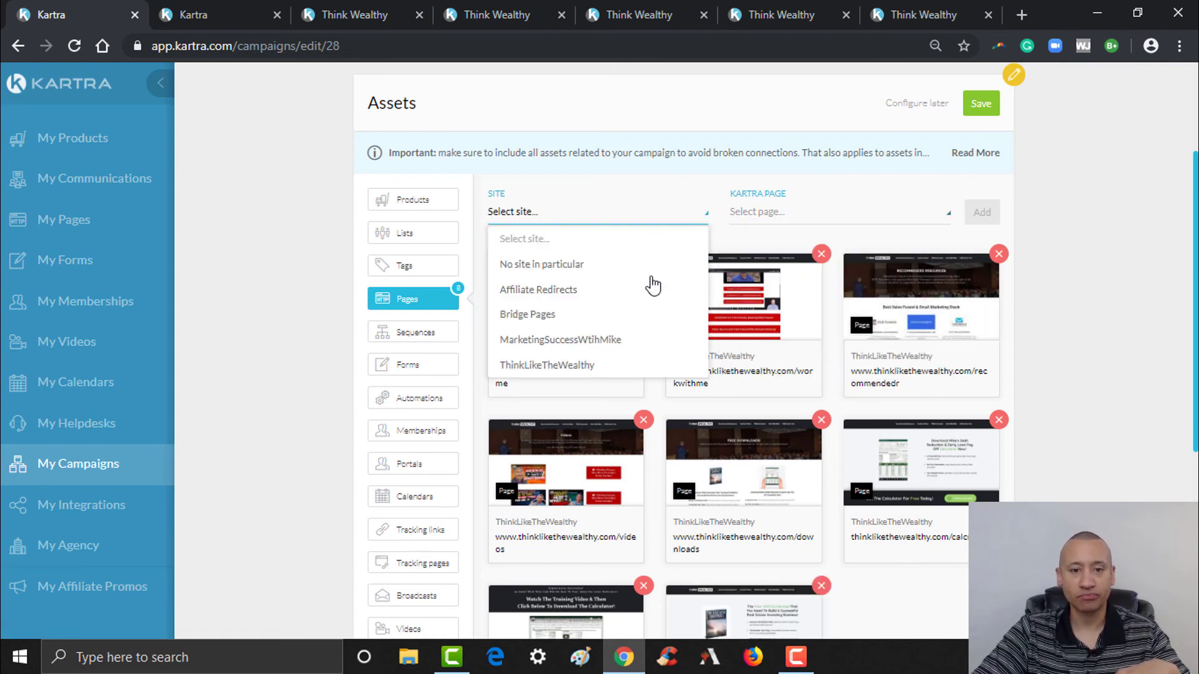
click(573, 368)
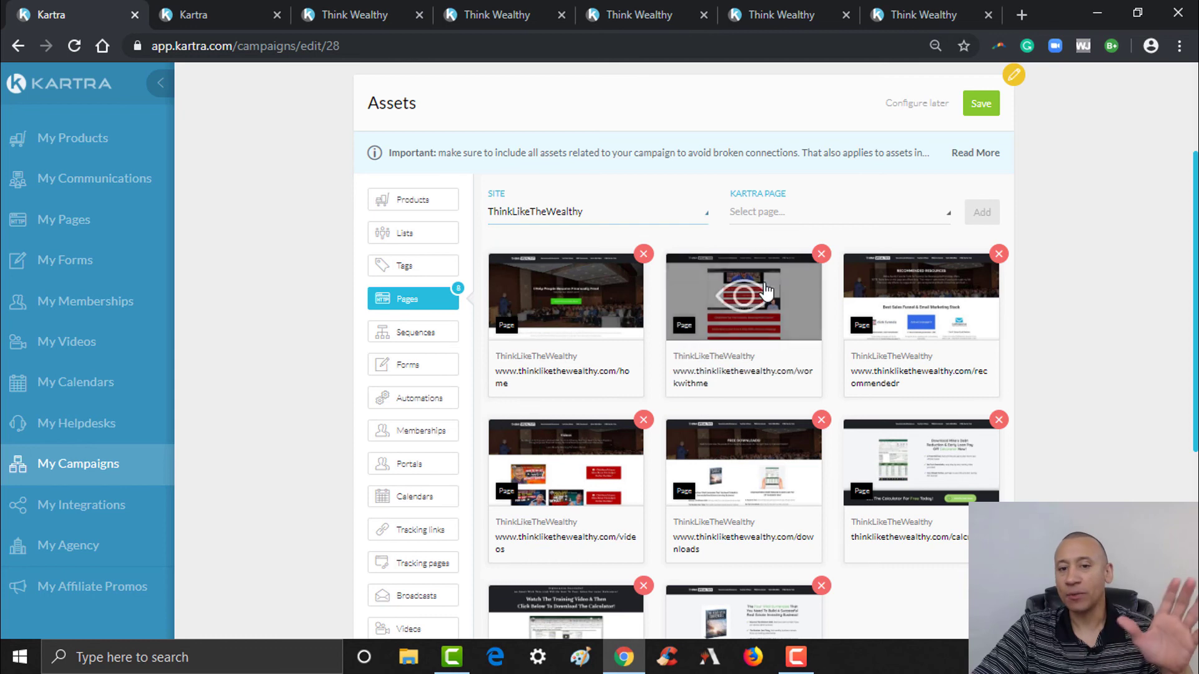
click(880, 215)
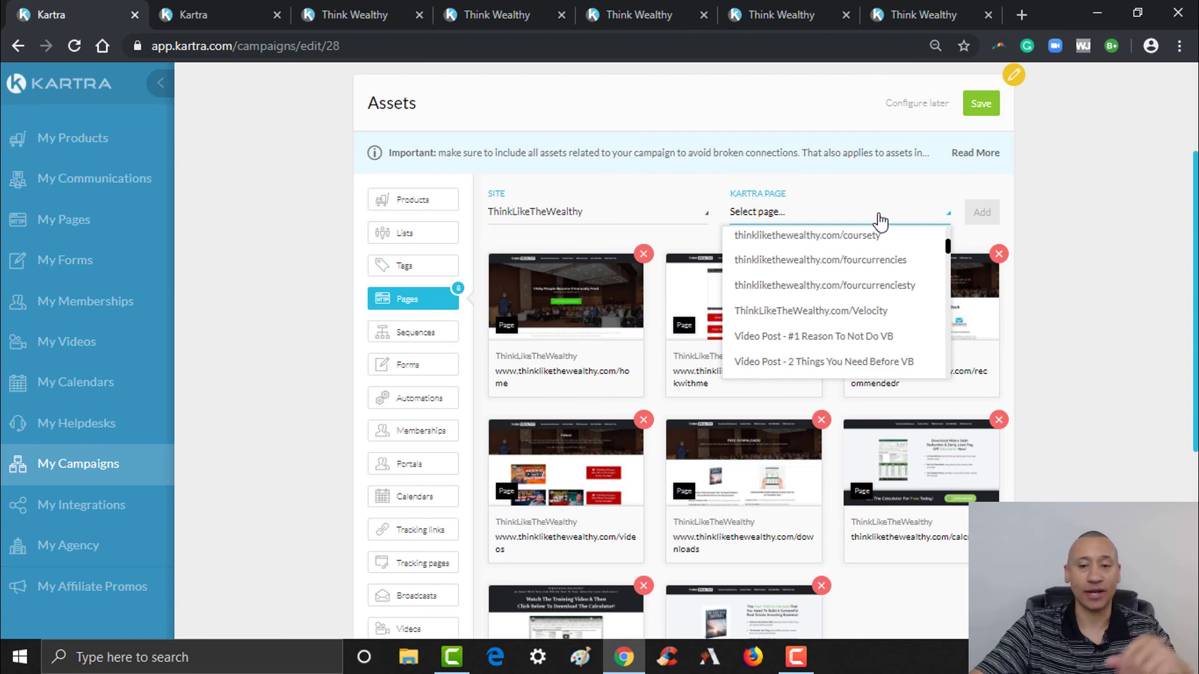
click(870, 287)
click(981, 212)
- Close the calculator preview tab and show the Think Wealthy videos page
scroll(743, 350, down, 4)
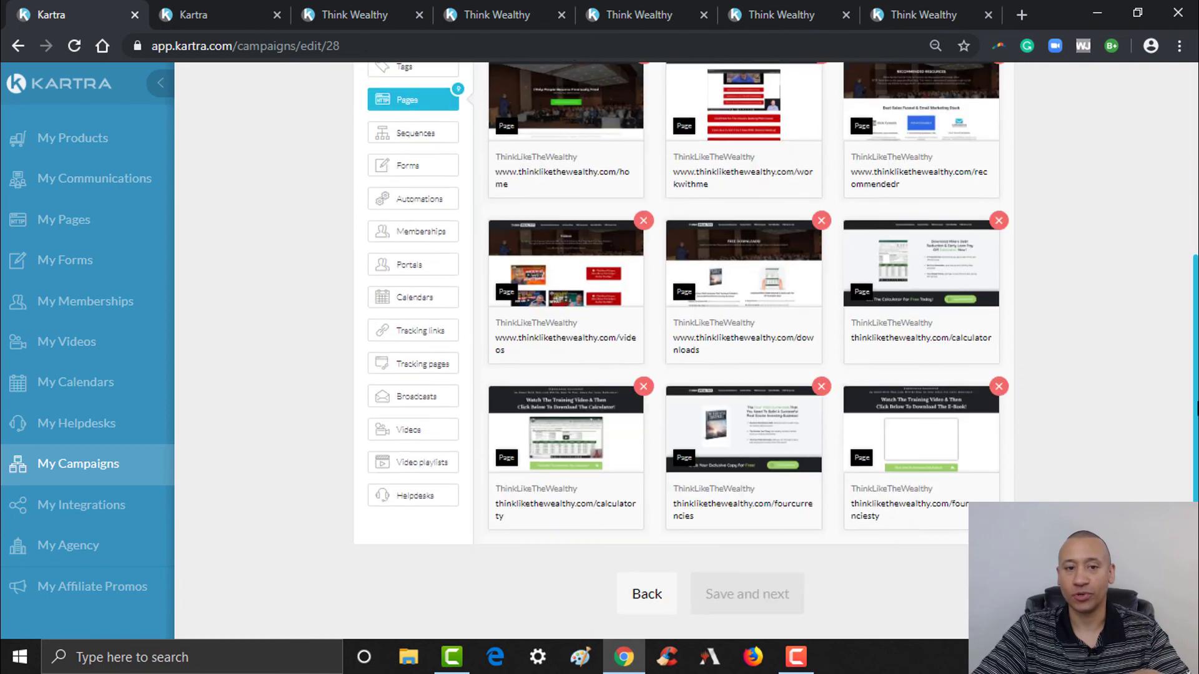
scroll(743, 350, up, 4)
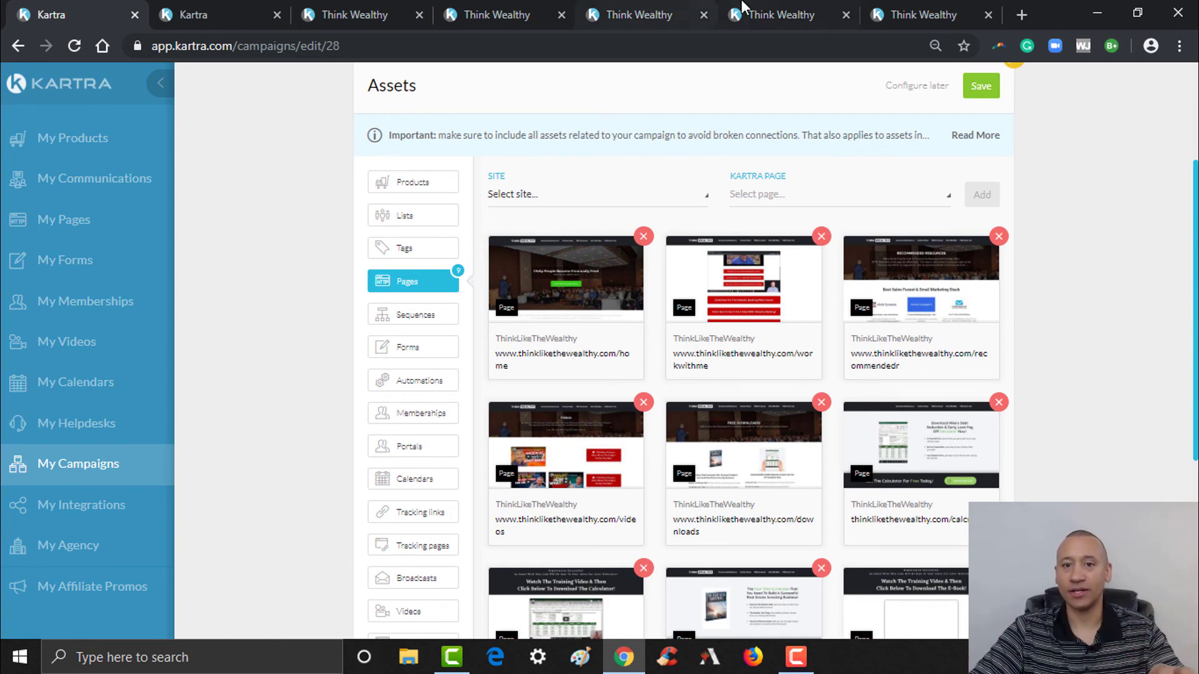
click(774, 6)
click(890, 2)
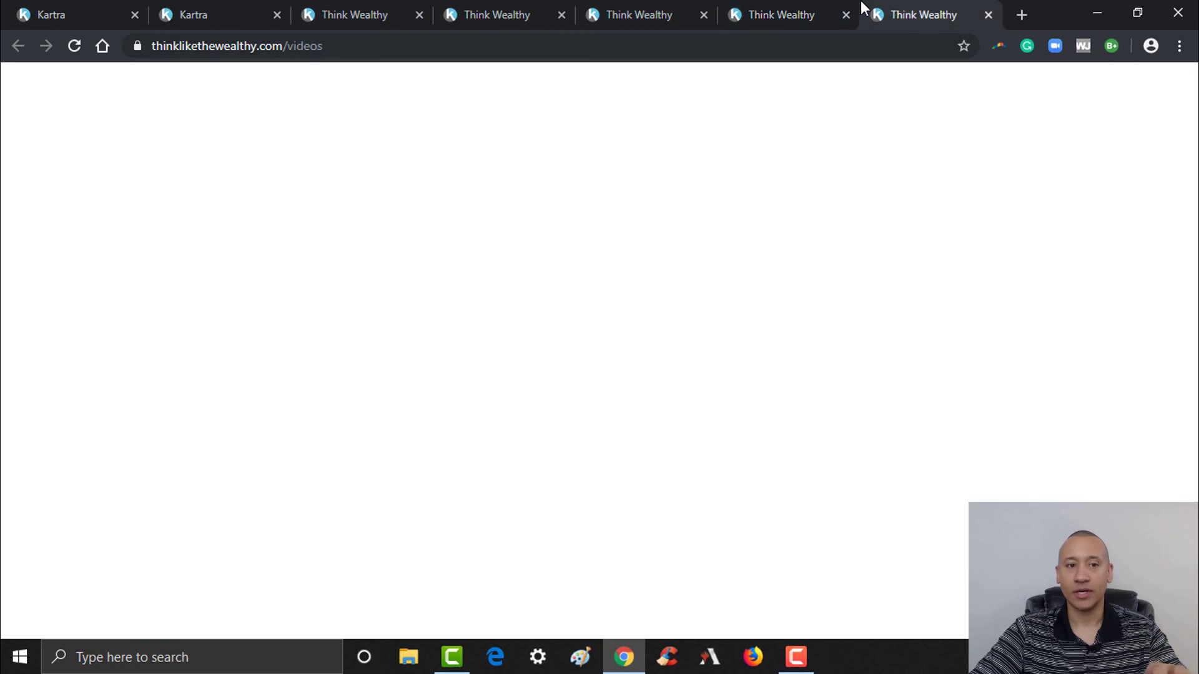
click(847, 15)
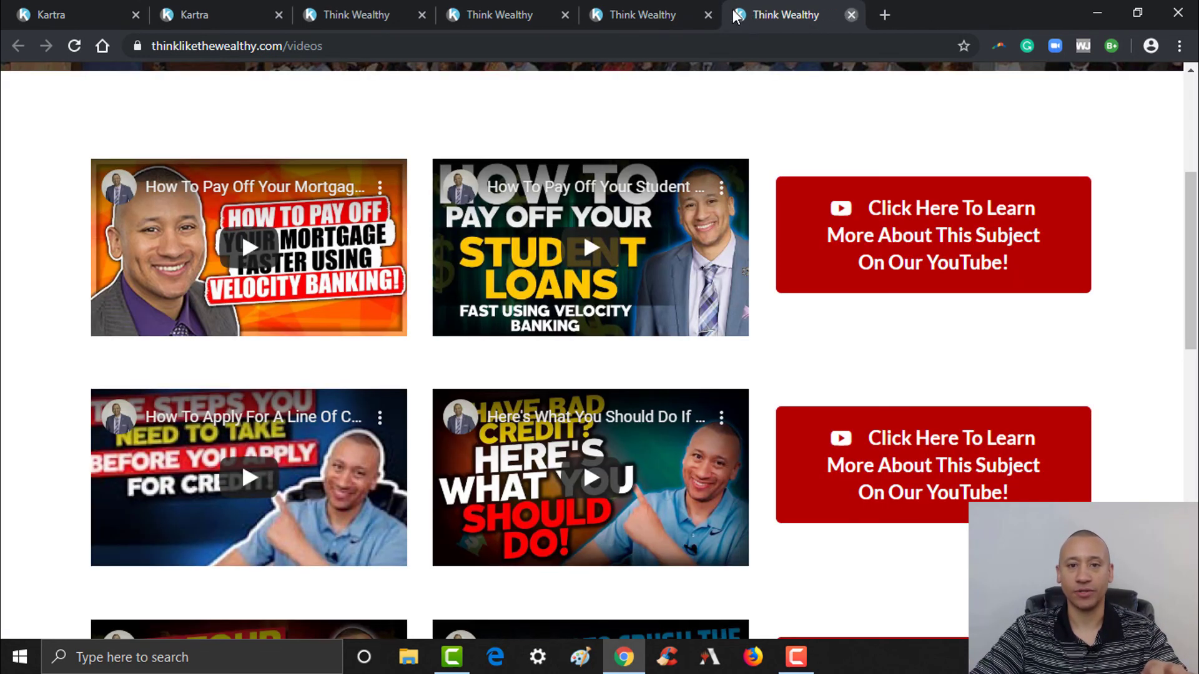
- Close the videos, fourcurrencies and downloads tabs and return to the Think Wealthy homepage
click(853, 15)
click(851, 15)
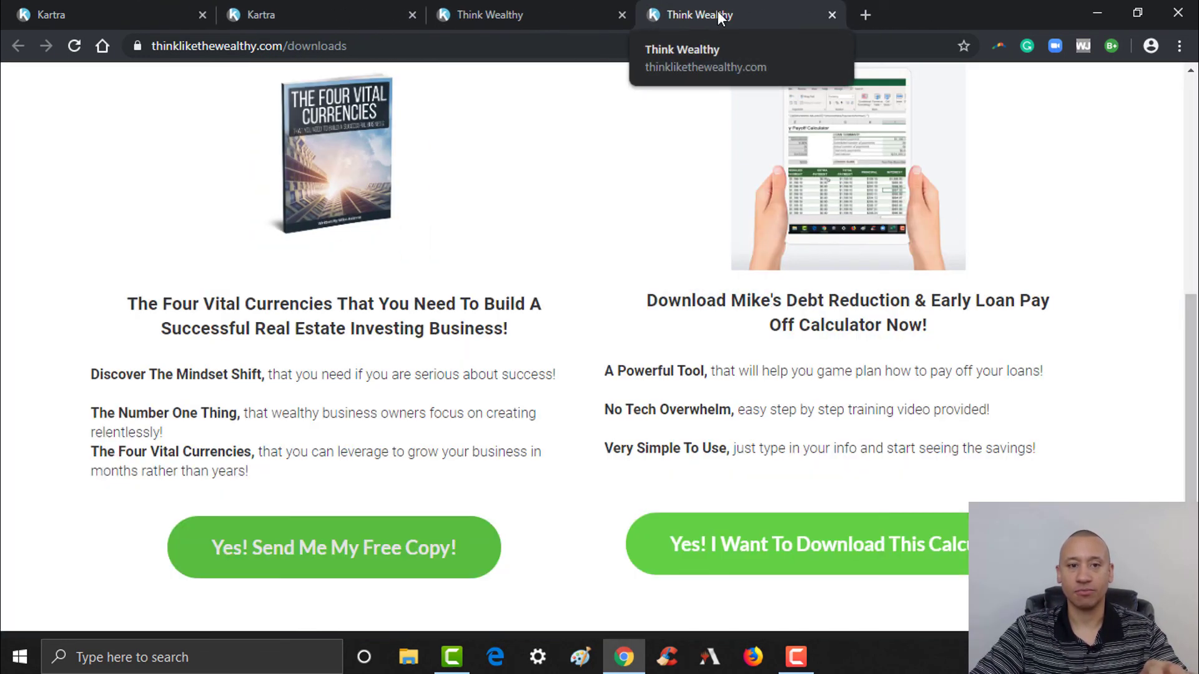
click(823, 15)
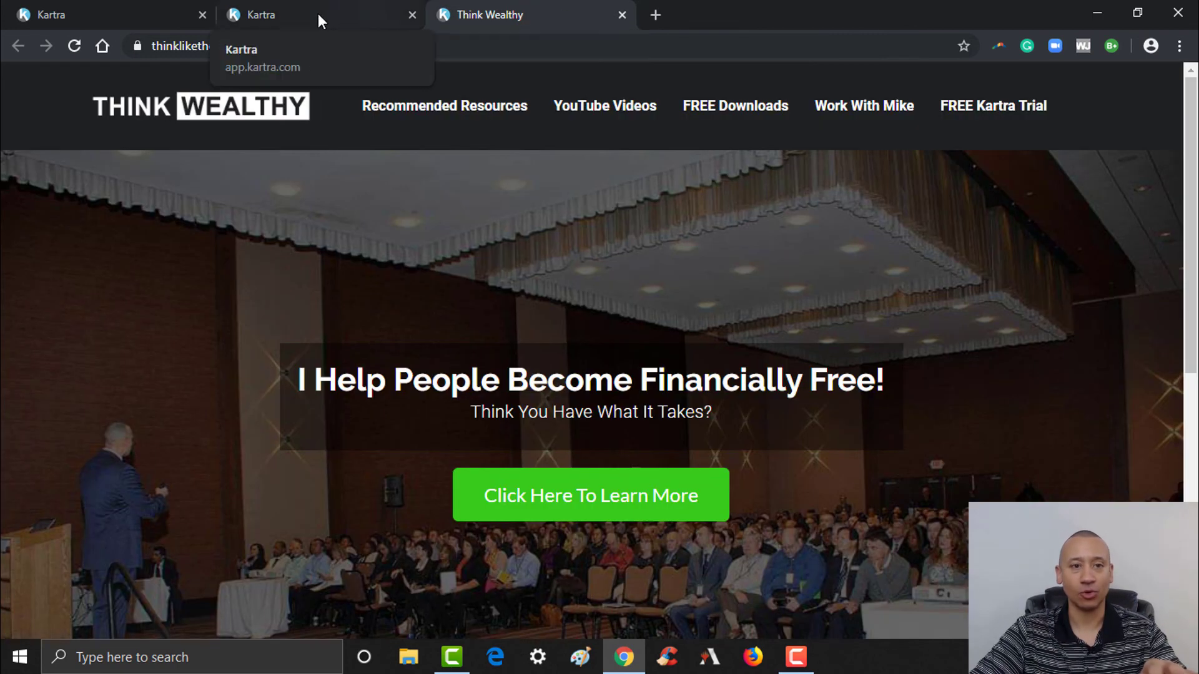
click(350, 13)
click(513, 16)
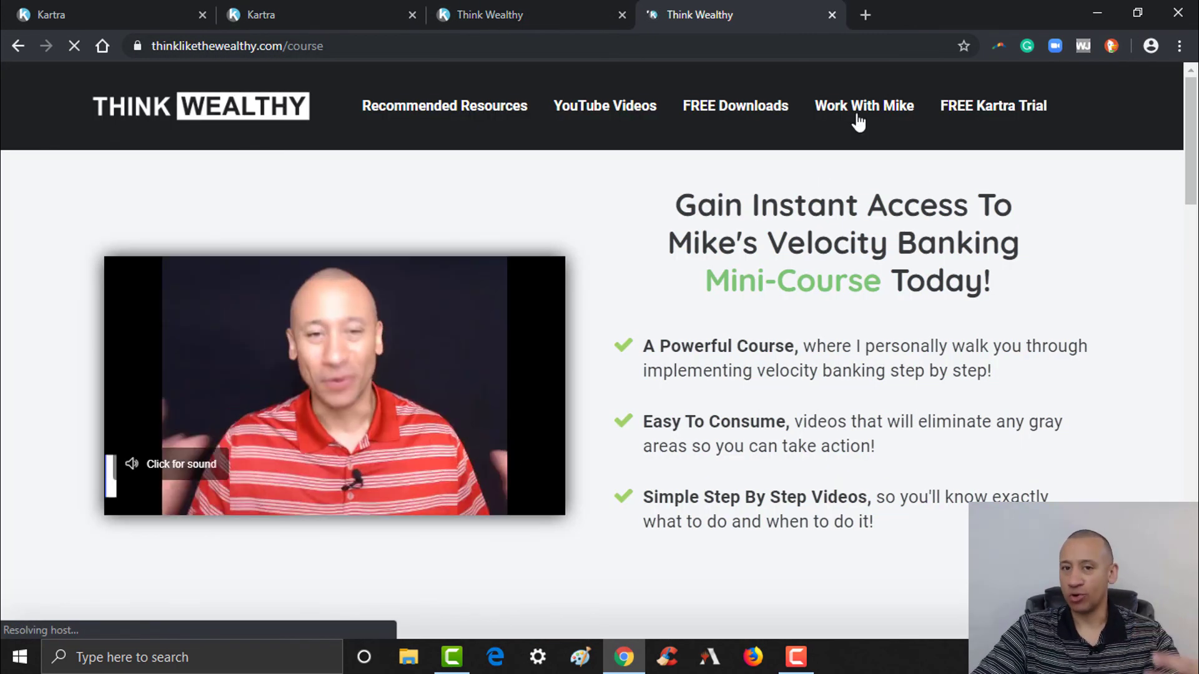
- Load the site's /consulting page in a new tab by editing the course URL
click(867, 13)
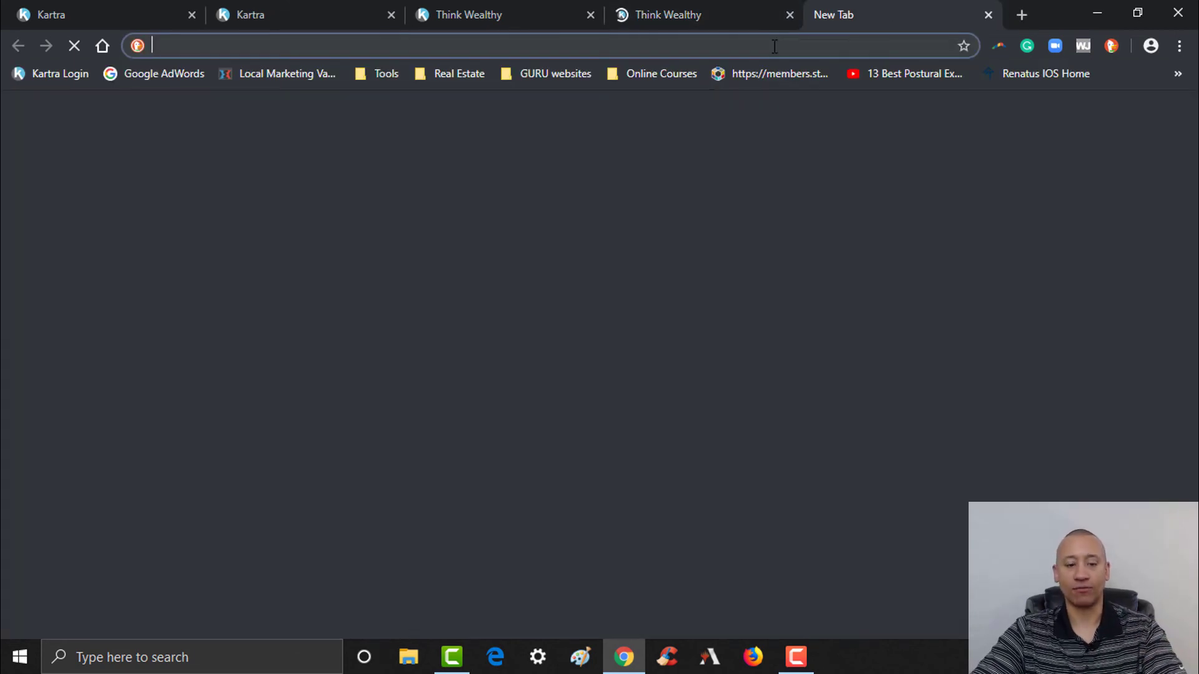
text(http://thinklikethewealthy.com/course)
drag(345, 47, 458, 50)
text(nsulting)
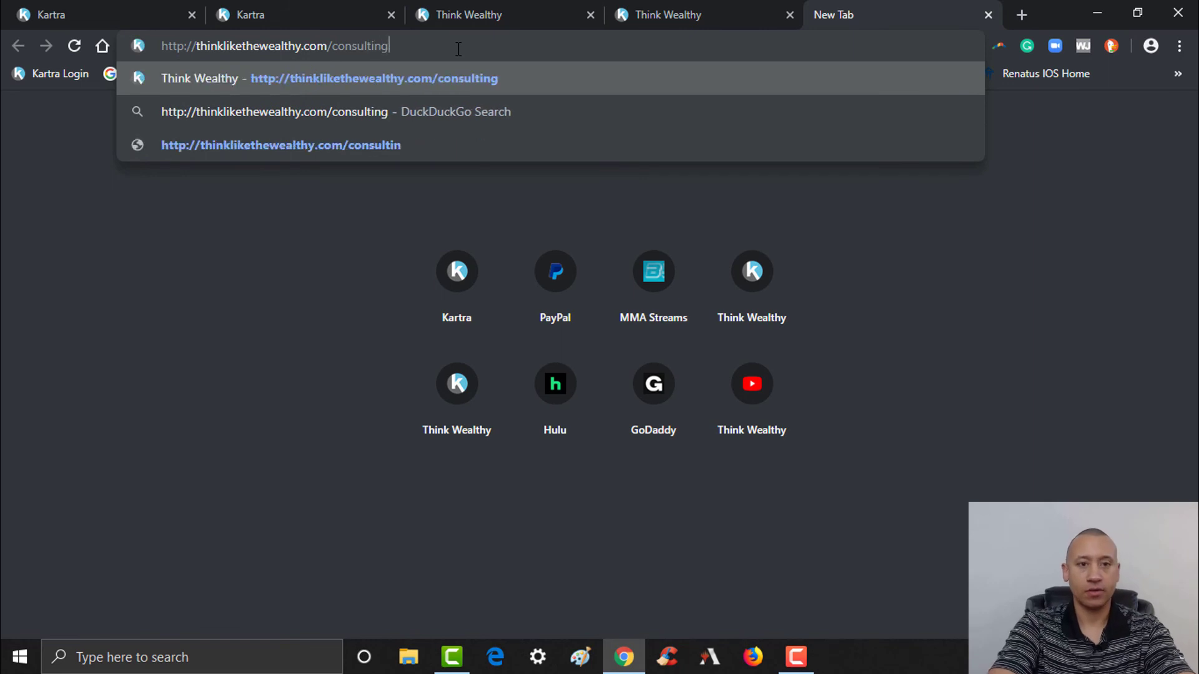
key(Return)
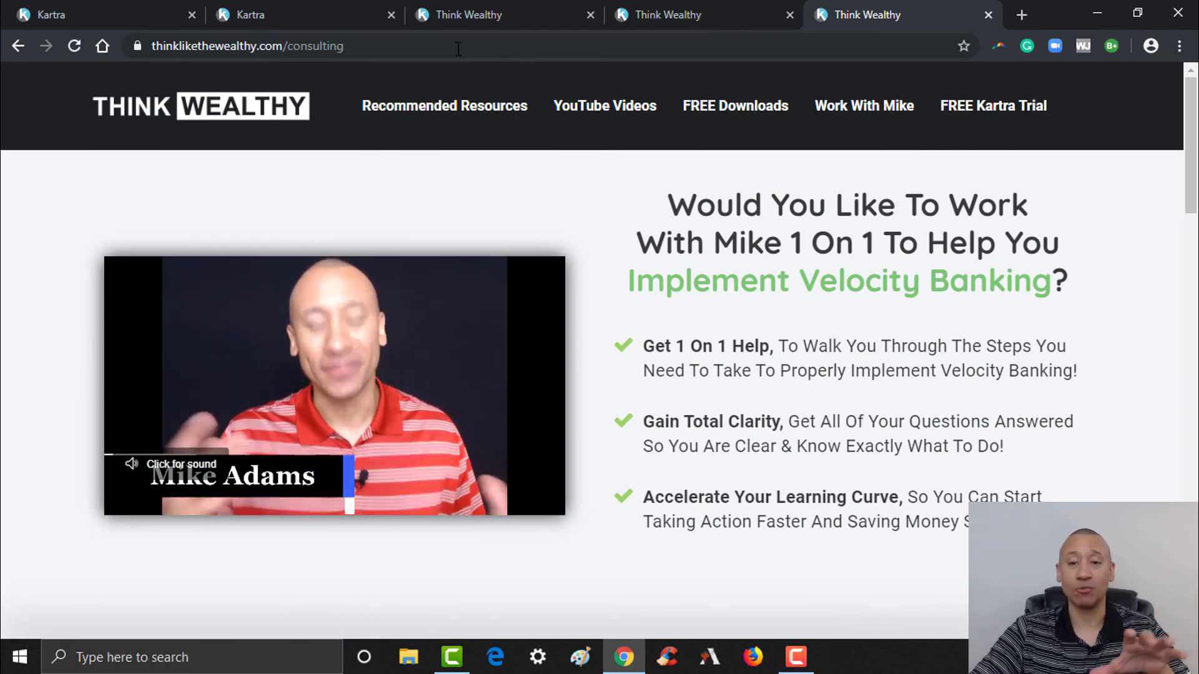
- Open the FREE Downloads page and then the calculator download page to review it
click(715, 9)
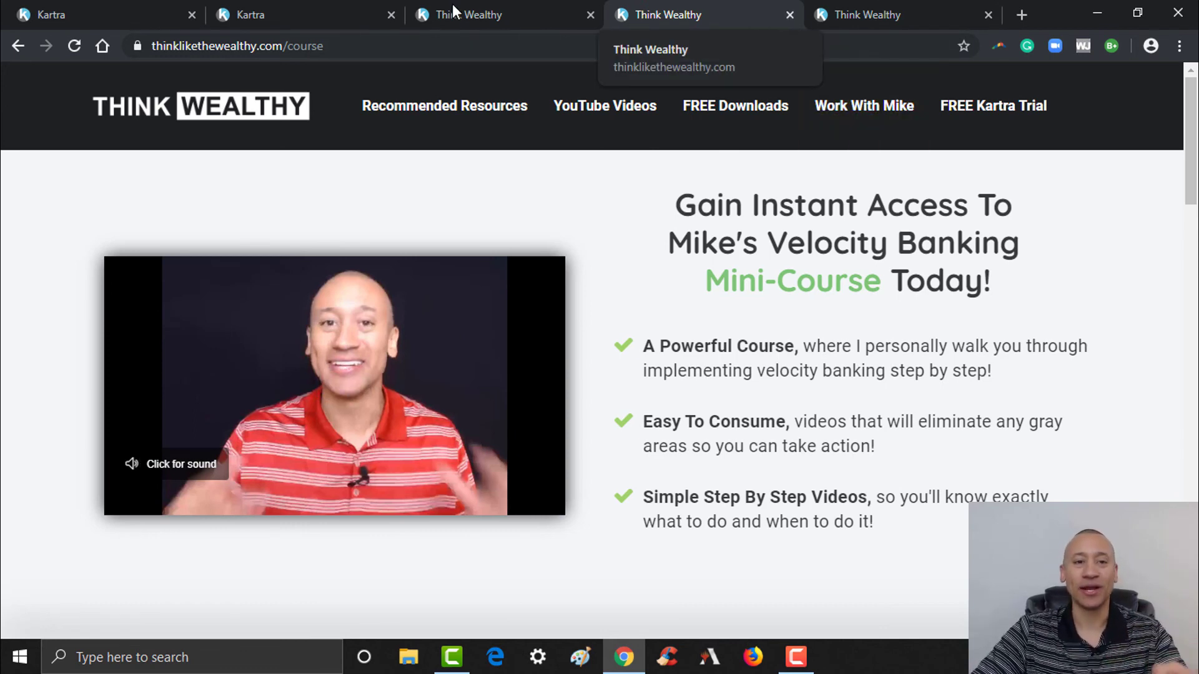
click(294, 8)
click(422, 9)
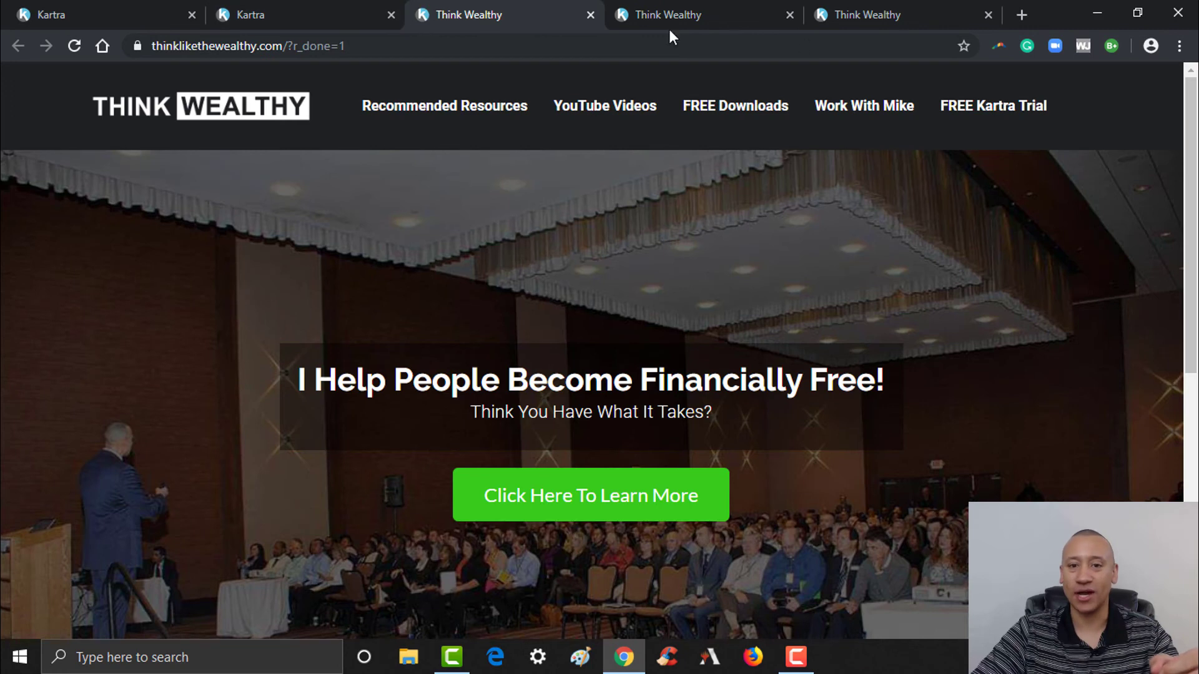
click(720, 105)
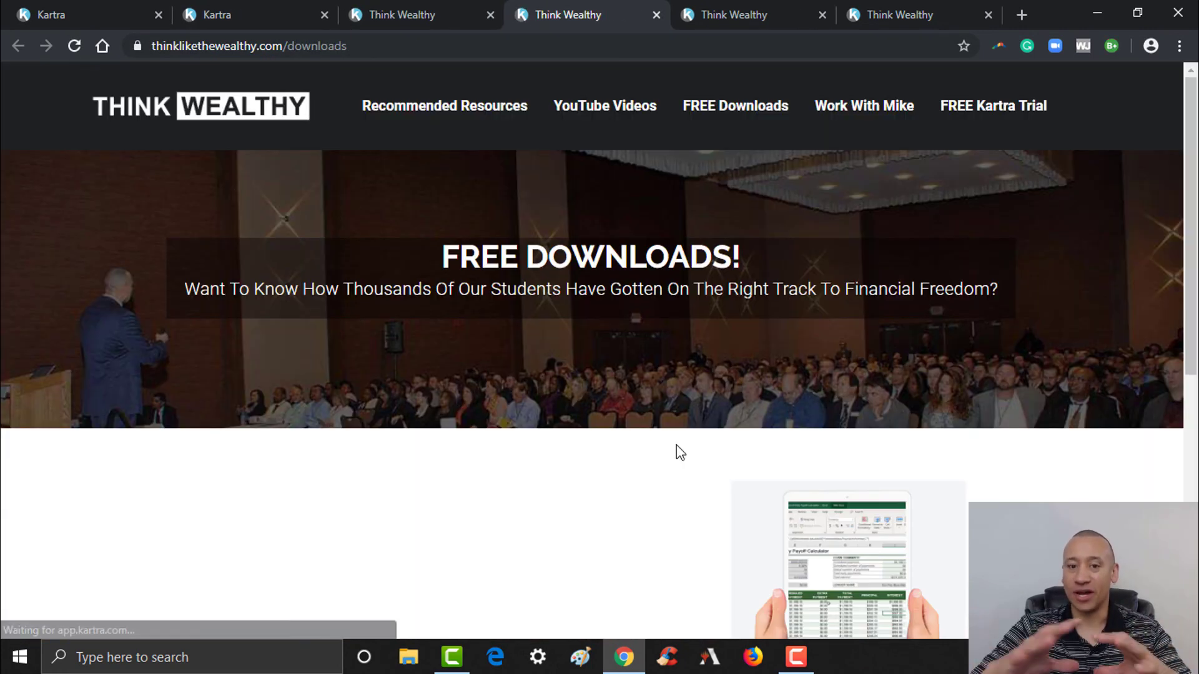
scroll(751, 530, down, 4)
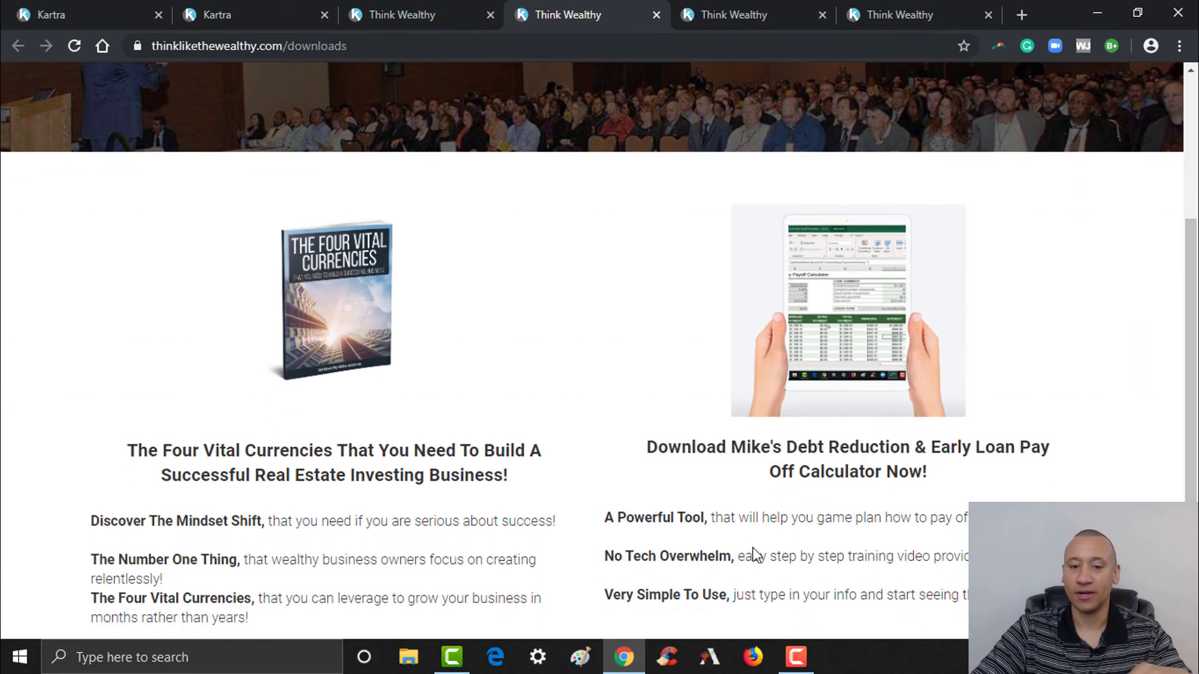
scroll(752, 530, down, 3)
click(880, 492)
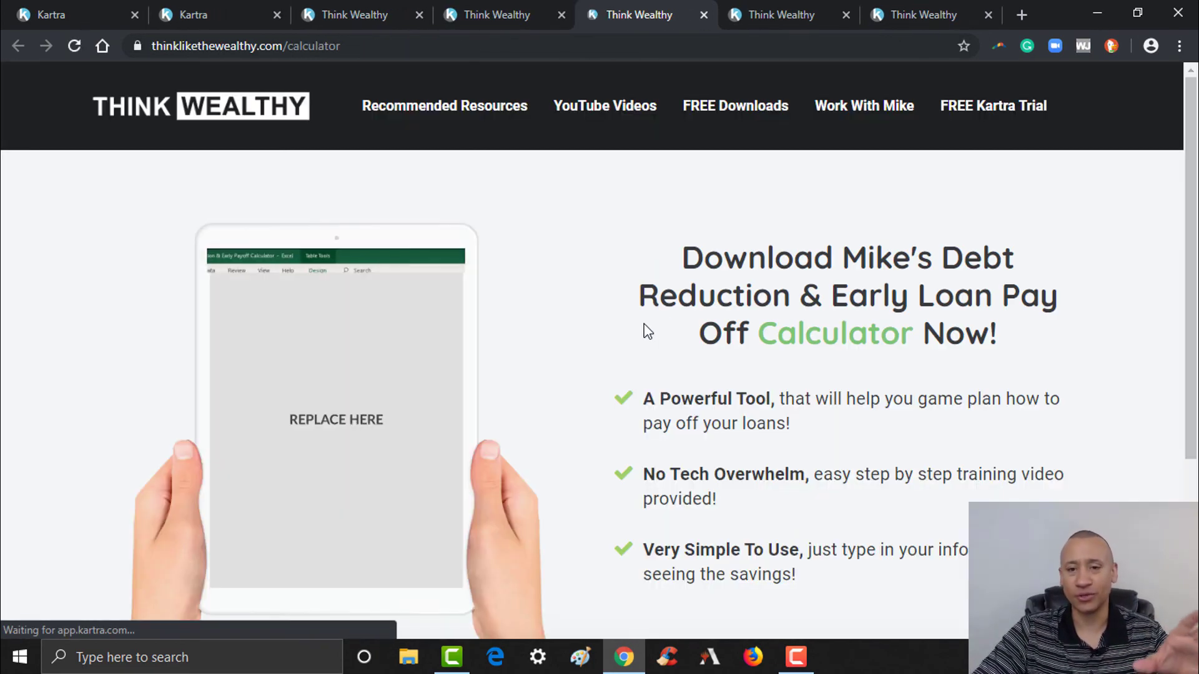
scroll(600, 350, down, 4)
scroll(599, 350, up, 4)
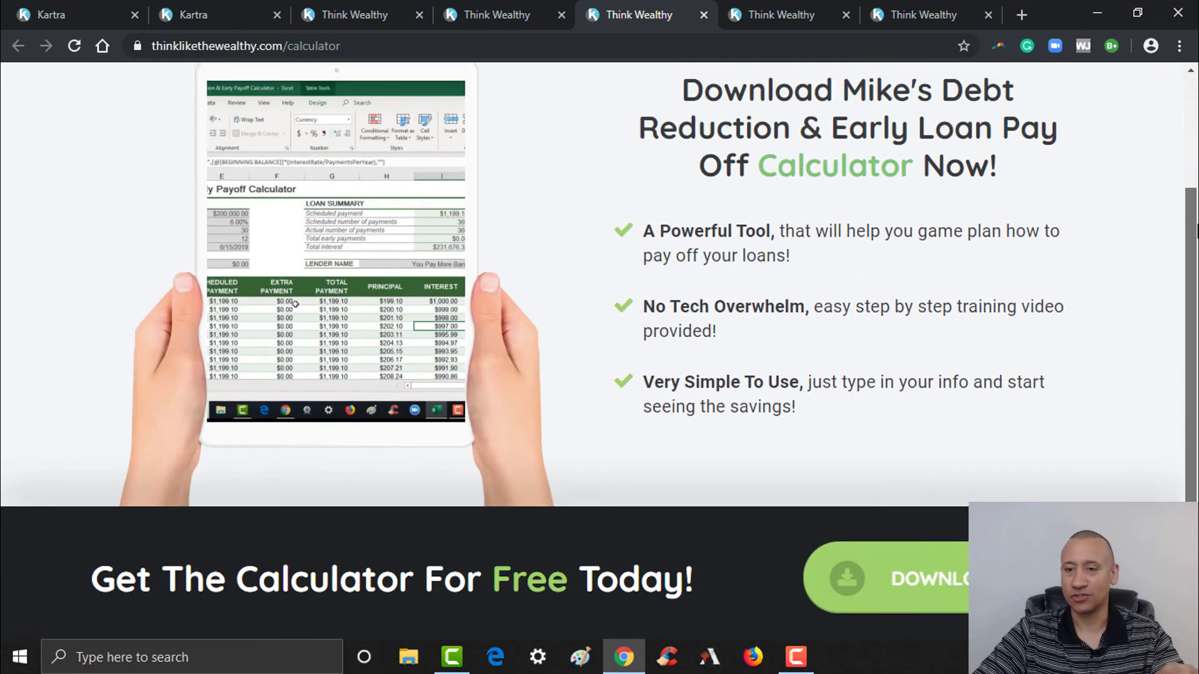
scroll(600, 350, down, 2)
scroll(296, 317, down, 3)
scroll(296, 317, up, 5)
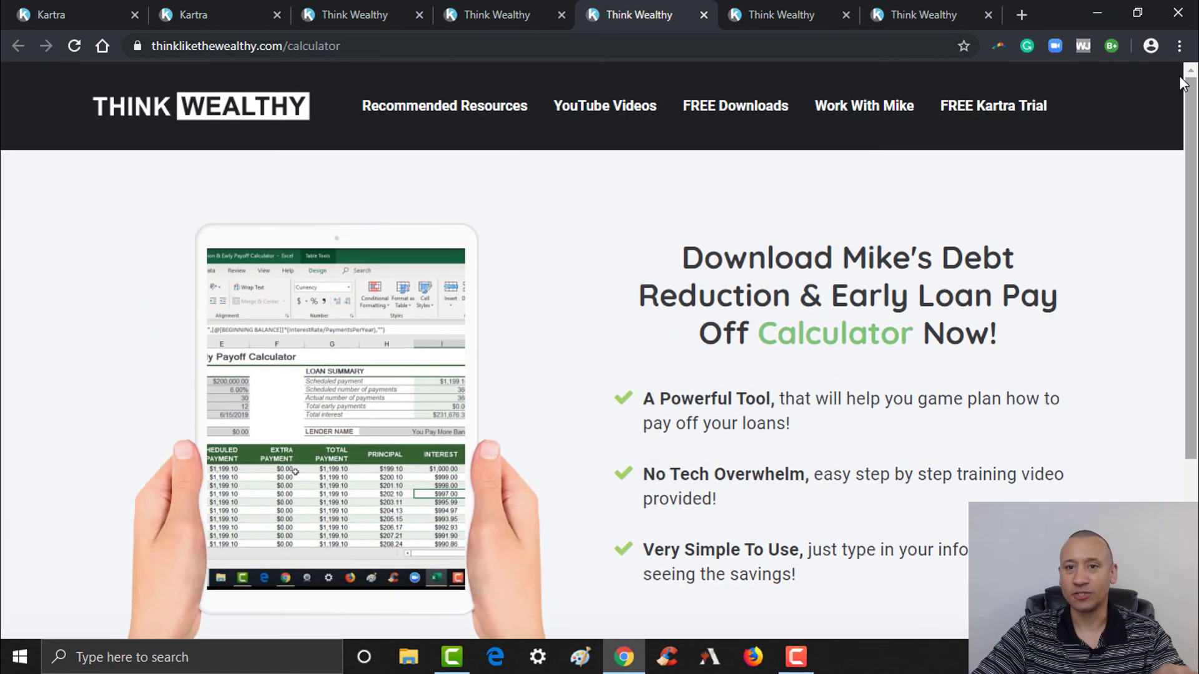
- Move the consulting tab one place left and review the consulting and calculator pages
click(798, 6)
click(918, 9)
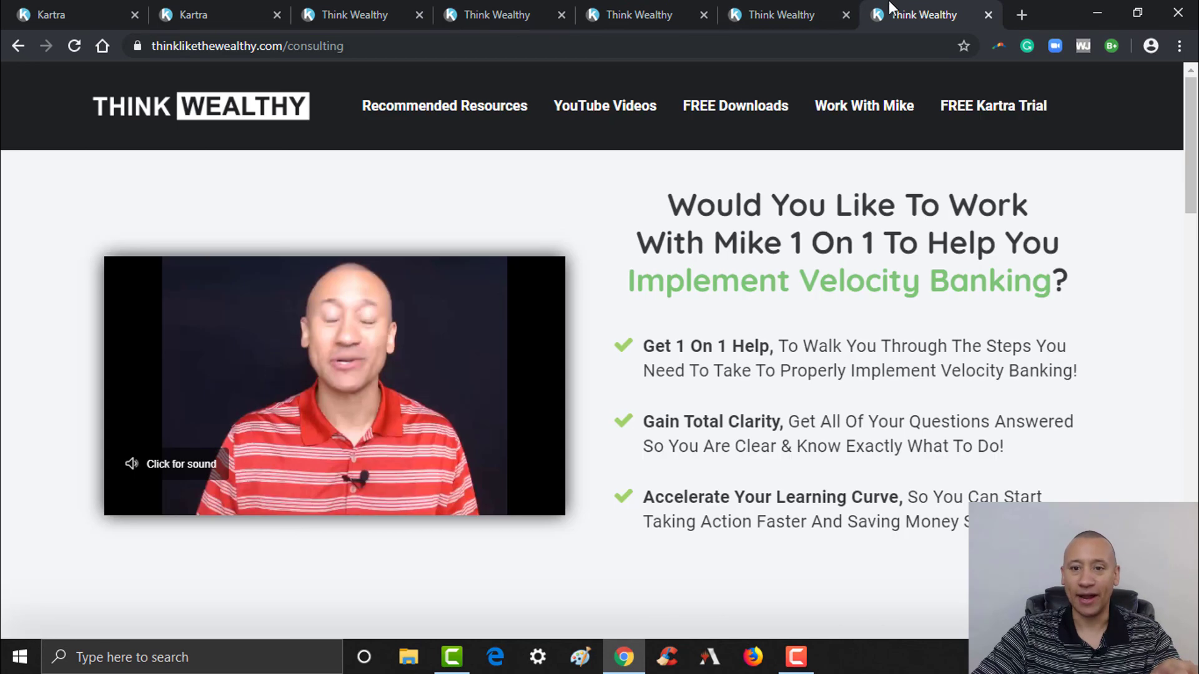
drag(908, 6, 759, 9)
scroll(1190, 144, down, 15)
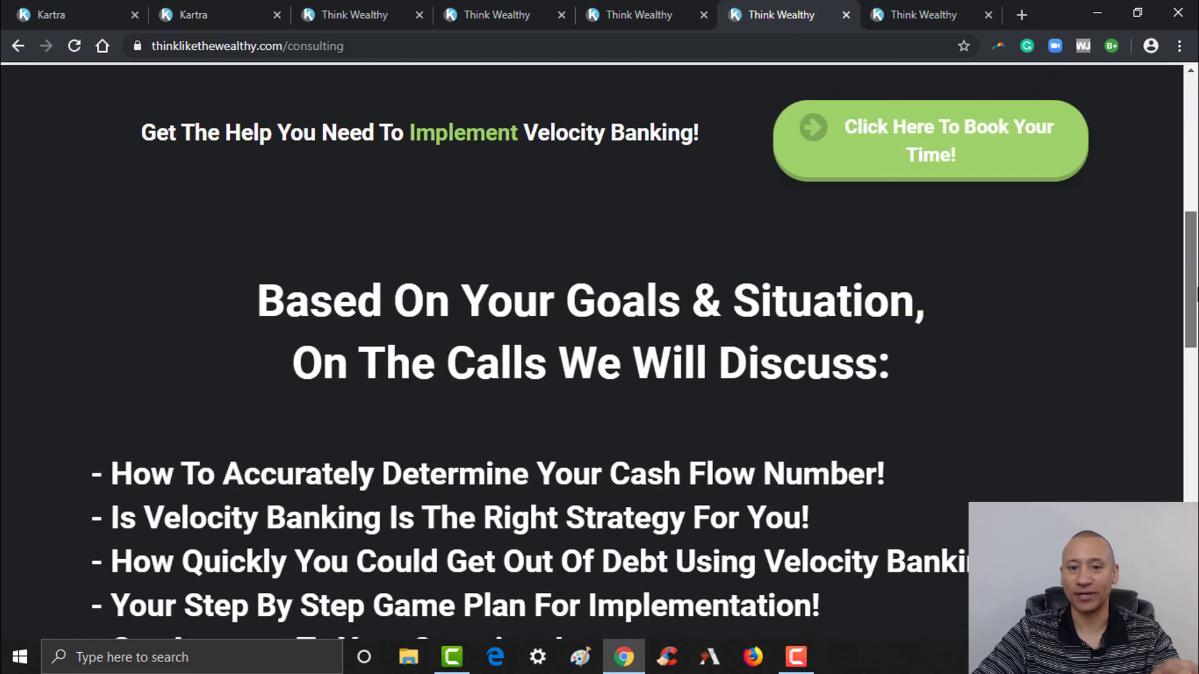
scroll(599, 350, down, 10)
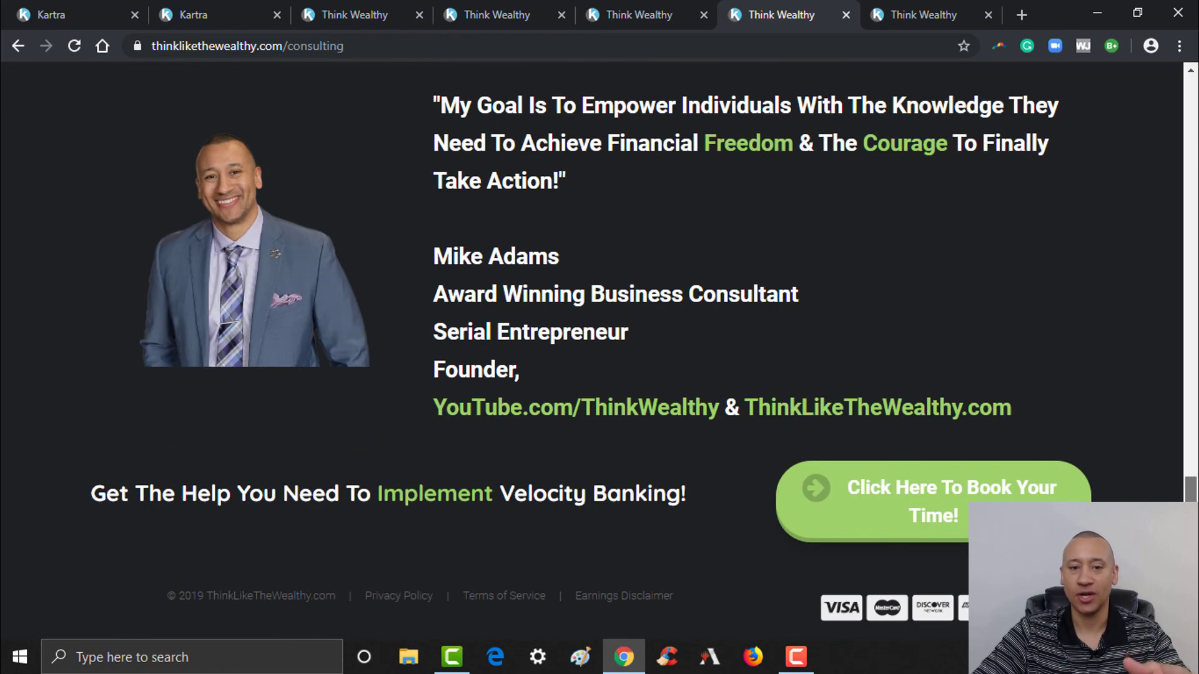
scroll(1196, 263, up, 10)
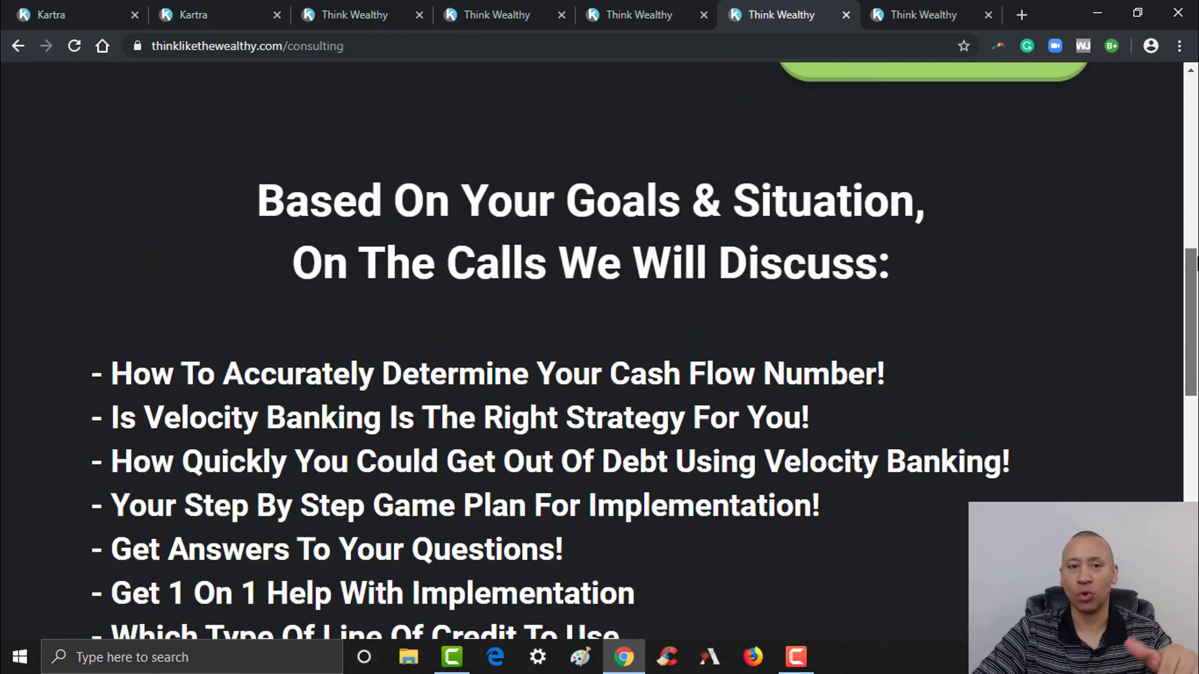
scroll(1195, 262, up, 10)
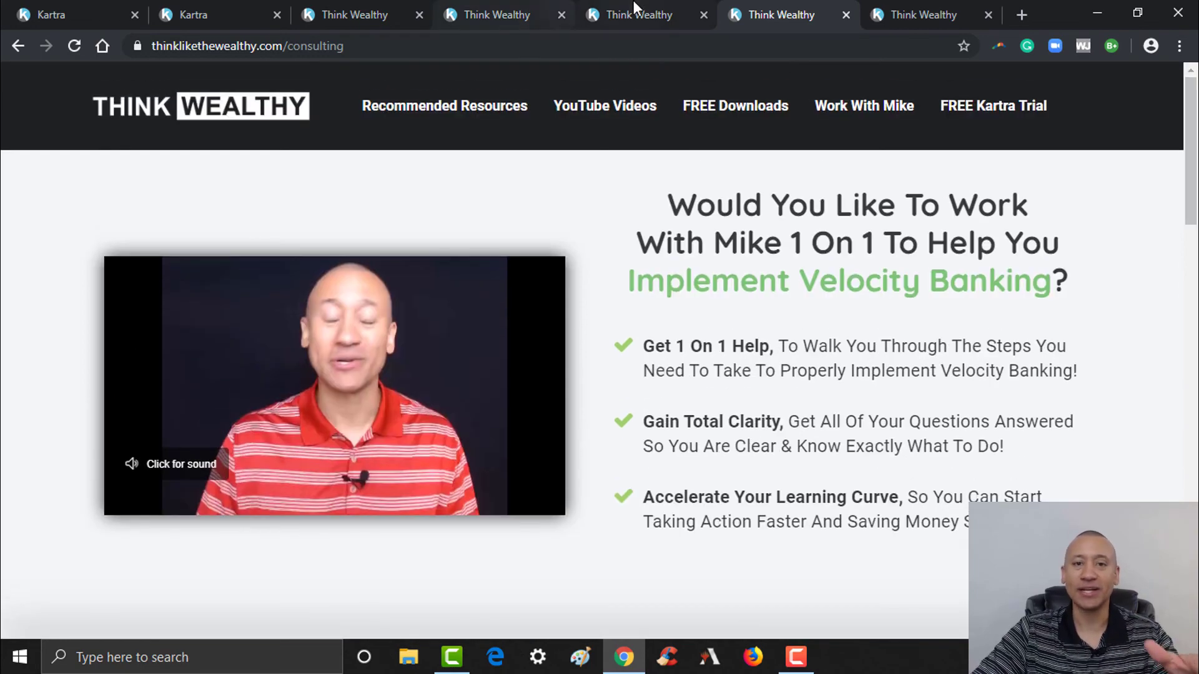
click(627, 13)
scroll(295, 472, down, 5)
scroll(296, 472, up, 10)
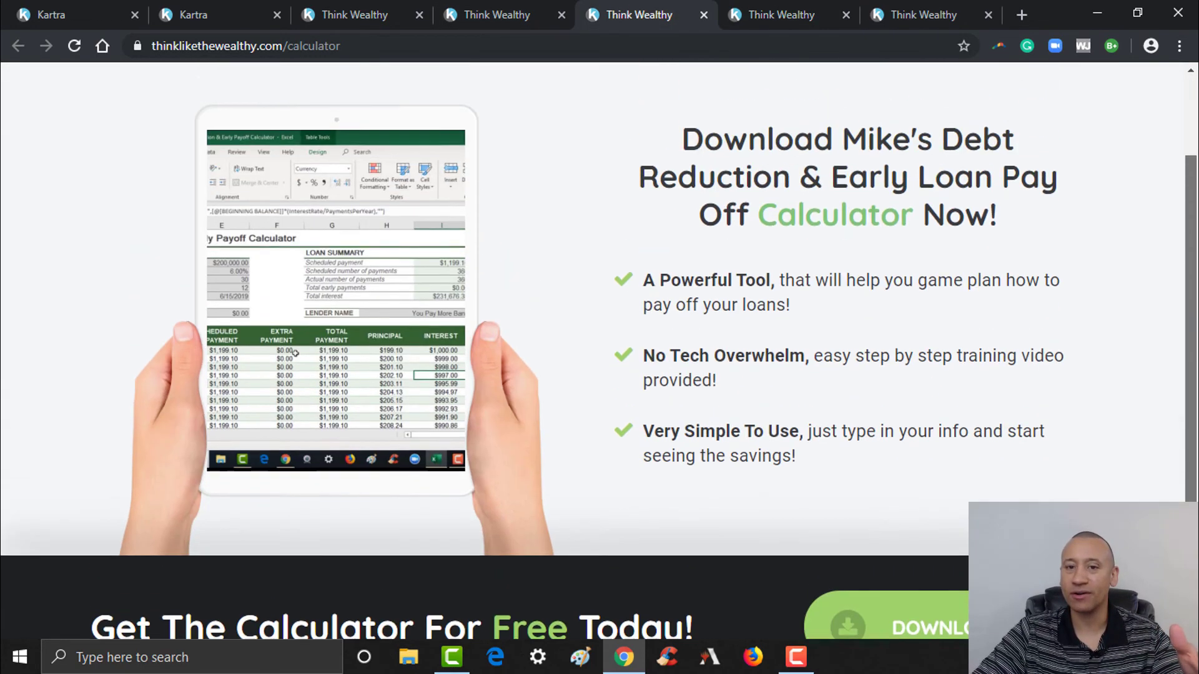
click(784, 13)
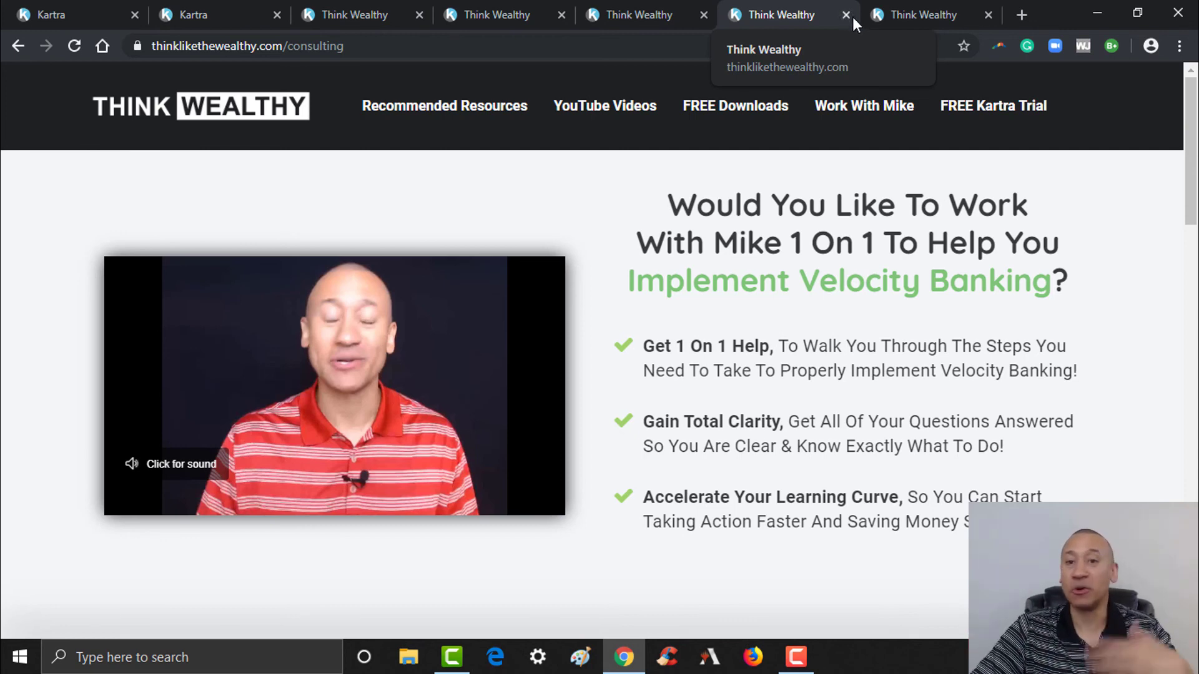
- Review the course page, then return to the Kartra campaign assets
click(886, 14)
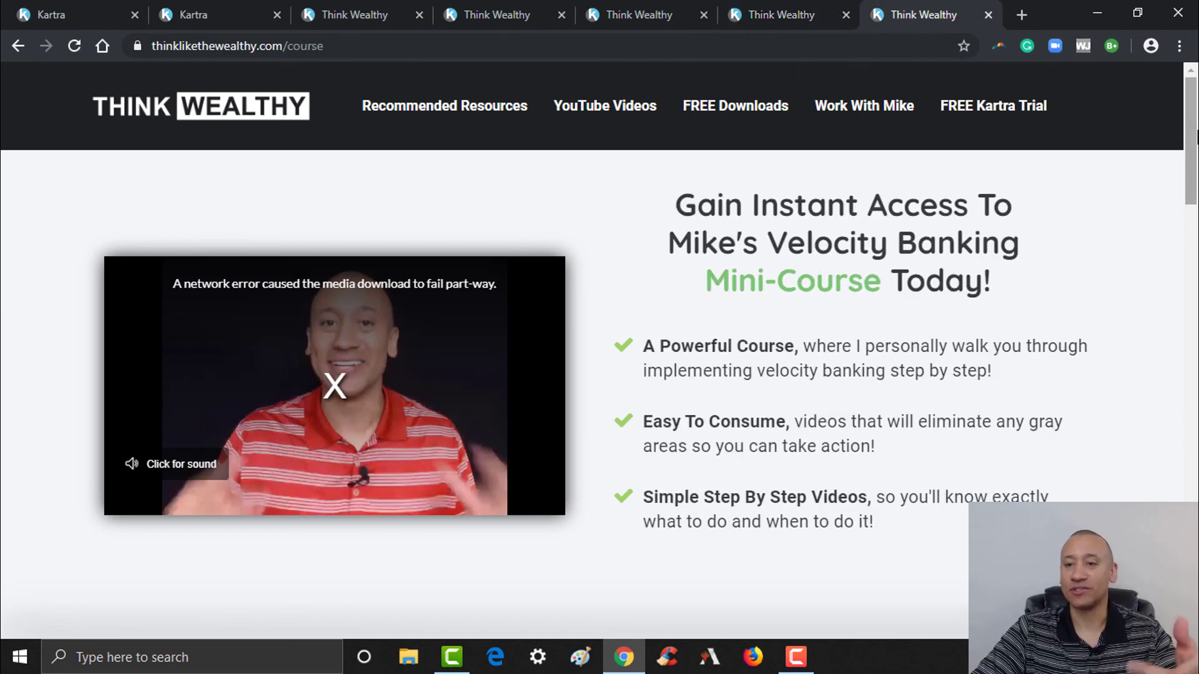
drag(1197, 128, 1196, 497)
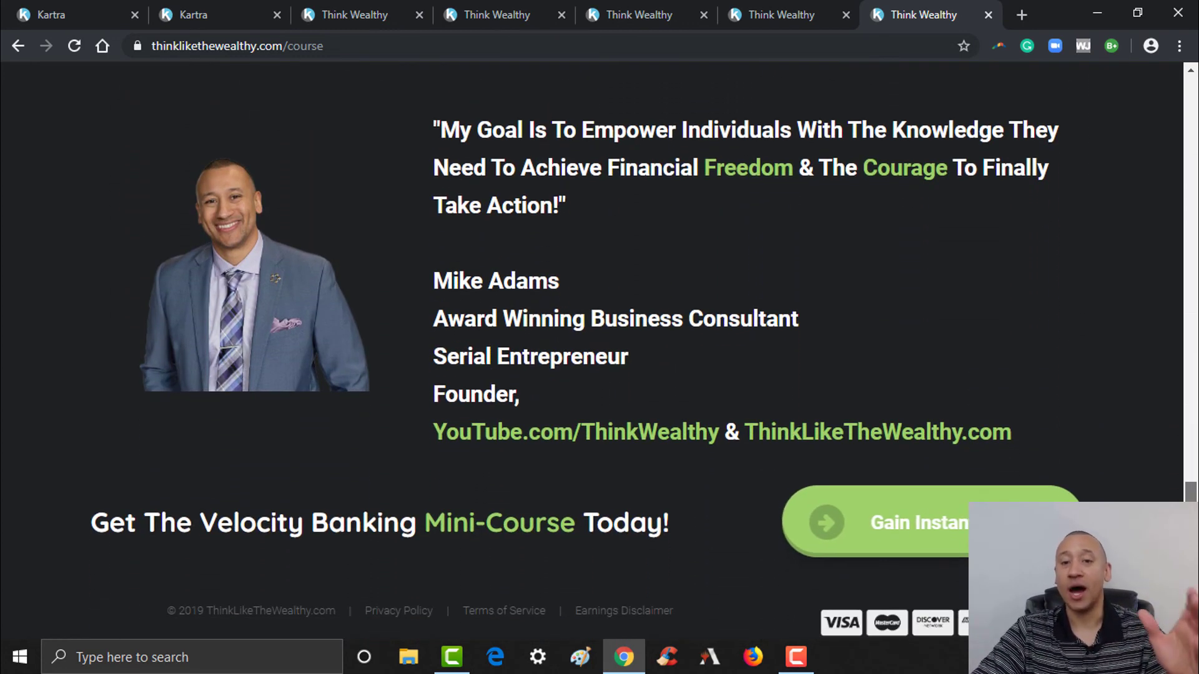
drag(1196, 497, 1196, 181)
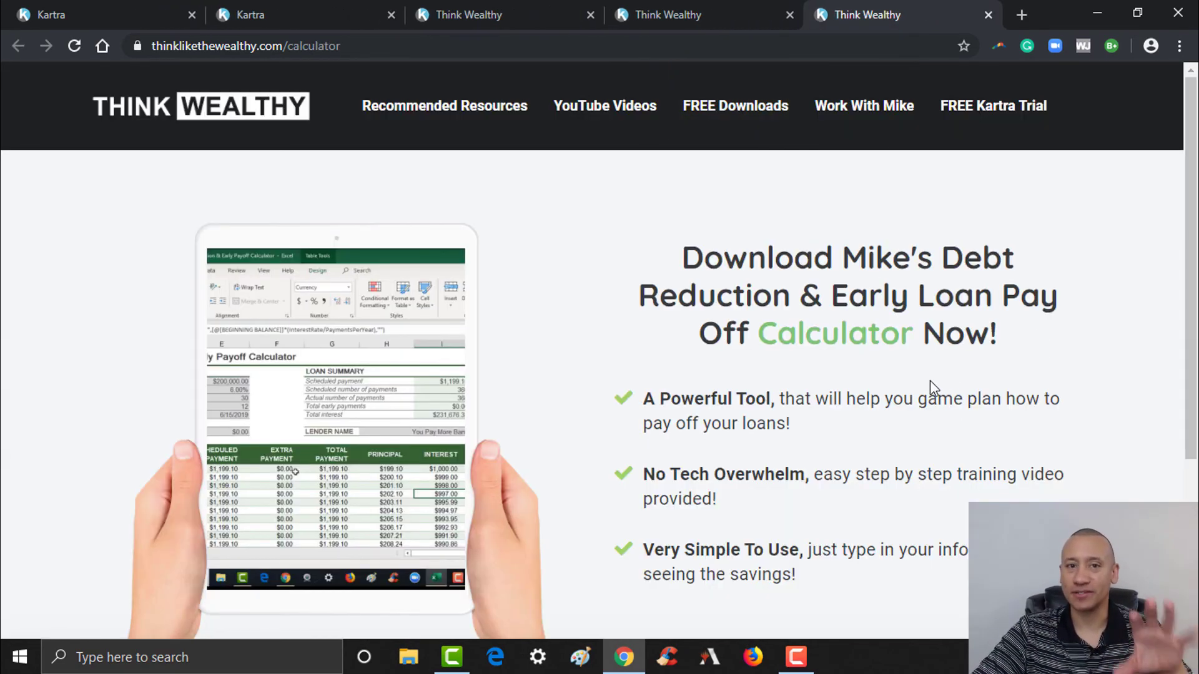
click(150, 8)
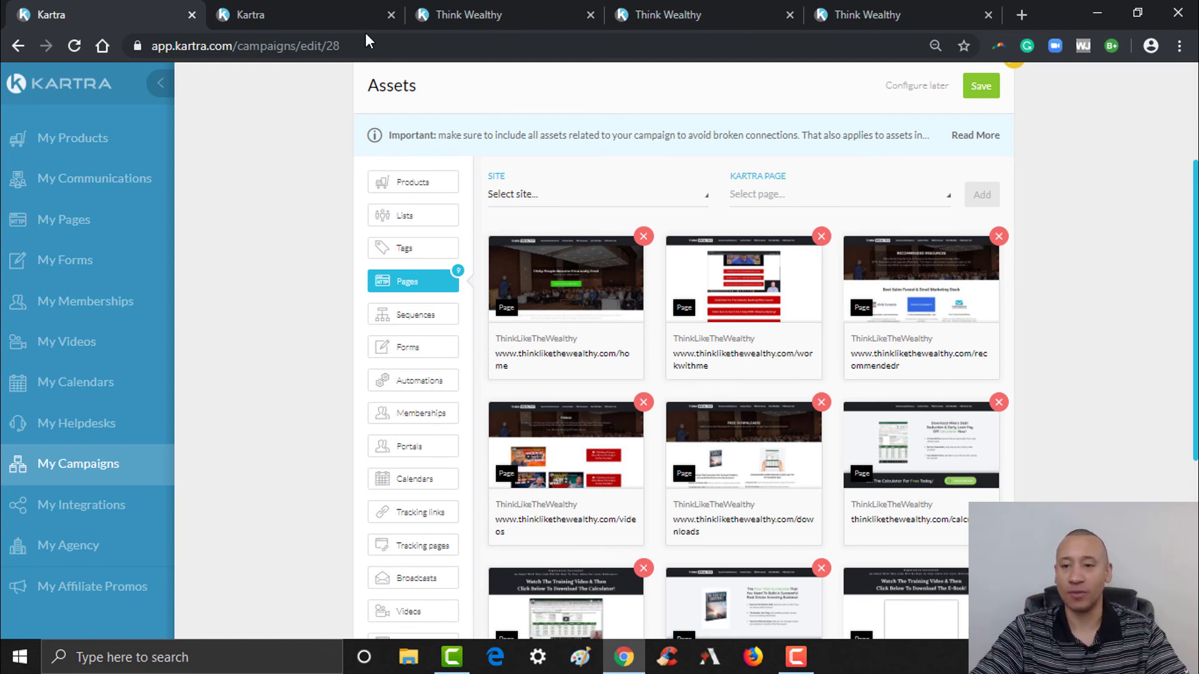
- Scroll through the Pages list to check the nine ThinkLikeTheWealthy page assets
scroll(1189, 392, down, 5)
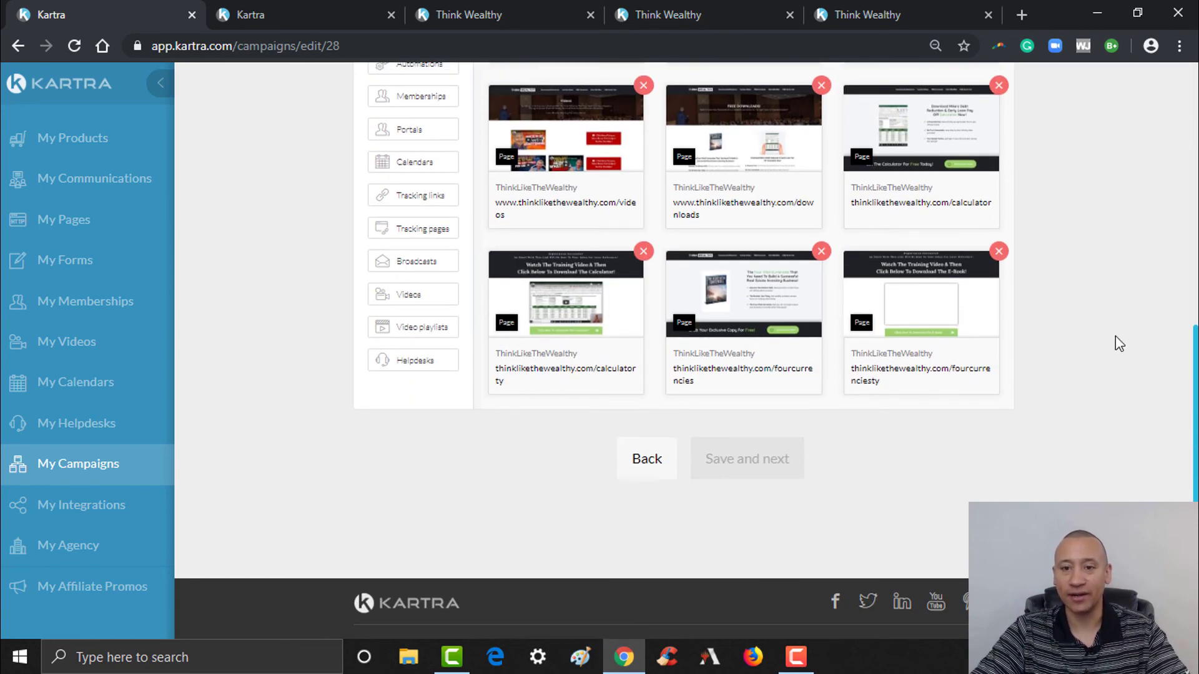
mouse_move(929, 172)
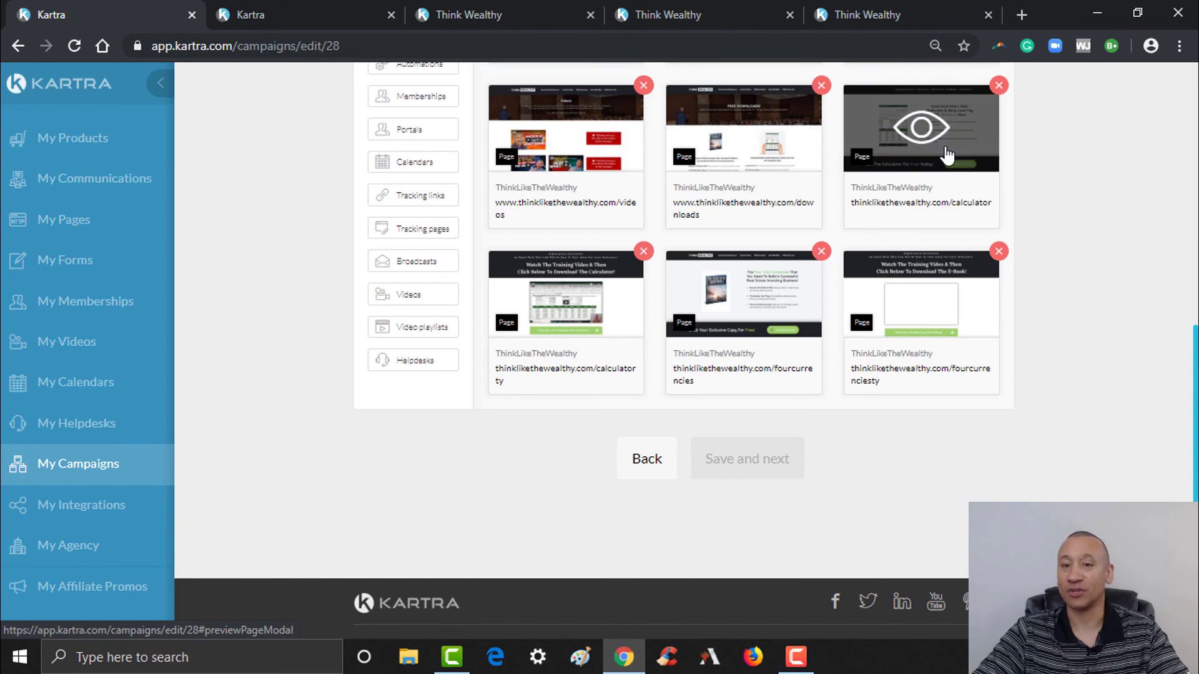
mouse_move(982, 143)
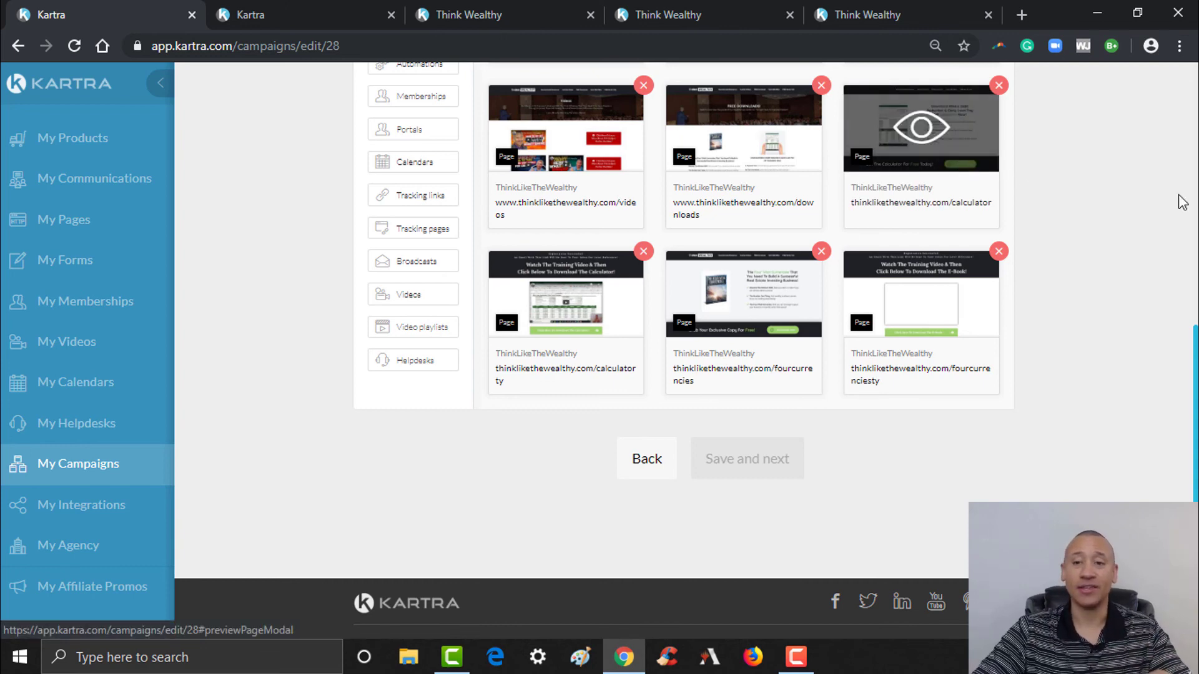
scroll(1151, 188, up, 2)
scroll(1197, 306, up, 1)
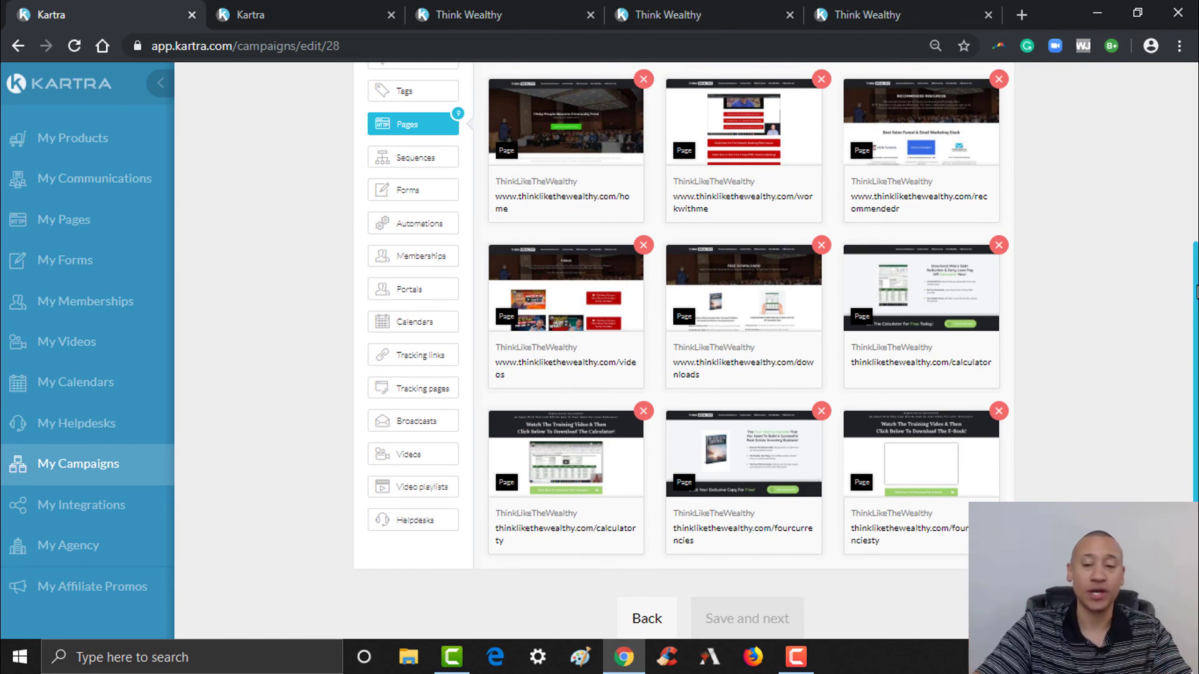
drag(1197, 306, 1198, 254)
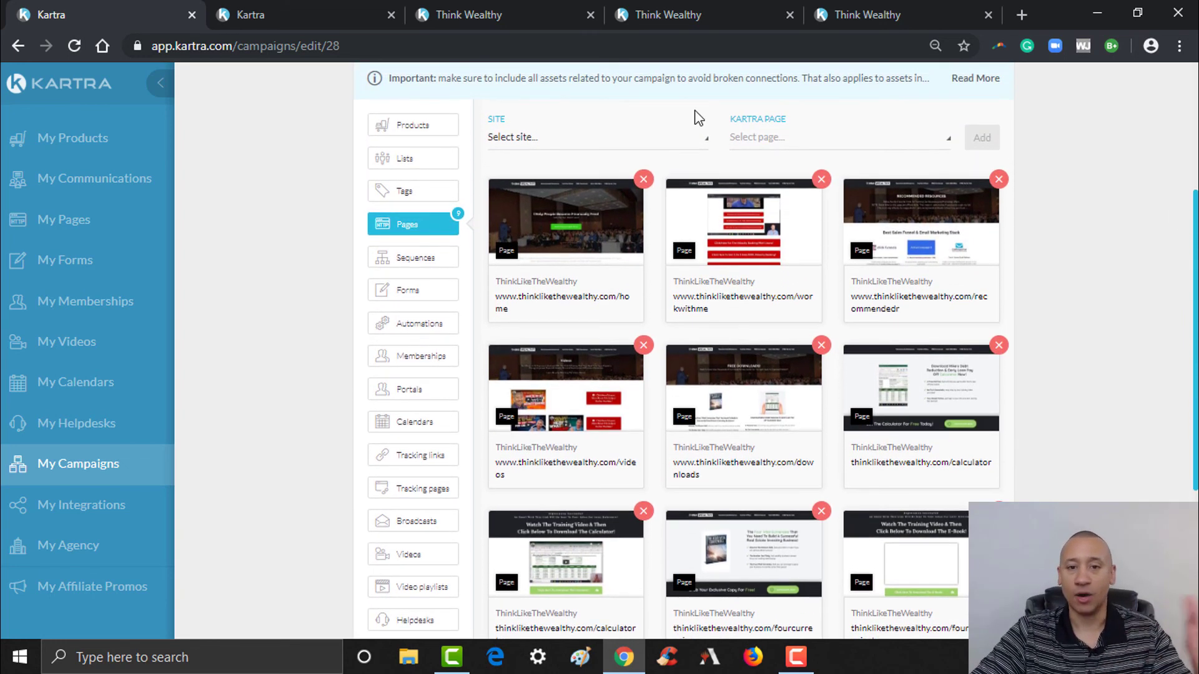
- Add the ThinkLikeTheWealthy /privacy page as a campaign page asset
click(619, 142)
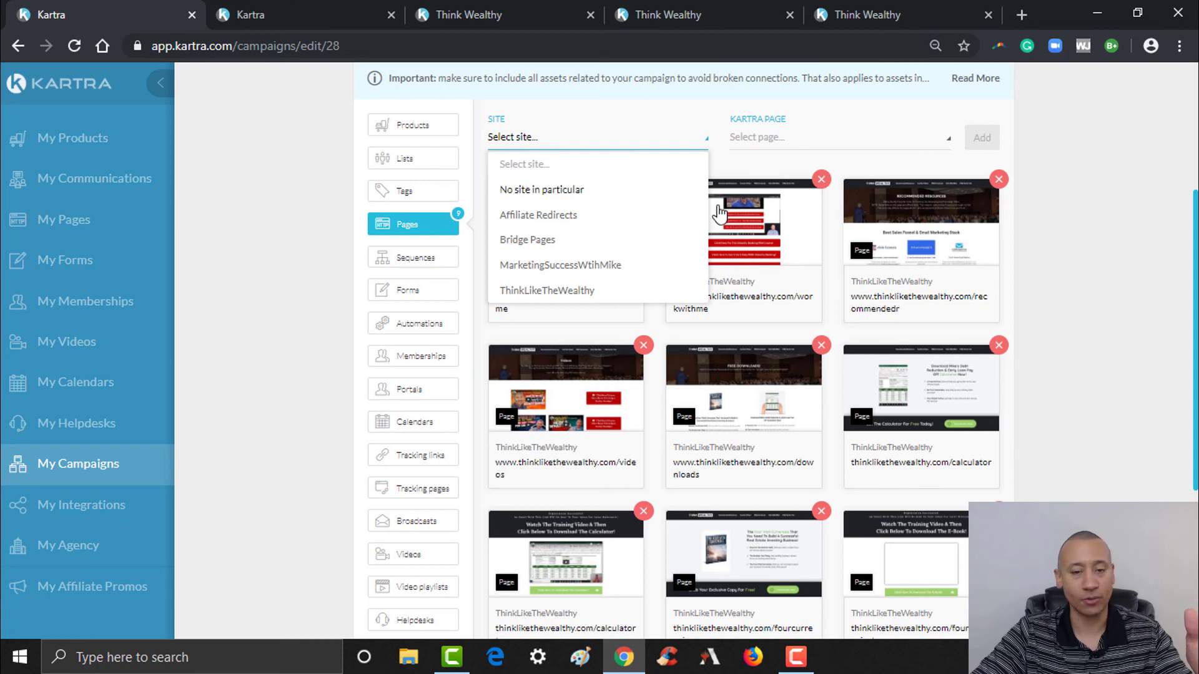
click(539, 290)
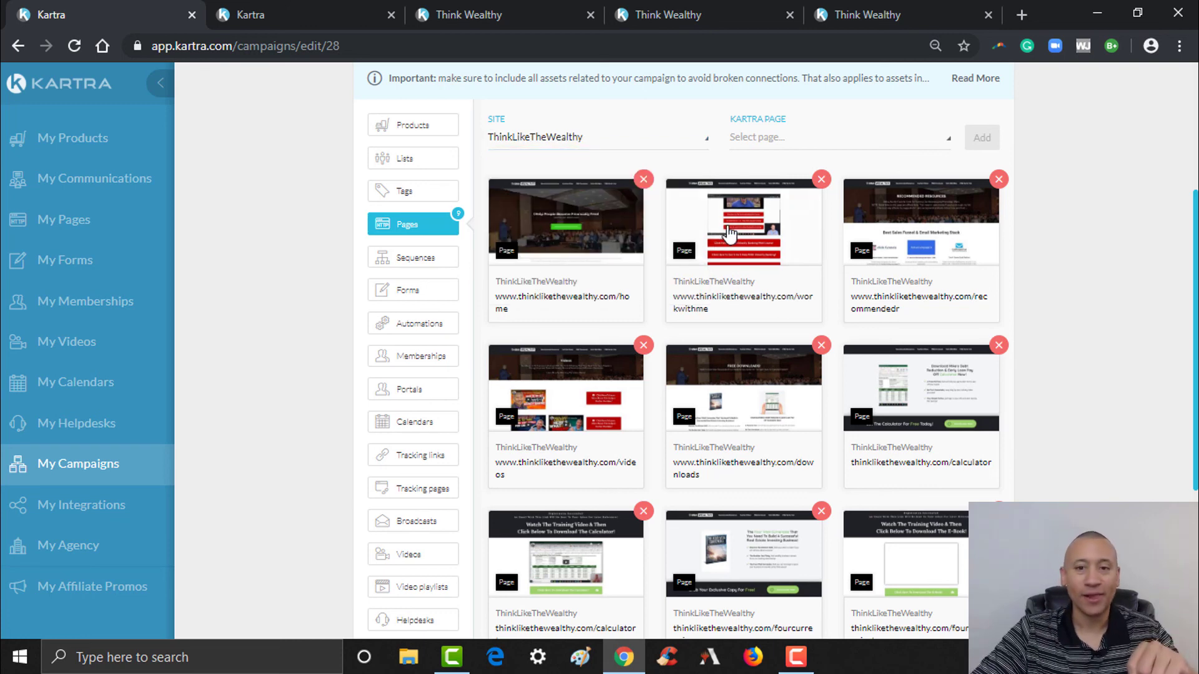
click(775, 142)
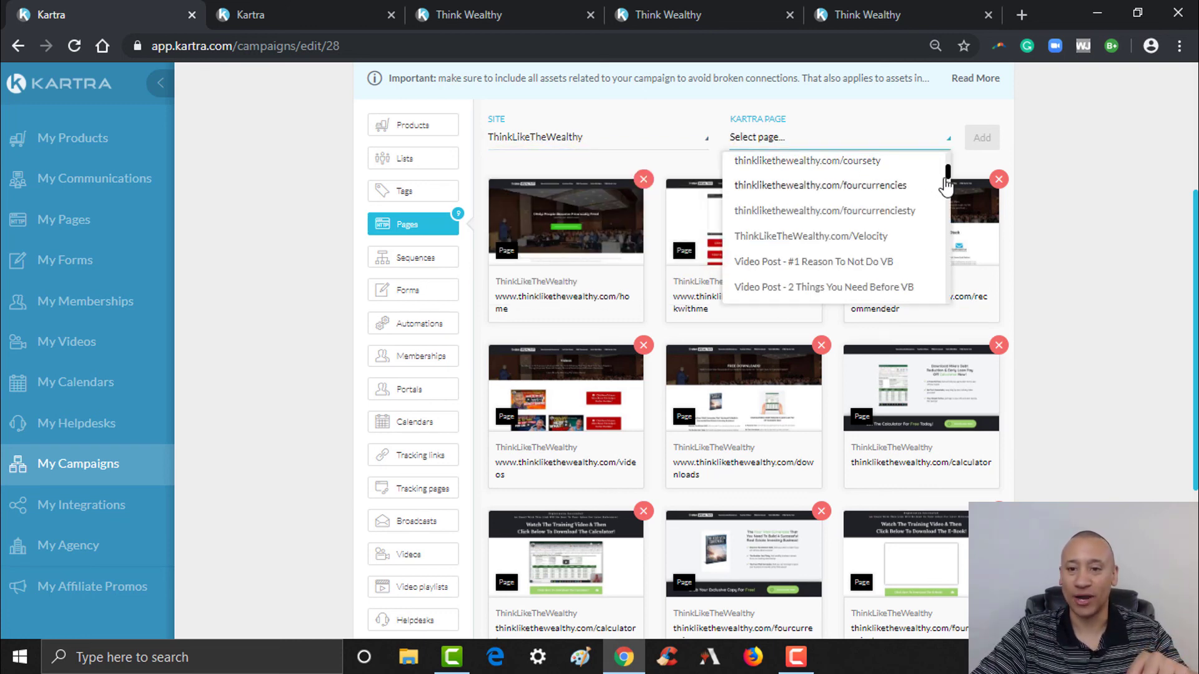
mouse_move(950, 171)
mouse_down()
mouse_move(950, 161)
mouse_move(948, 191)
mouse_up()
click(516, 5)
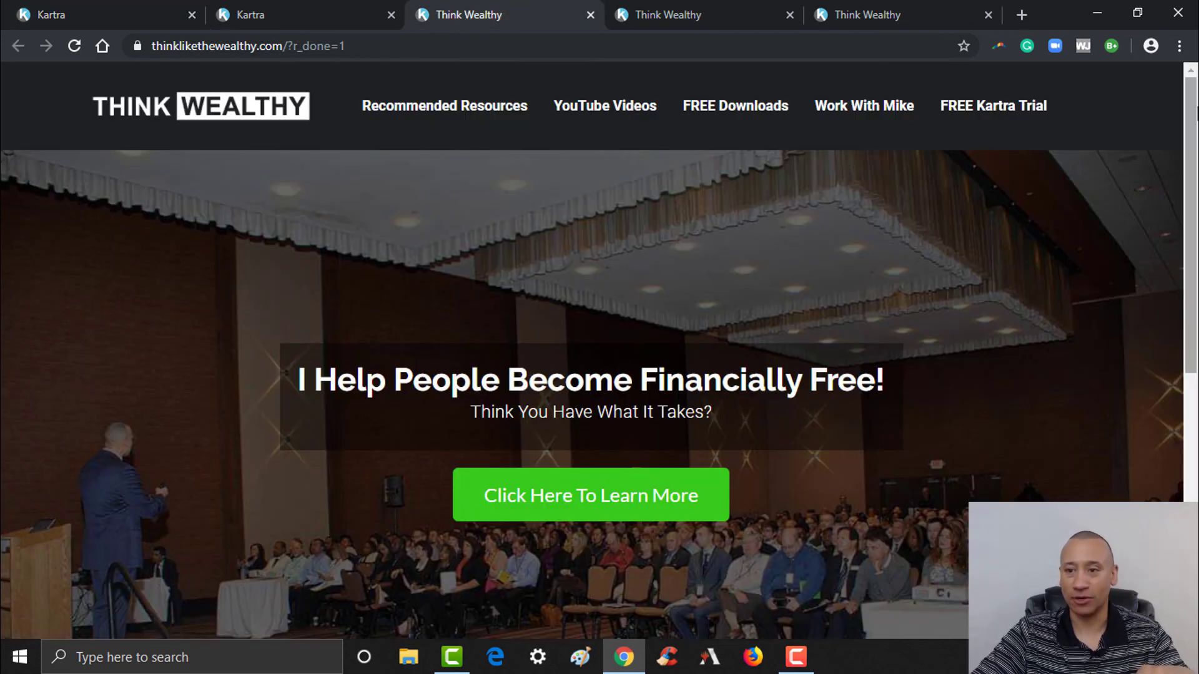
scroll(592, 350, down, 10)
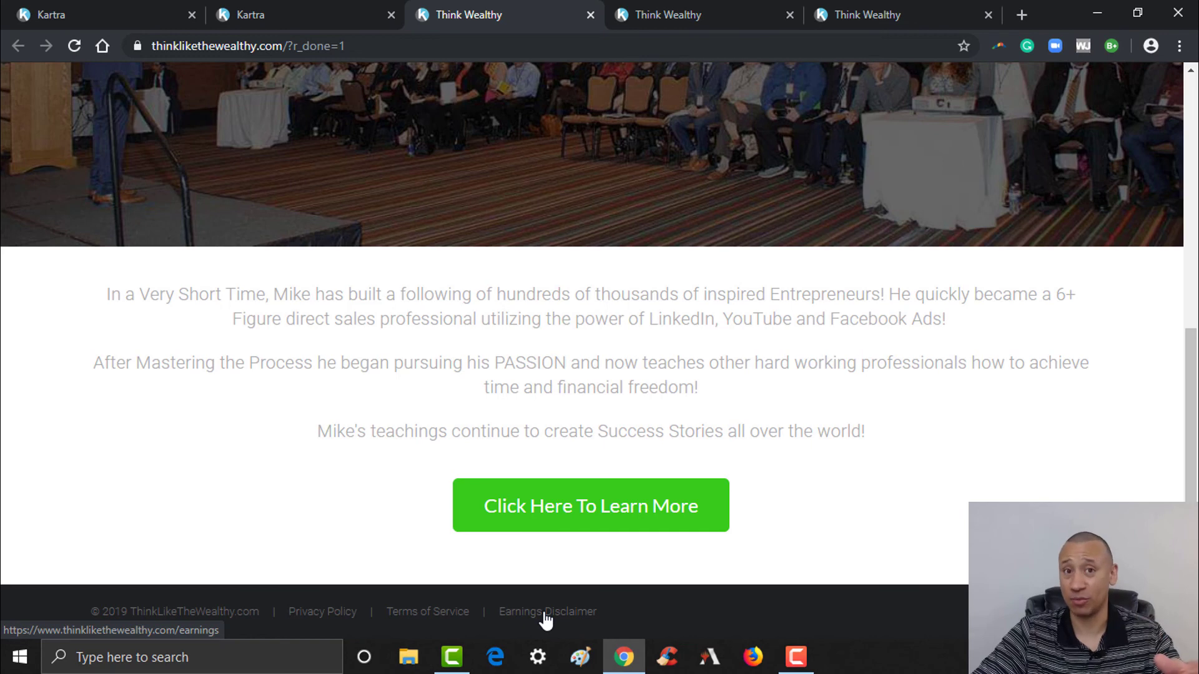
click(89, 11)
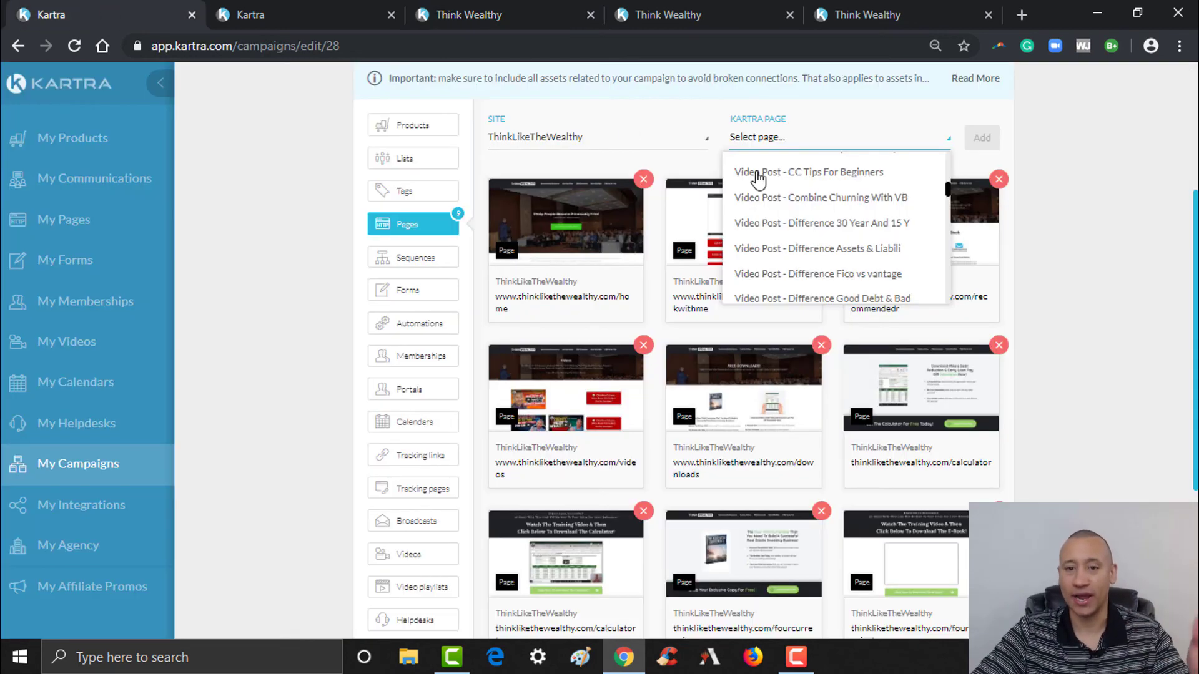
drag(947, 192, 950, 292)
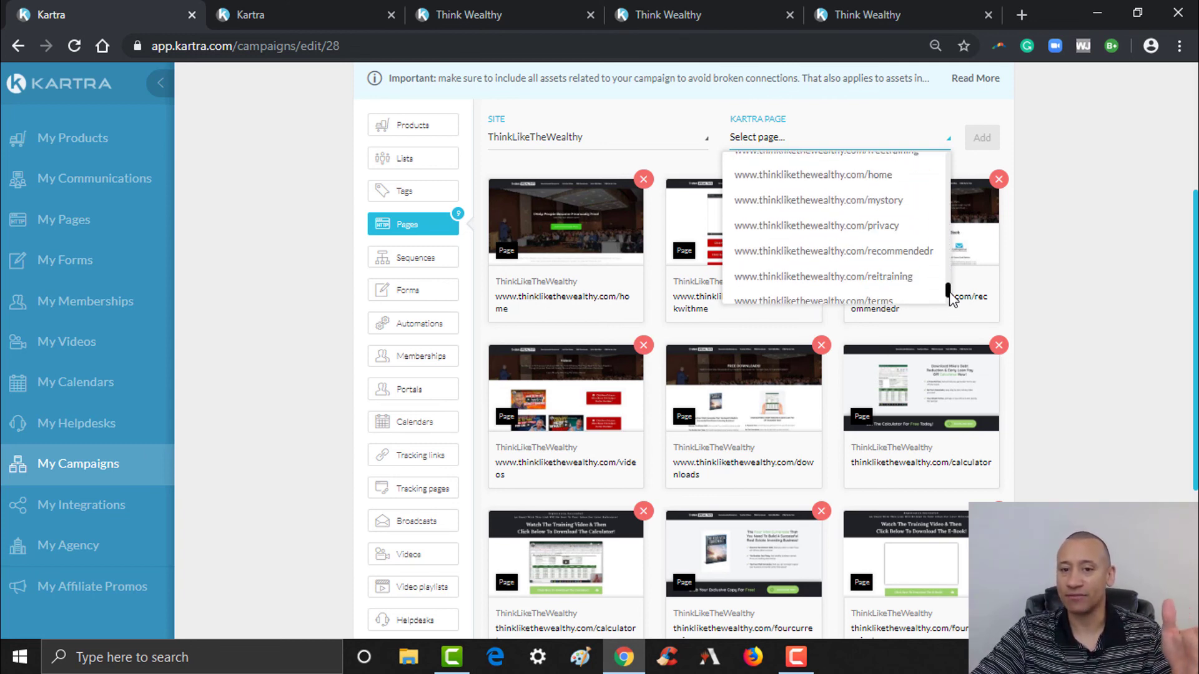
click(882, 231)
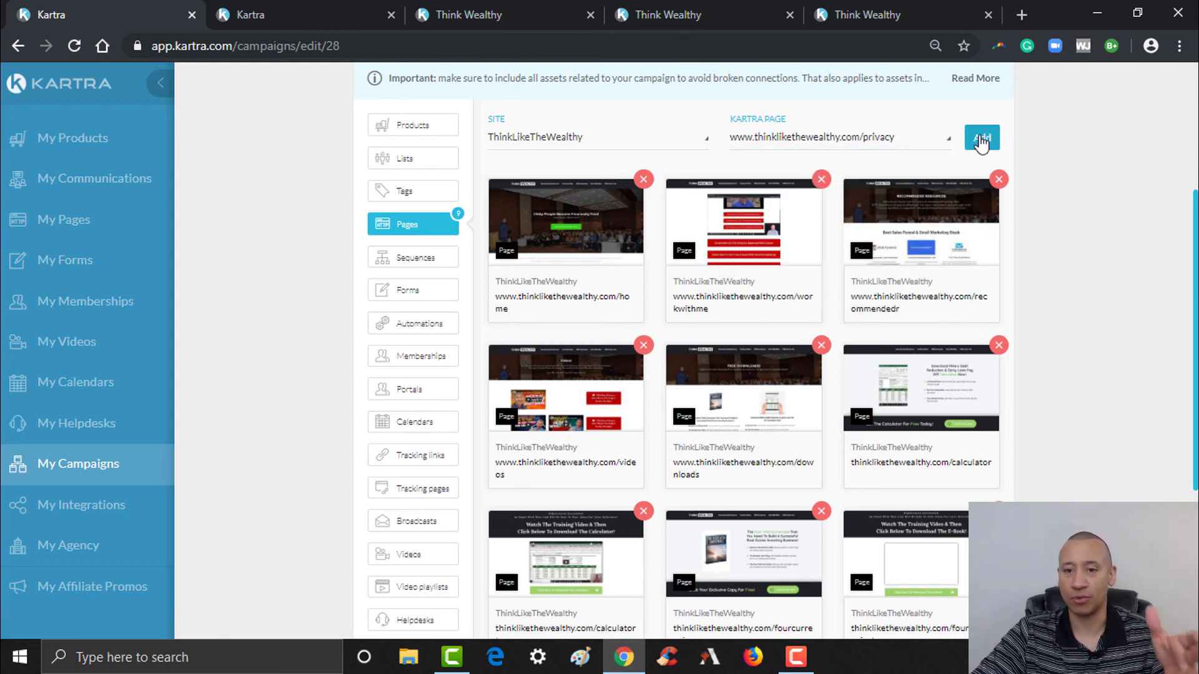
click(982, 137)
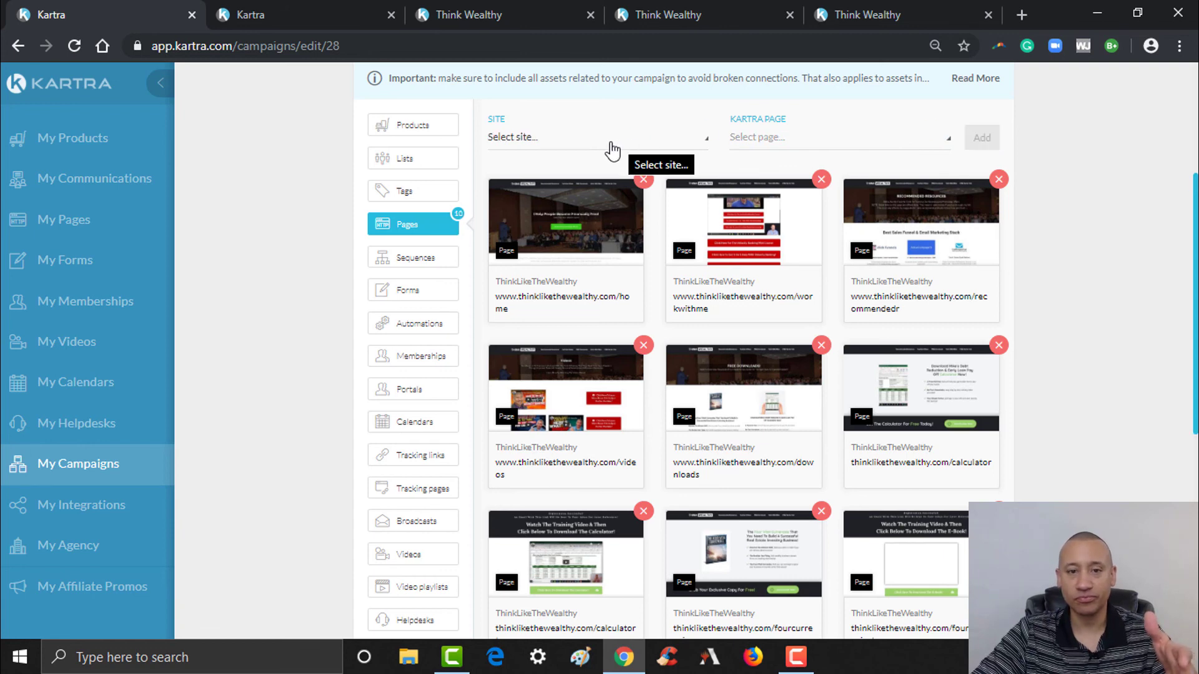
- Add the ThinkLikeTheWealthy /terms page as a campaign page asset
click(612, 147)
click(568, 291)
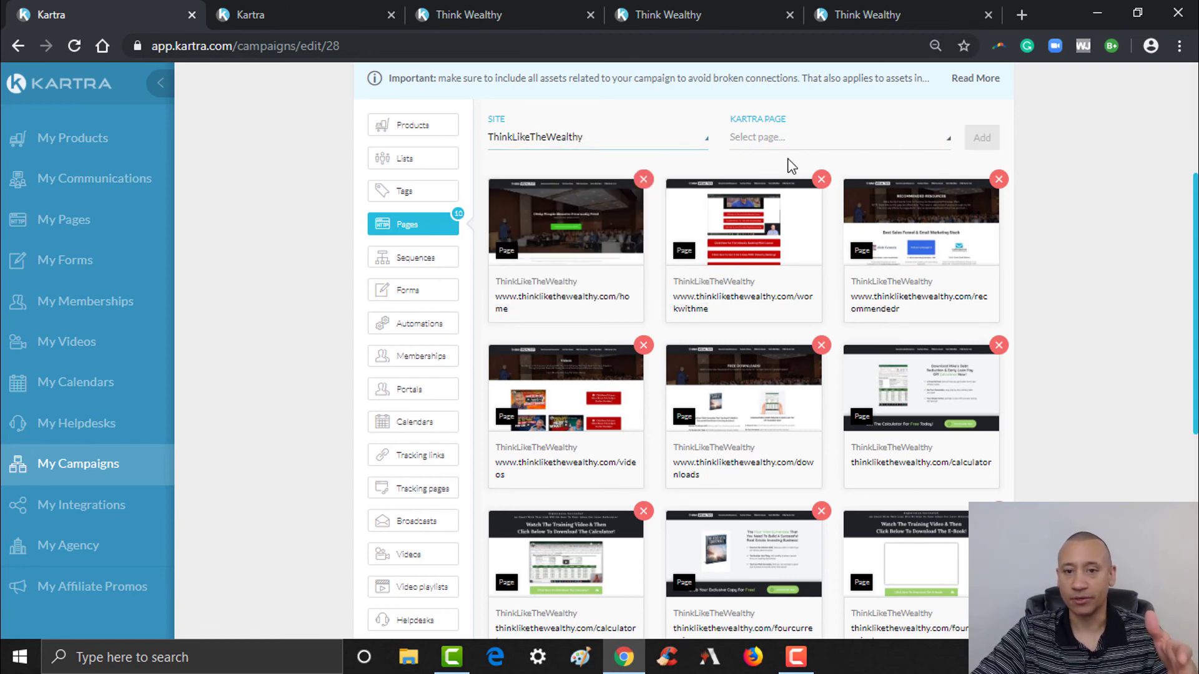
click(800, 150)
scroll(950, 293, down, 1)
scroll(949, 300, up, 1)
click(880, 226)
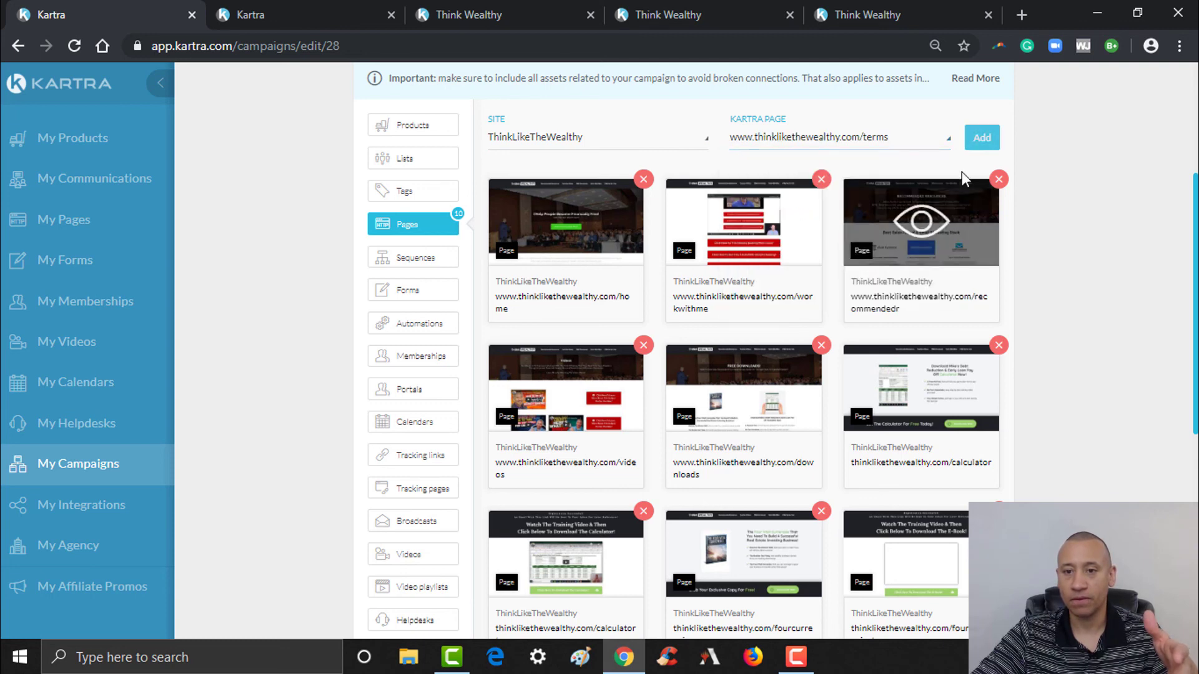
click(978, 139)
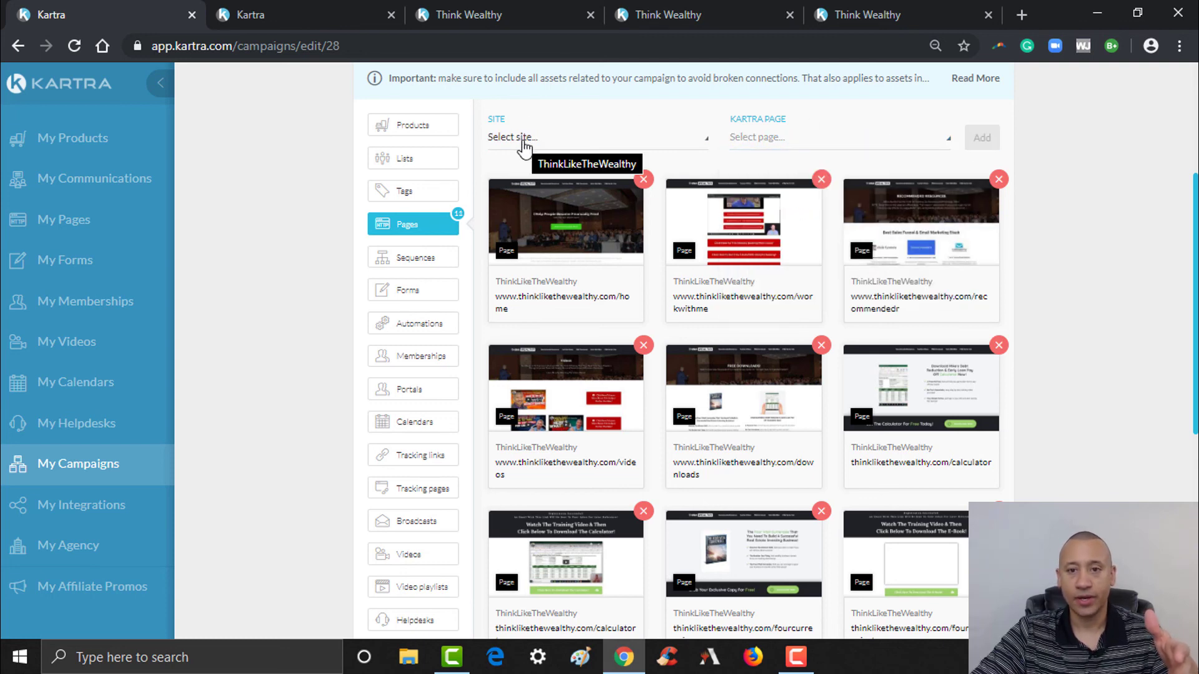
- Add the ThinkLikeTheWealthy /earnings page, bringing the Pages count to 12
click(537, 148)
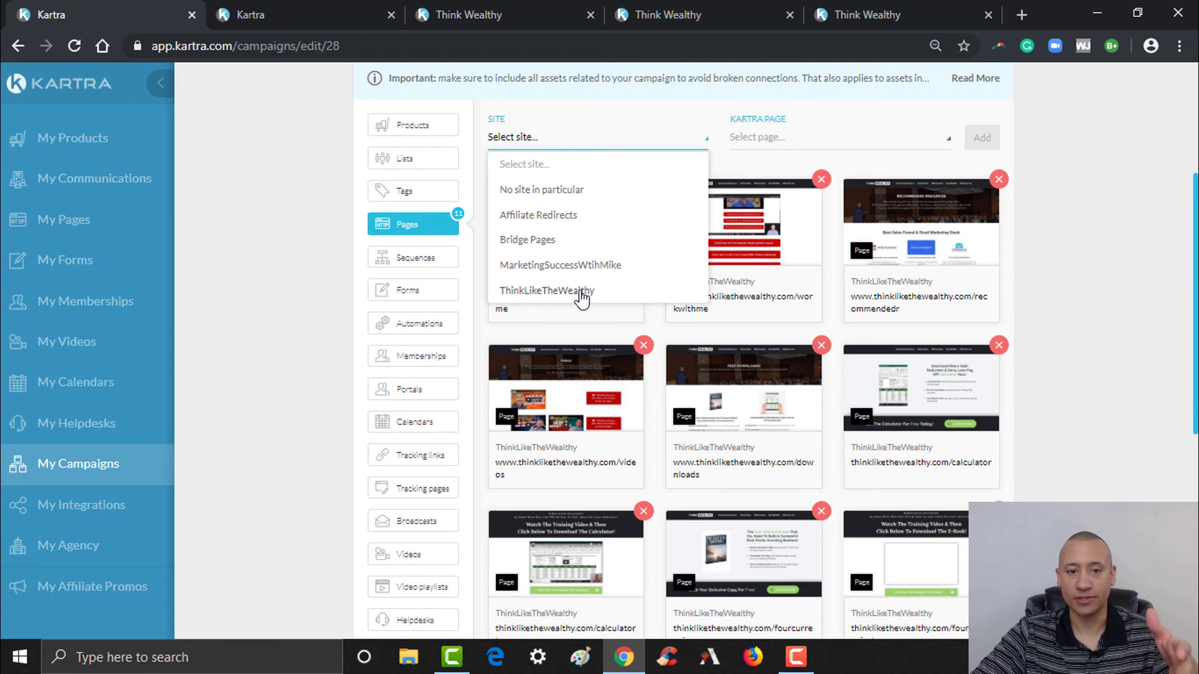
click(582, 292)
click(784, 145)
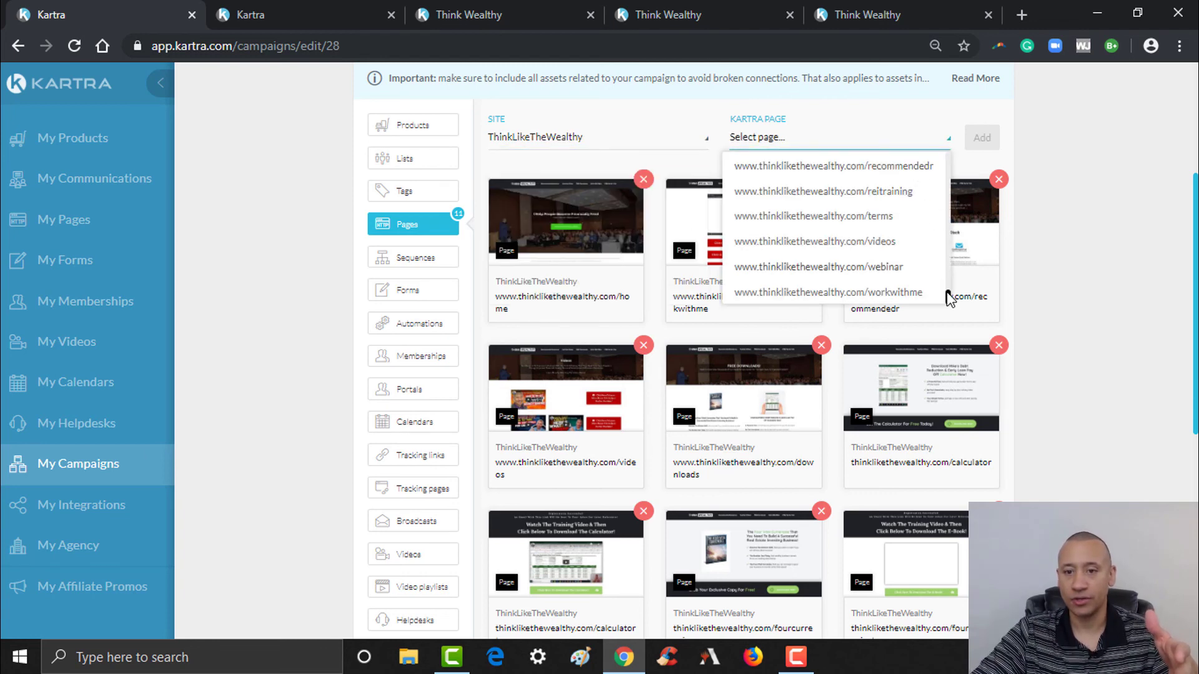
scroll(948, 298, up, 3)
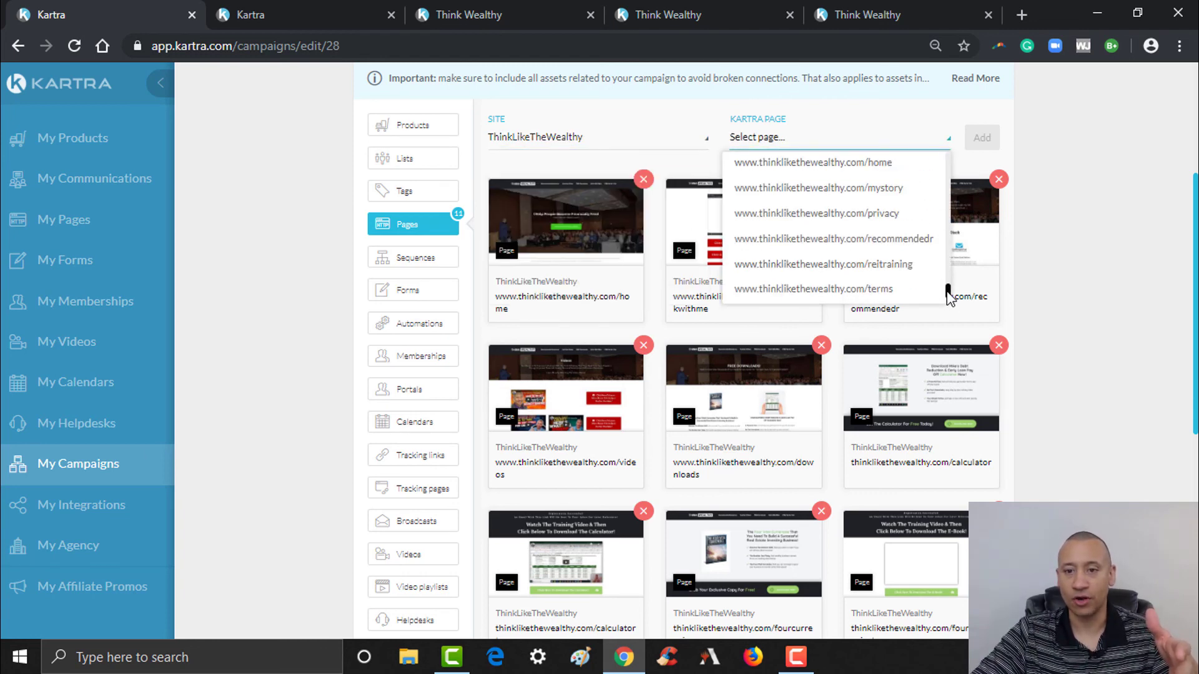
scroll(948, 294, up, 3)
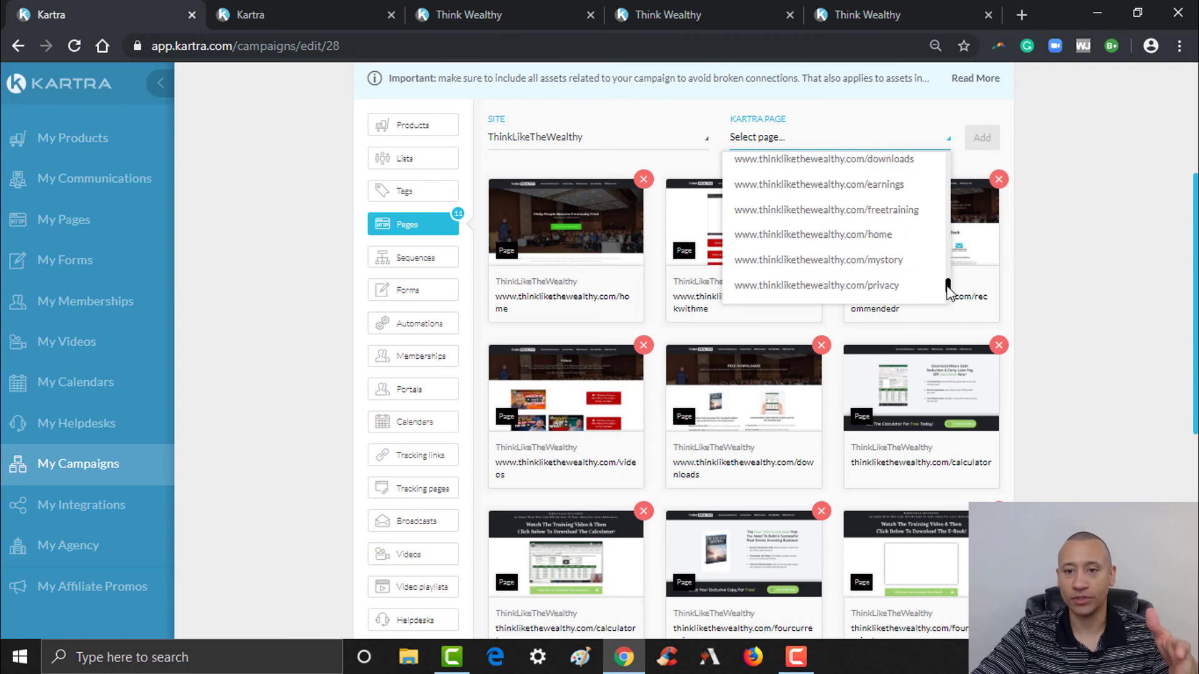
click(897, 214)
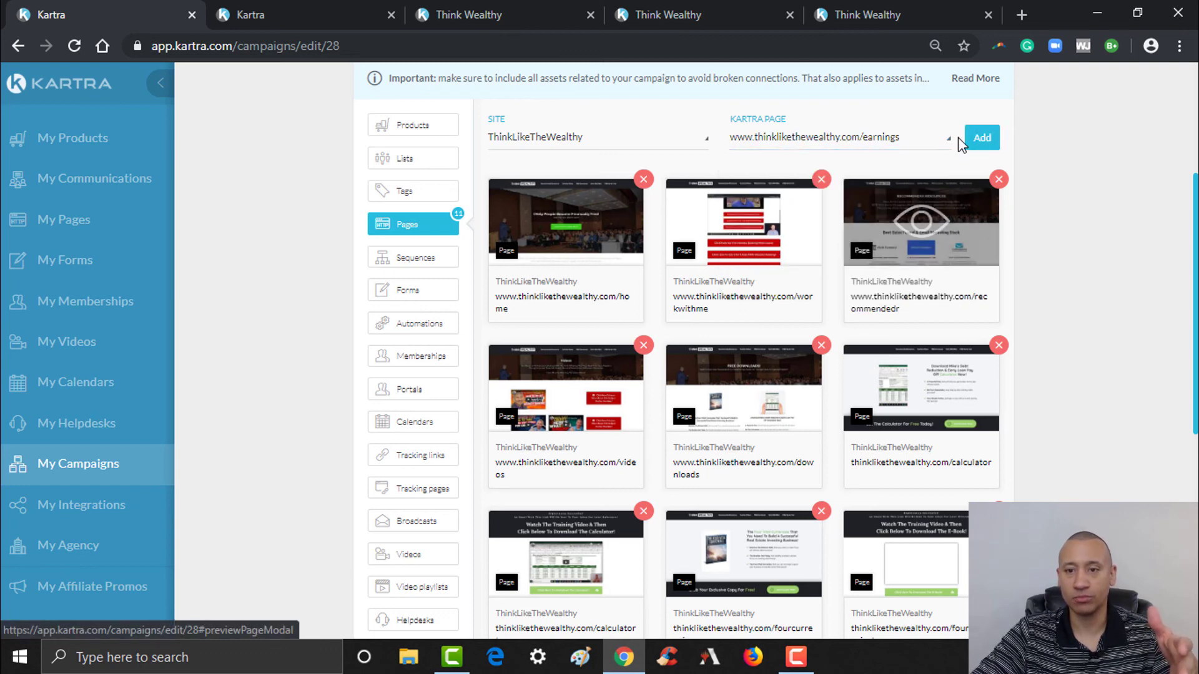
click(971, 140)
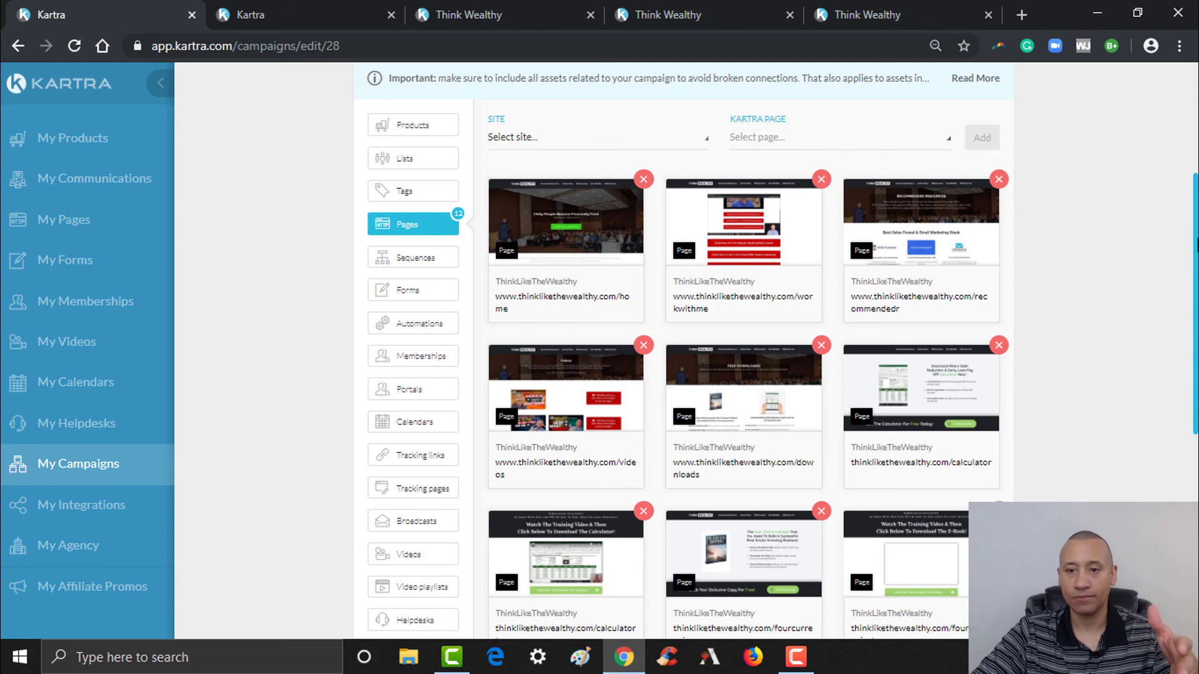
scroll(1197, 397, down, 5)
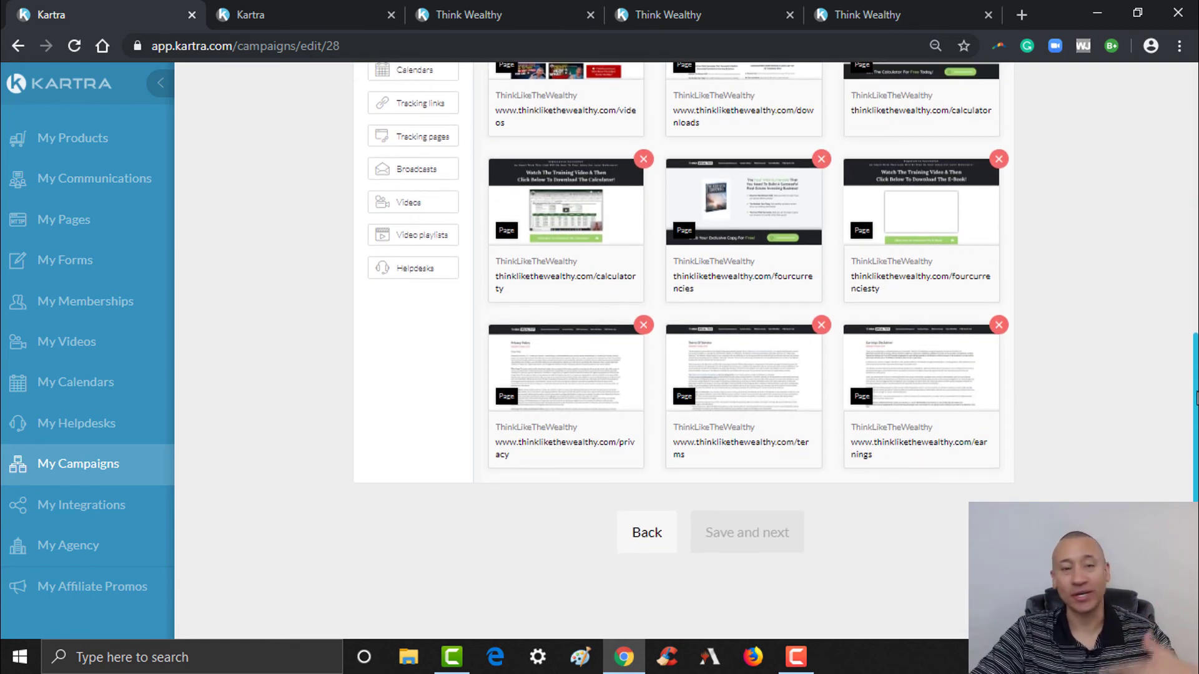
drag(1196, 397, 1197, 423)
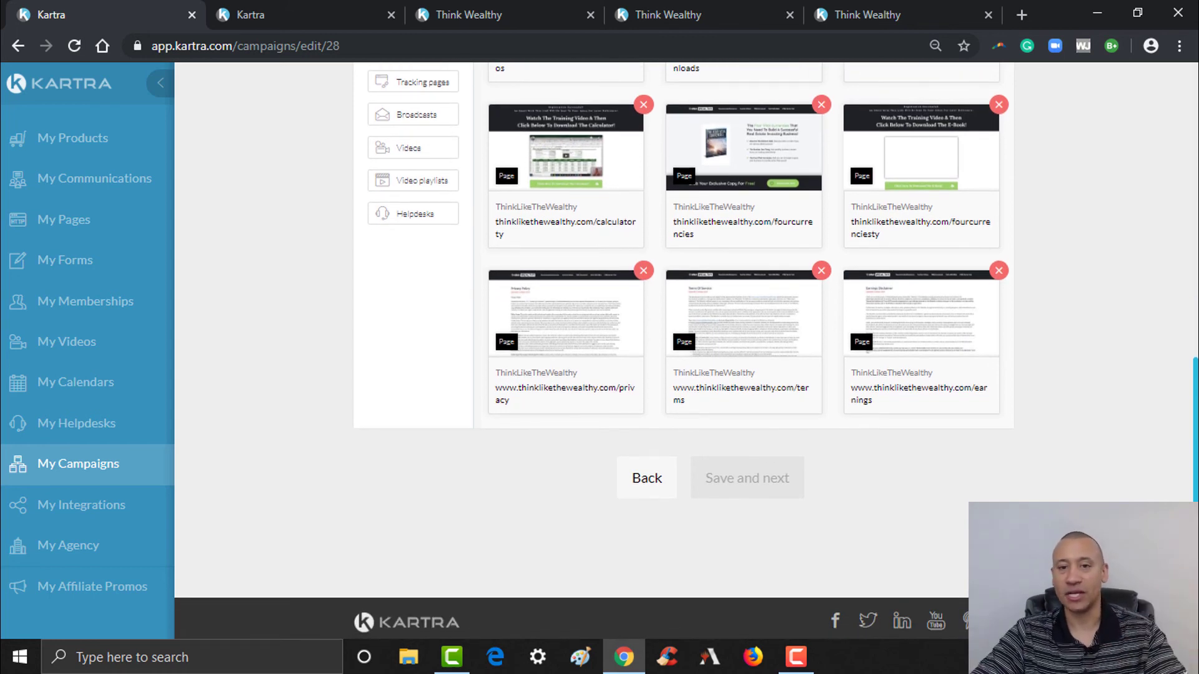
drag(1197, 423, 1196, 200)
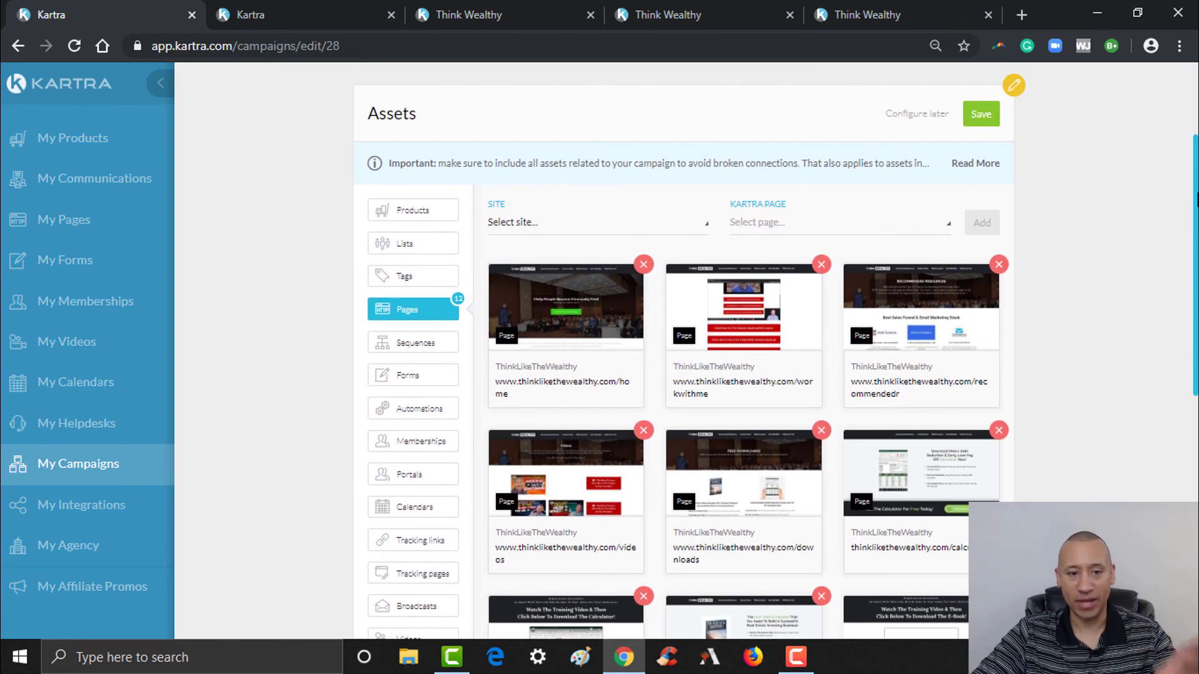
- Save the 12 ThinkLikeTheWealthy page assets and reopen the Assets editor
click(979, 117)
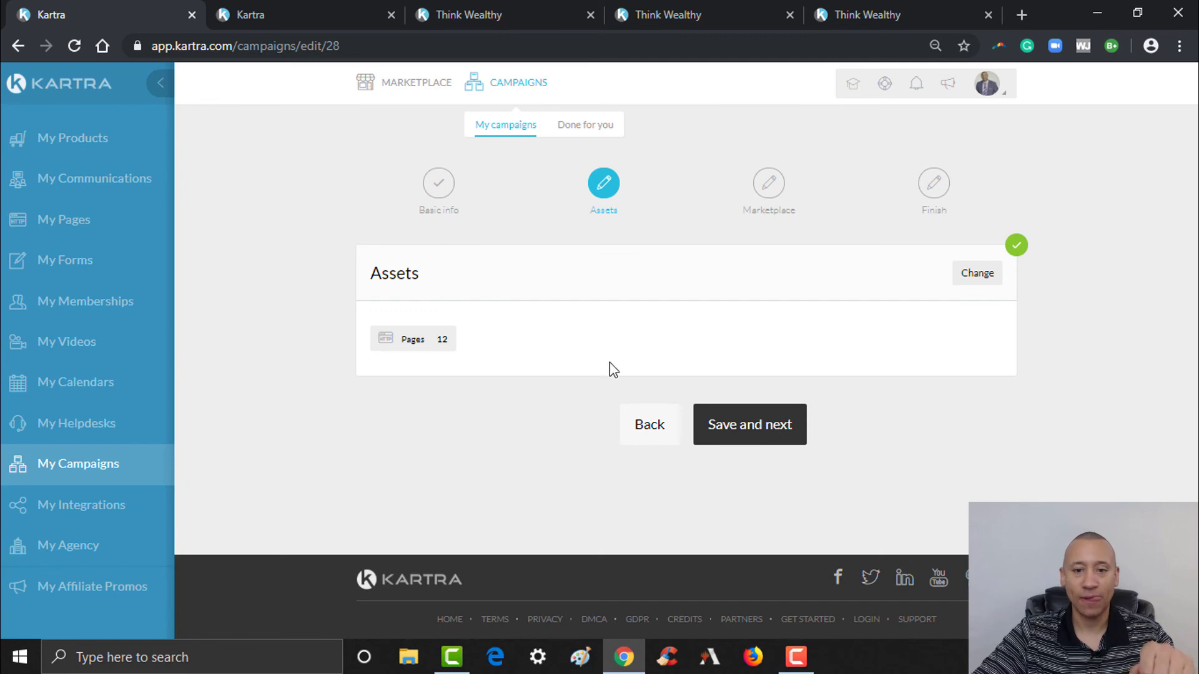
click(972, 282)
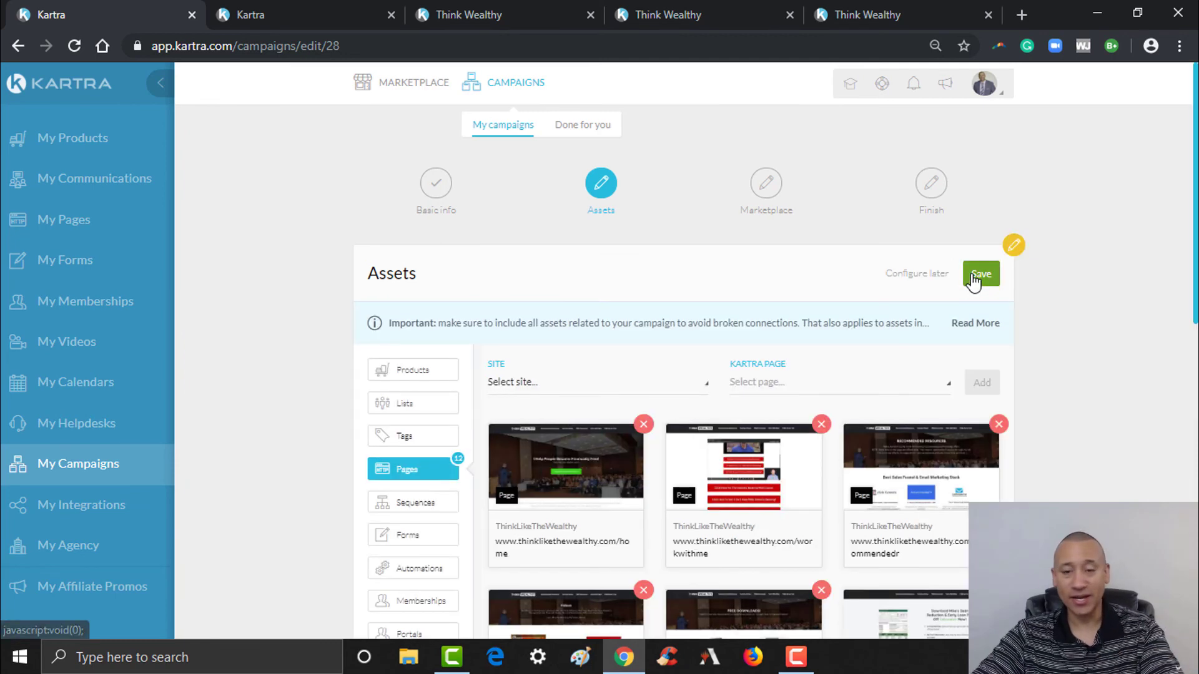
scroll(687, 374, down, 5)
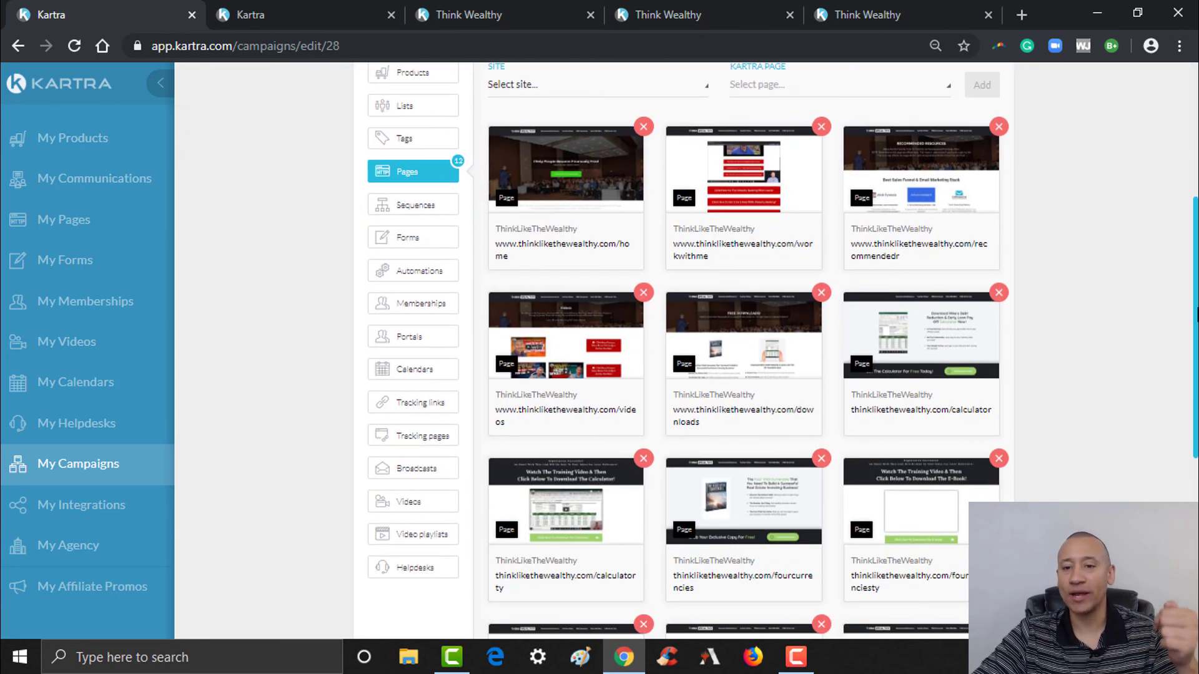
scroll(1066, 231, up, 4)
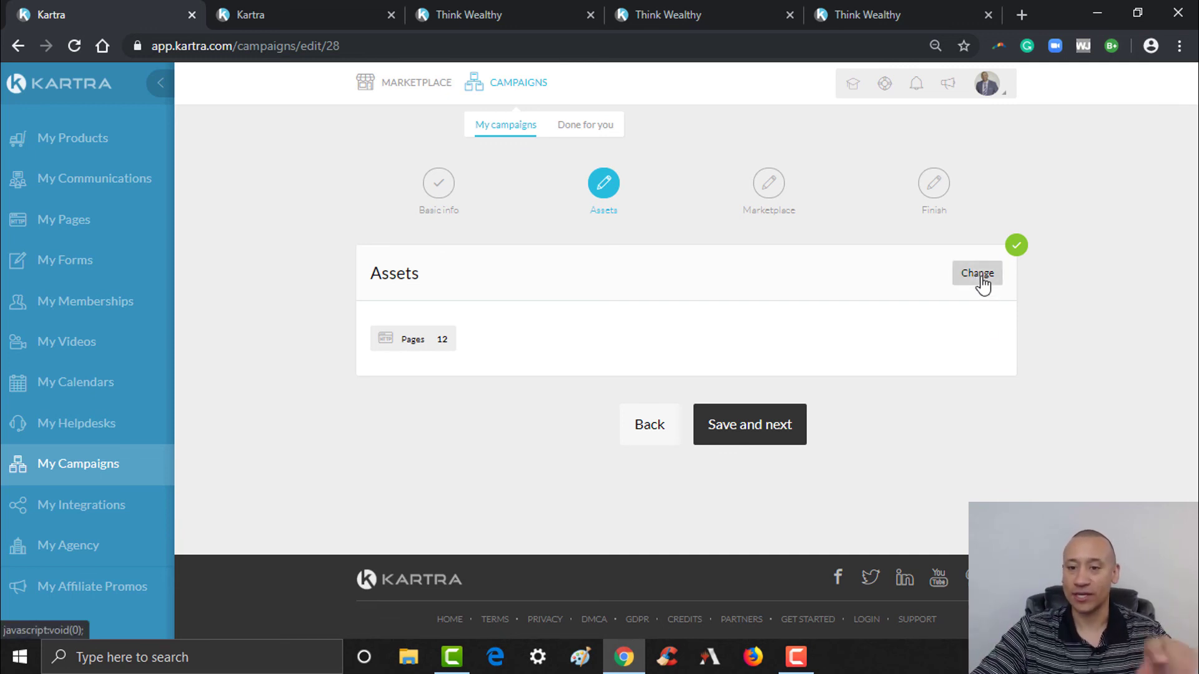
click(977, 273)
scroll(781, 313, down, 4)
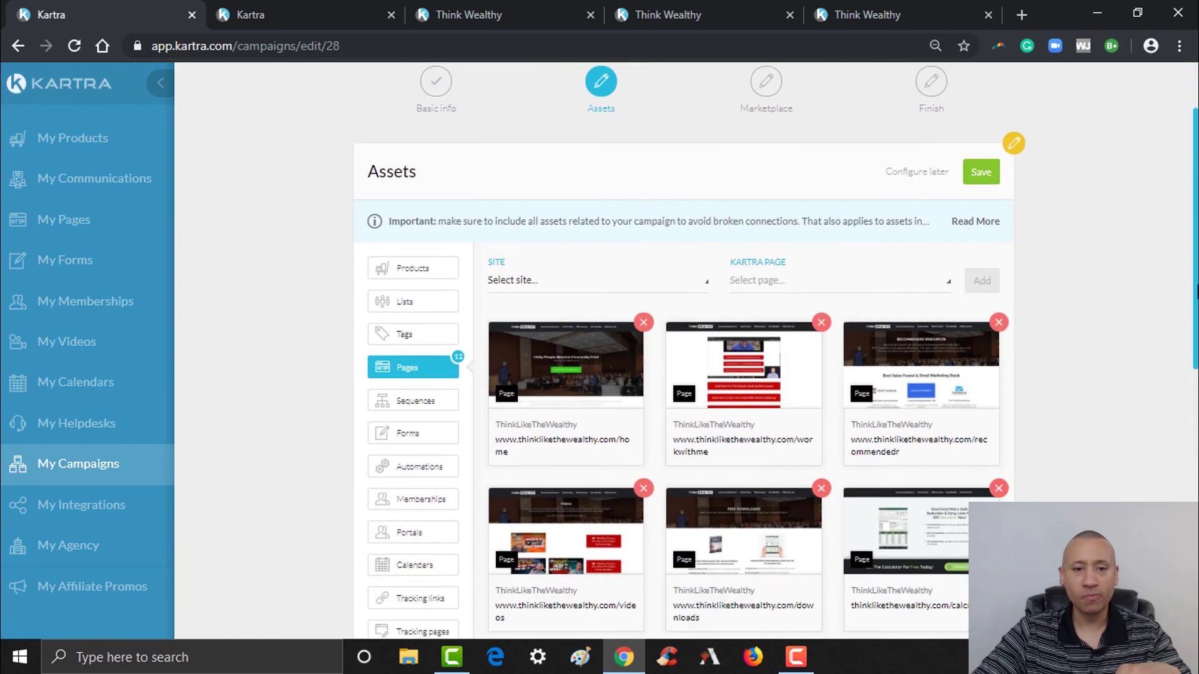
scroll(438, 274, up, 1)
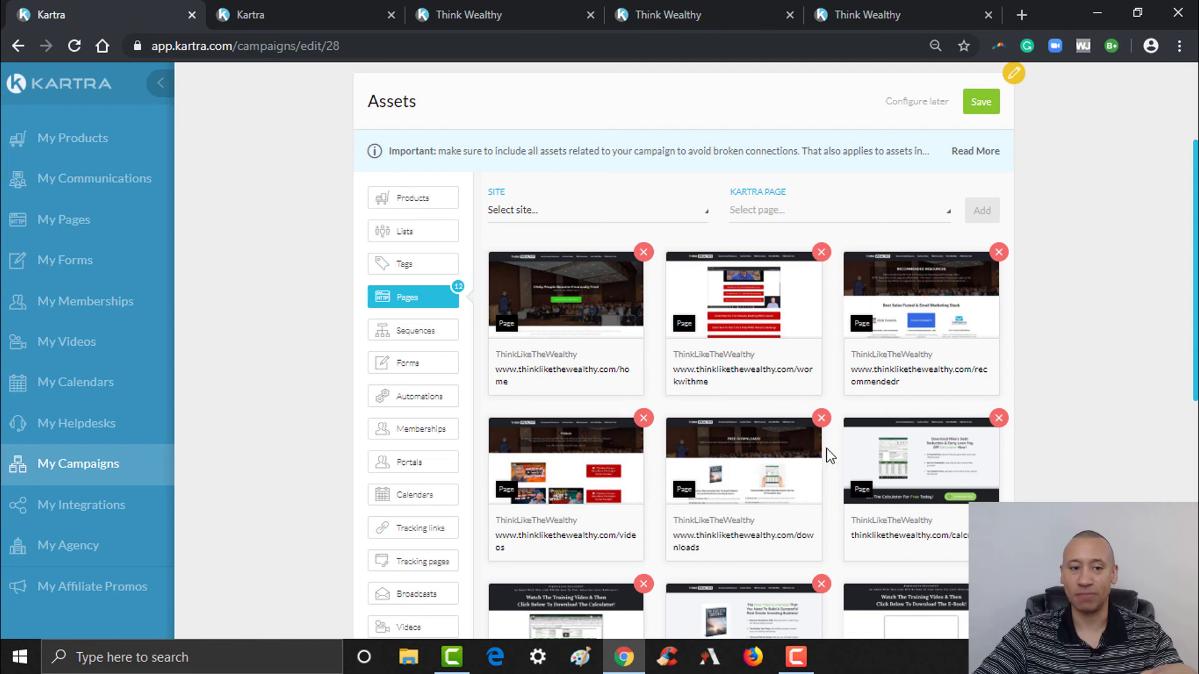
- Add the Think Wealthy - ThinkLikeTheWealthy.com list and save, showing Lists 1, Pages 12
click(441, 241)
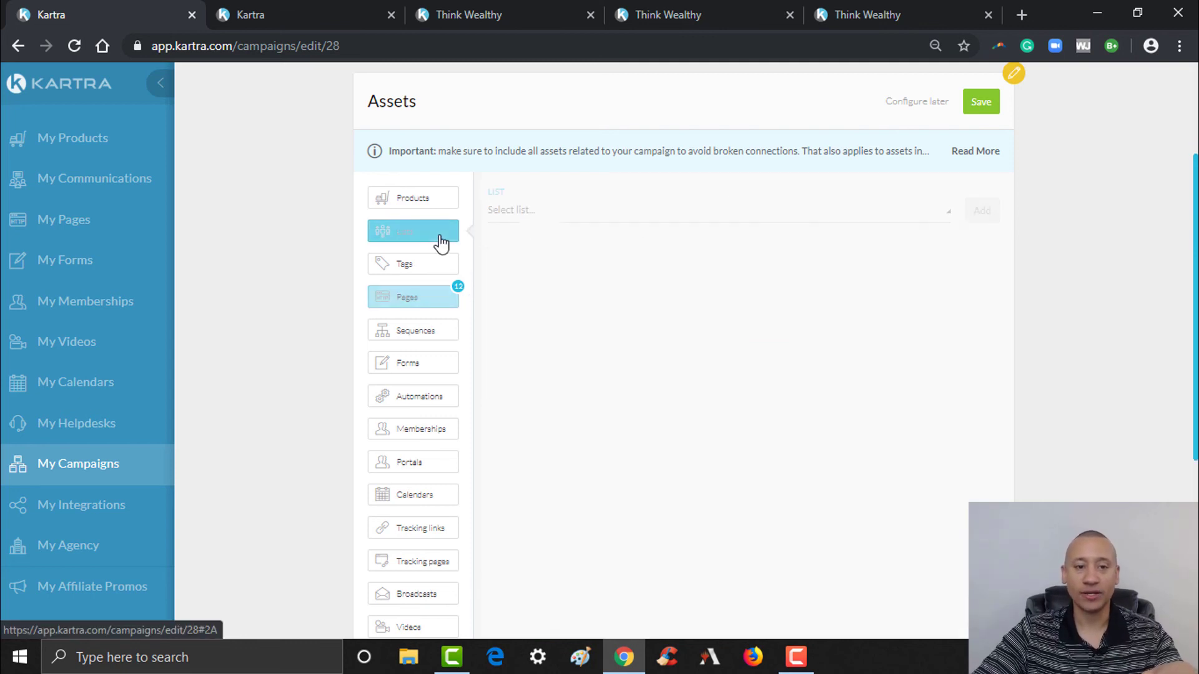
click(901, 222)
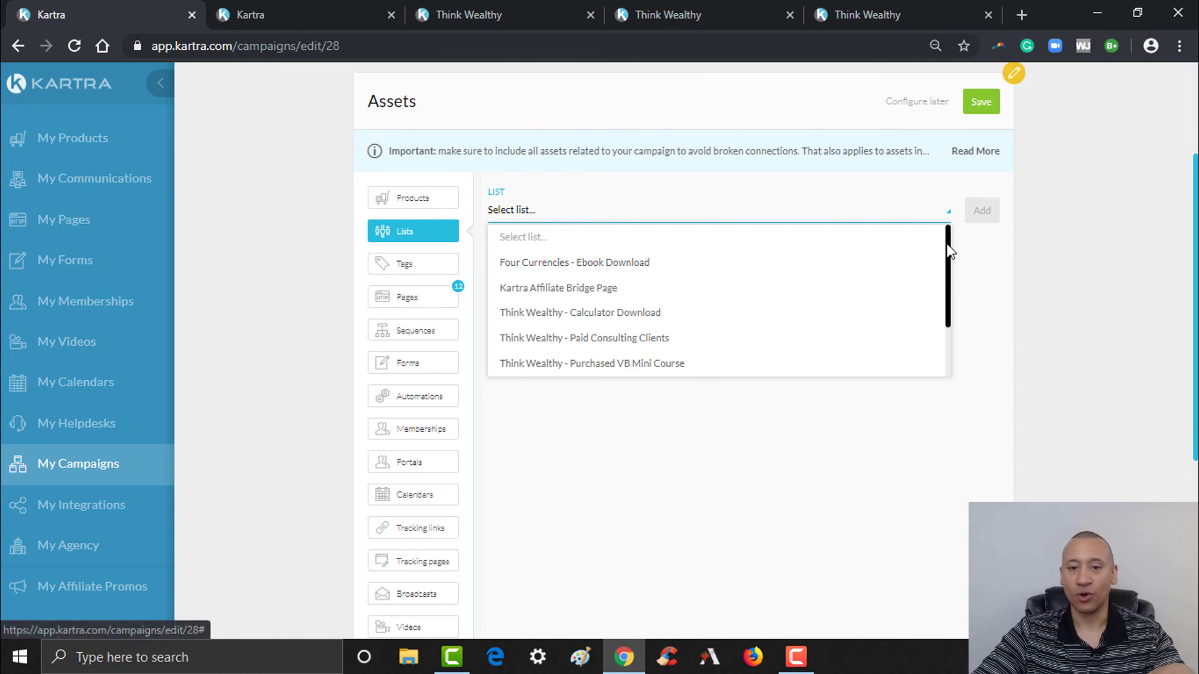
mouse_move(948, 250)
mouse_down()
mouse_move(944, 310)
mouse_move(955, 246)
mouse_up()
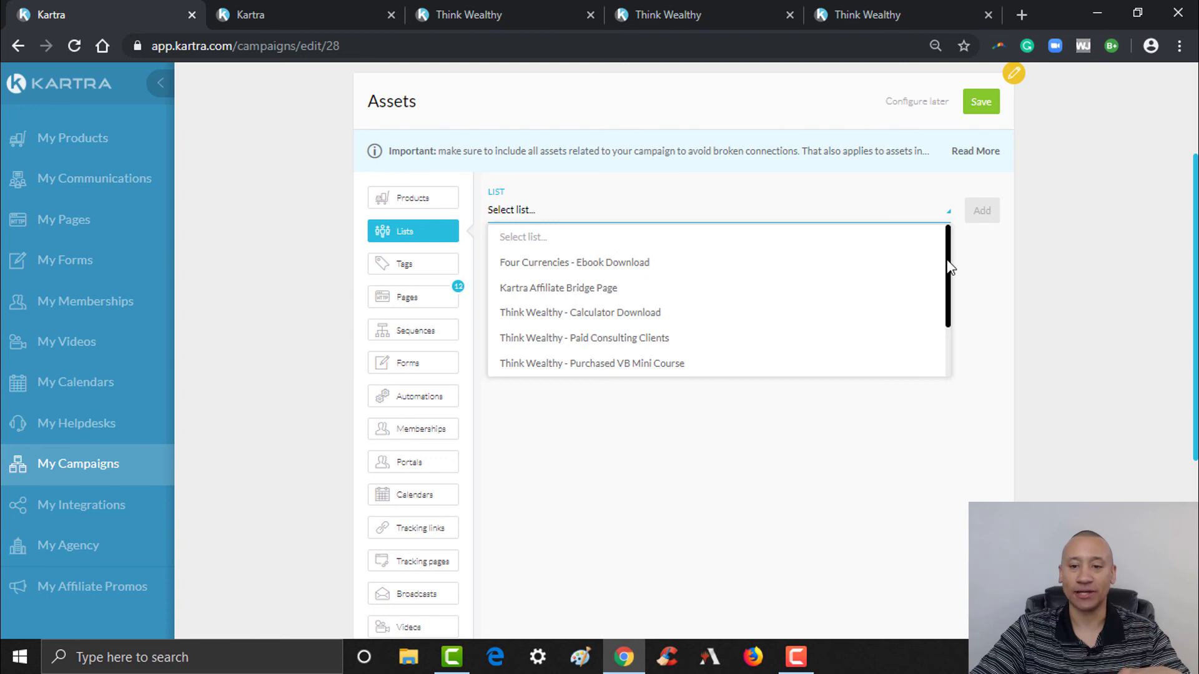
drag(947, 260, 955, 345)
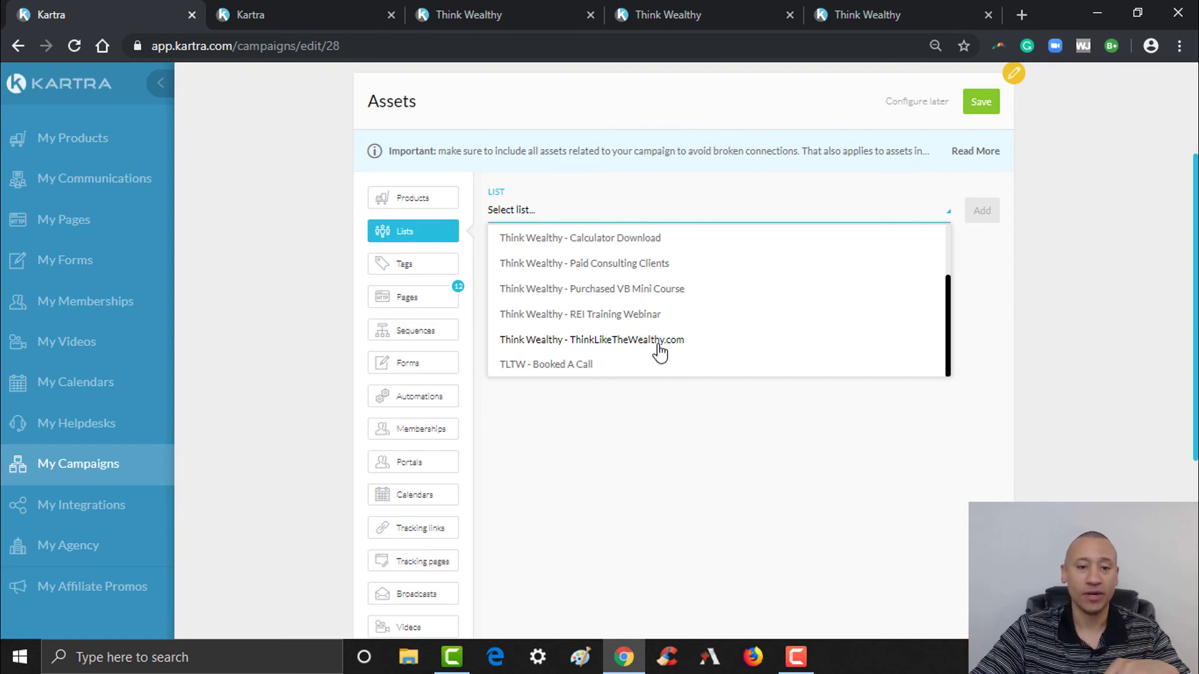
click(659, 349)
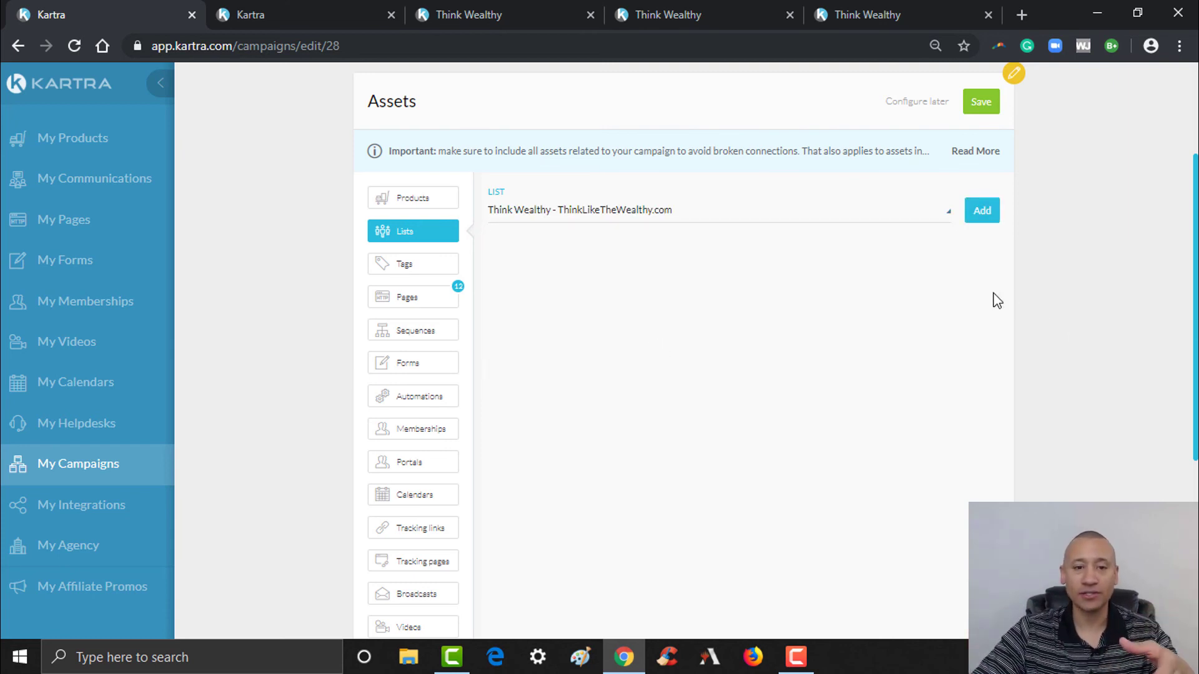
click(985, 214)
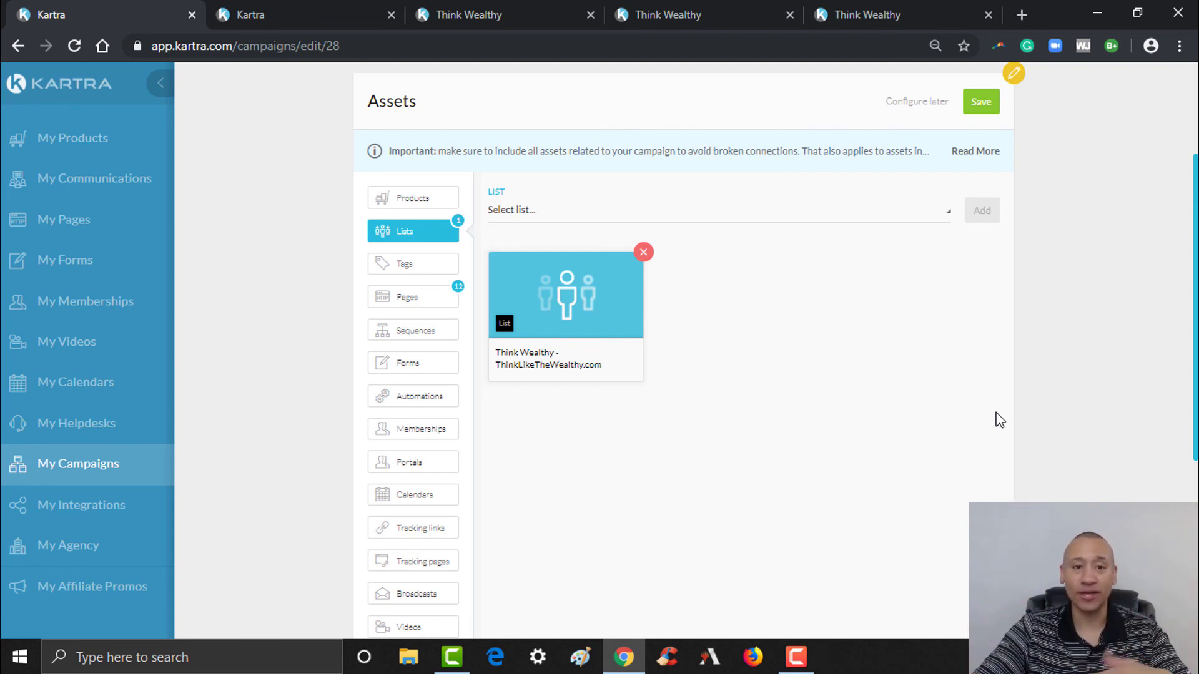
click(982, 105)
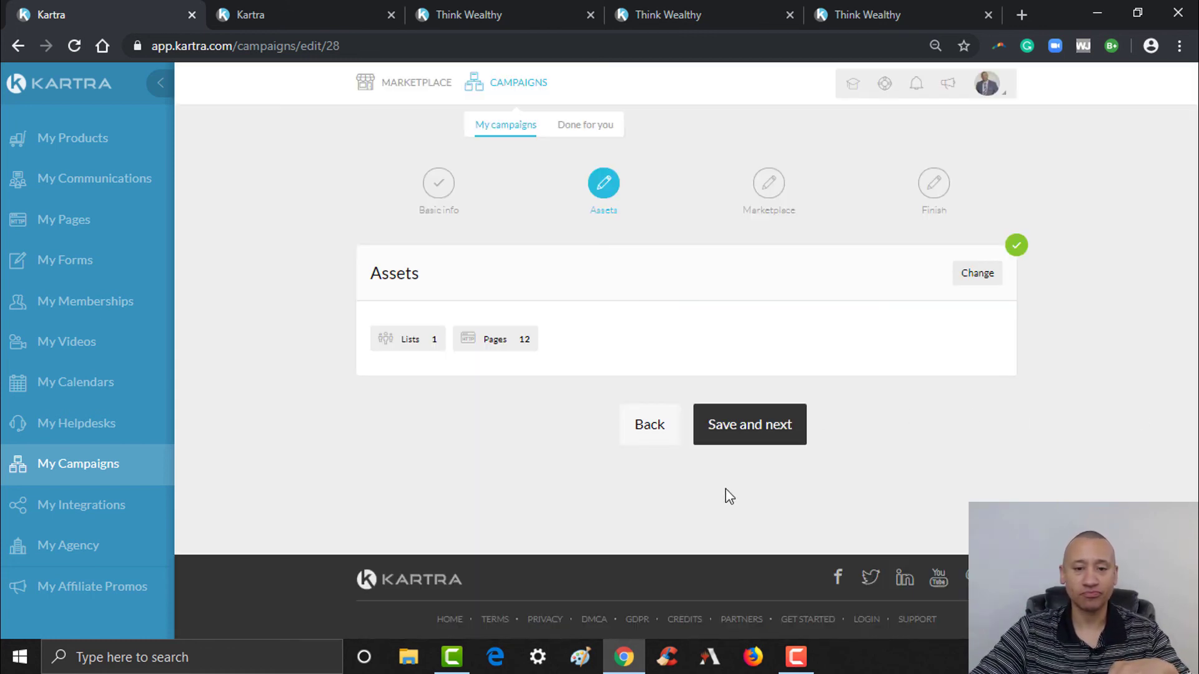
- Reopen the assets and add the Think Wealthy - Downloaded Calculator tag
click(984, 279)
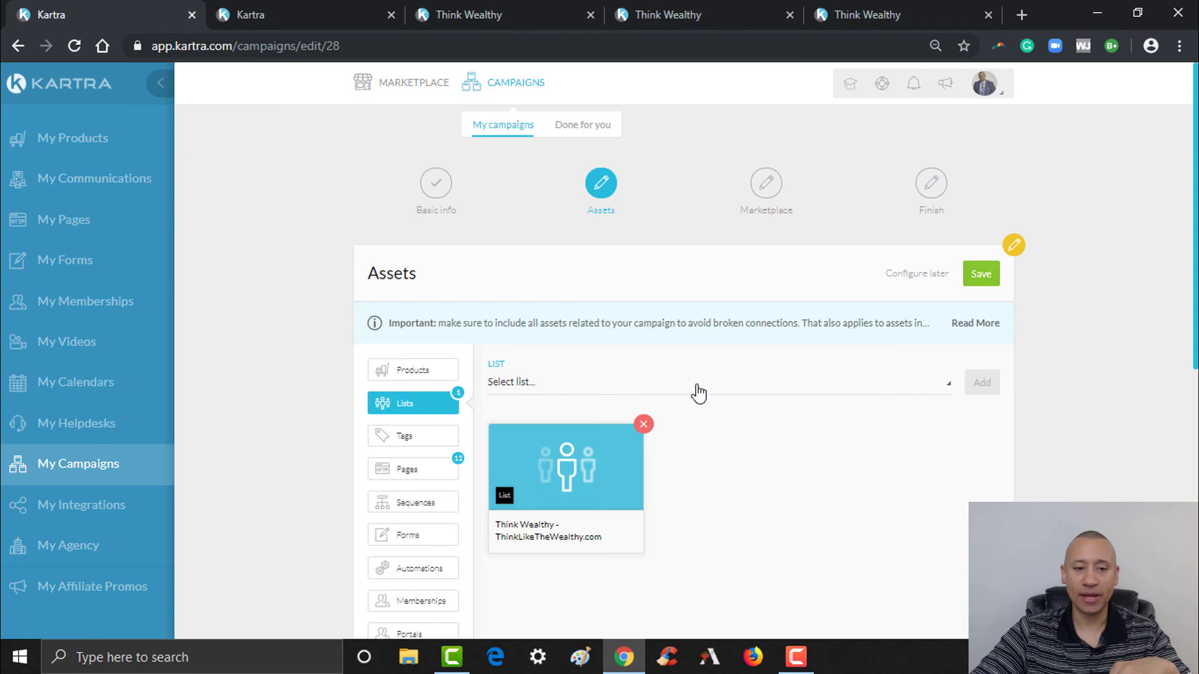
scroll(853, 383, down, 3)
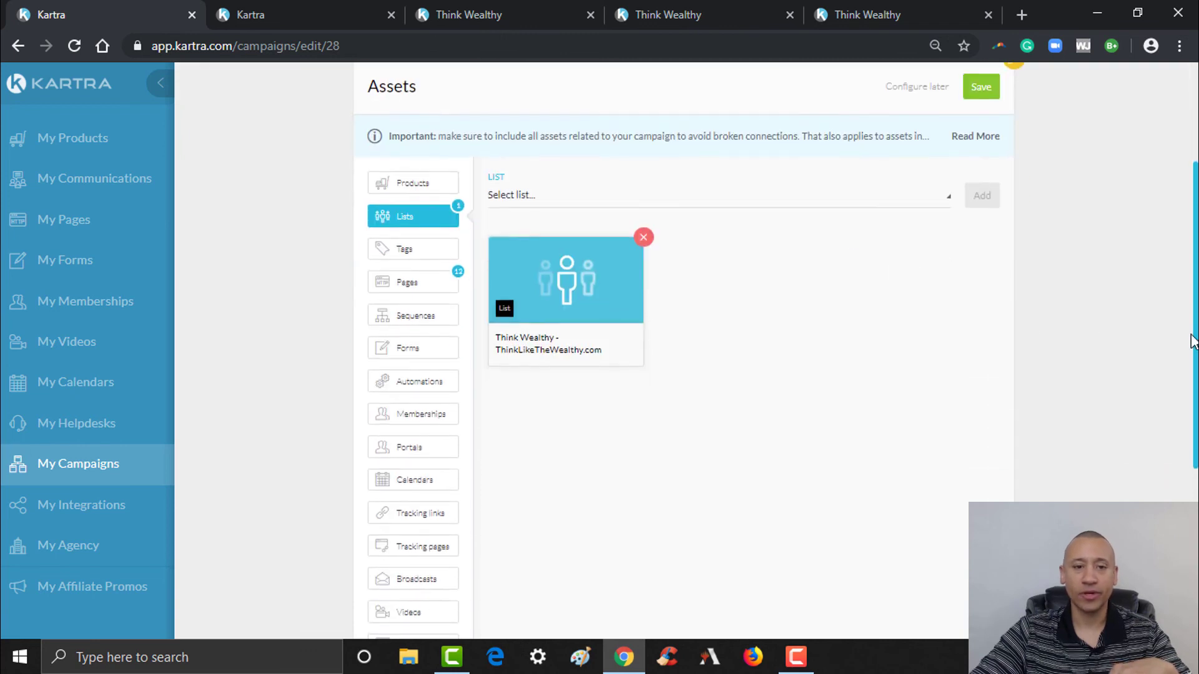
click(432, 251)
click(550, 194)
click(550, 272)
click(815, 204)
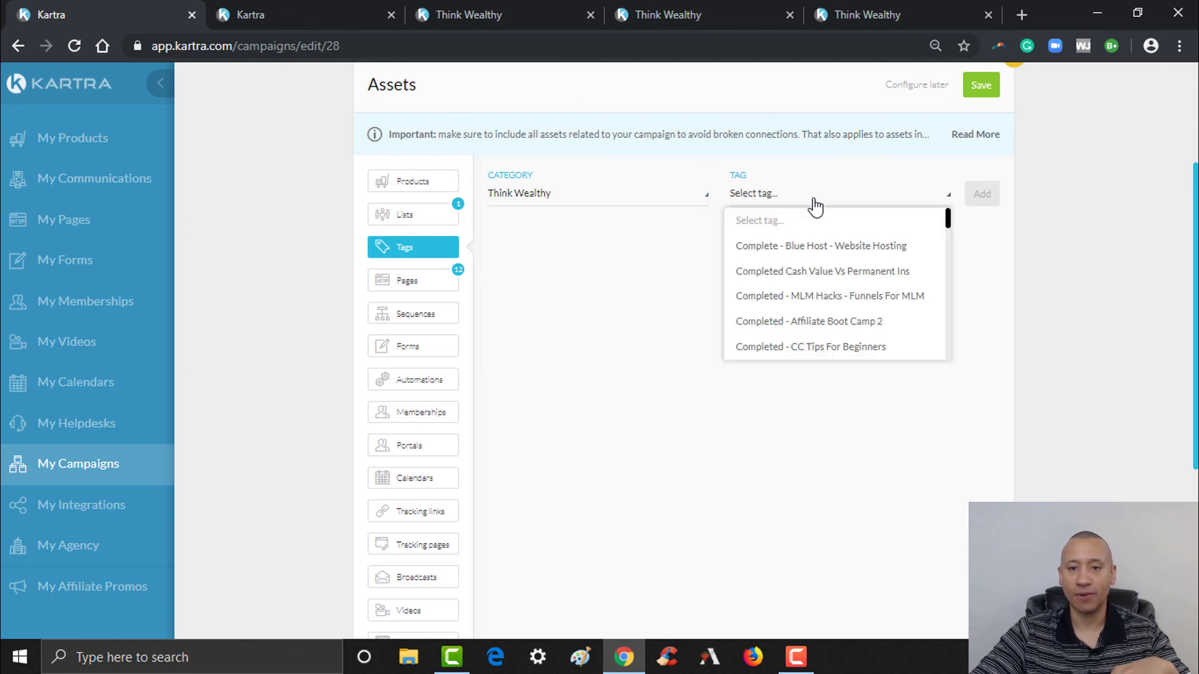
drag(948, 216, 951, 336)
click(868, 269)
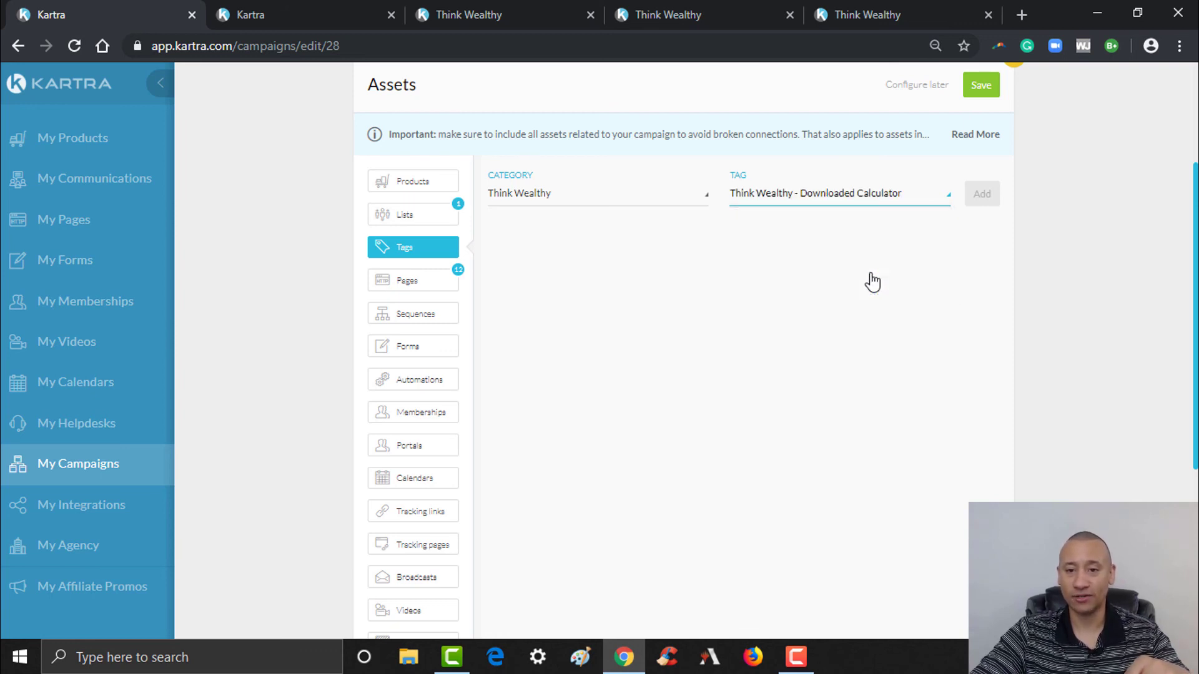
click(984, 197)
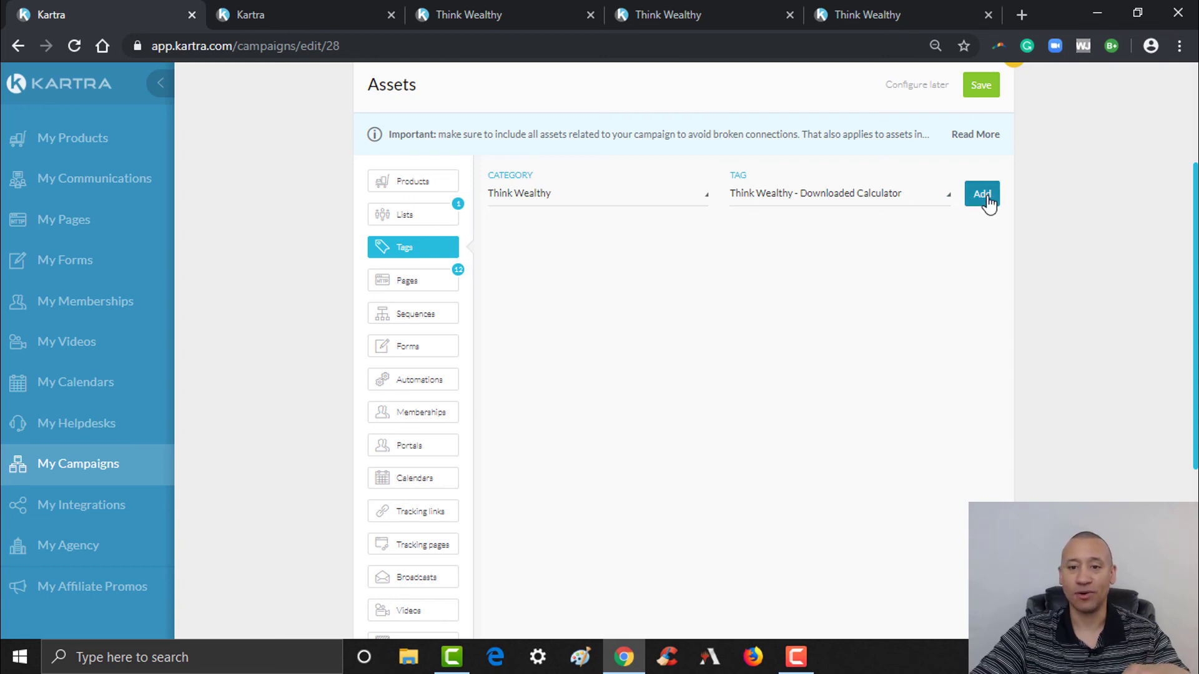
- Add the Think Wealthy - Downloaded Four Cur Book tag from the Think Wealthy category
click(643, 198)
click(554, 275)
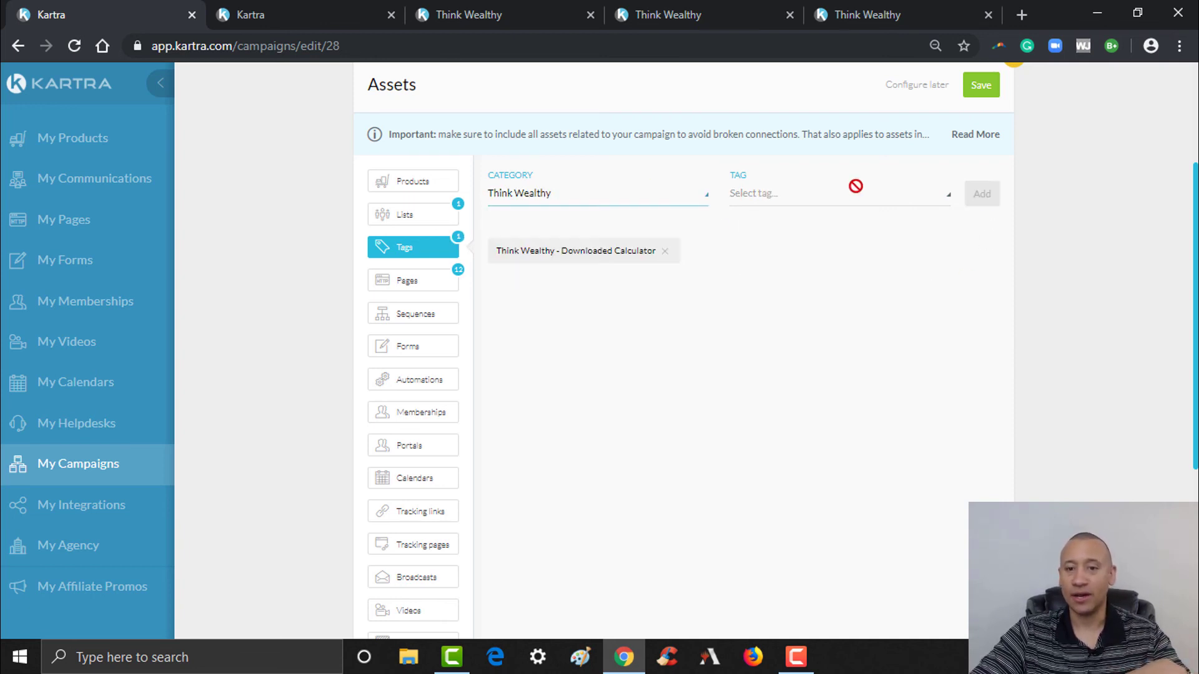
click(871, 199)
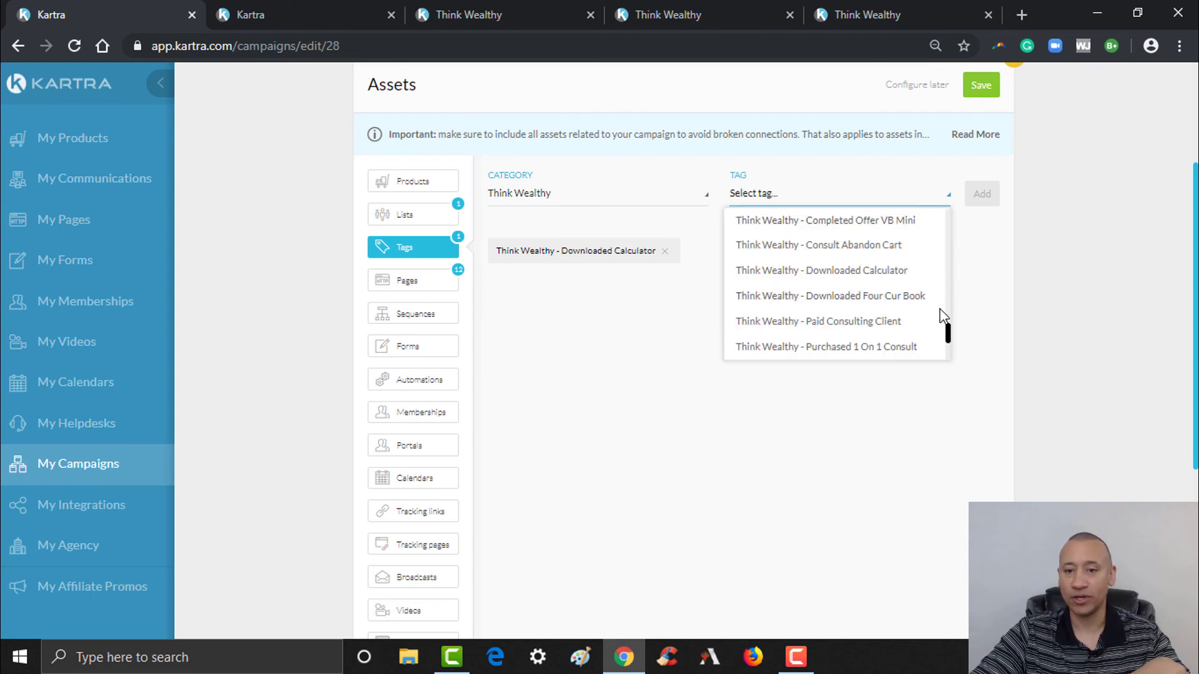
click(918, 297)
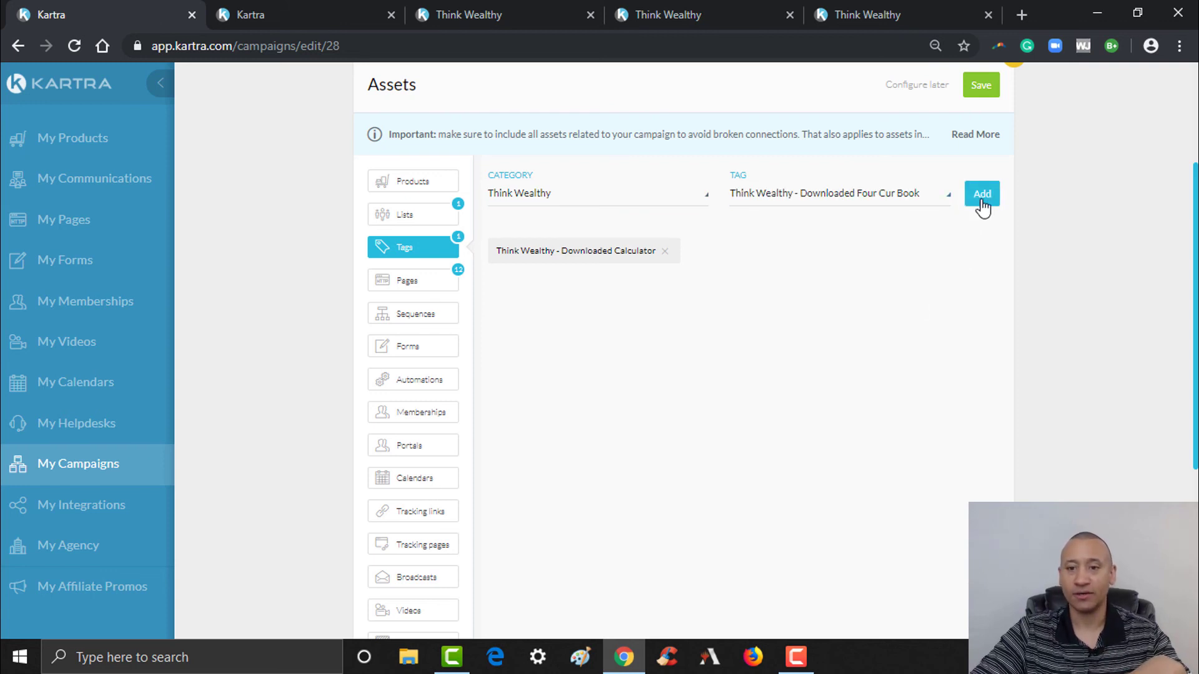
click(980, 198)
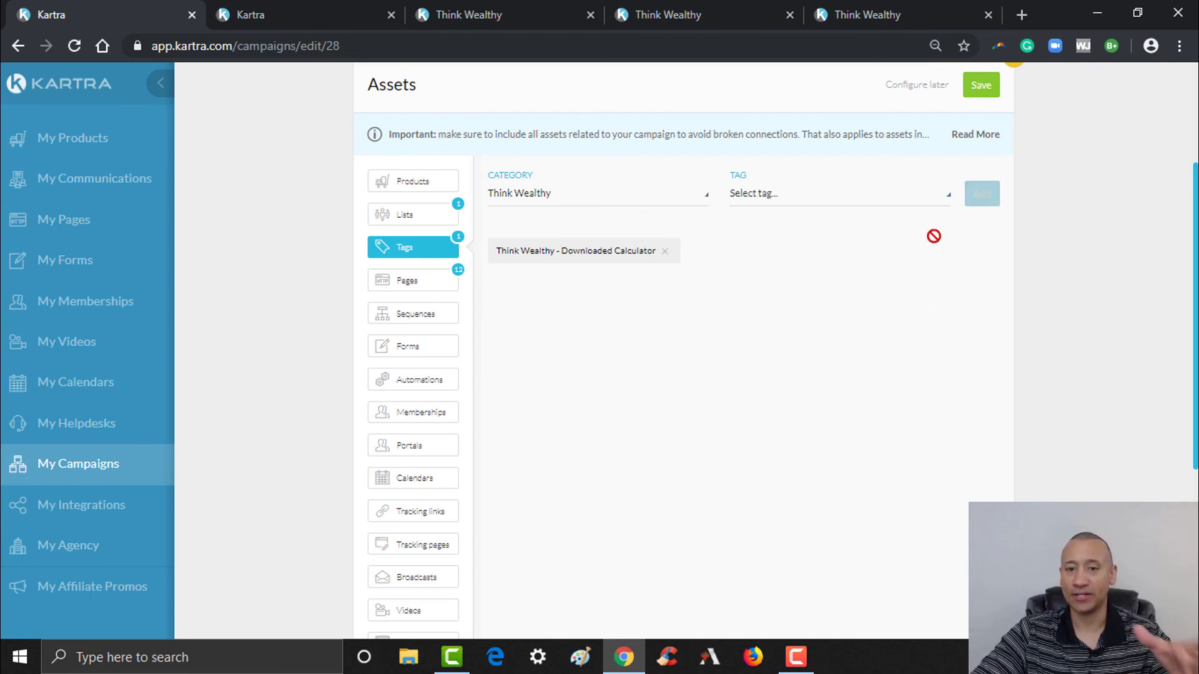
click(672, 195)
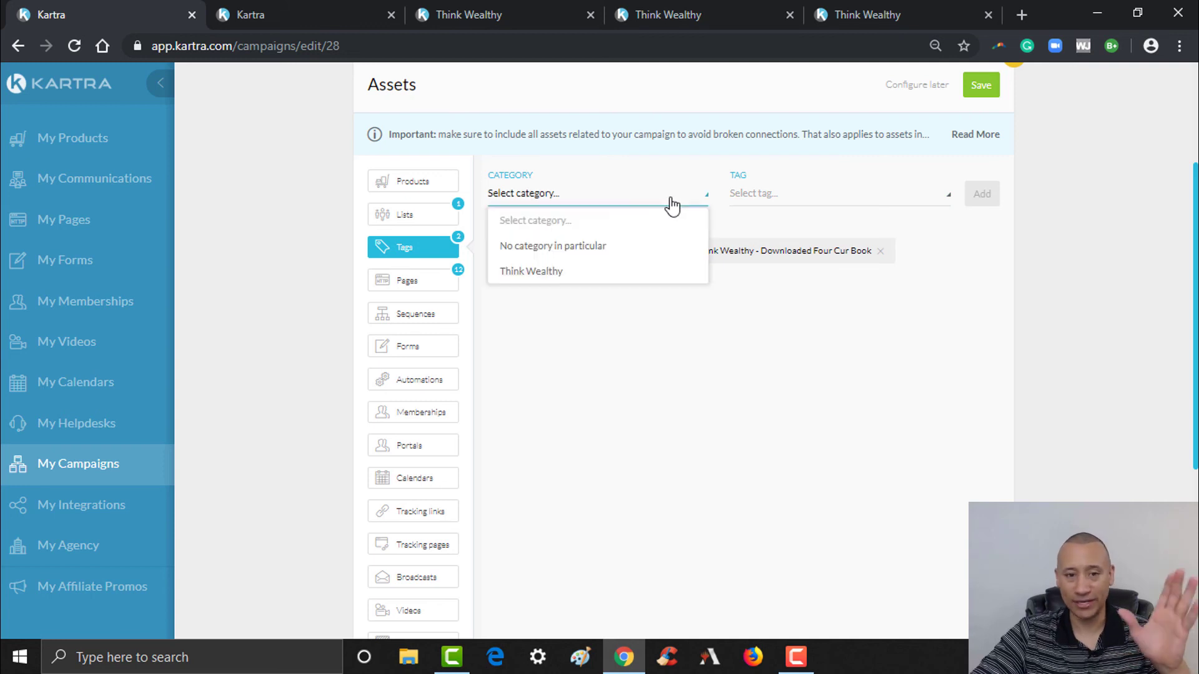
click(574, 270)
click(901, 199)
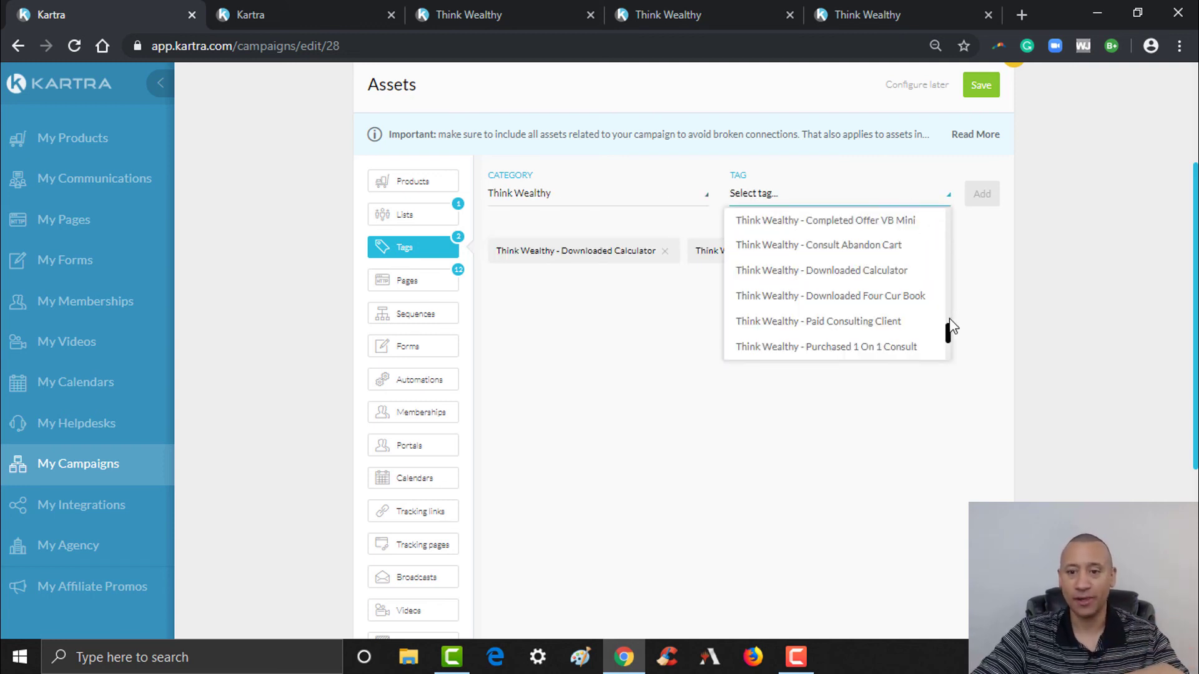
- Close the tag list without adding more and save the Assets: Lists 1, Tags 2, Pages 12
drag(948, 335, 951, 365)
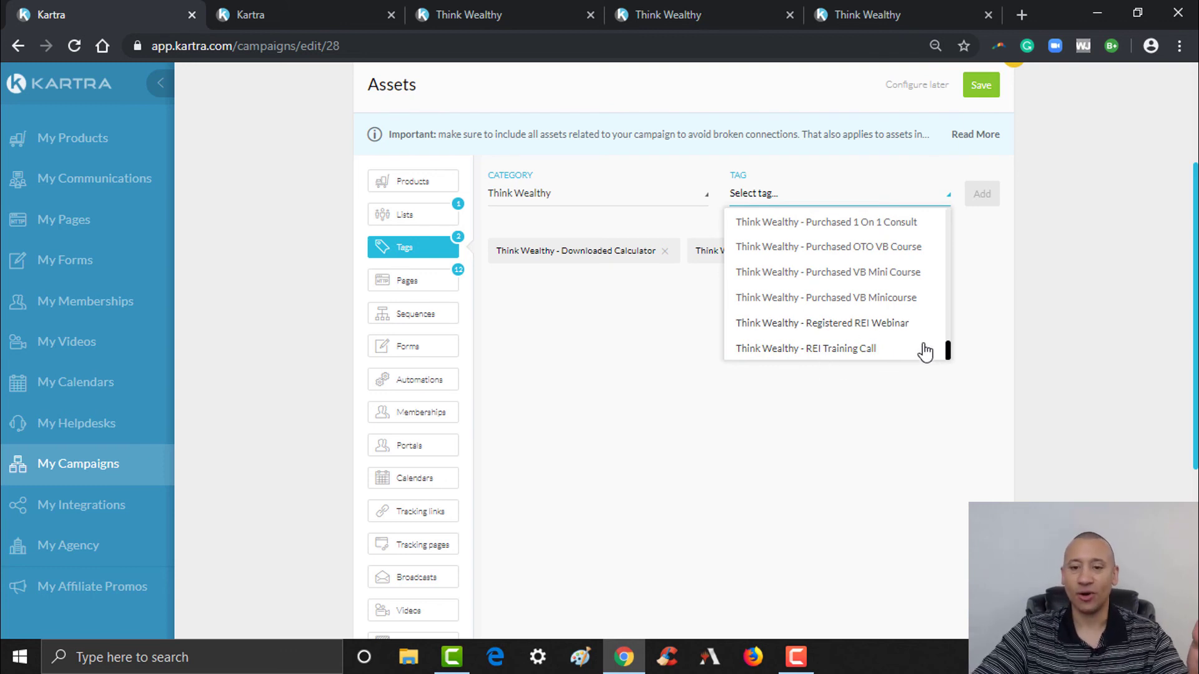
scroll(949, 352, up, 1)
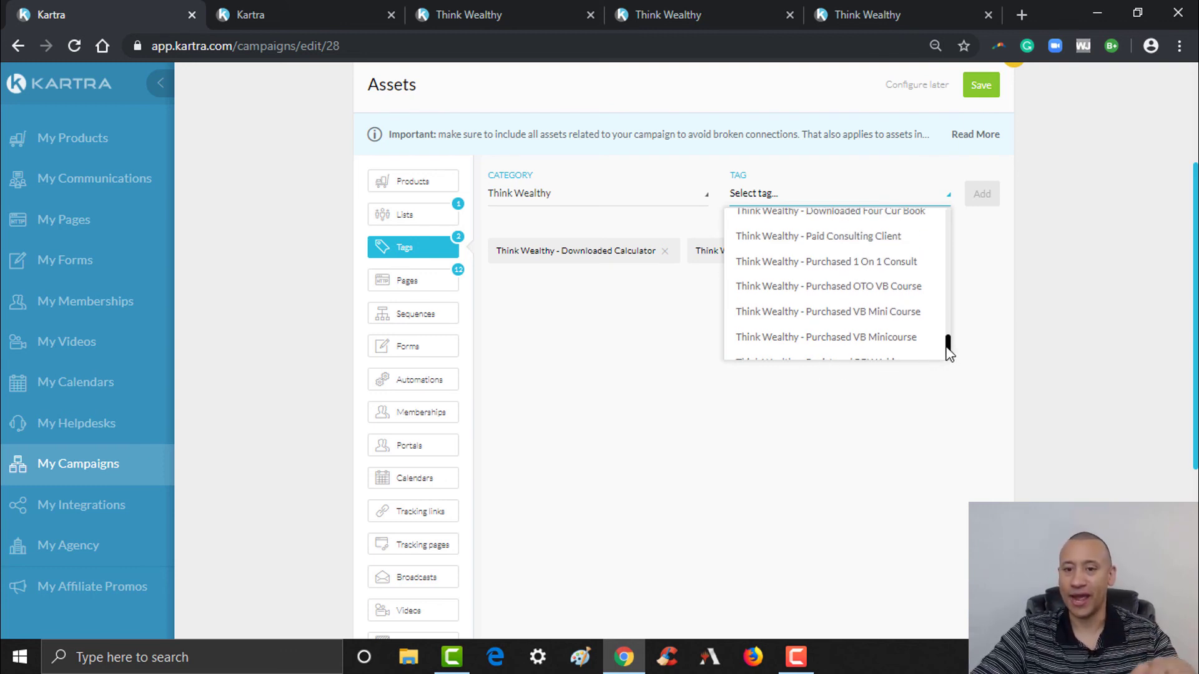
scroll(949, 349, up, 2)
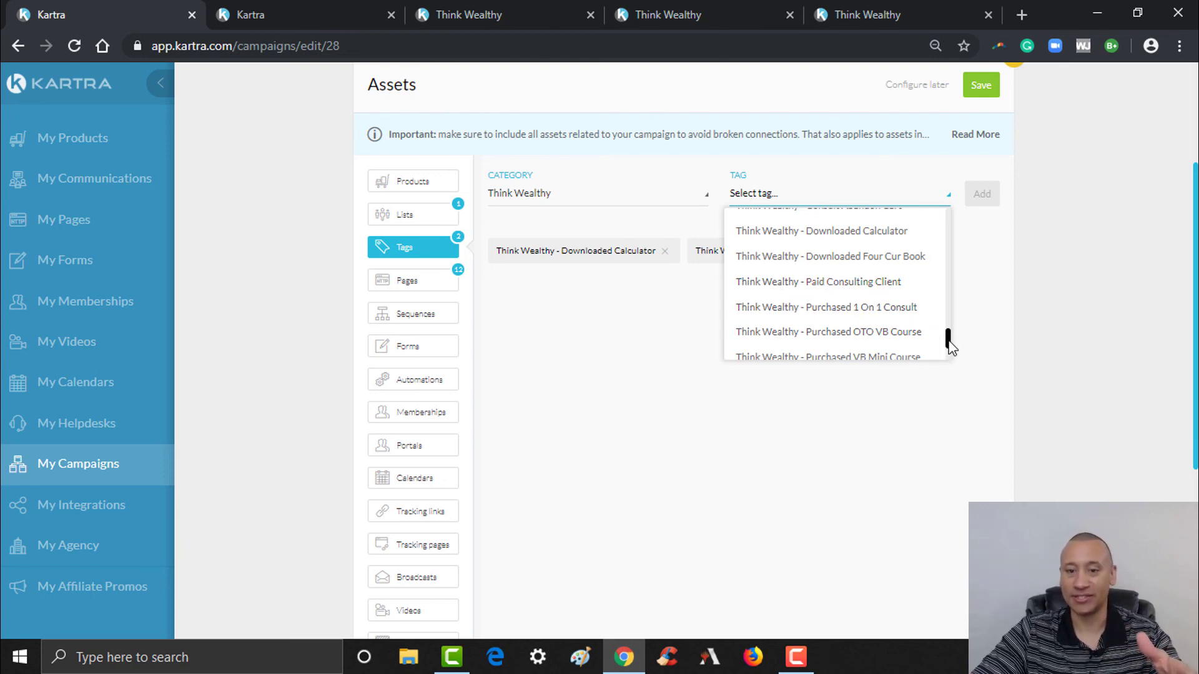
scroll(948, 340, up, 1)
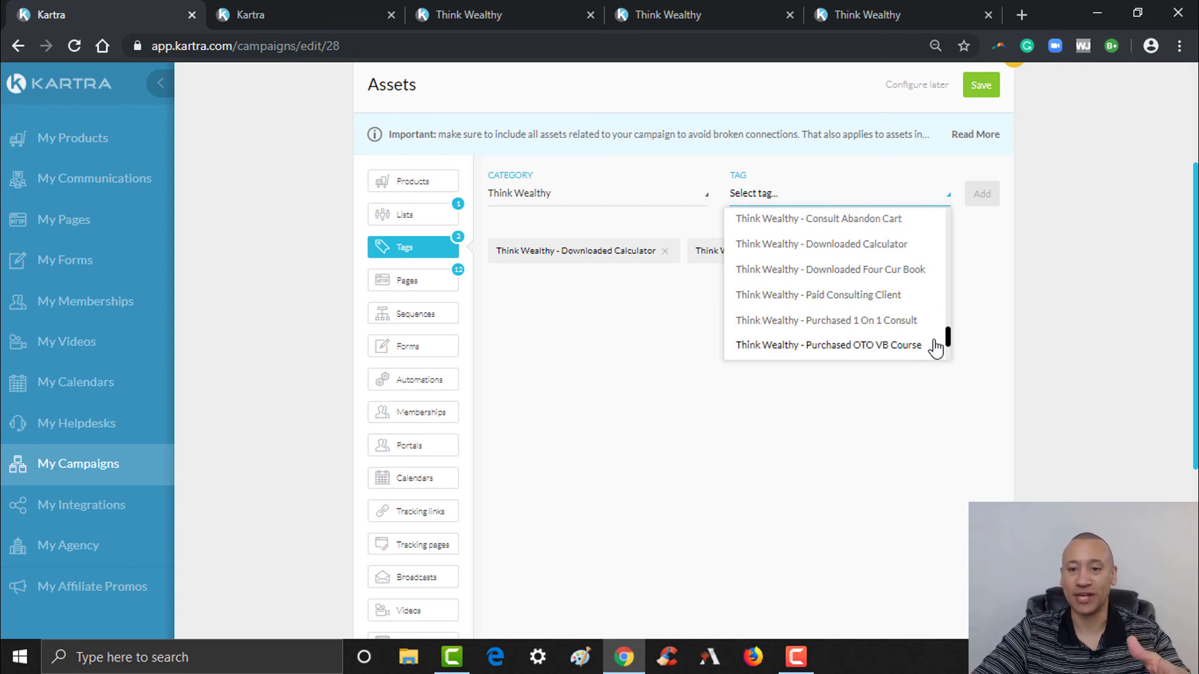
drag(948, 341, 948, 330)
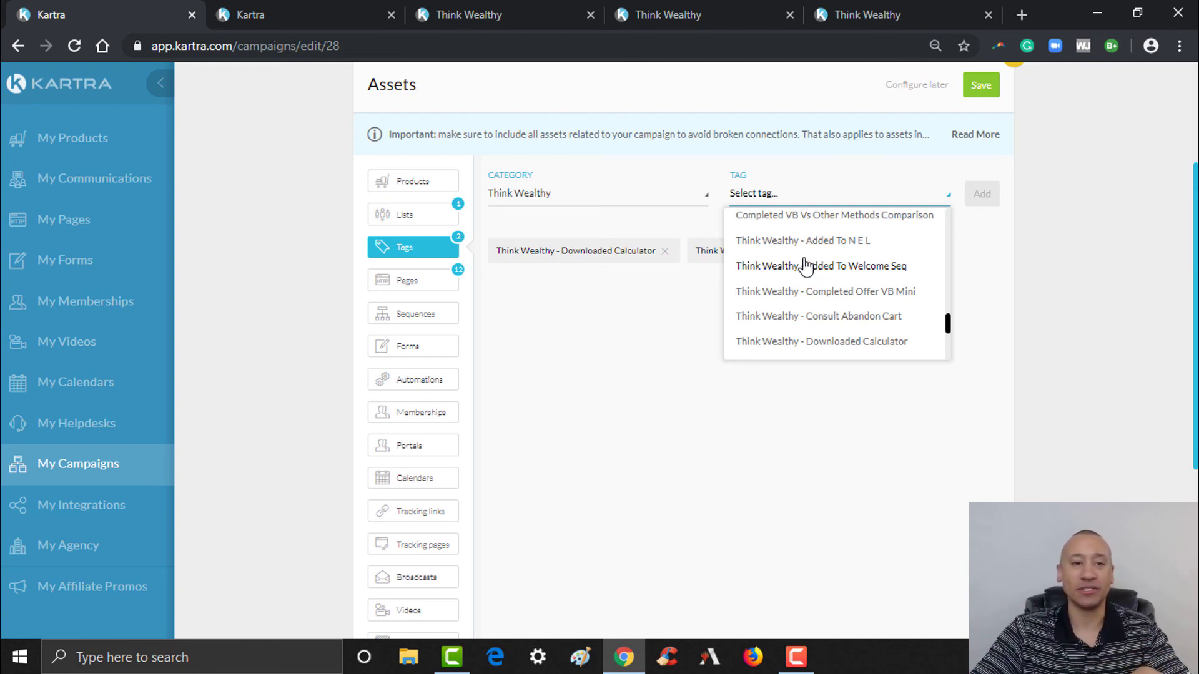
click(654, 351)
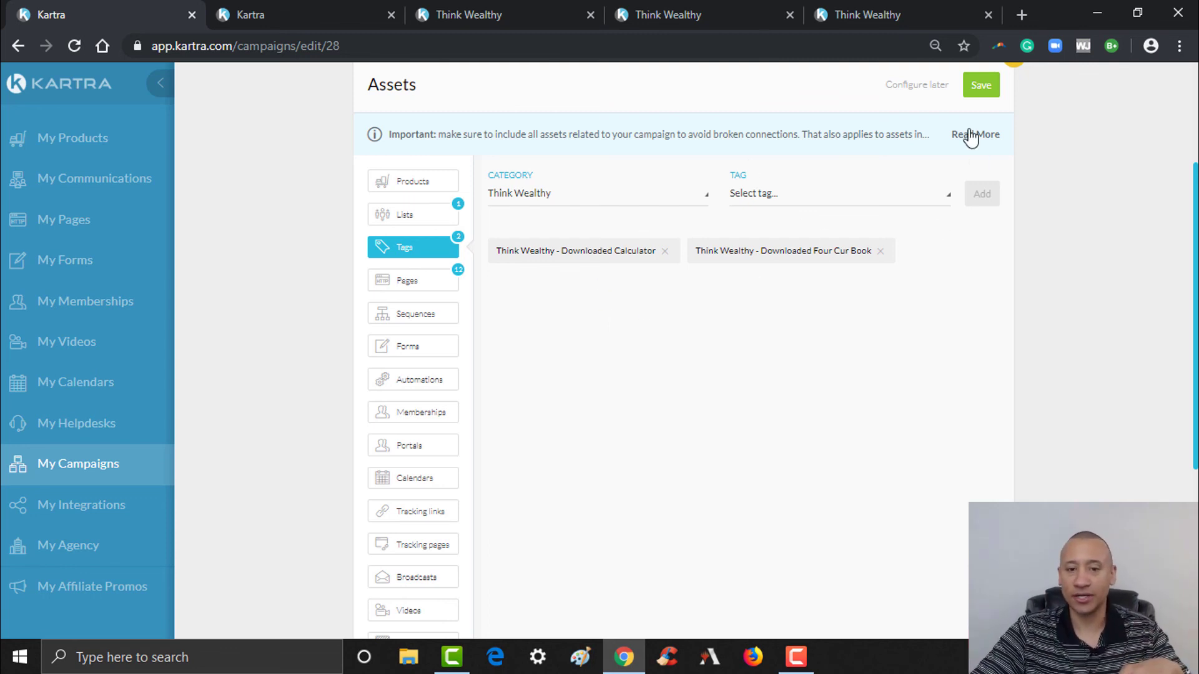
click(981, 88)
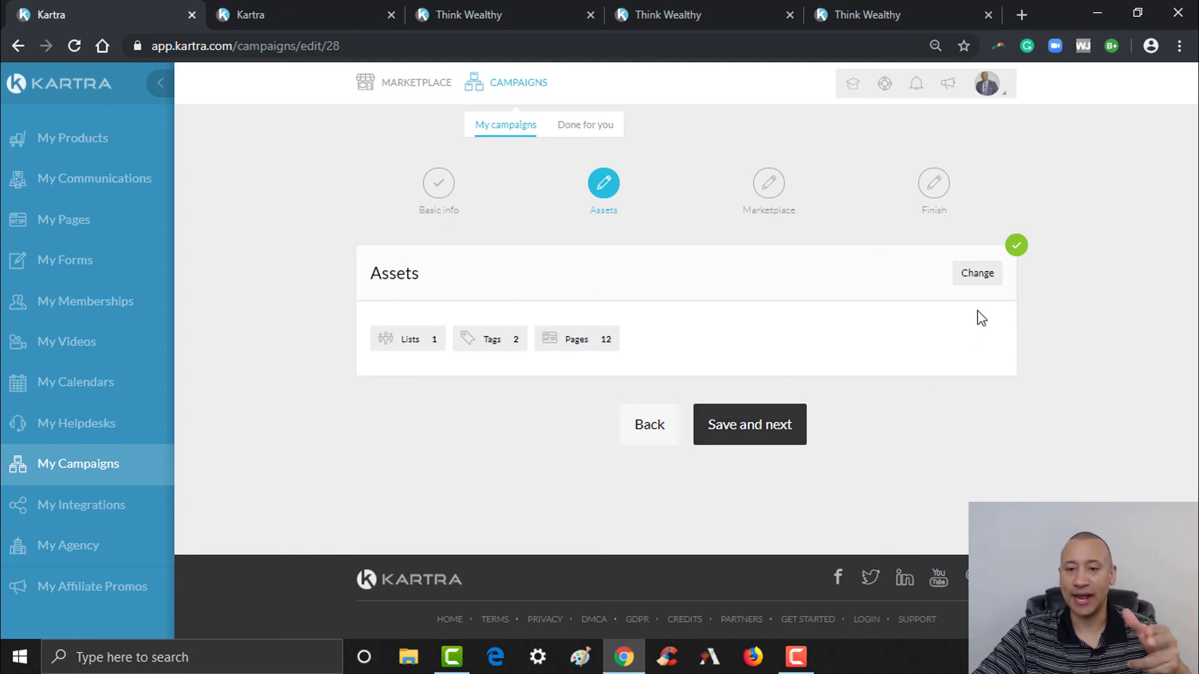
- Add the Think Wealthy - Calculator Download and Four Currencies - Ebook Download sequences
click(985, 278)
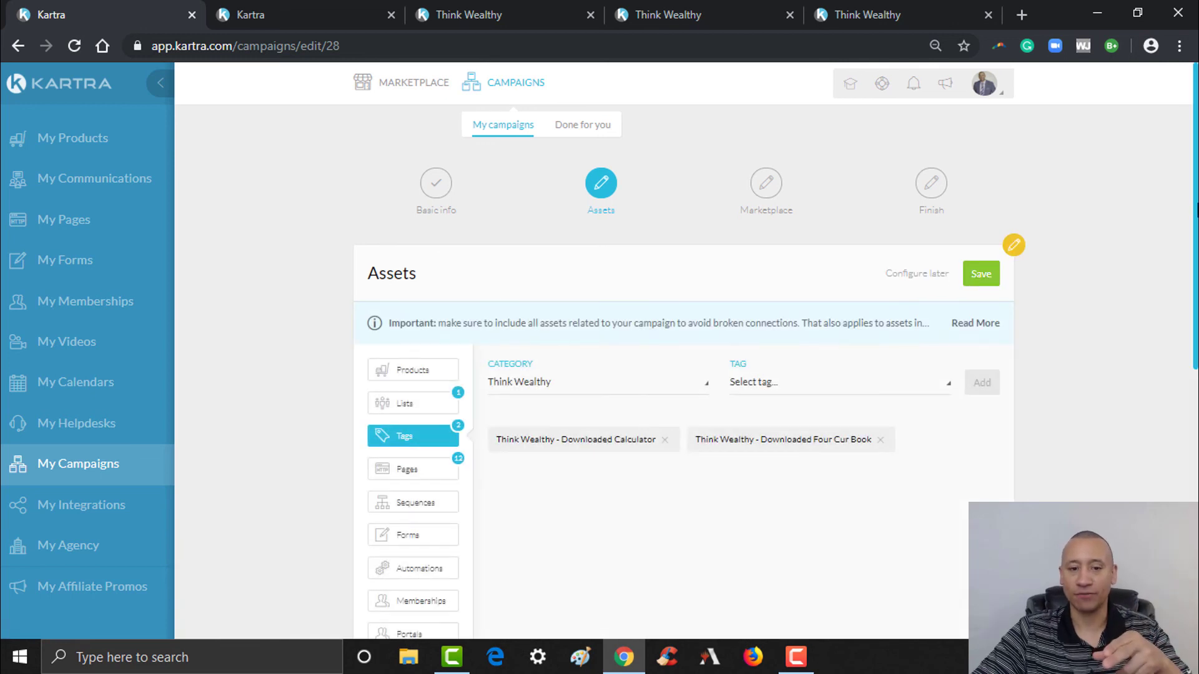
scroll(796, 290, down, 4)
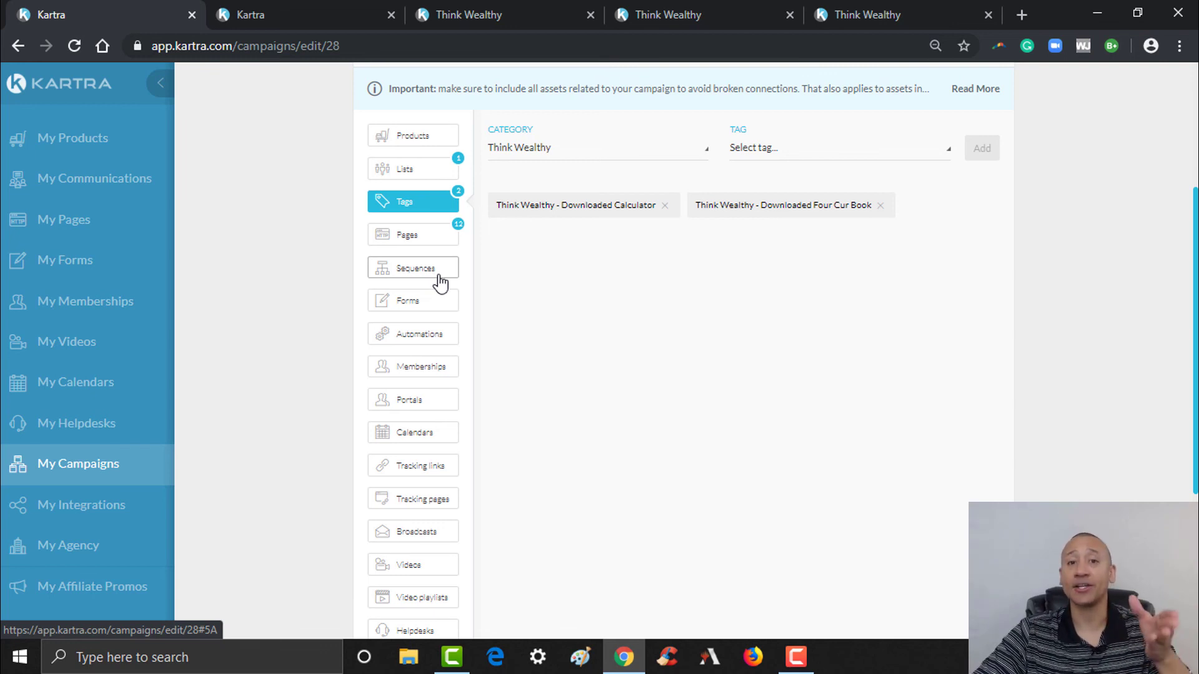
click(442, 277)
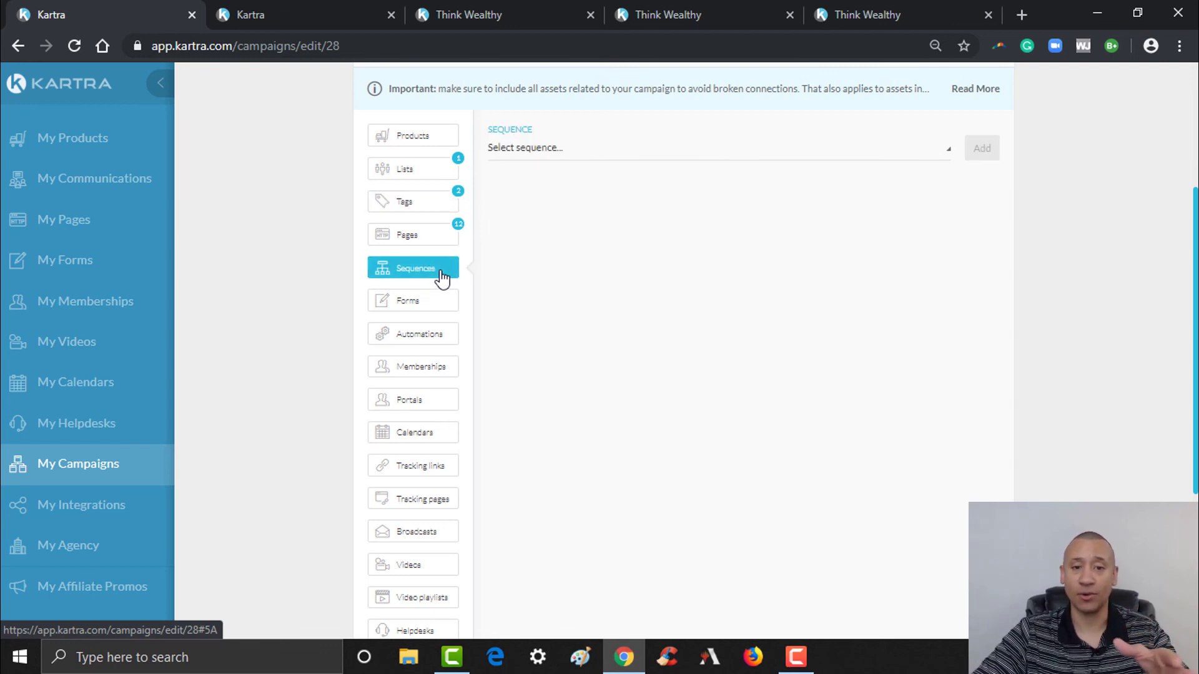
click(724, 157)
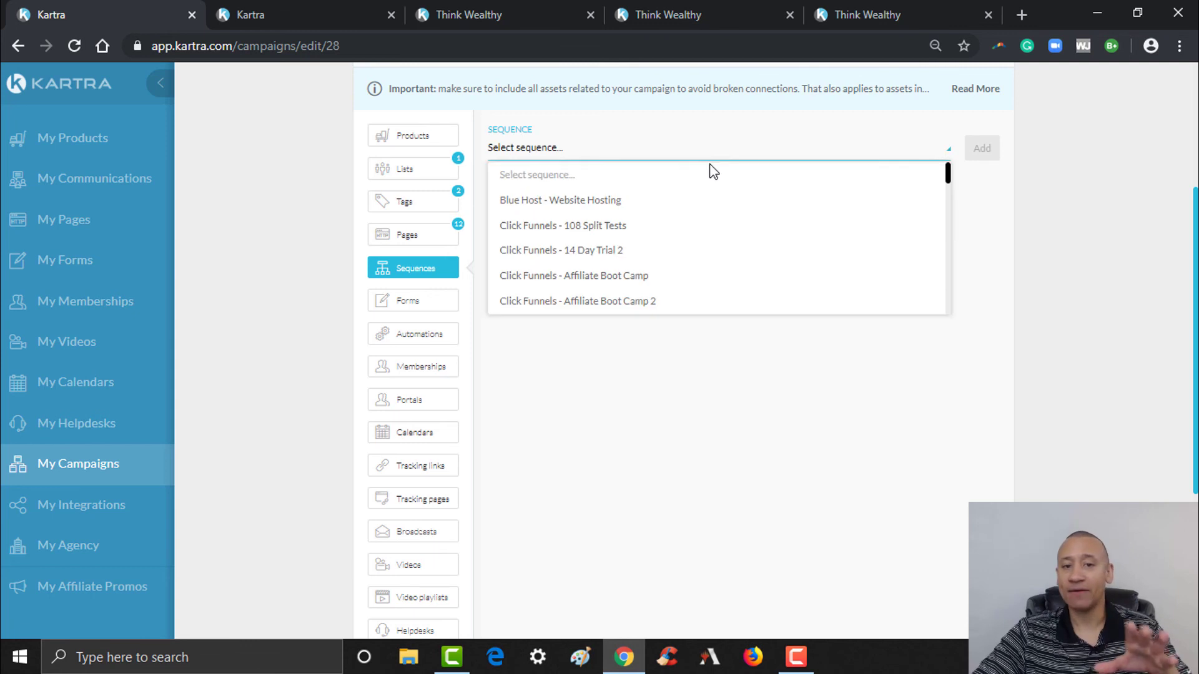
drag(948, 180, 947, 257)
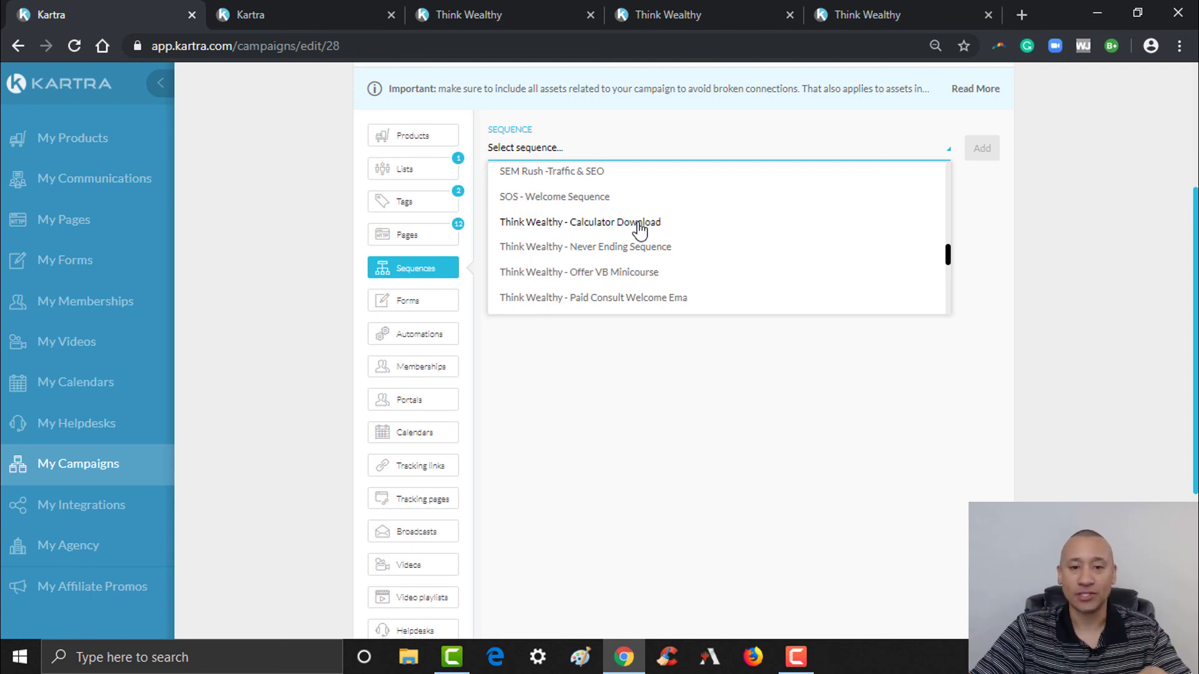
click(640, 223)
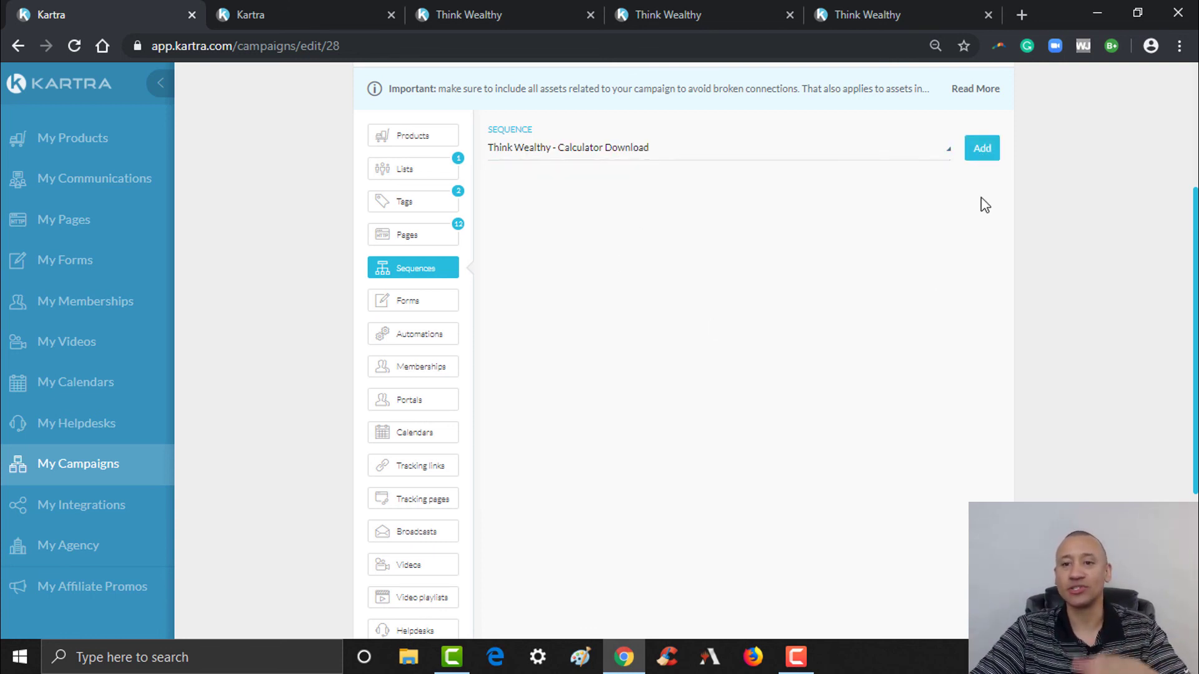
click(986, 155)
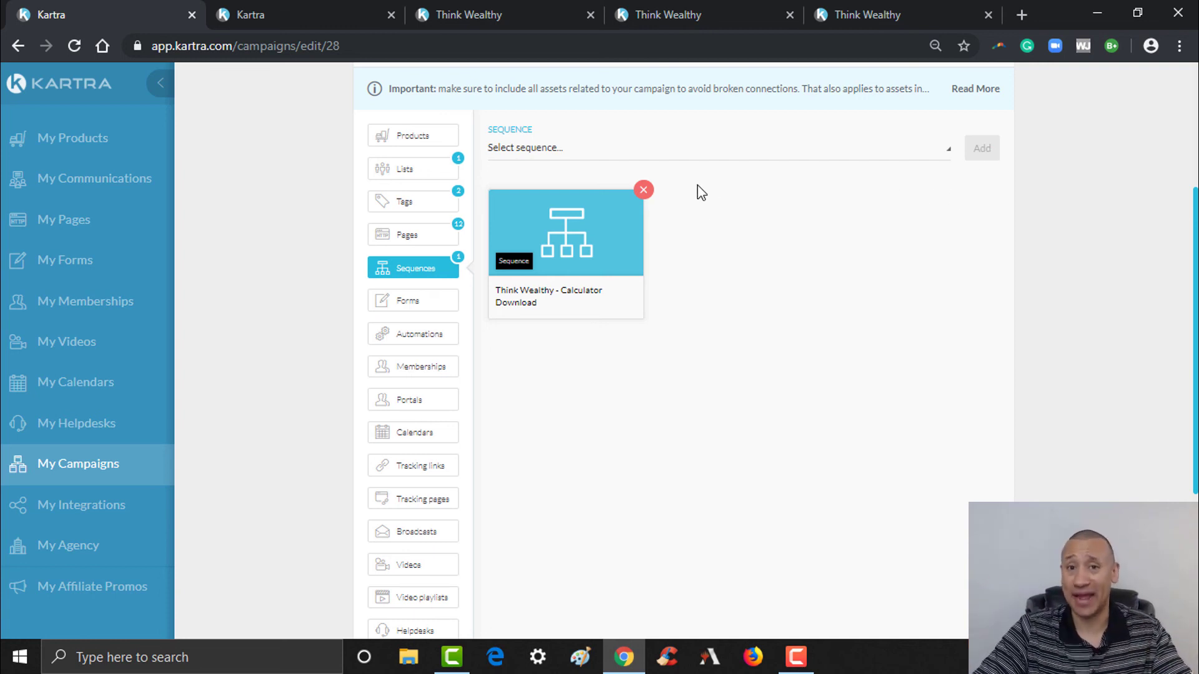
click(716, 160)
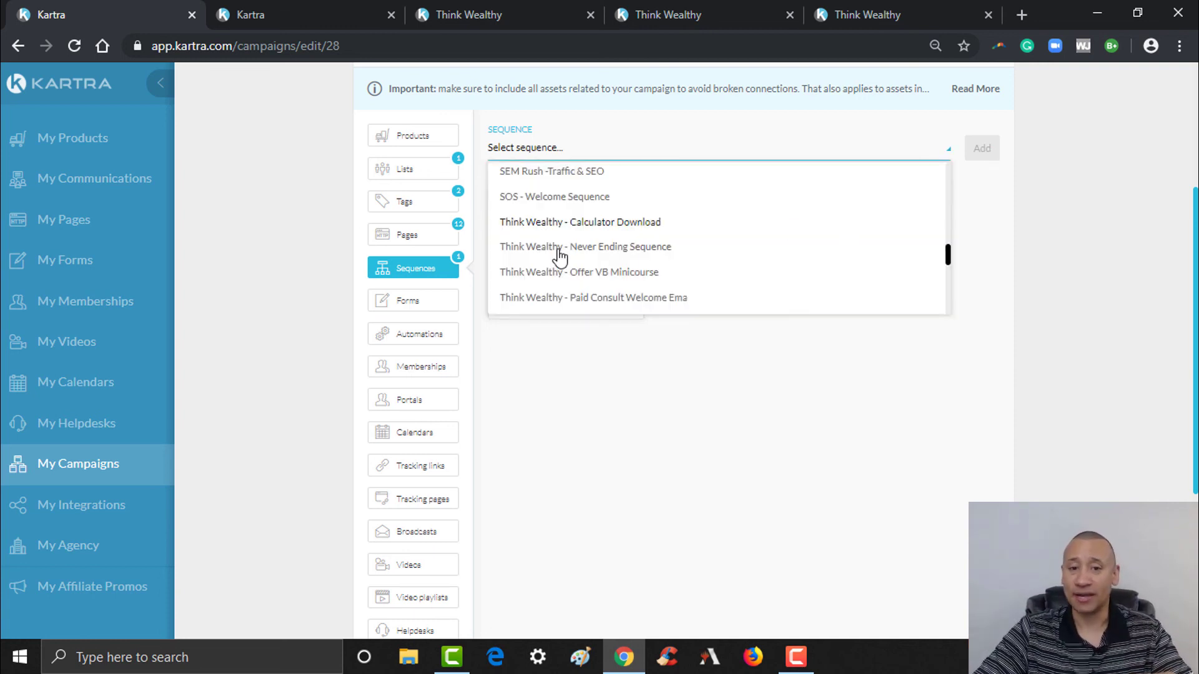
drag(947, 254, 948, 225)
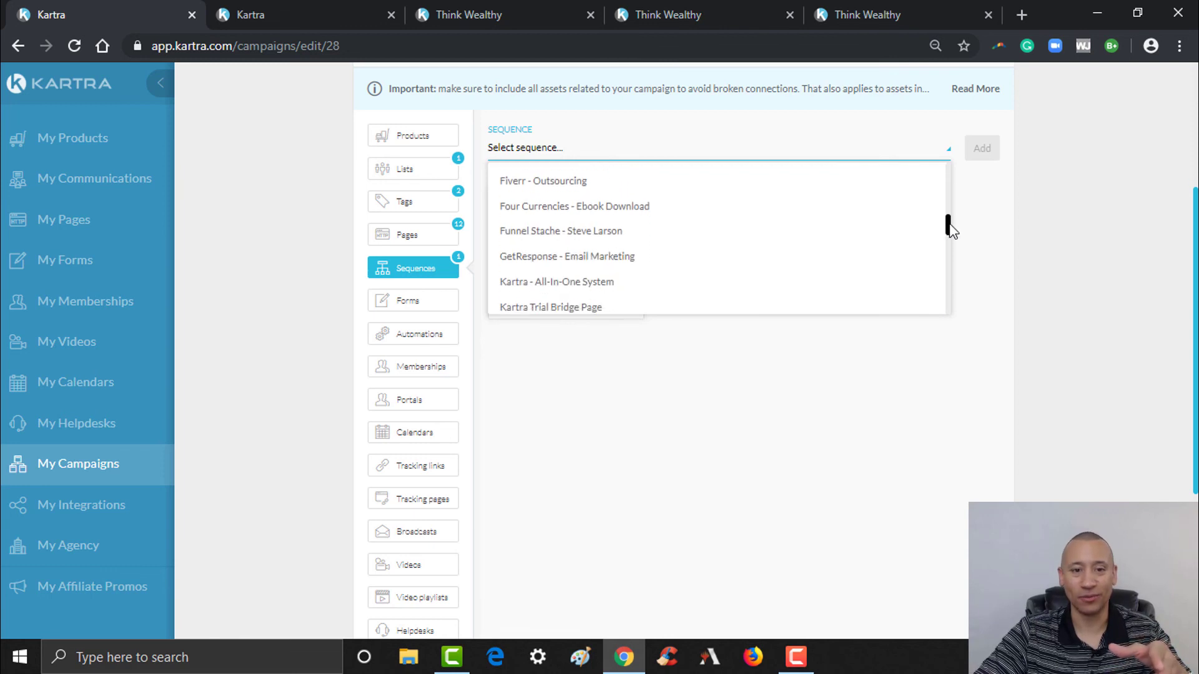
click(580, 212)
click(980, 148)
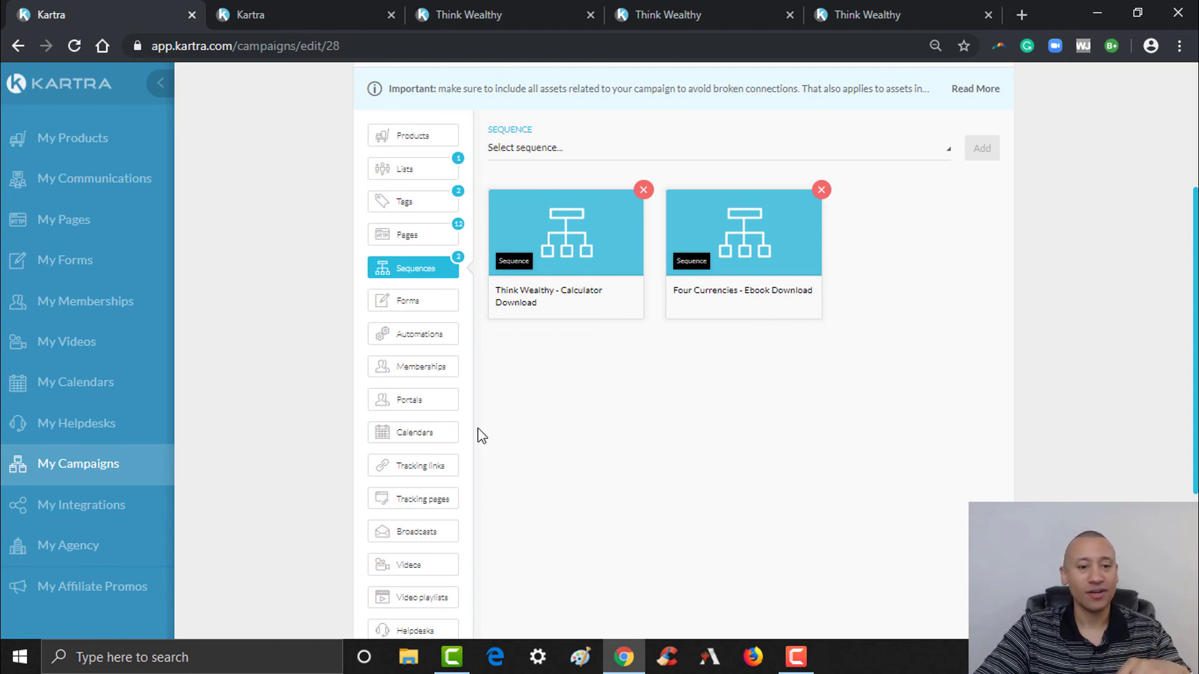
click(440, 306)
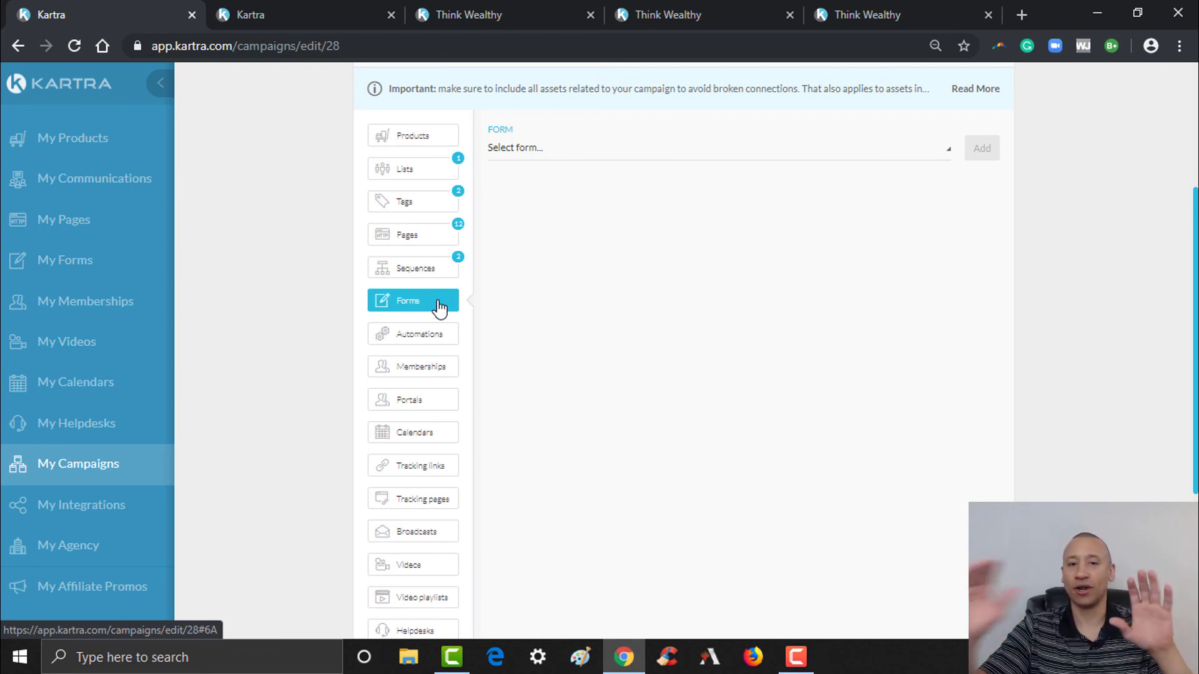
- Check the calculator sign-up form on the Think Wealthy downloads site, then return to Kartra
click(690, 23)
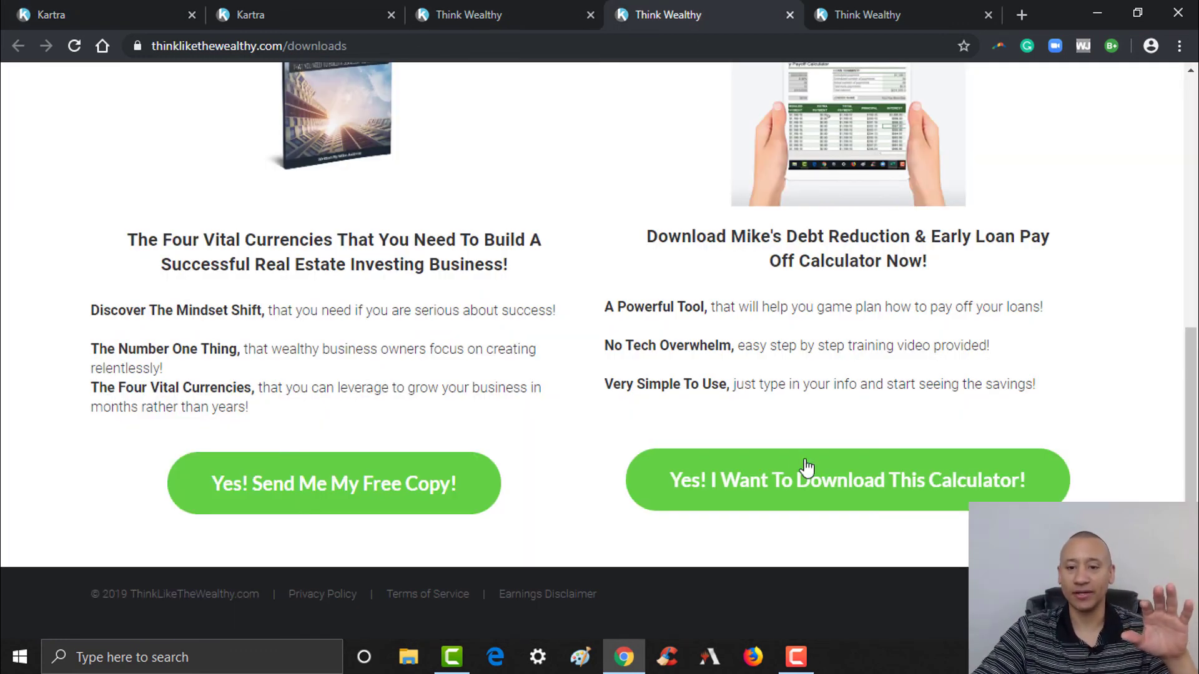
click(803, 485)
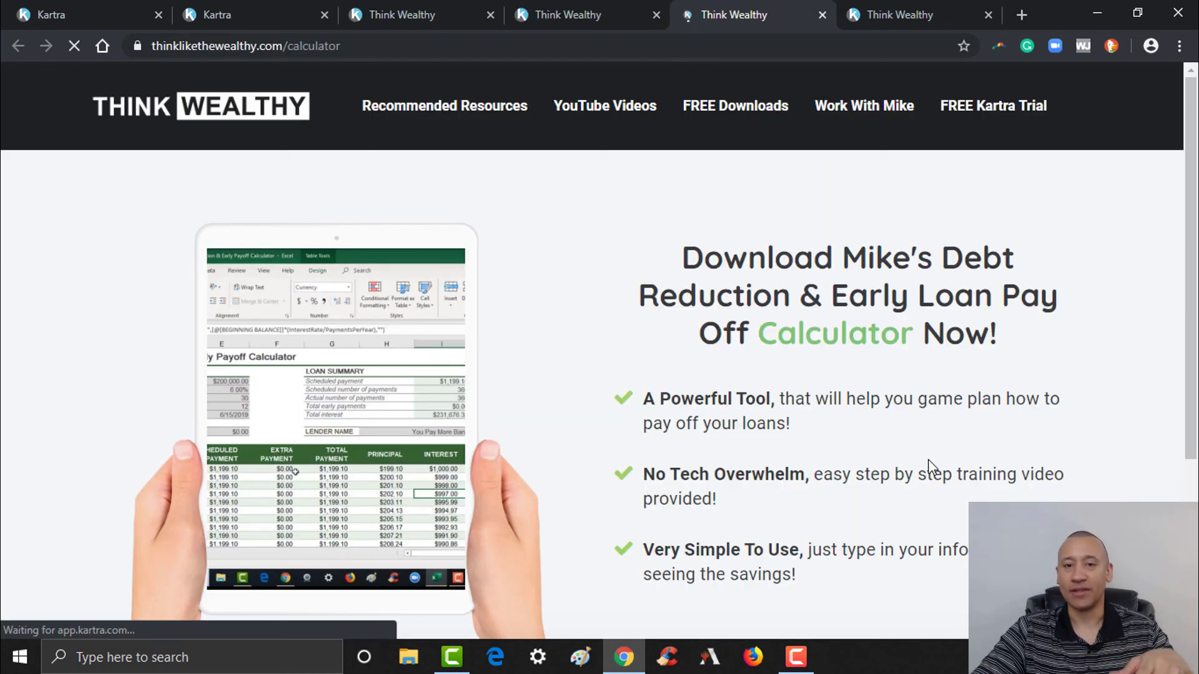
drag(1194, 304, 1194, 437)
click(1000, 546)
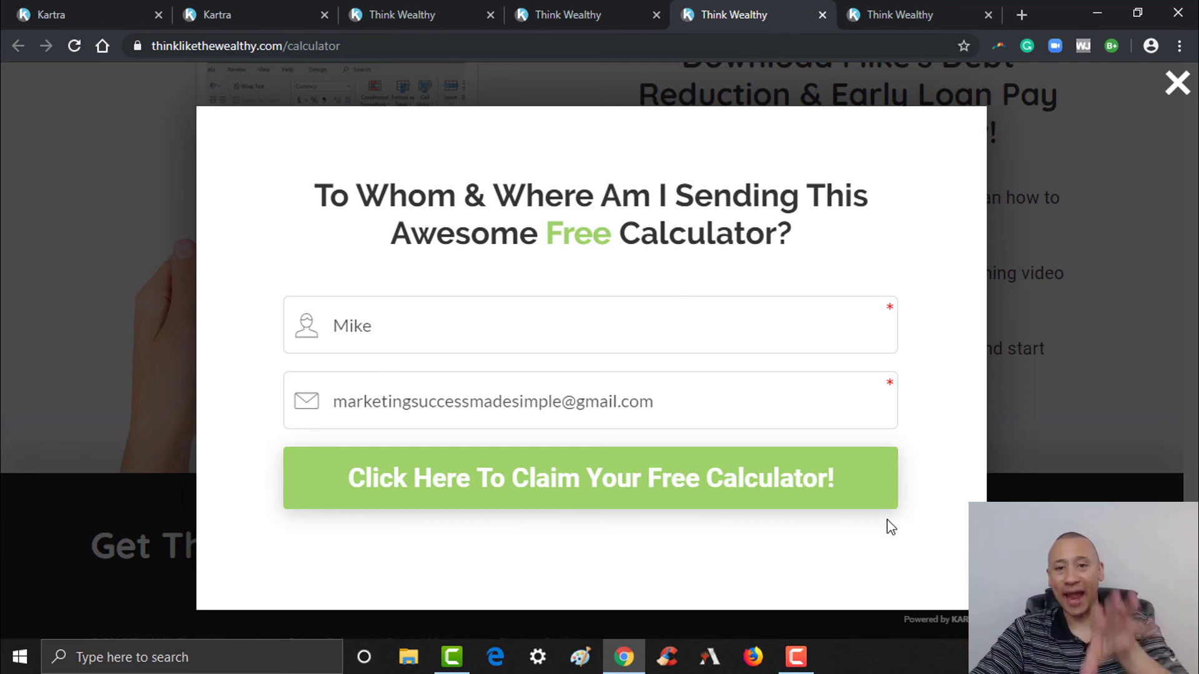
click(102, 3)
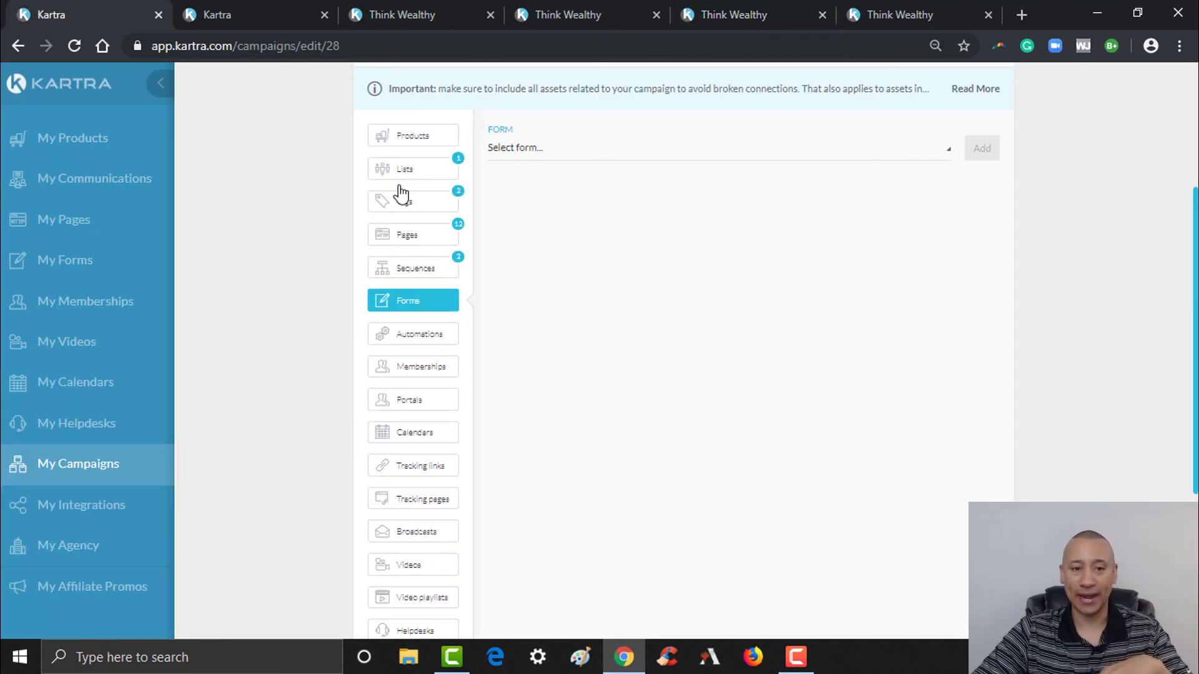
- Add the Velocity Banking Calculator and Four Currencies Ebook forms as campaign assets
click(627, 156)
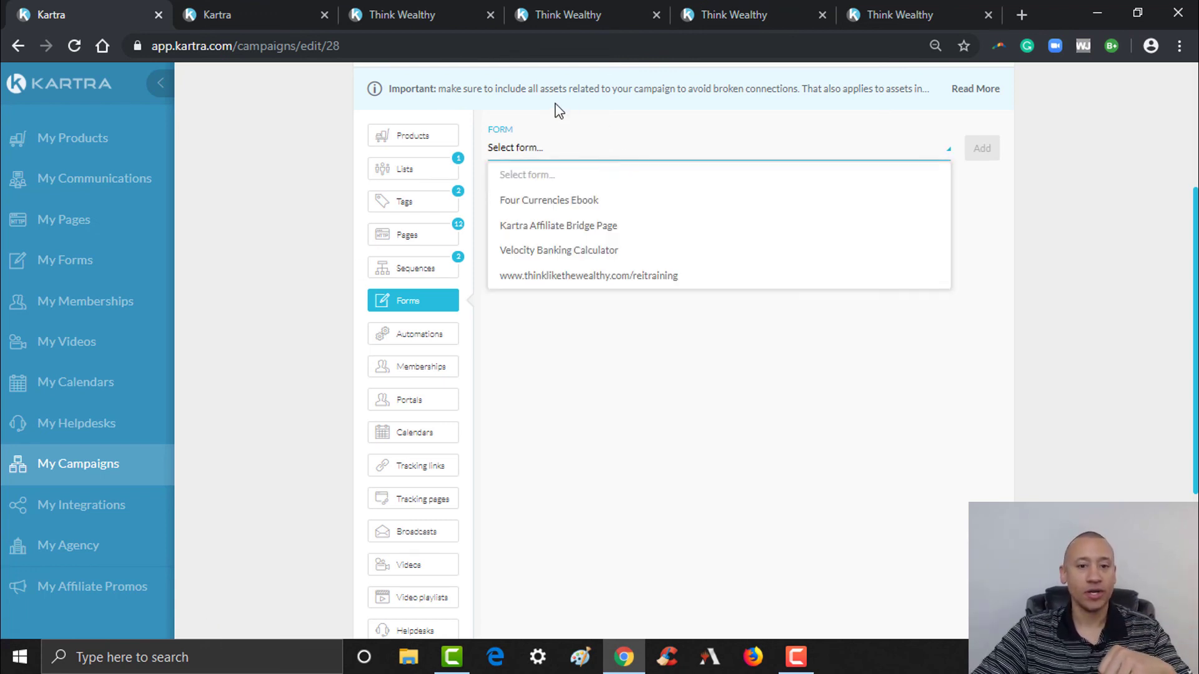
click(530, 253)
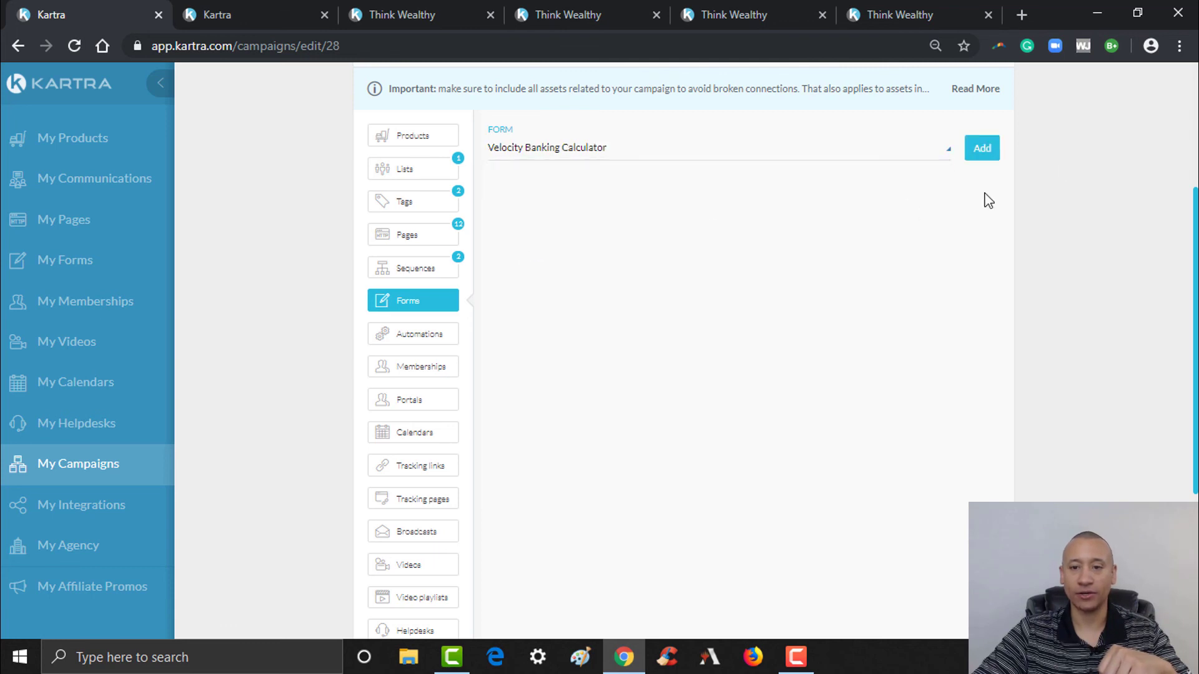
click(984, 152)
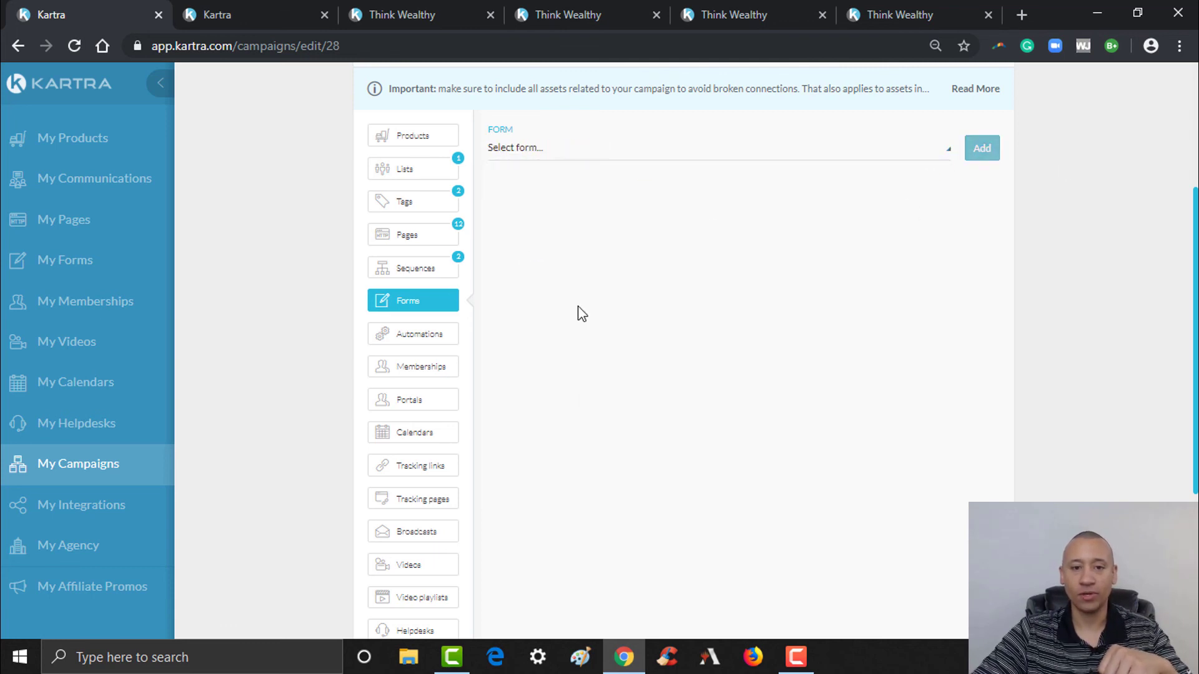
click(757, 153)
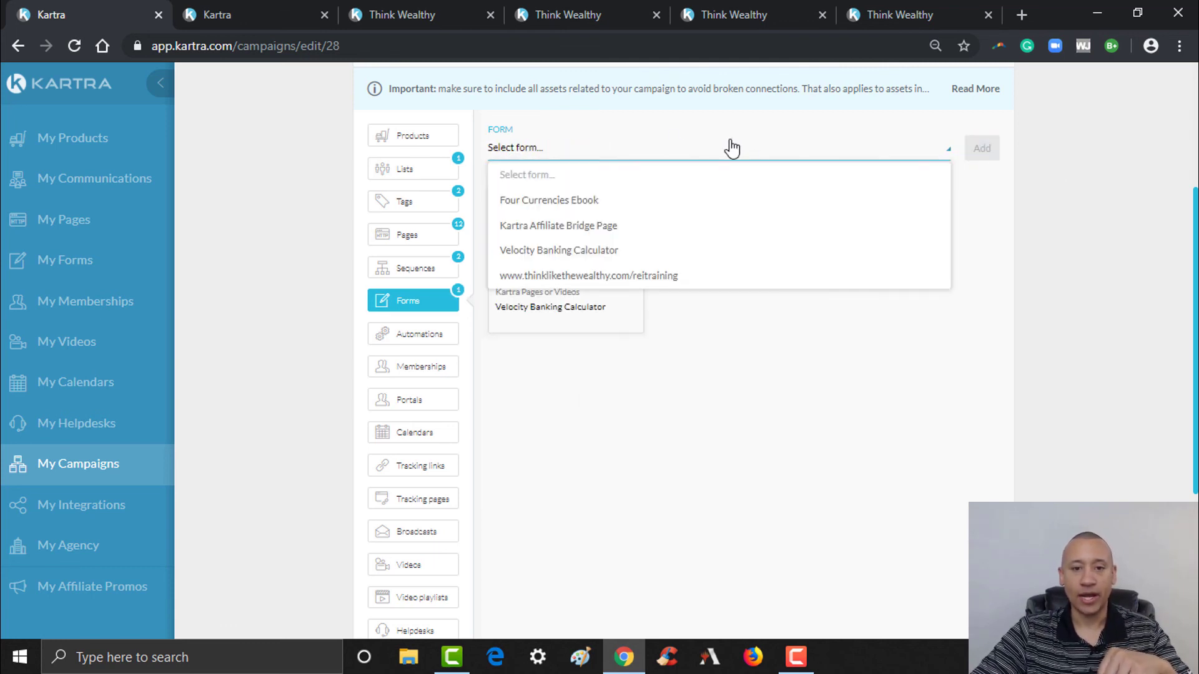
click(554, 203)
click(984, 153)
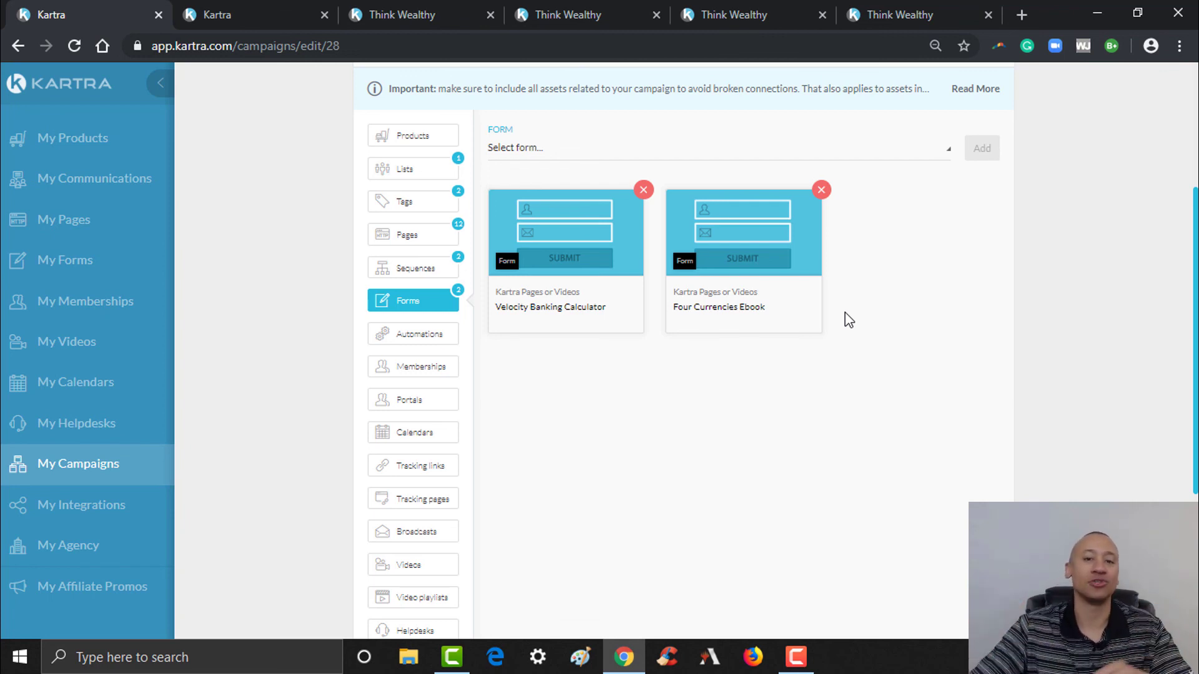
scroll(629, 404, up, 1)
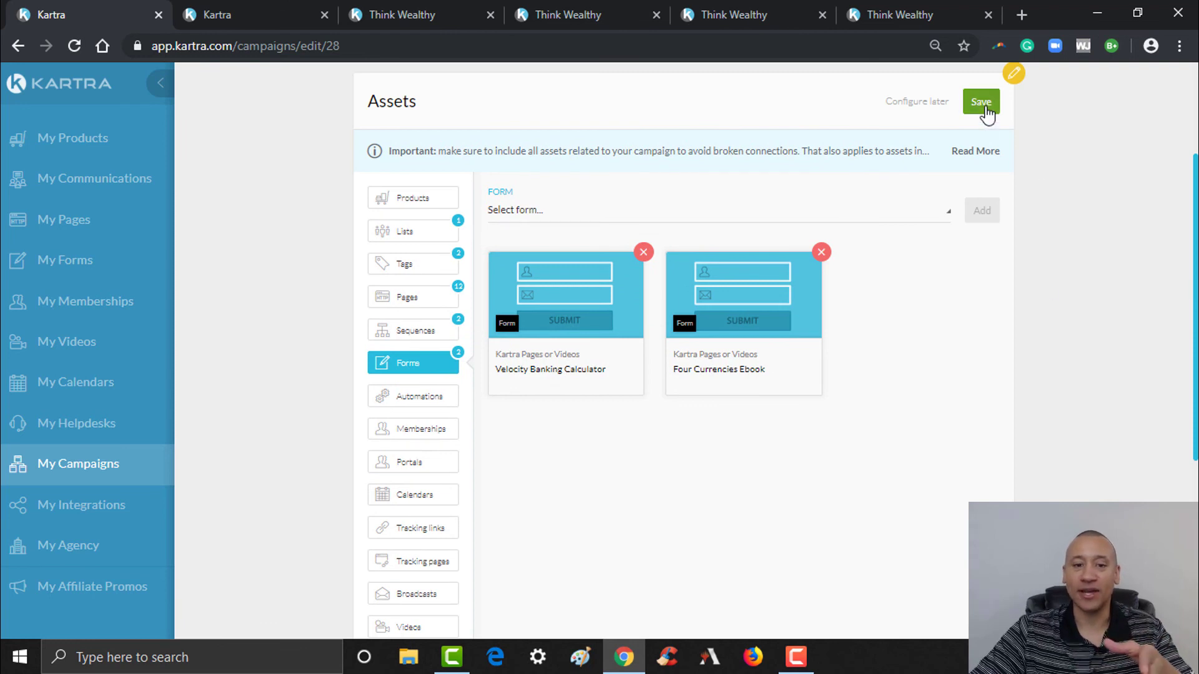
- Save the assets with Forms 2 in the summary and reopen the assets editor
click(982, 101)
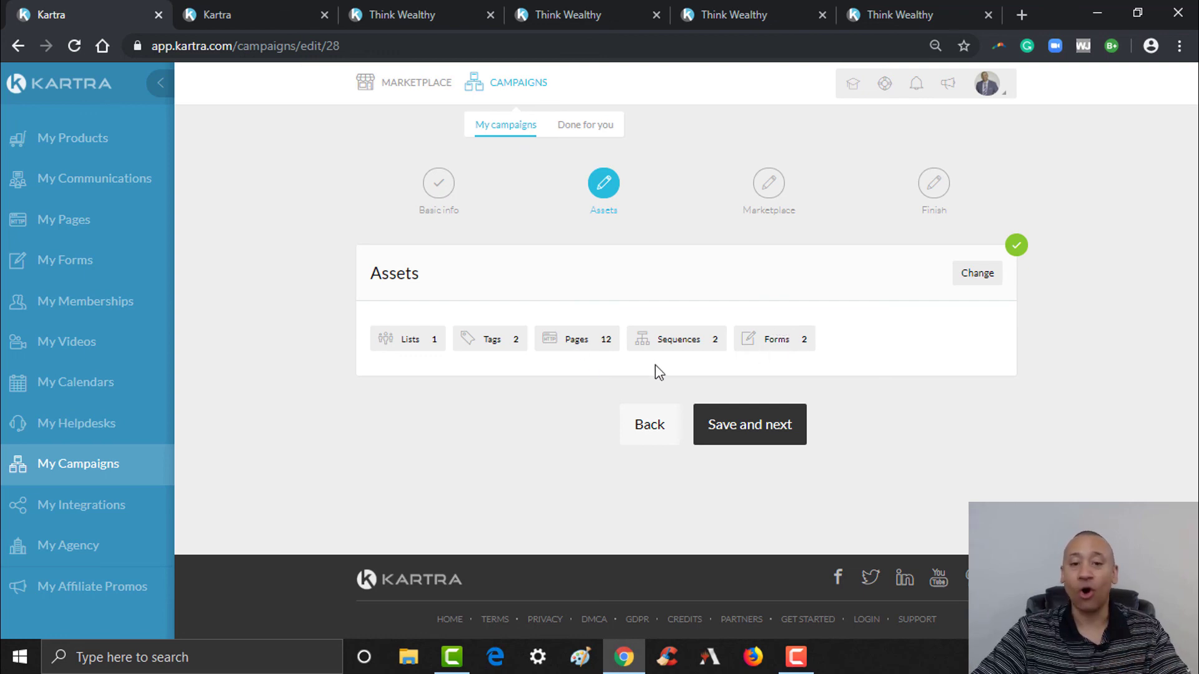
click(976, 275)
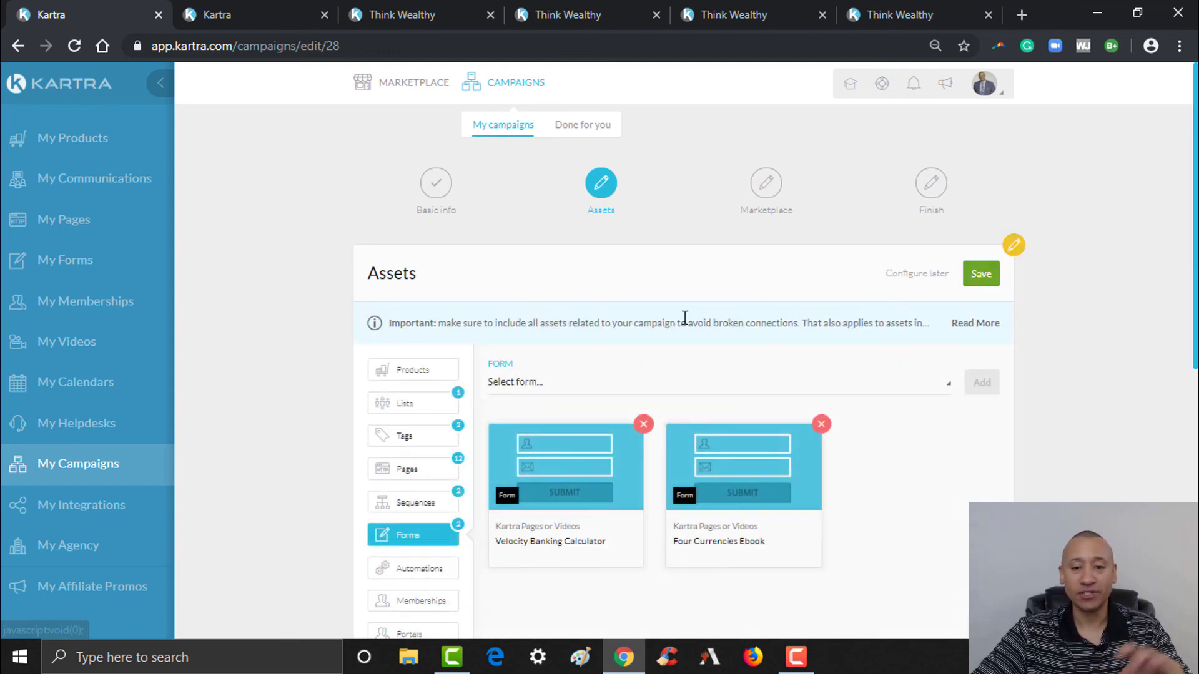
scroll(674, 321, down, 3)
scroll(730, 515, down, 2)
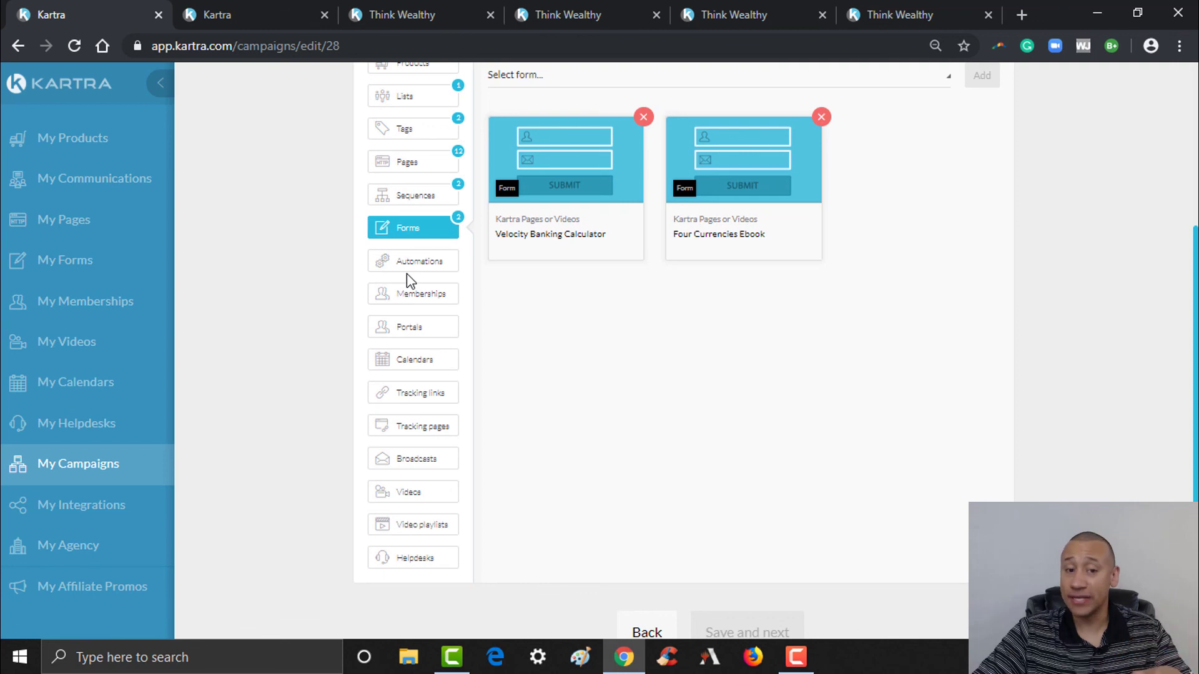
- Close the calculator opt-in popup and both extra Think Wealthy tabs, returning to Kartra
click(725, 17)
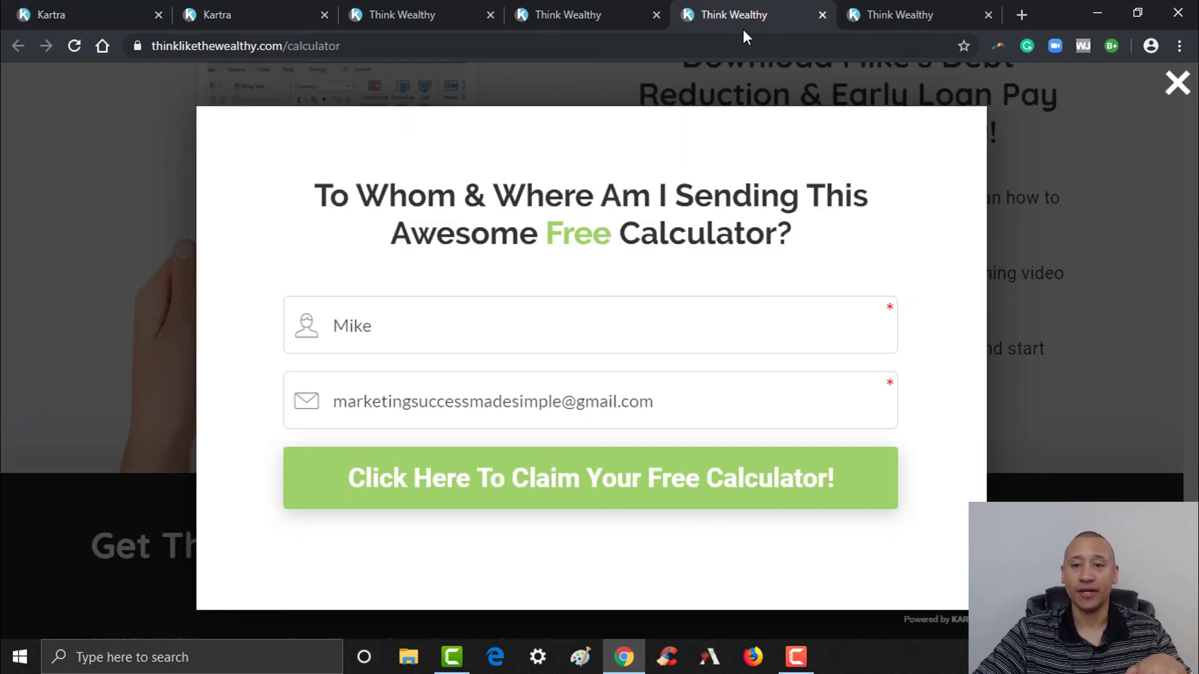
click(1177, 83)
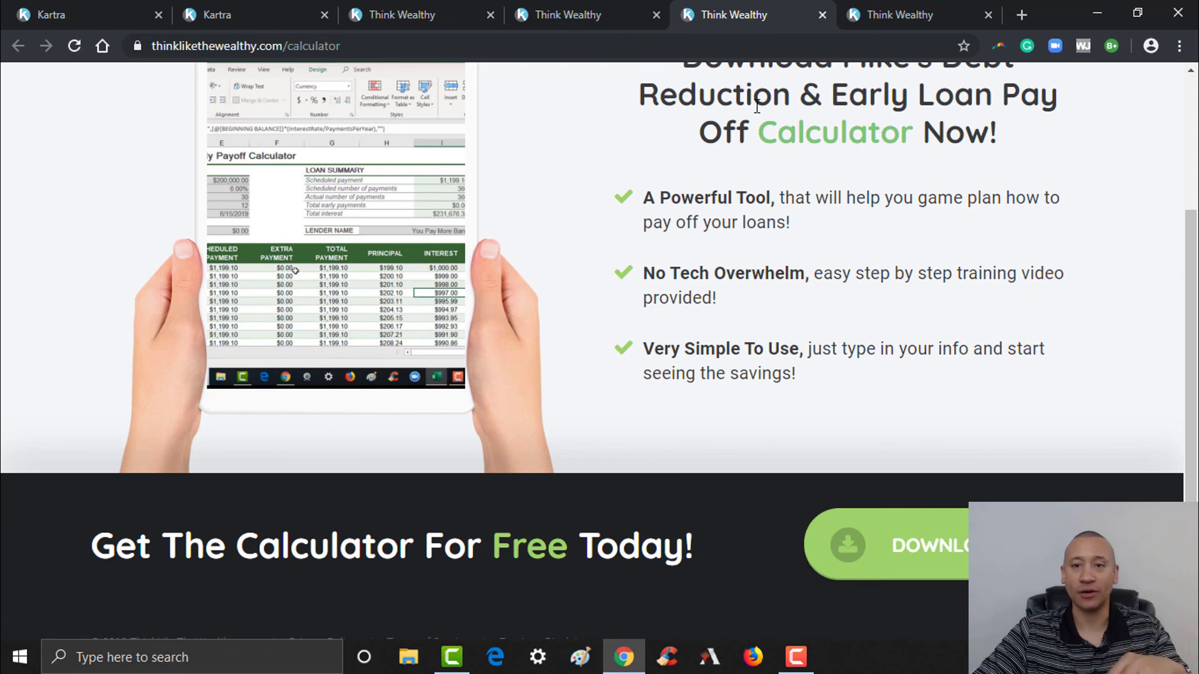
click(893, 14)
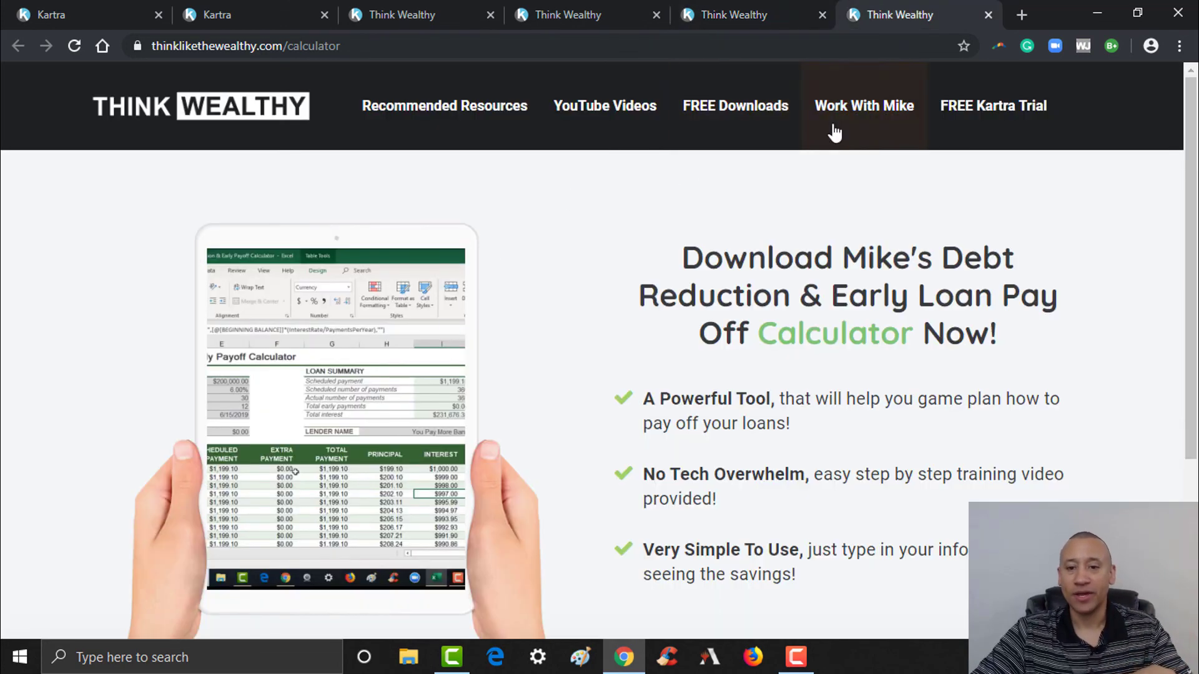
click(989, 14)
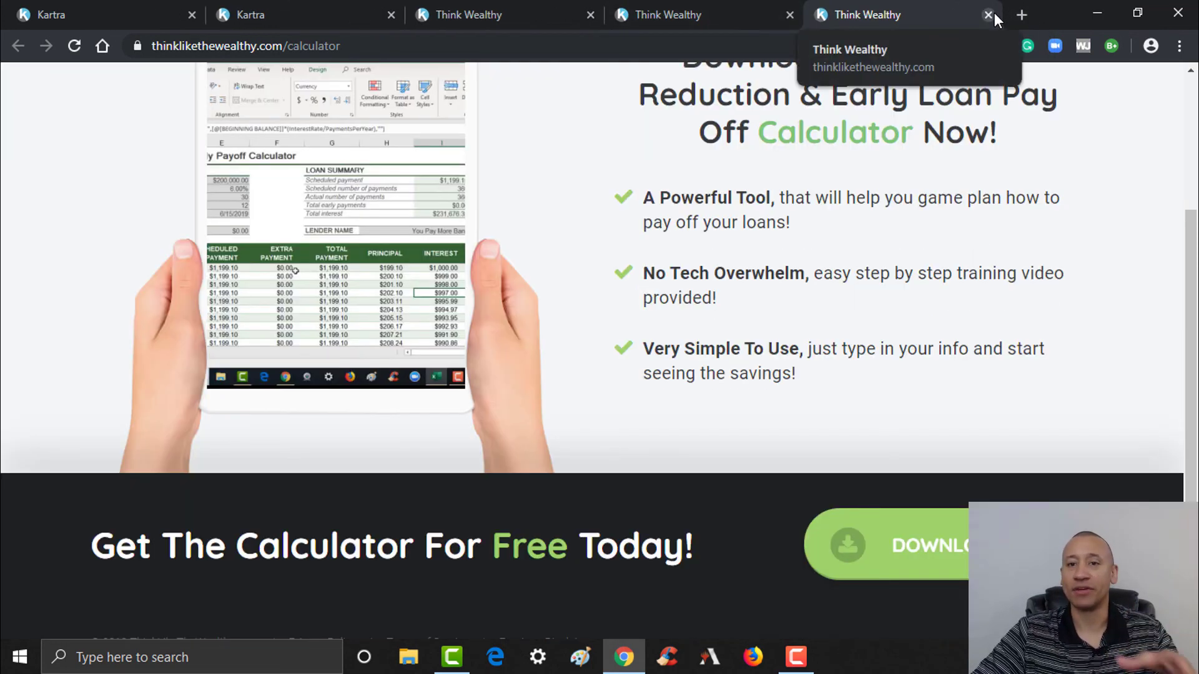
click(988, 15)
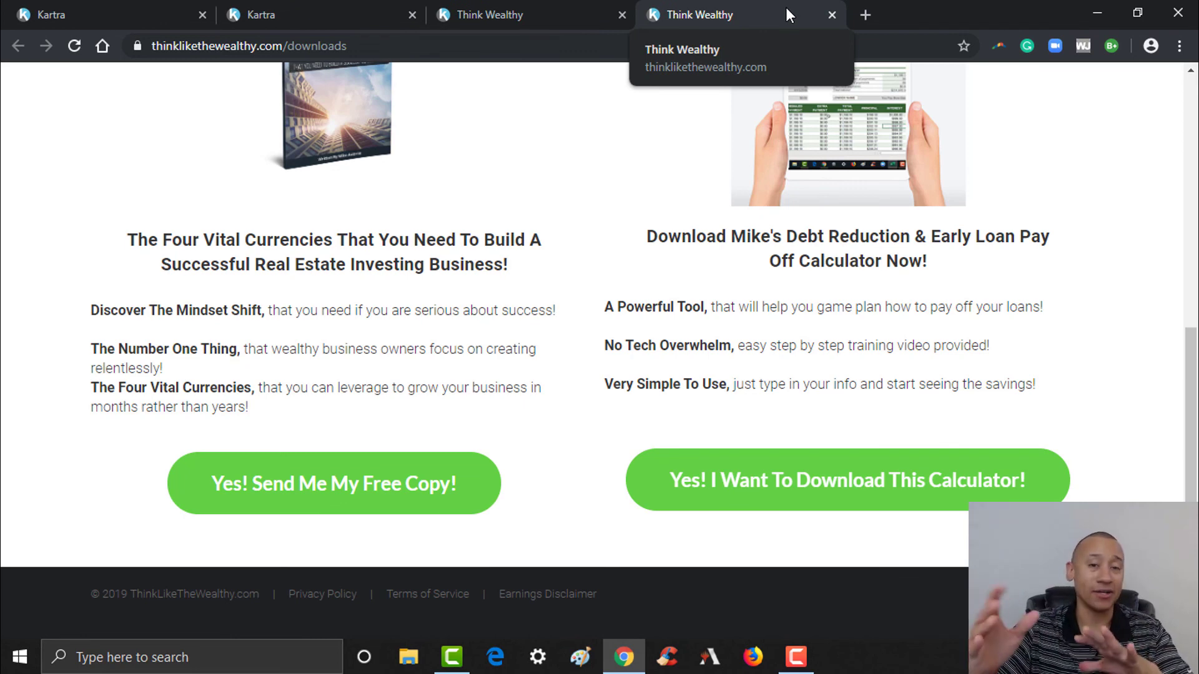
click(43, 12)
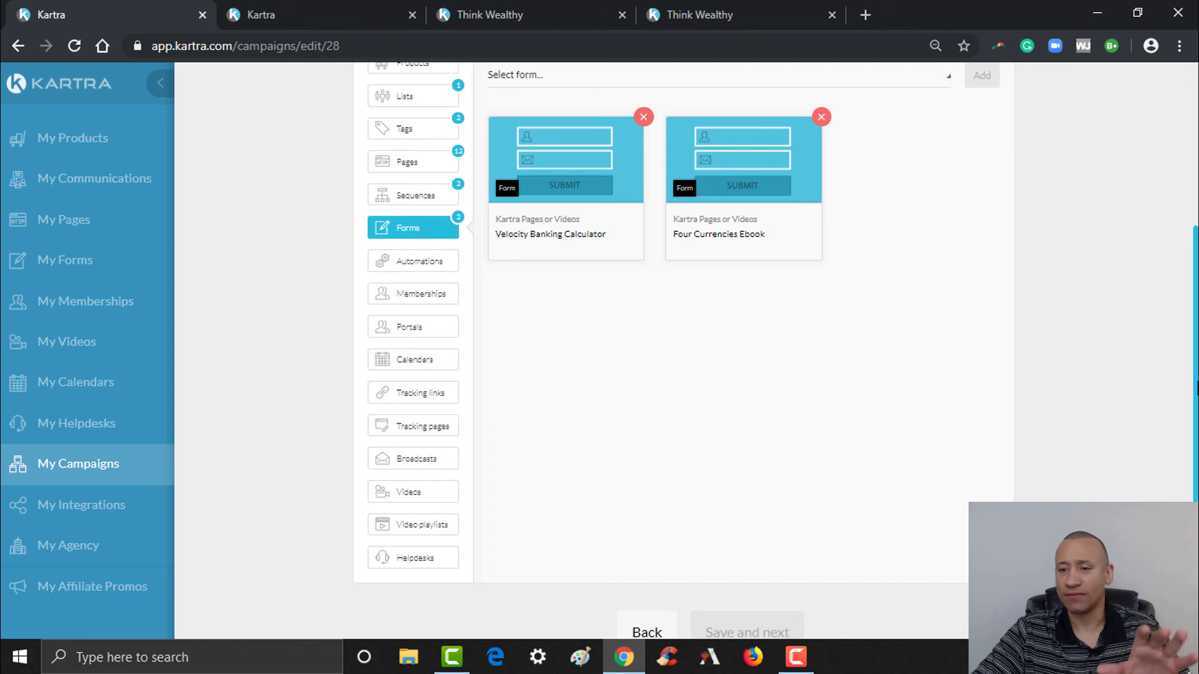
- Save the Assets step listing 1 list, 2 tags, 12 pages, 2 sequences and 2 forms
scroll(1166, 390, up, 2)
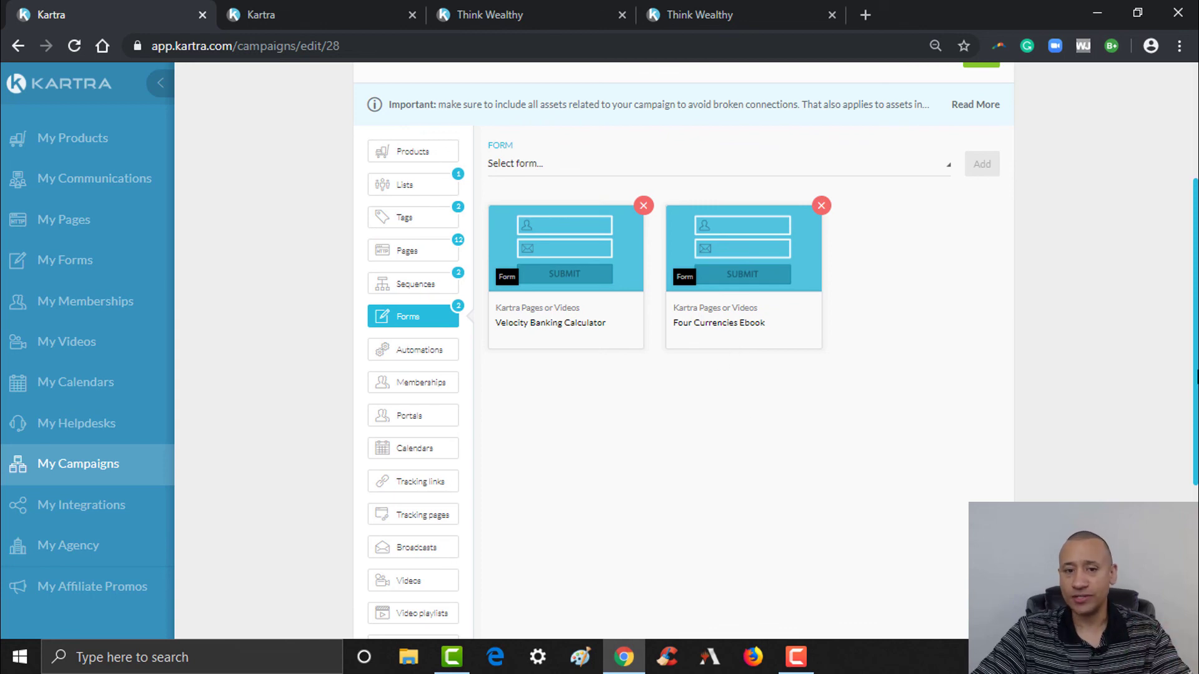
scroll(1138, 289, up, 3)
click(978, 194)
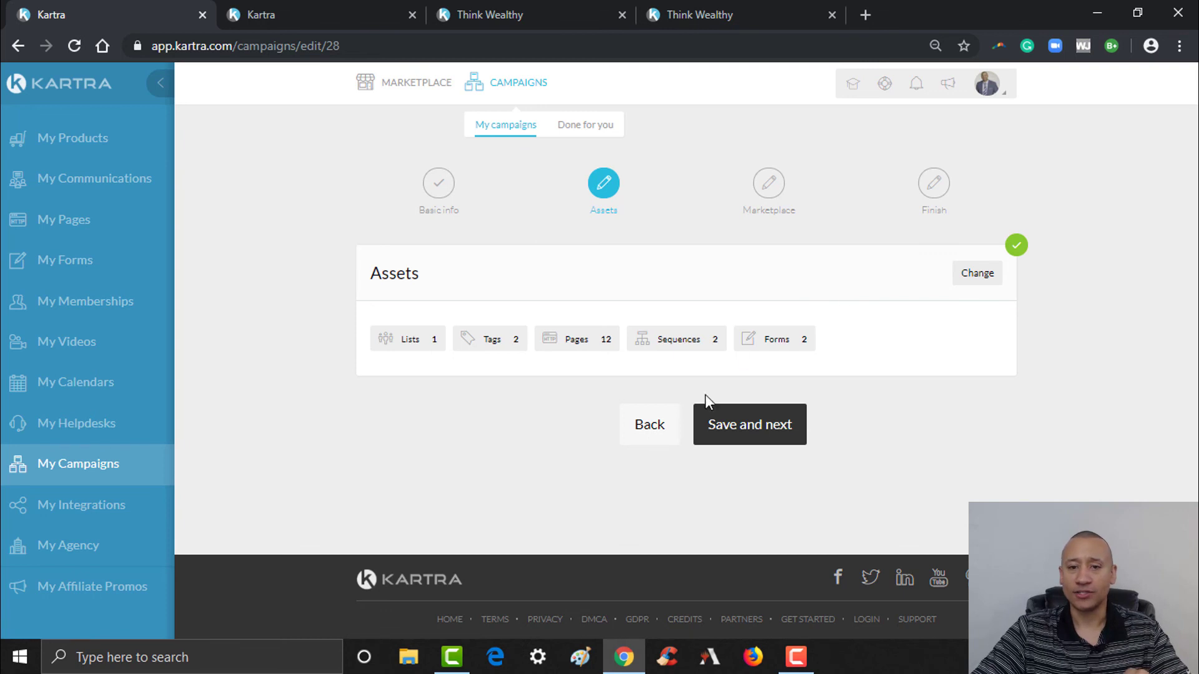
- Move on to Marketplace and save it with 'No, keep it private' selected
click(768, 431)
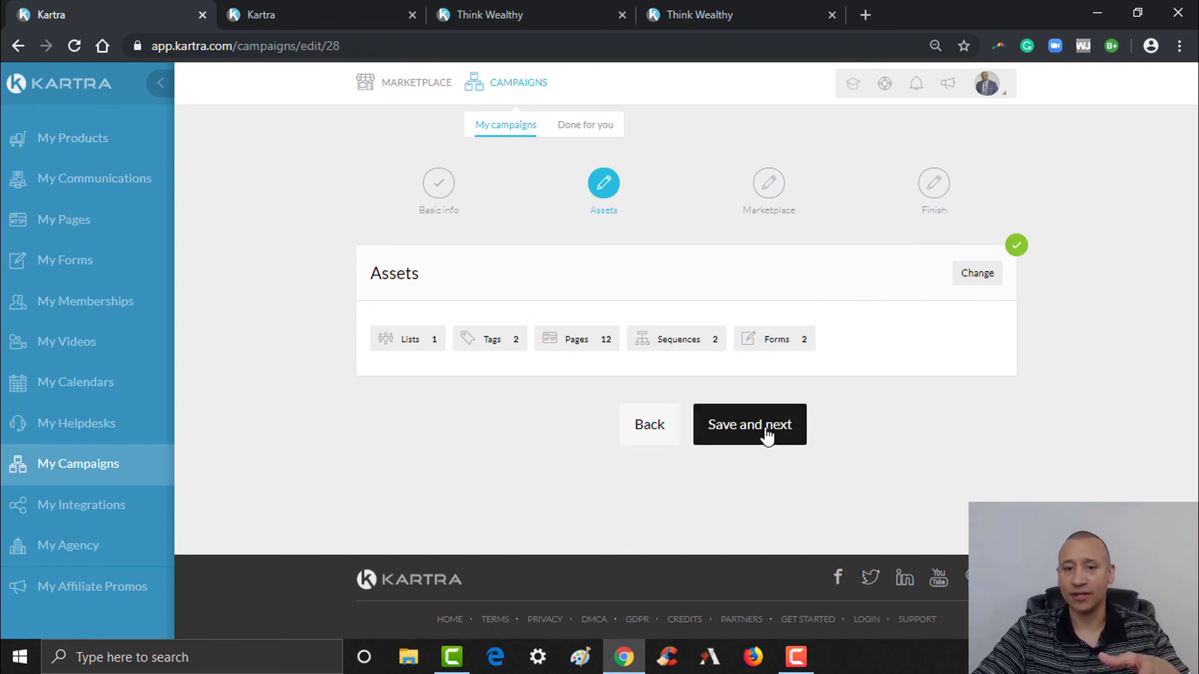
scroll(687, 344, down, 2)
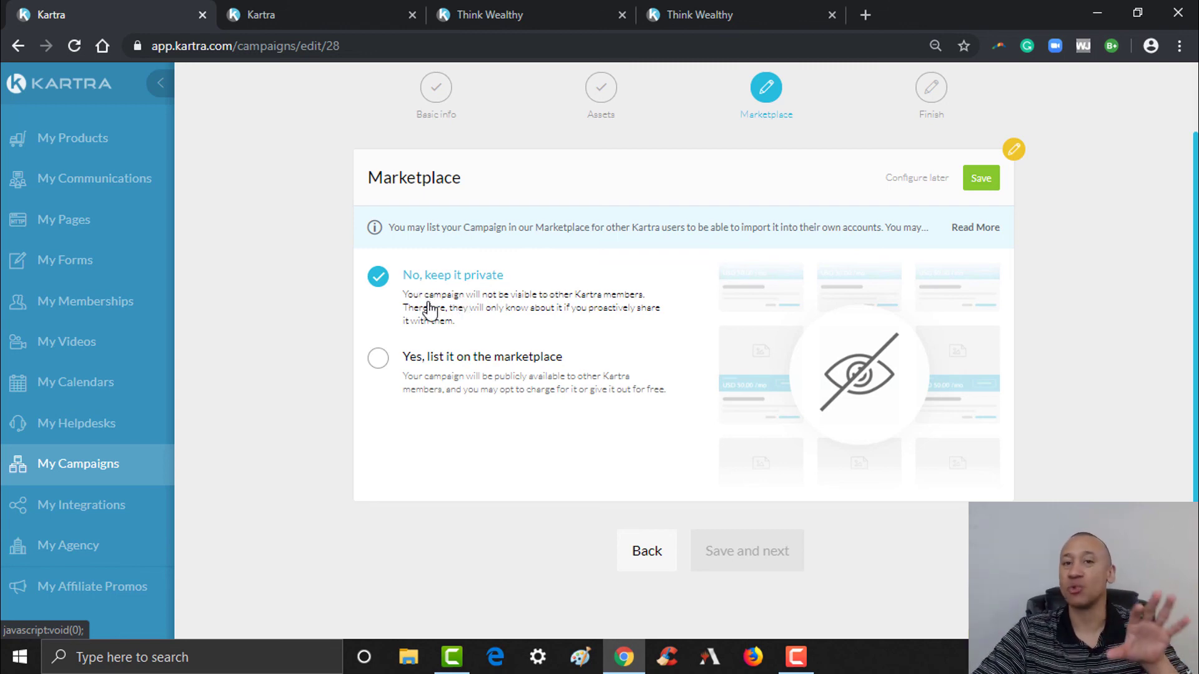
click(982, 179)
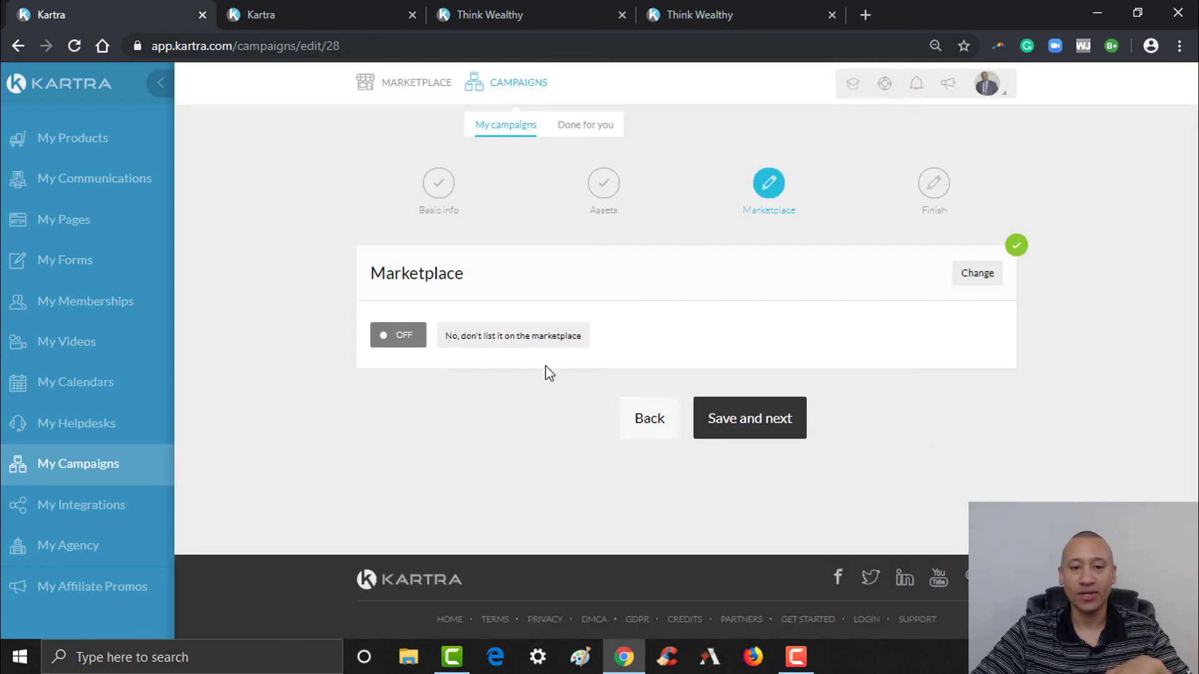
- Finish creating Authority Page Campaign and return to My campaigns, where it shows 19 assets
click(740, 419)
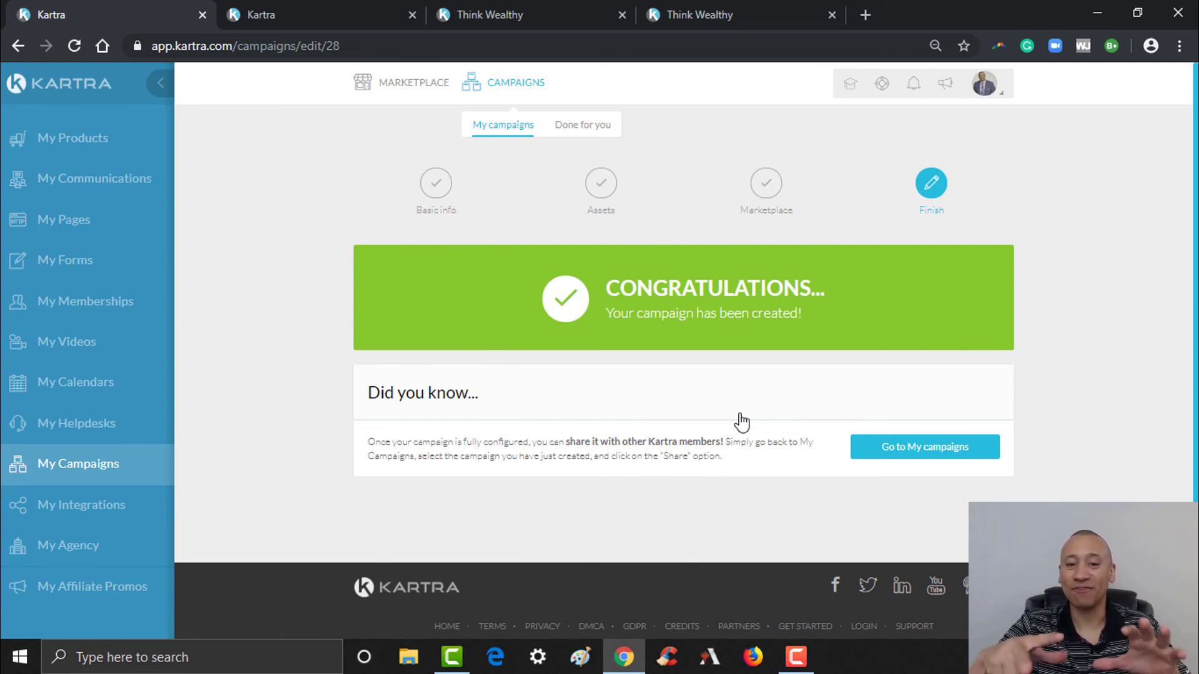
click(934, 460)
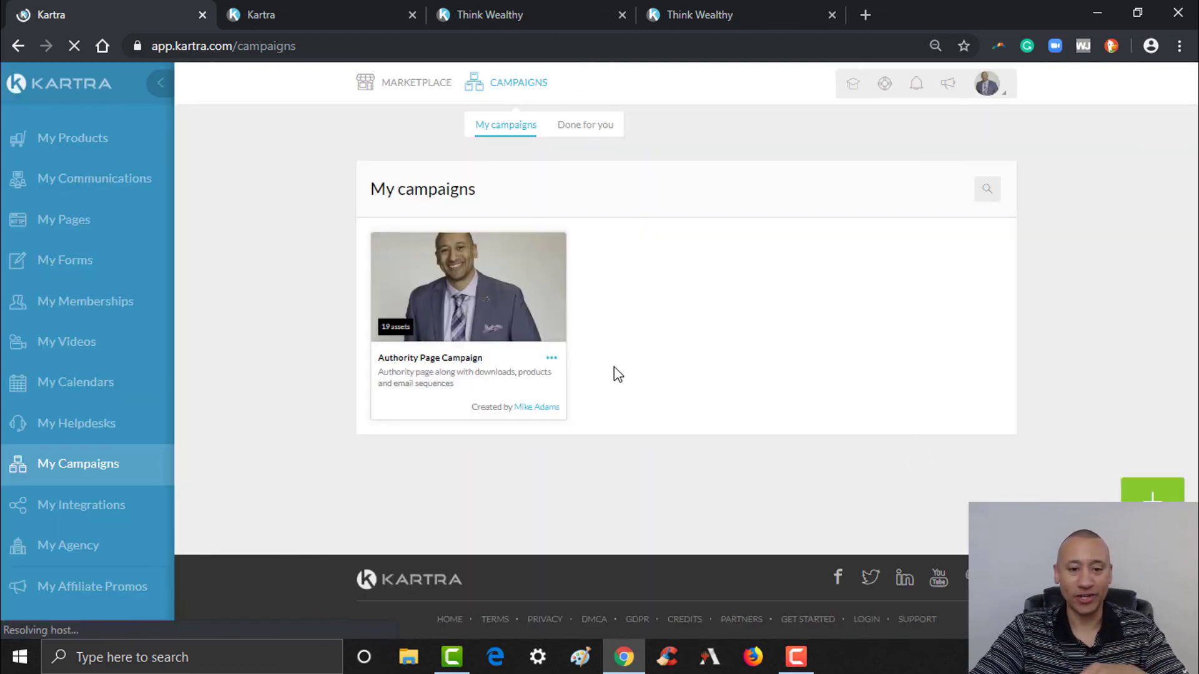
- Check the campaign's assets (12 pages, 2 tags, 2 sequences, 2 forms, 1 list), then reopen its options menu
click(550, 361)
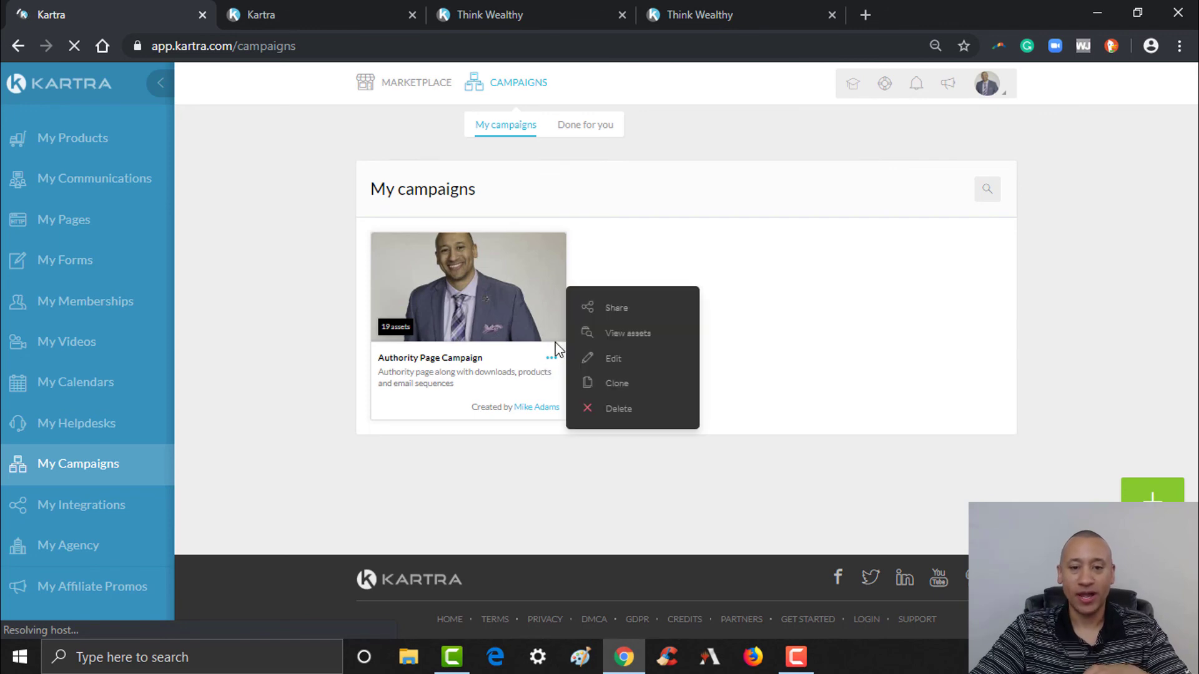
click(619, 336)
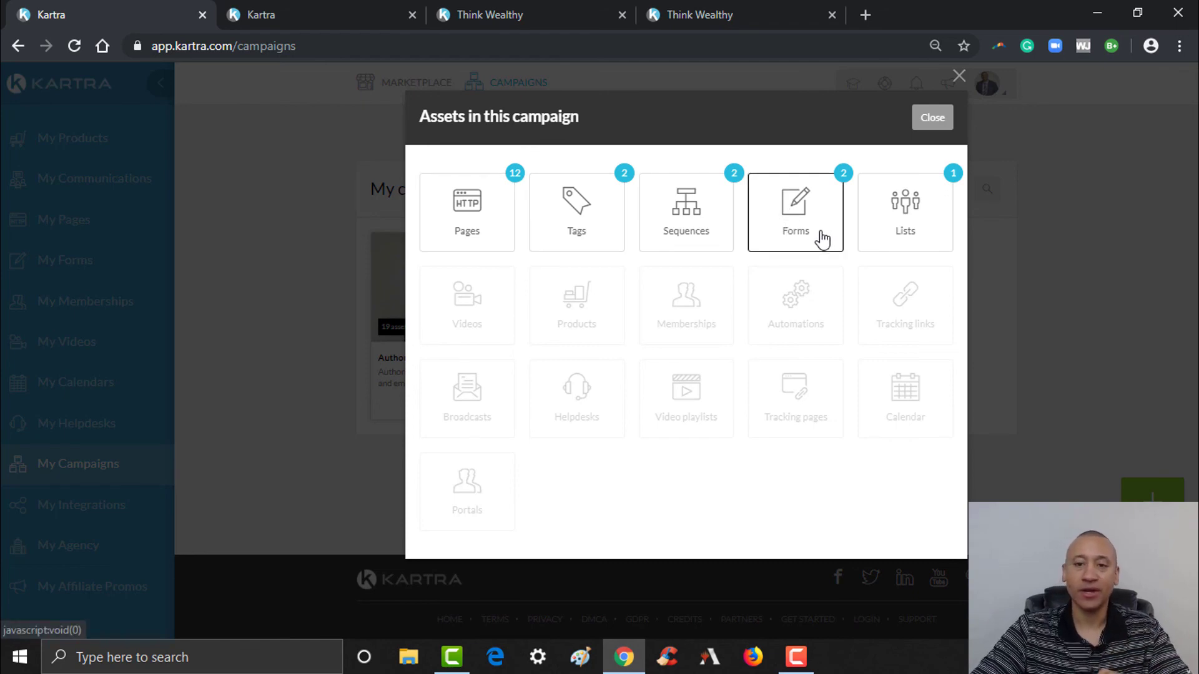
click(932, 119)
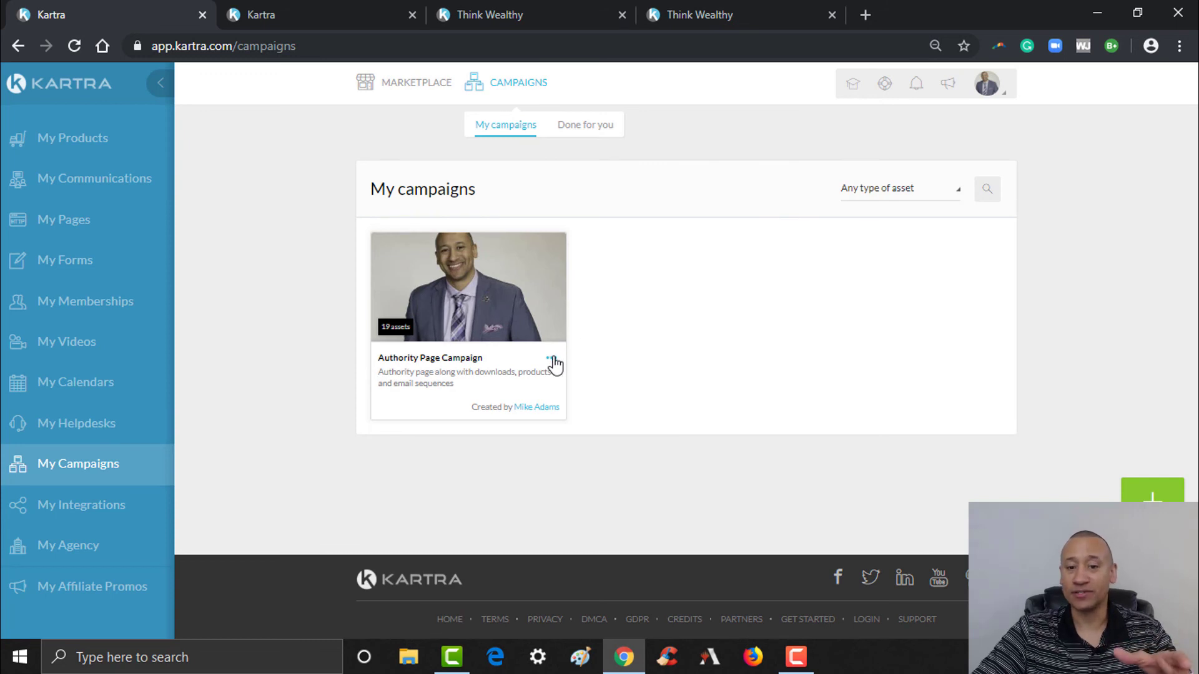
click(552, 360)
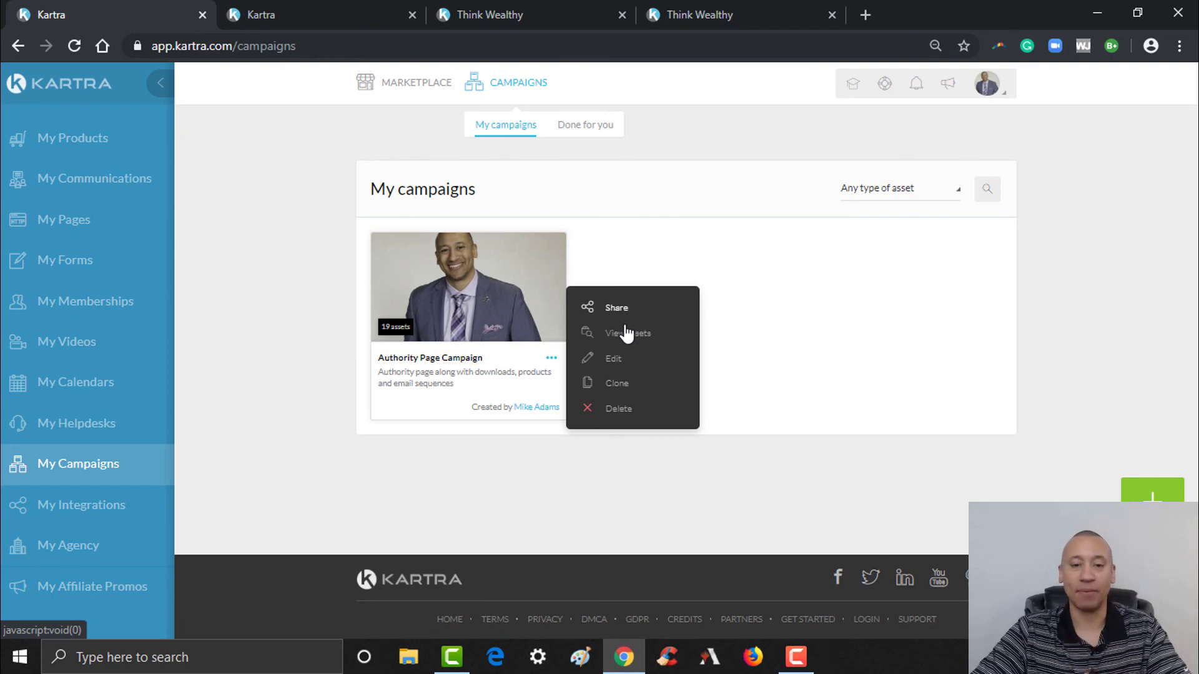
- Accept the Share campaign terms and choose sharing with a specific Kartra user
click(618, 310)
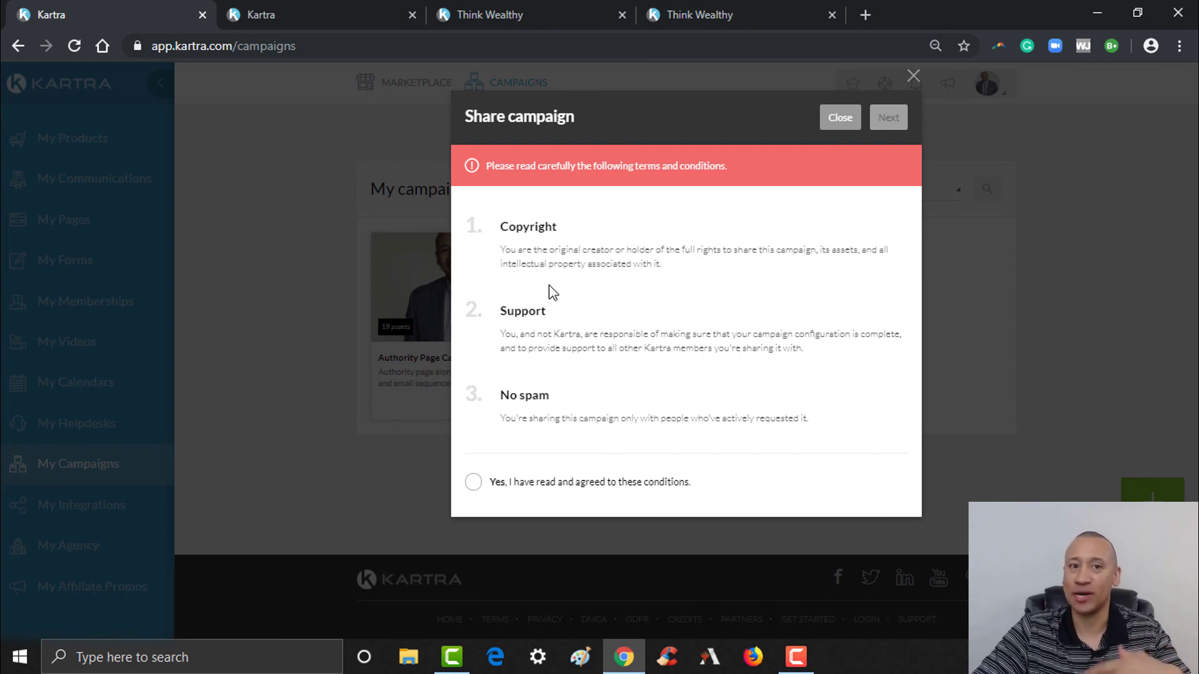
click(473, 483)
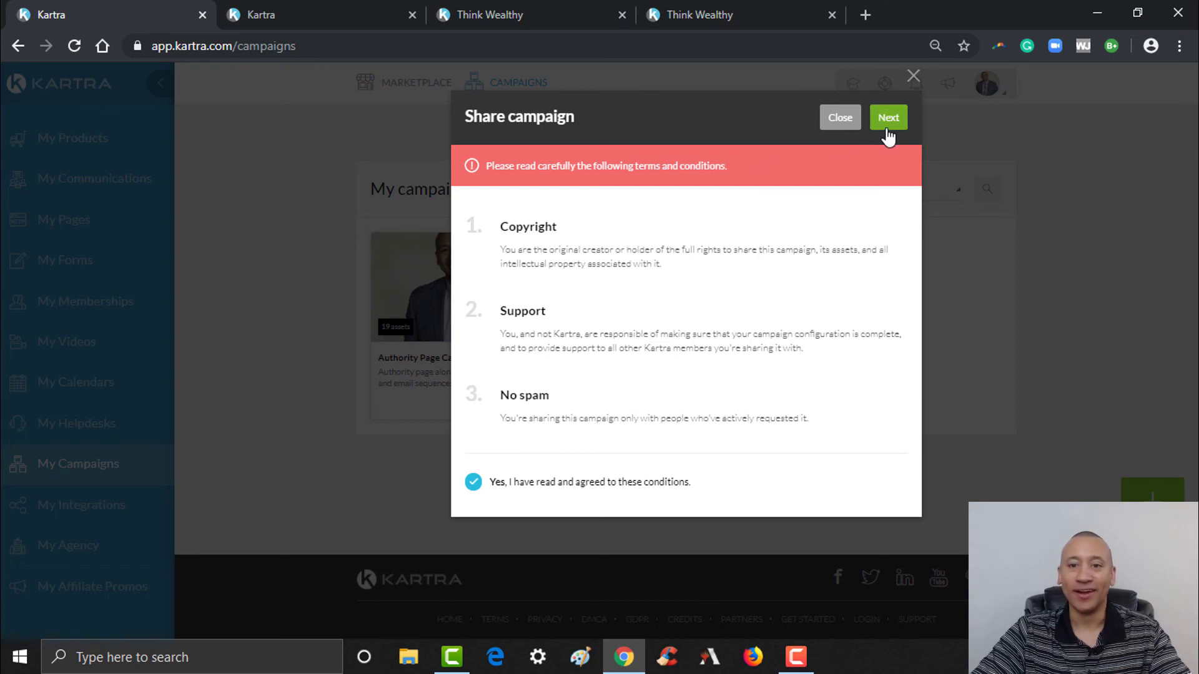
click(885, 124)
click(625, 240)
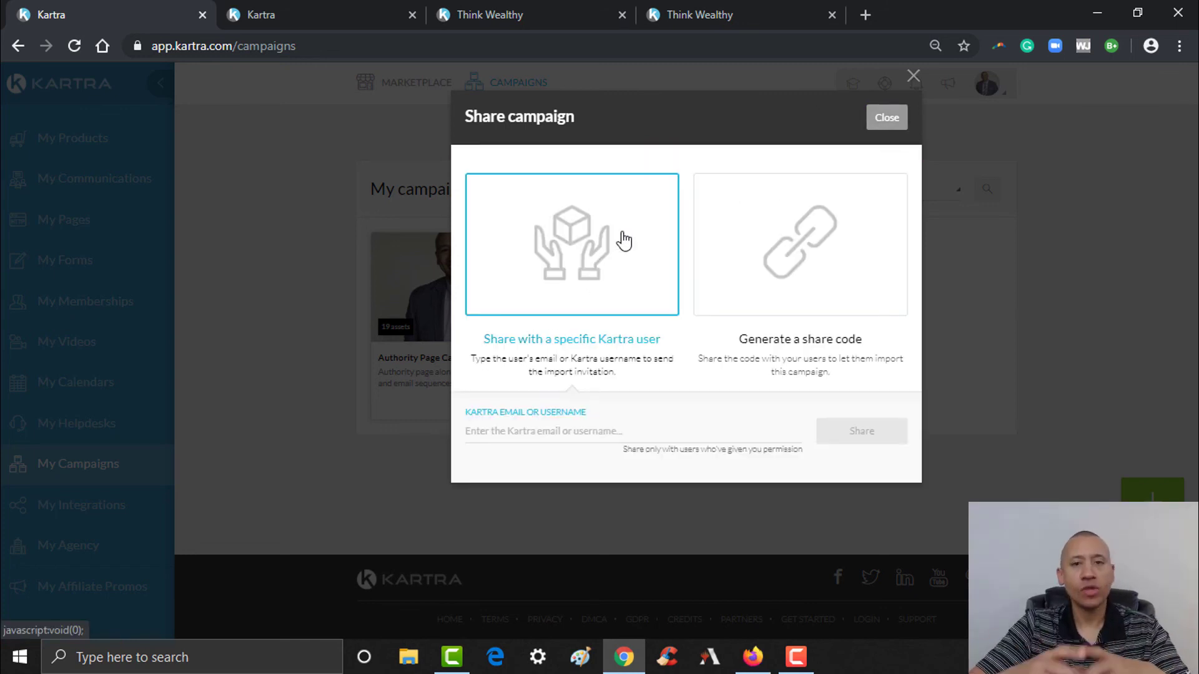
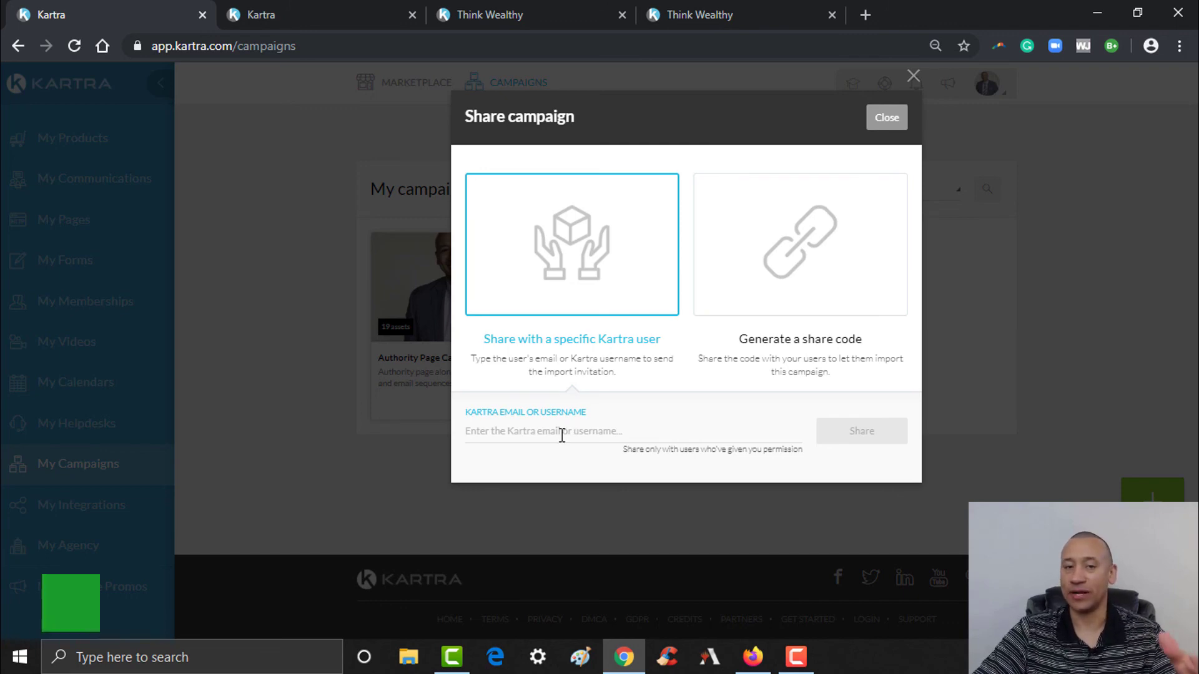
- Send the campaign share invitation to the second account's Kartra user email
click(563, 432)
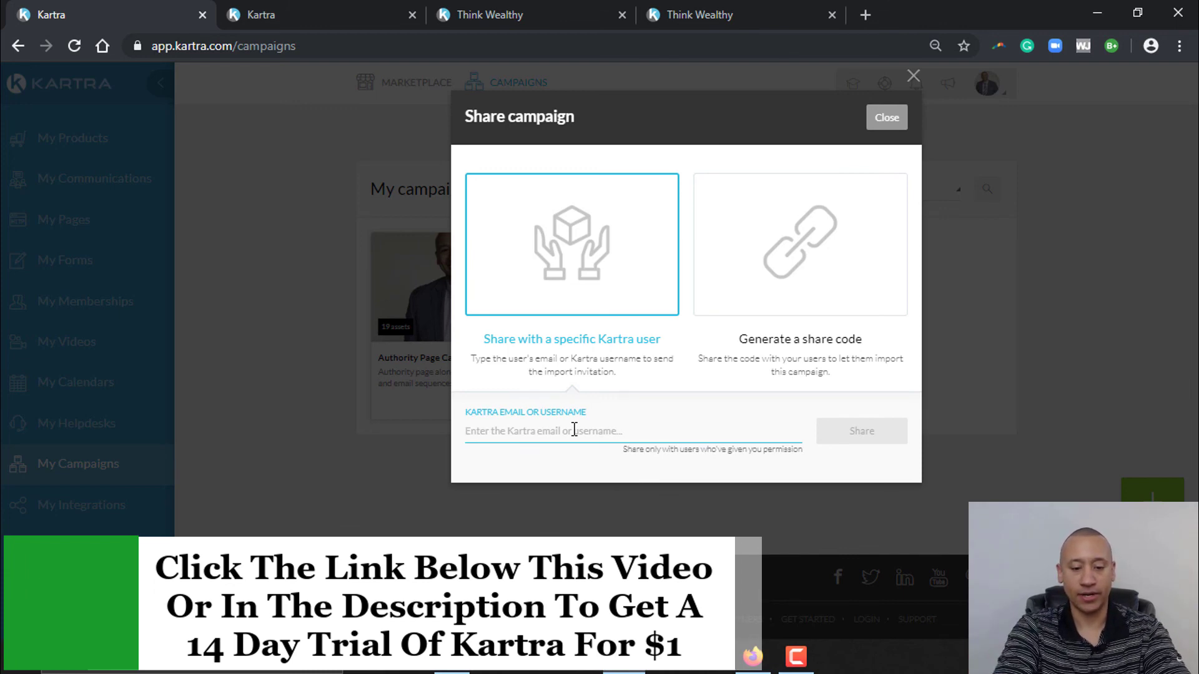
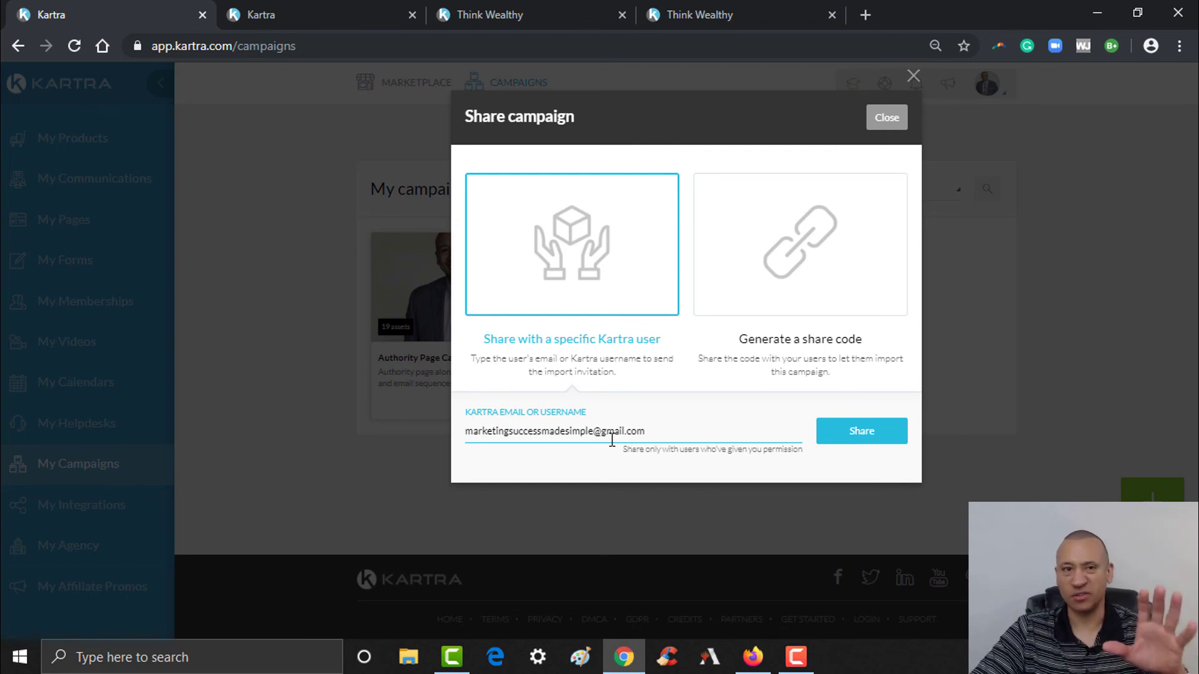
click(860, 436)
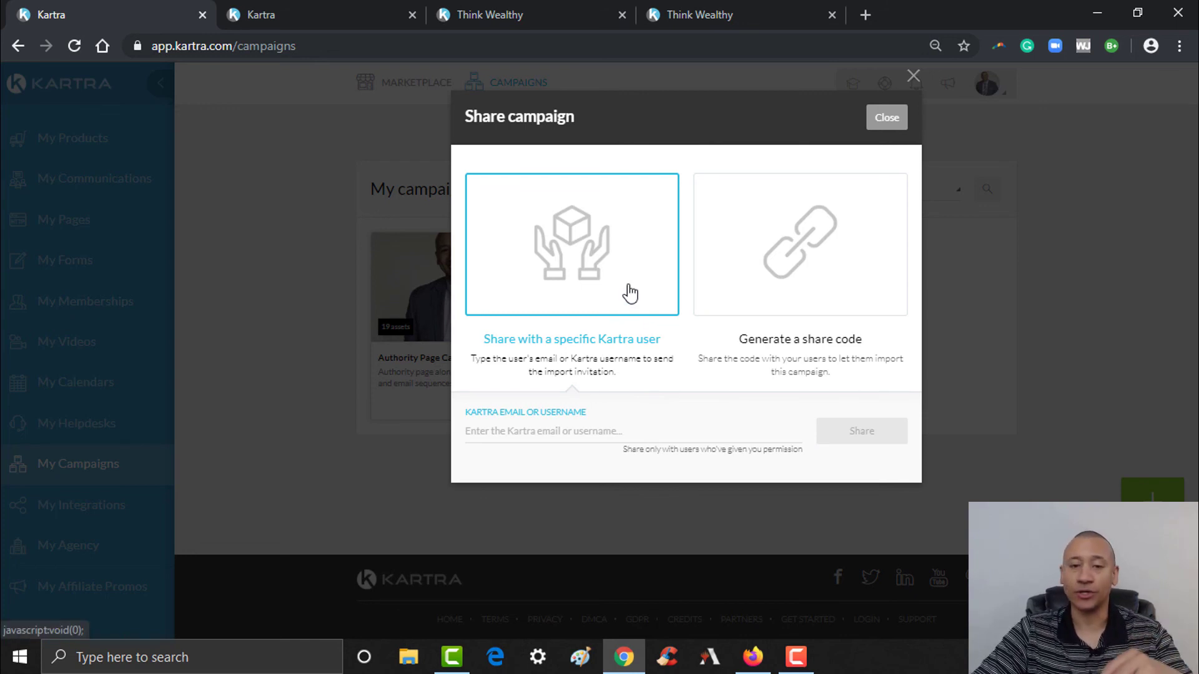
- Switch to sharing by code and generate a first campaign share code
click(805, 244)
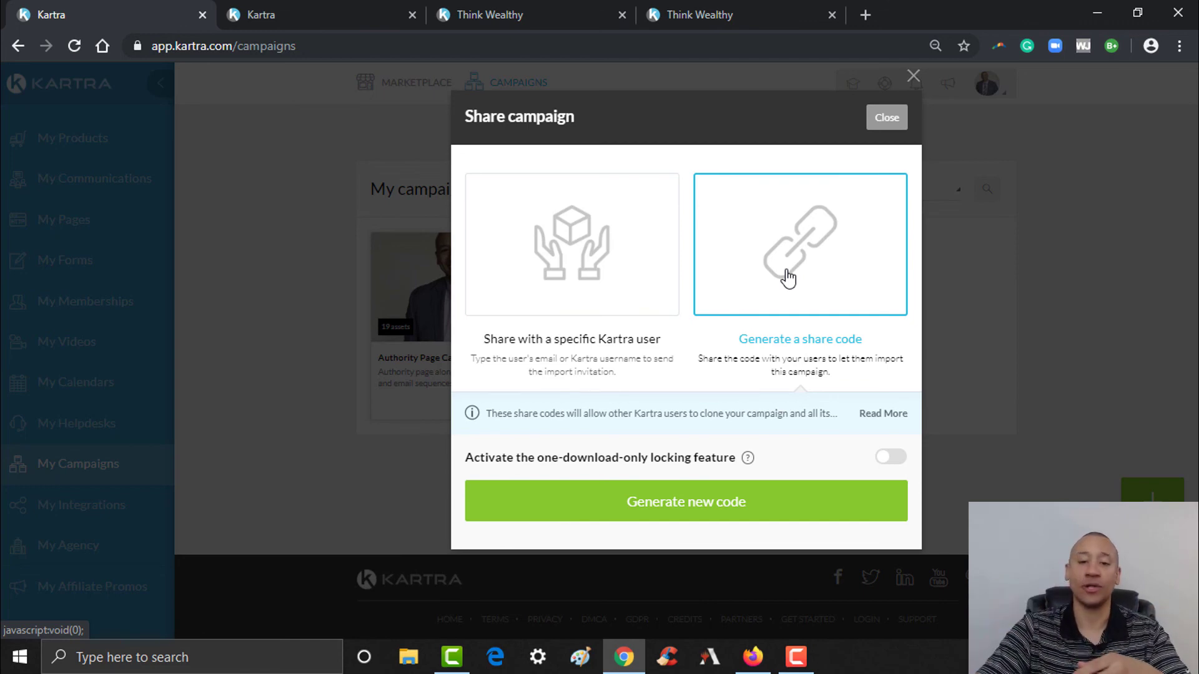
click(686, 504)
scroll(1195, 417, down, 1)
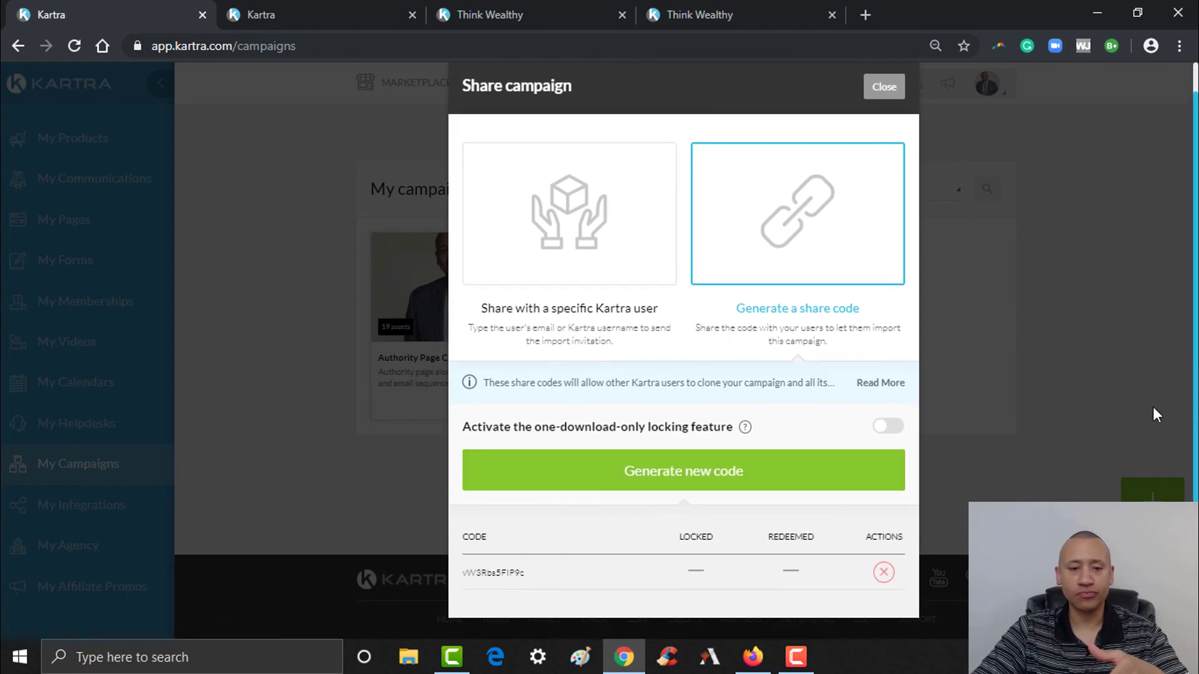
drag(530, 574, 466, 581)
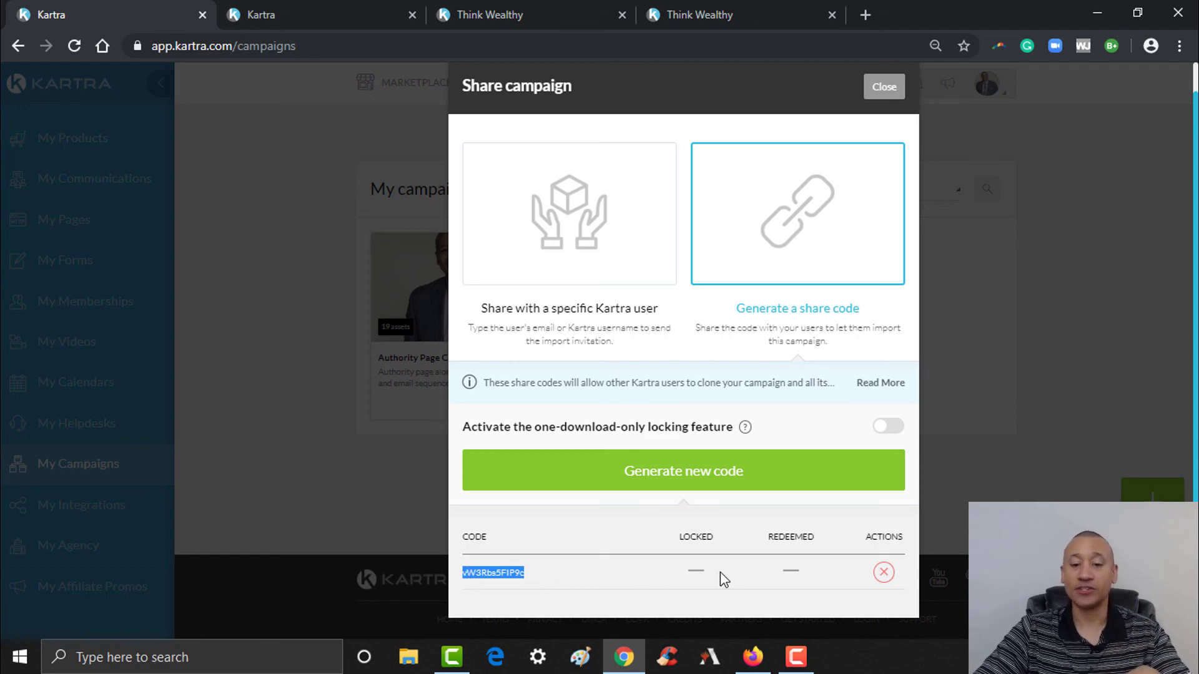
click(553, 581)
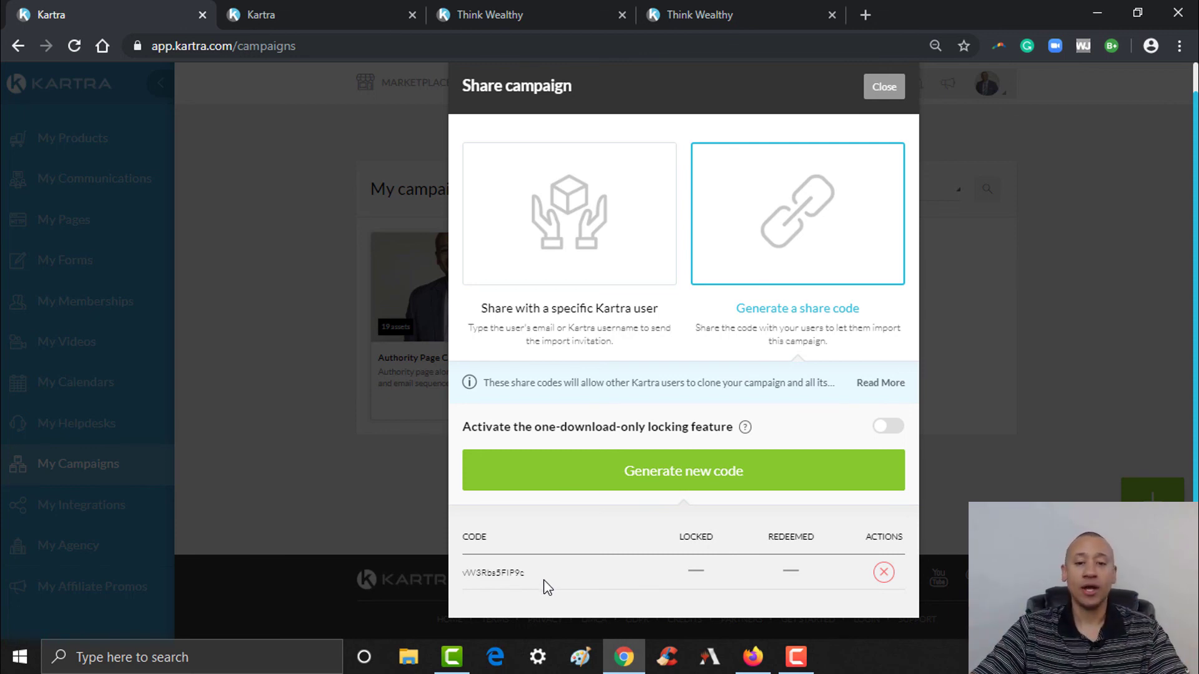
- Turn on one-download-only locking, delete the old unlocked code, and generate a locked code
click(888, 427)
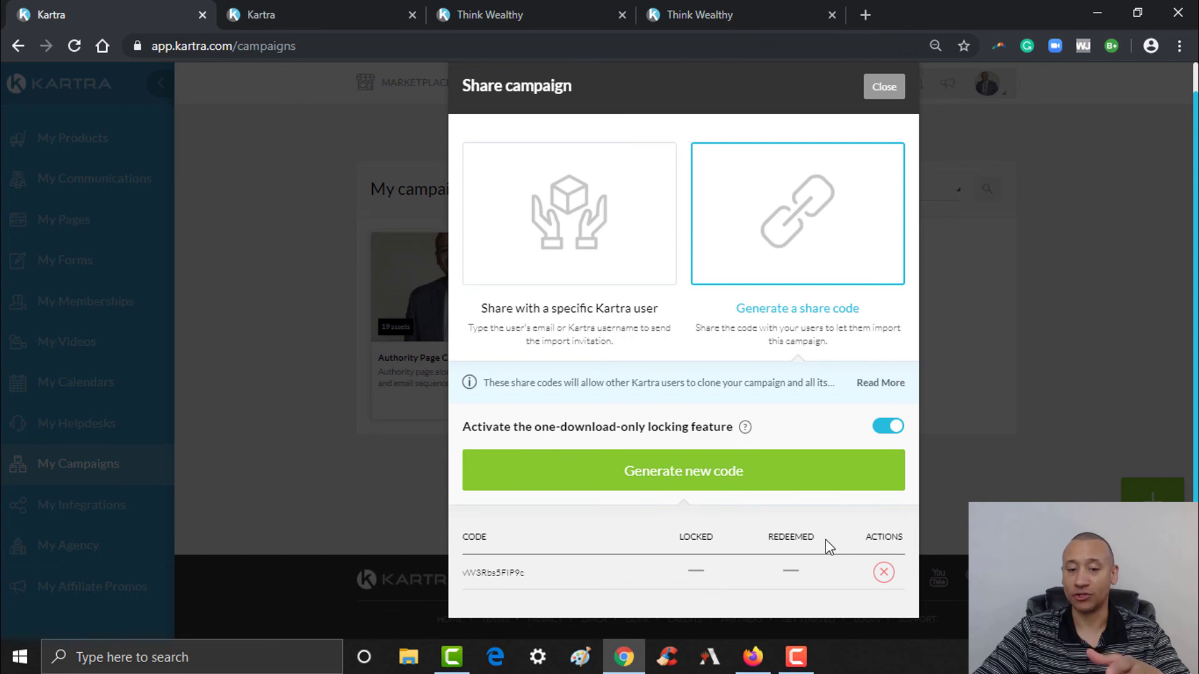
click(884, 572)
click(822, 120)
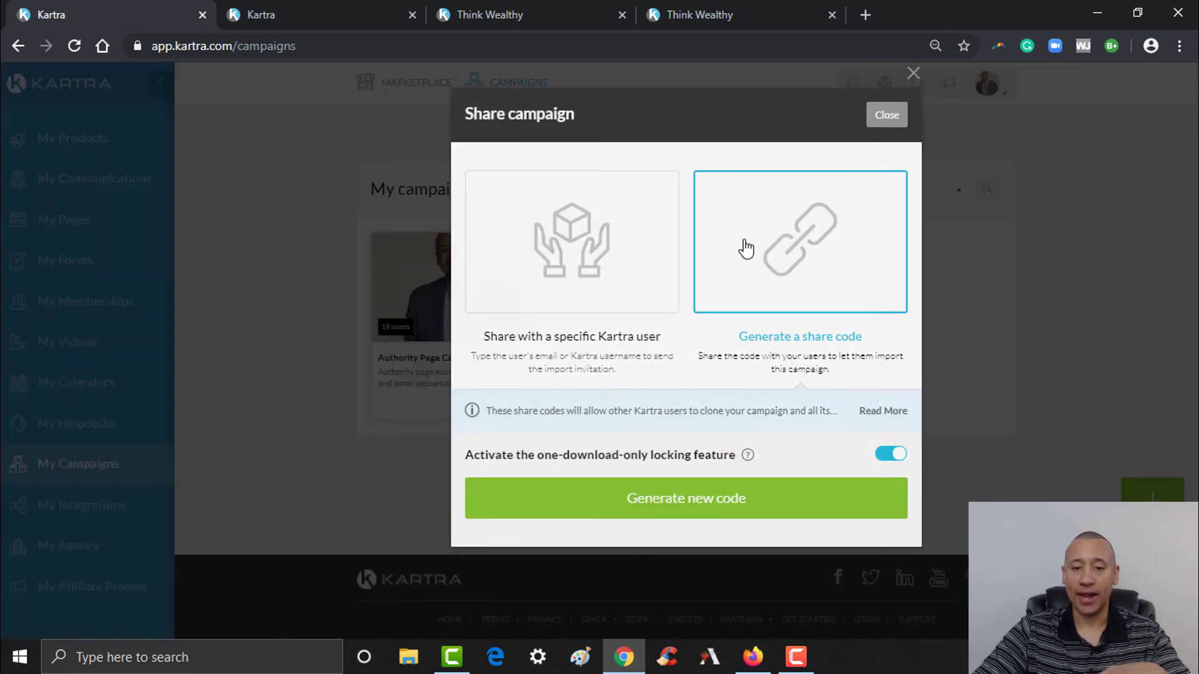
click(698, 511)
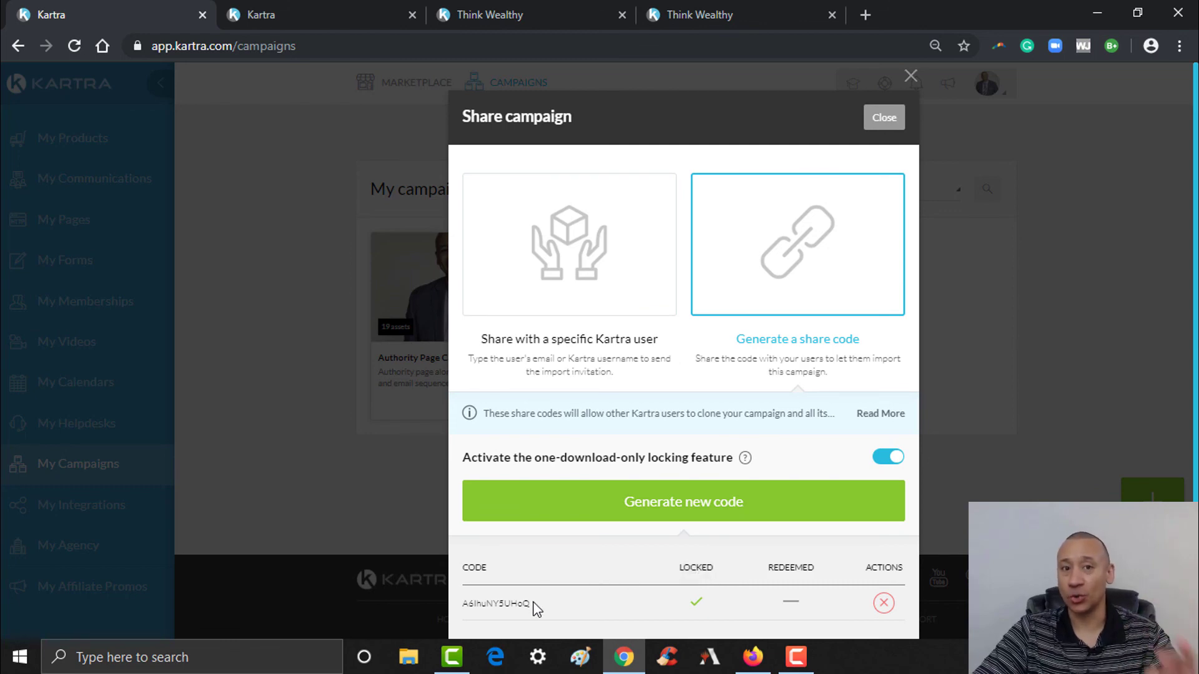
drag(533, 611, 463, 610)
click(461, 611)
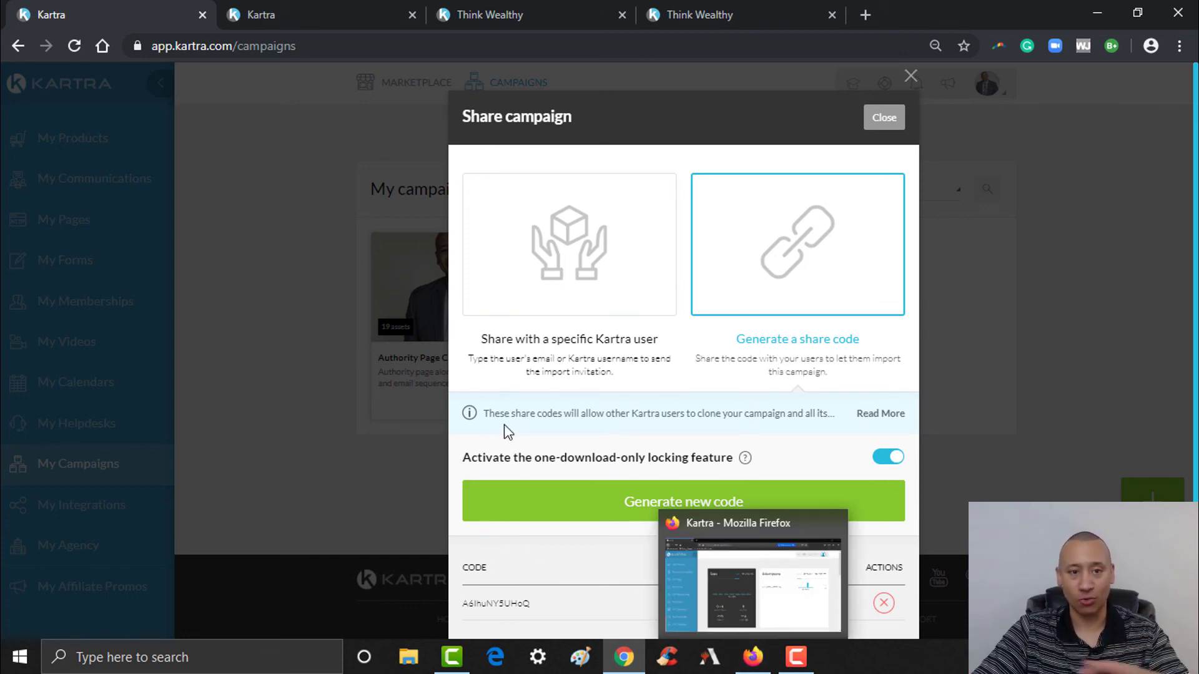
- In the second account, reload the dashboard and check the shared-campaign alert, then open My Campaigns
click(755, 659)
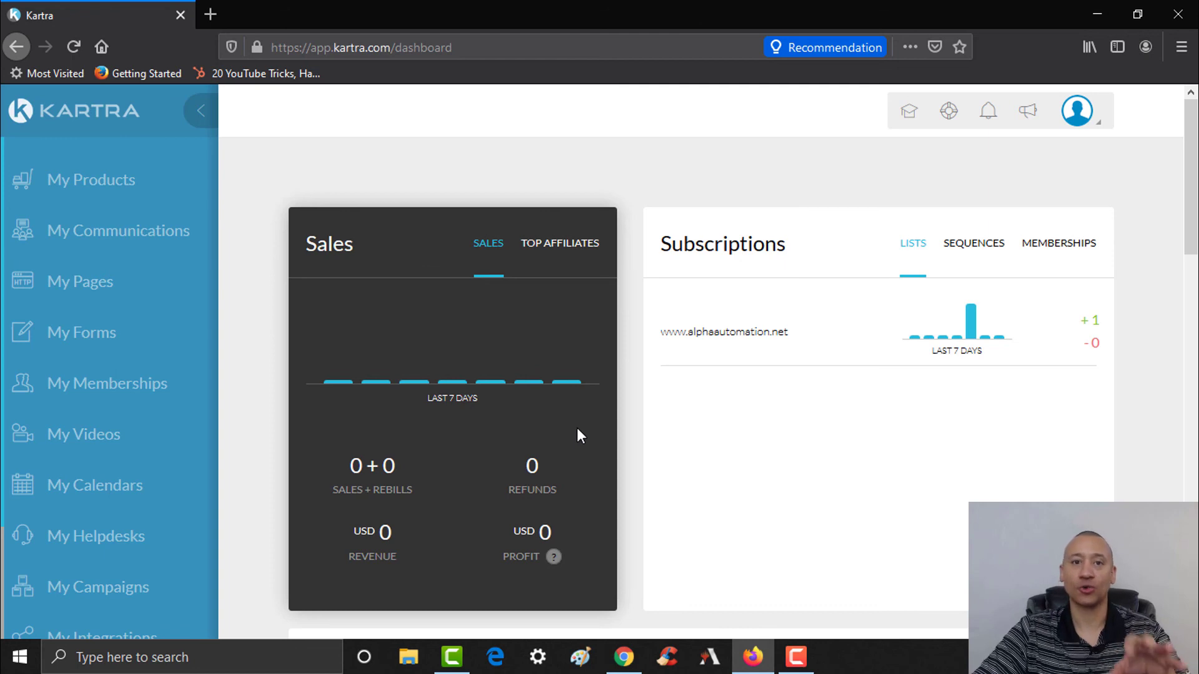
click(73, 45)
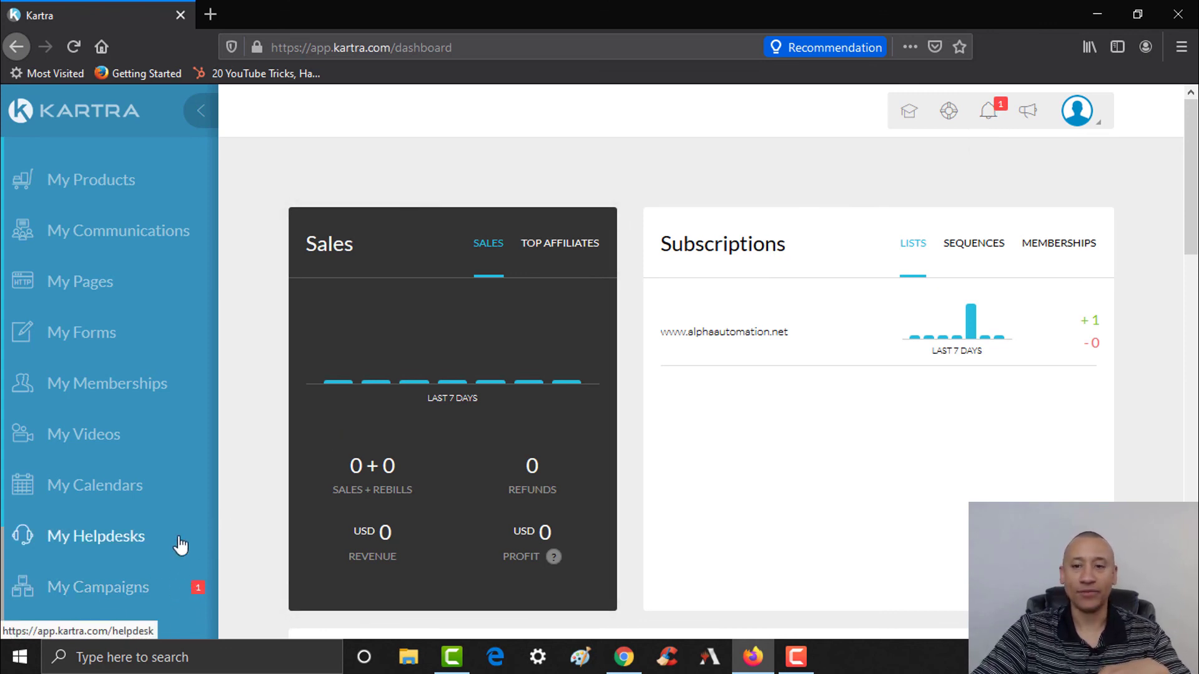
click(988, 117)
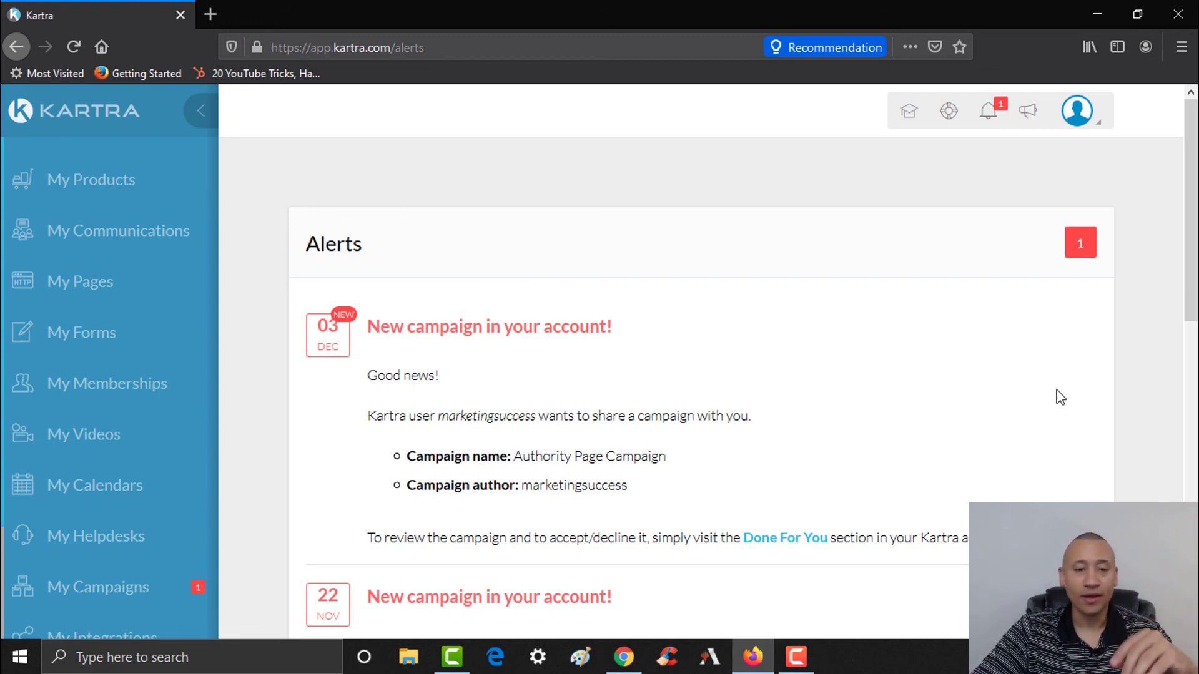
drag(1194, 282, 1196, 320)
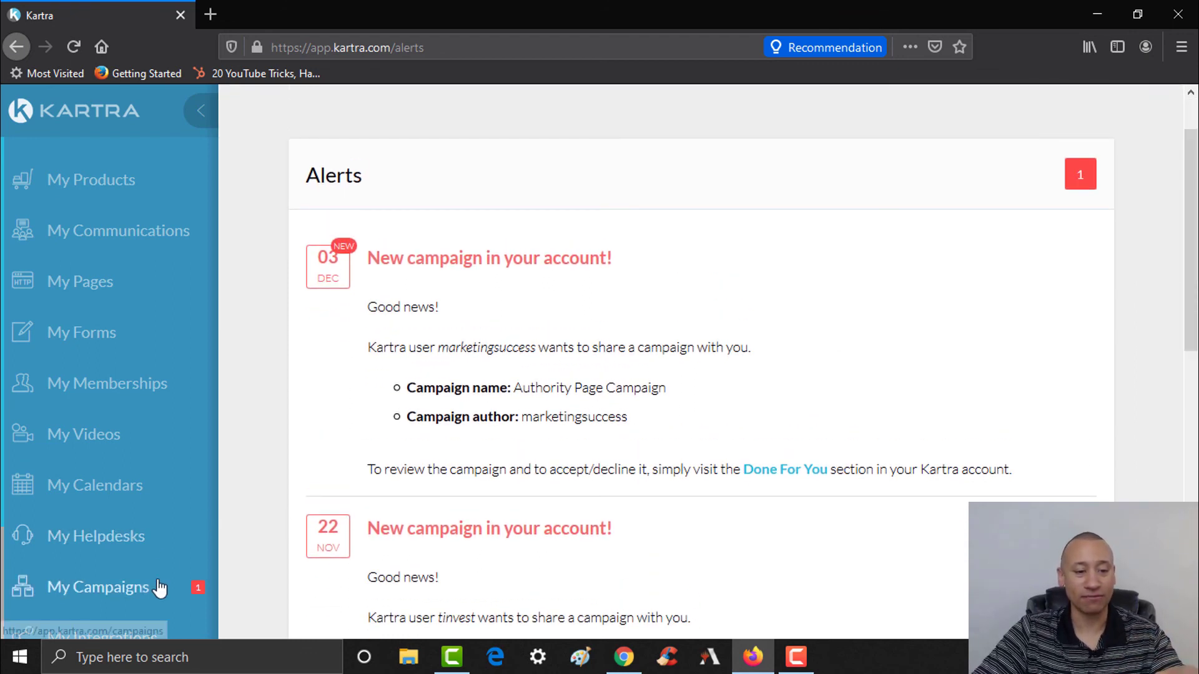
click(108, 595)
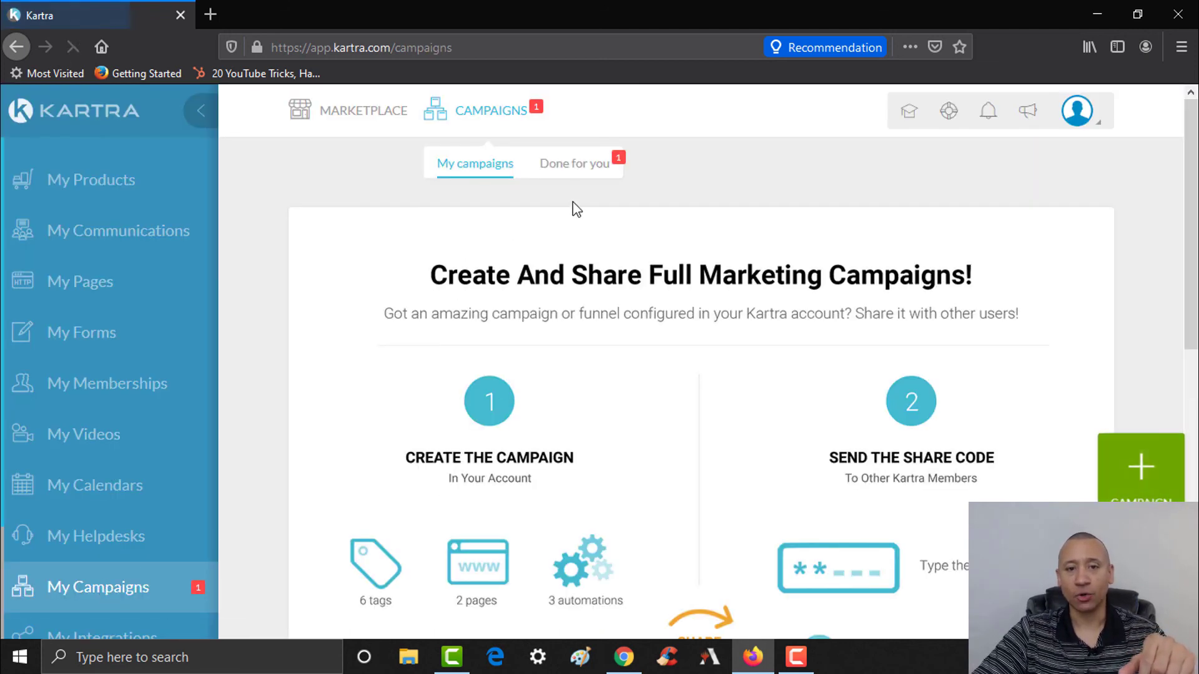
- Show Done for you campaigns, check the Authority Page Campaign's menu, and open Import a campaign
click(586, 183)
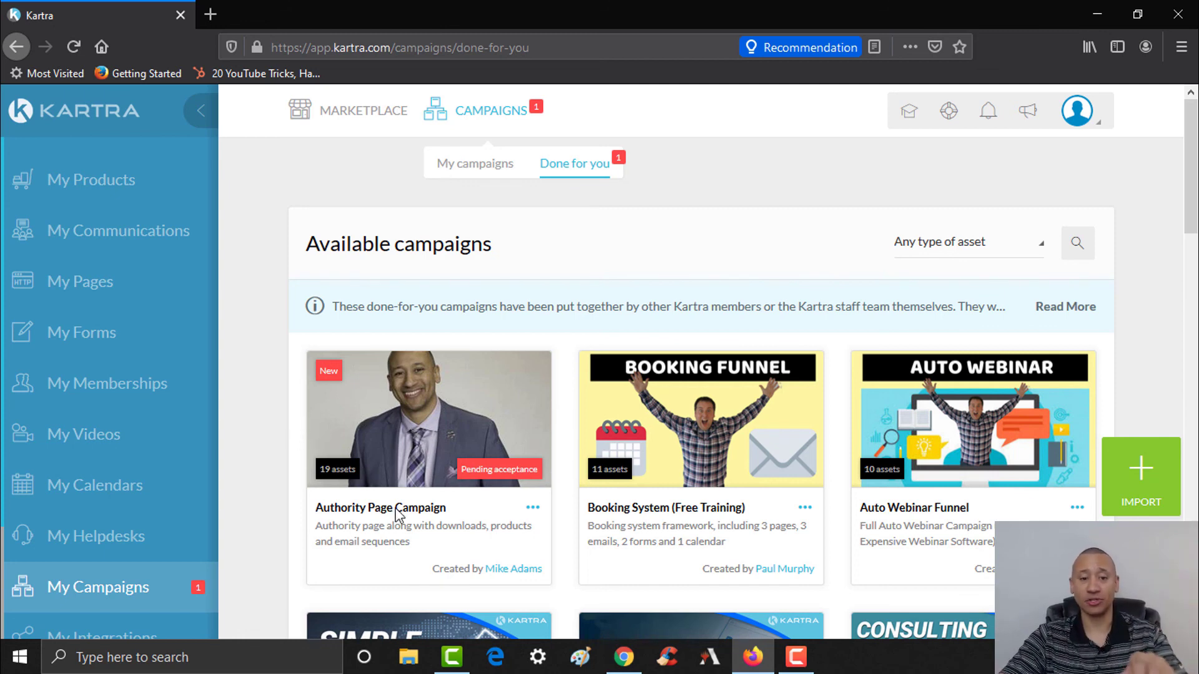
click(532, 508)
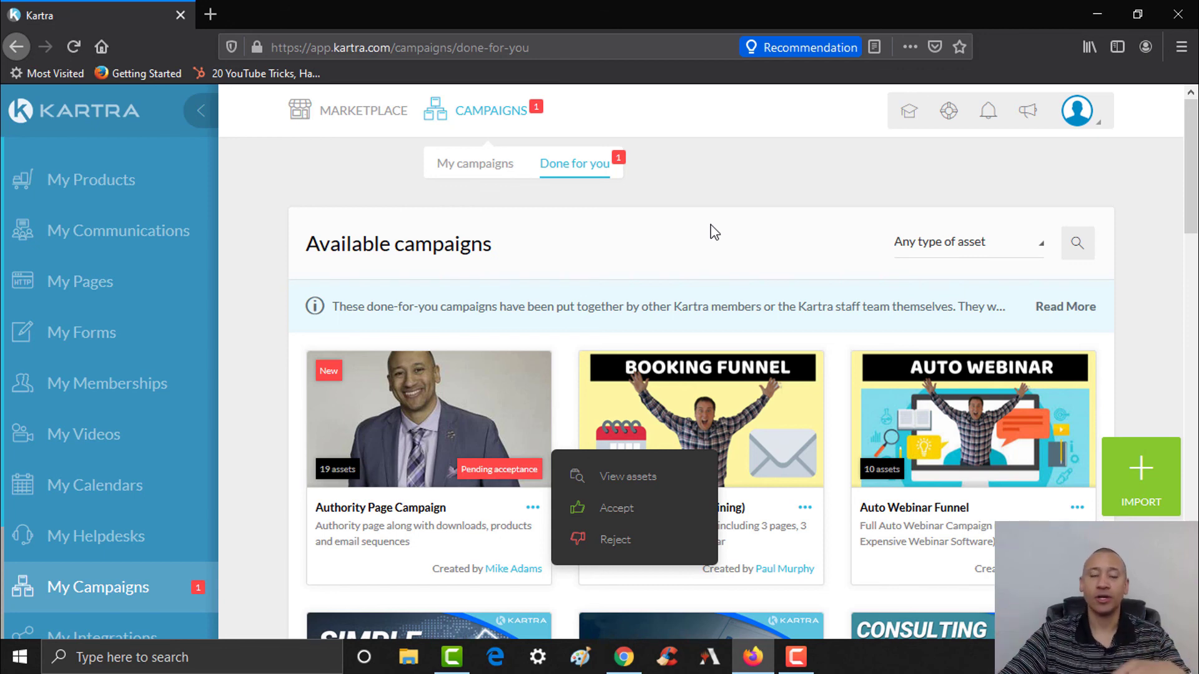
click(762, 163)
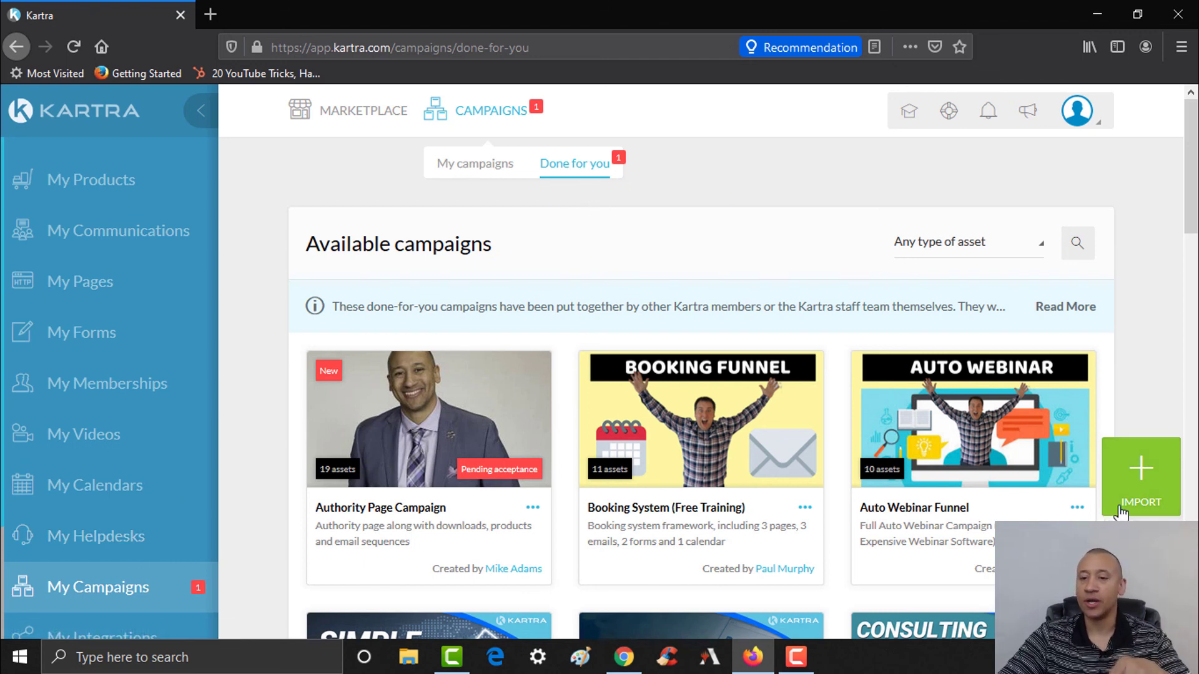
click(1134, 476)
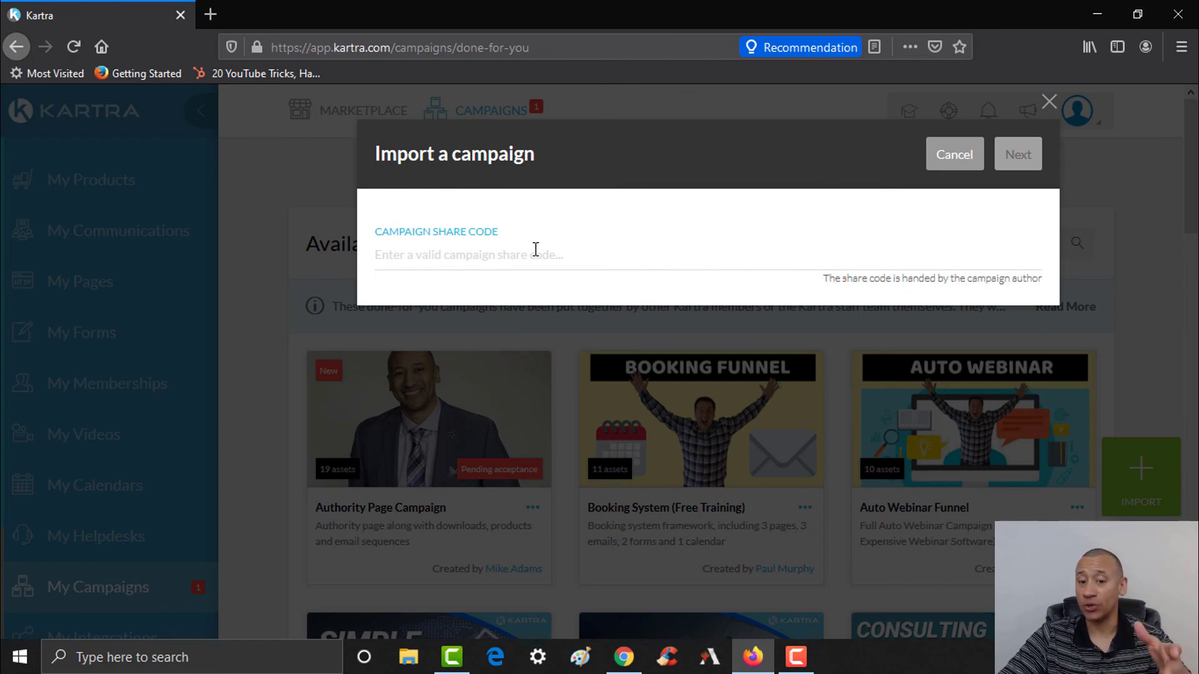
- Paste the locked share code from the first account into the import dialog, then close it after the already-imported error
click(623, 656)
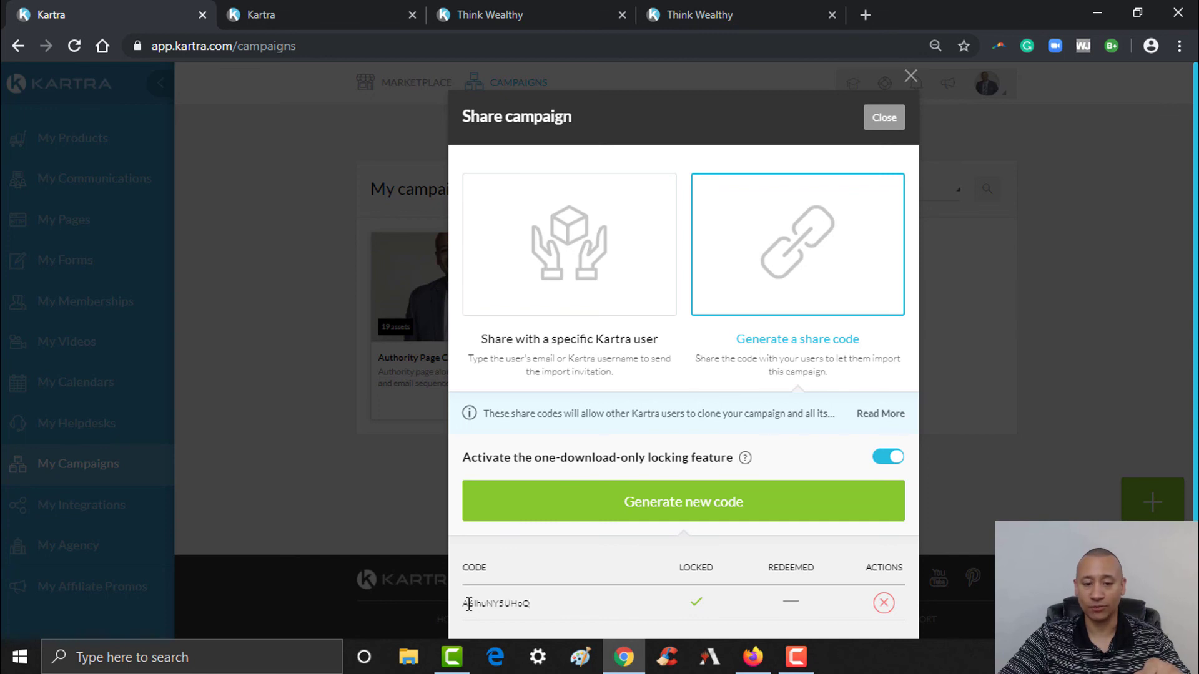
drag(465, 606, 529, 607)
key(ctrl+c)
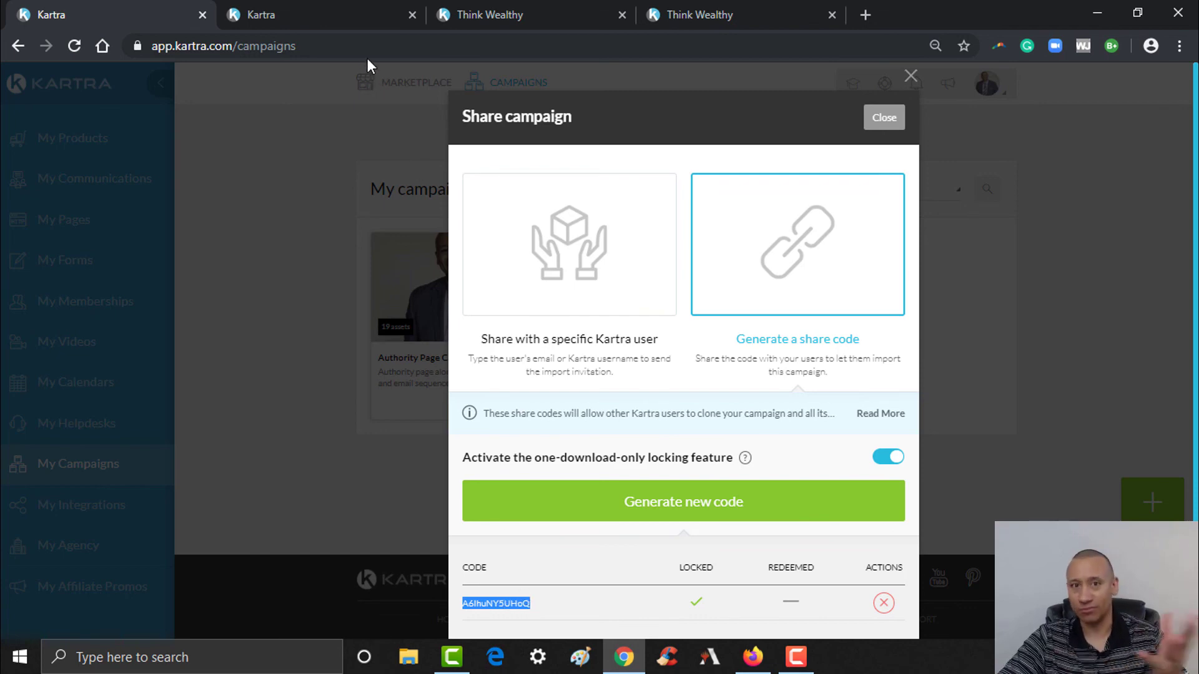
click(753, 657)
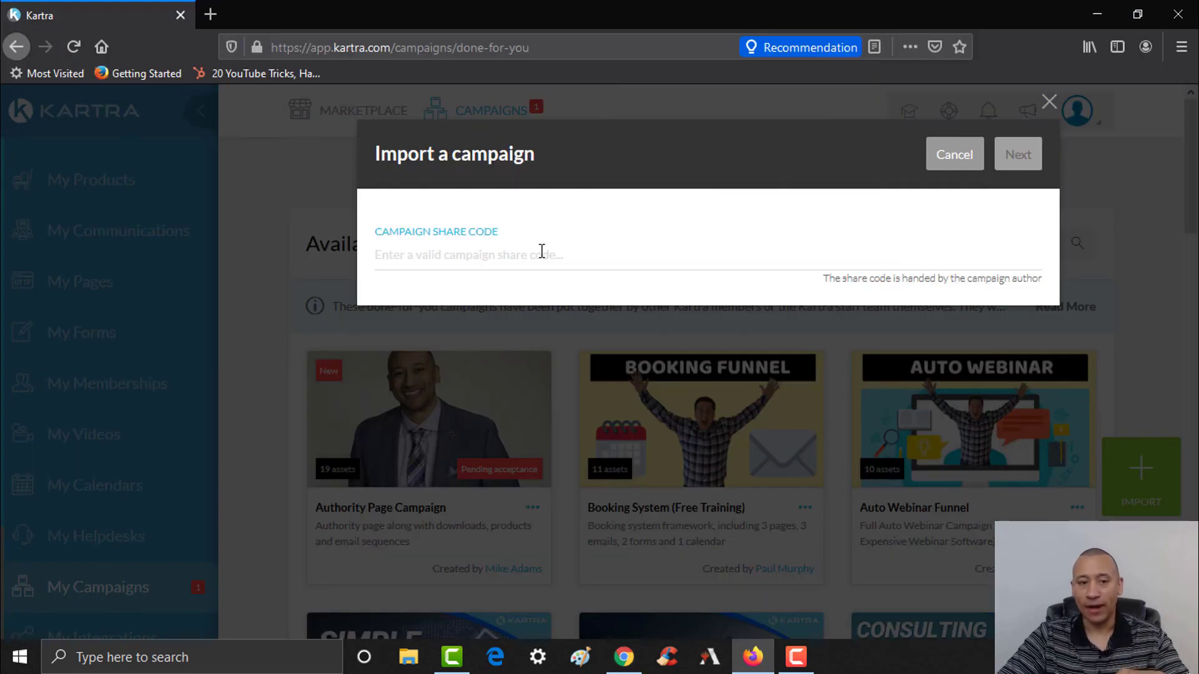
click(453, 252)
key(ctrl+v)
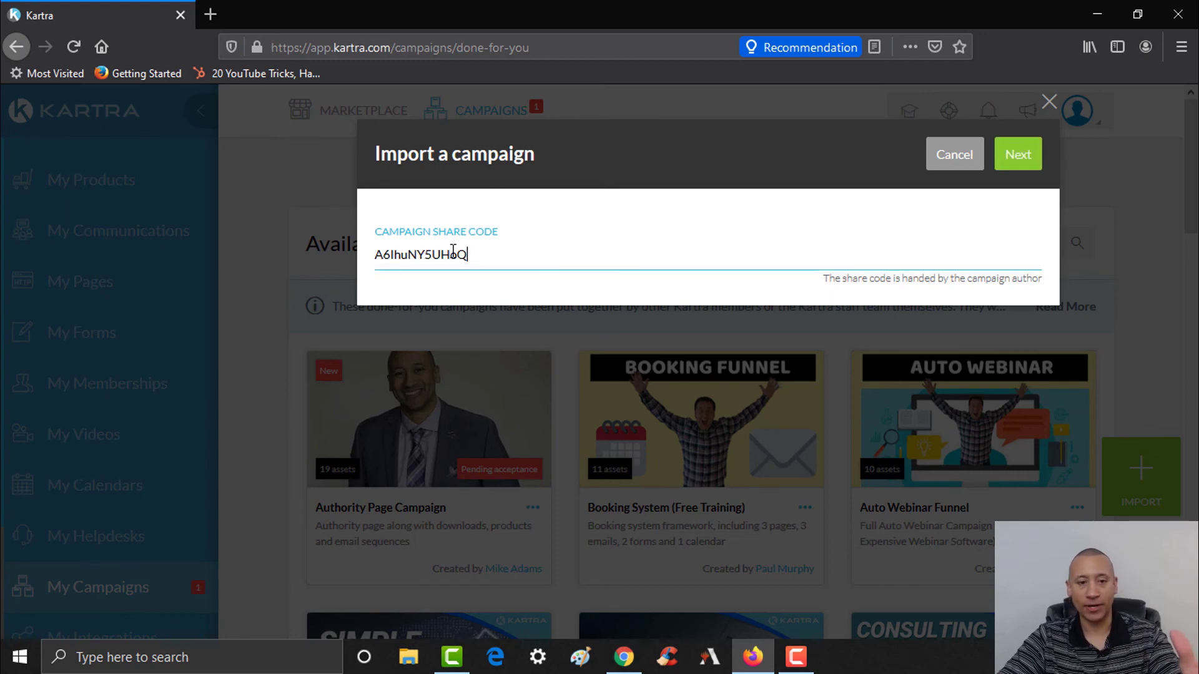
click(1022, 165)
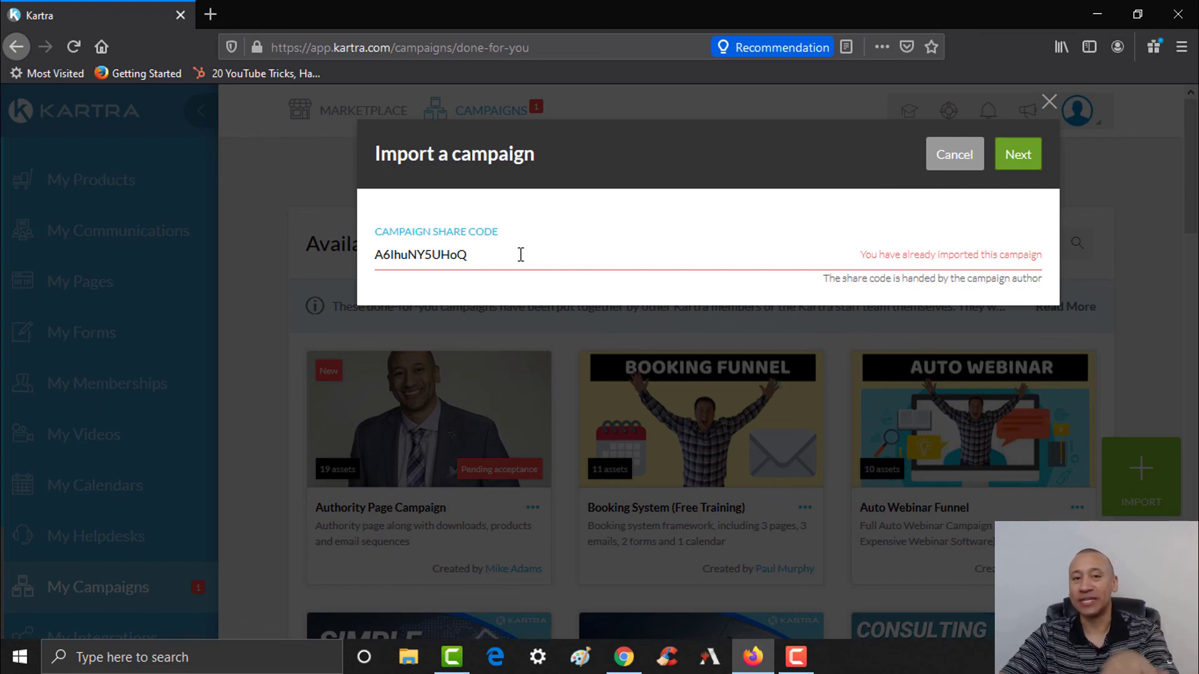
click(1049, 104)
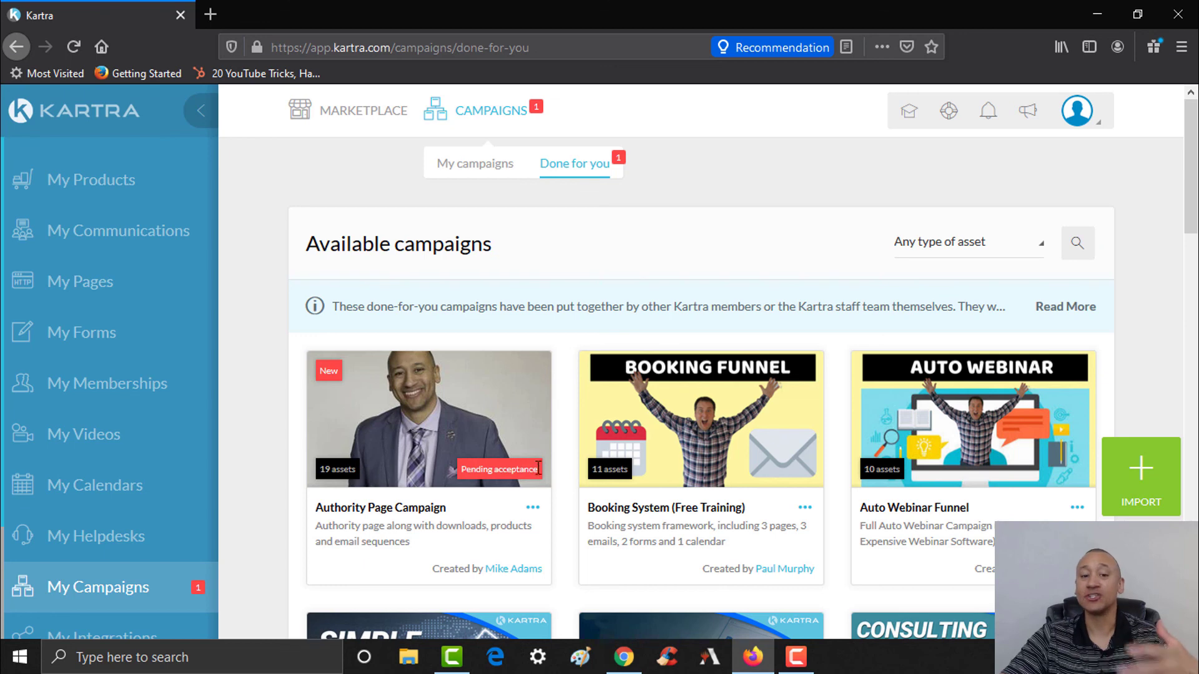
- Reject the pending Authority Page Campaign invitation
click(534, 508)
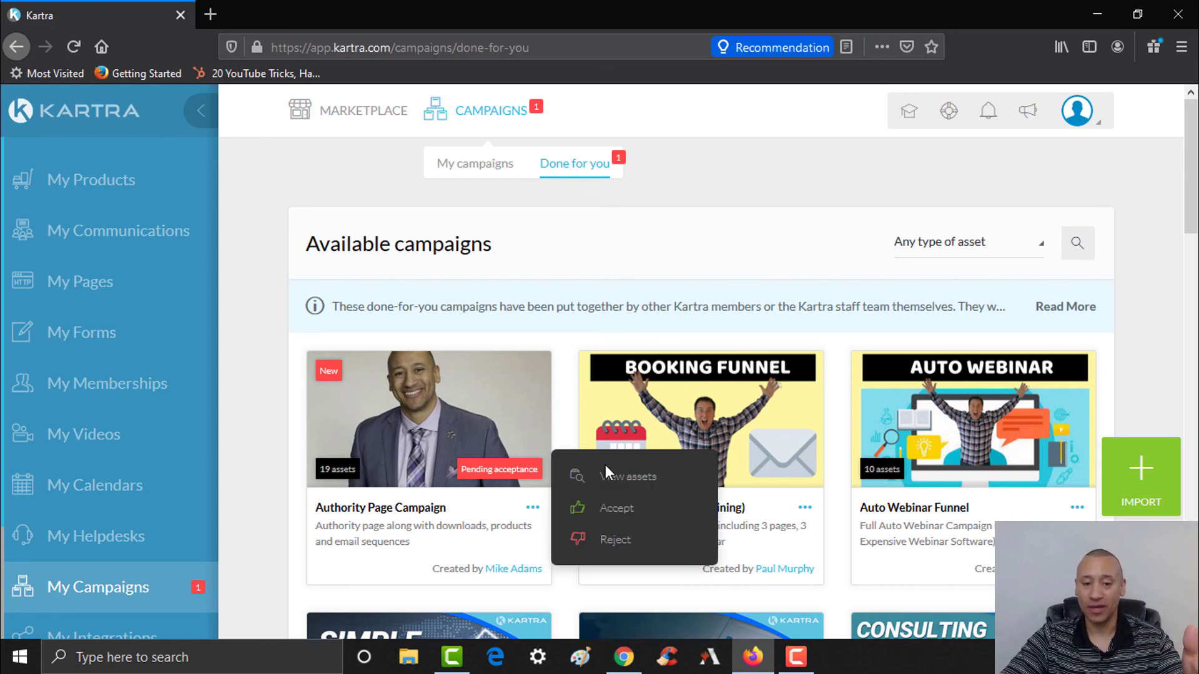
click(609, 544)
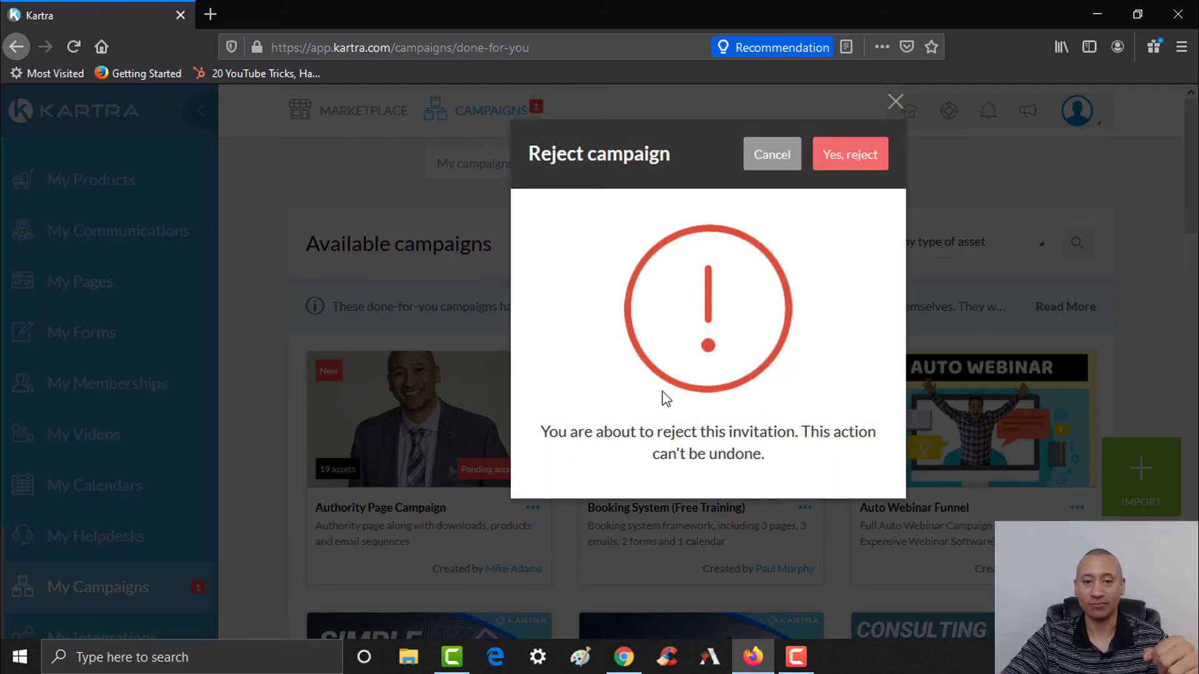
click(854, 165)
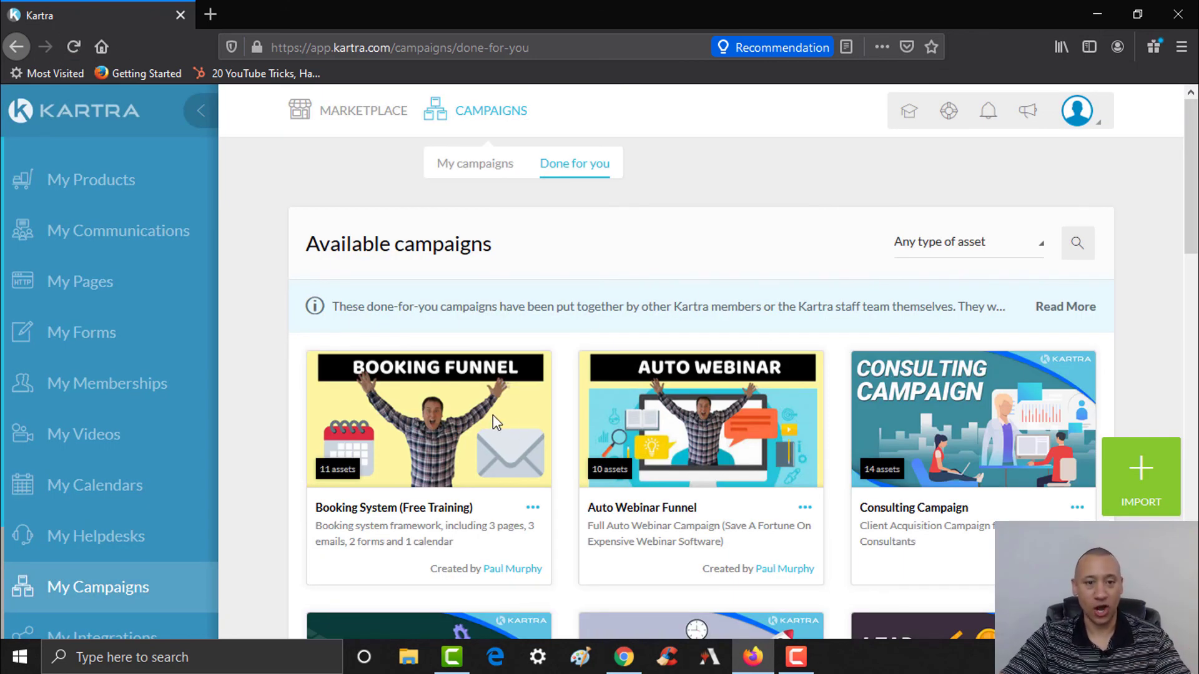
- Import the Authority Page Campaign using the pasted share code, creating 12 pages, 2 tags, 2 sequences, 2 forms, 1 list
click(1135, 477)
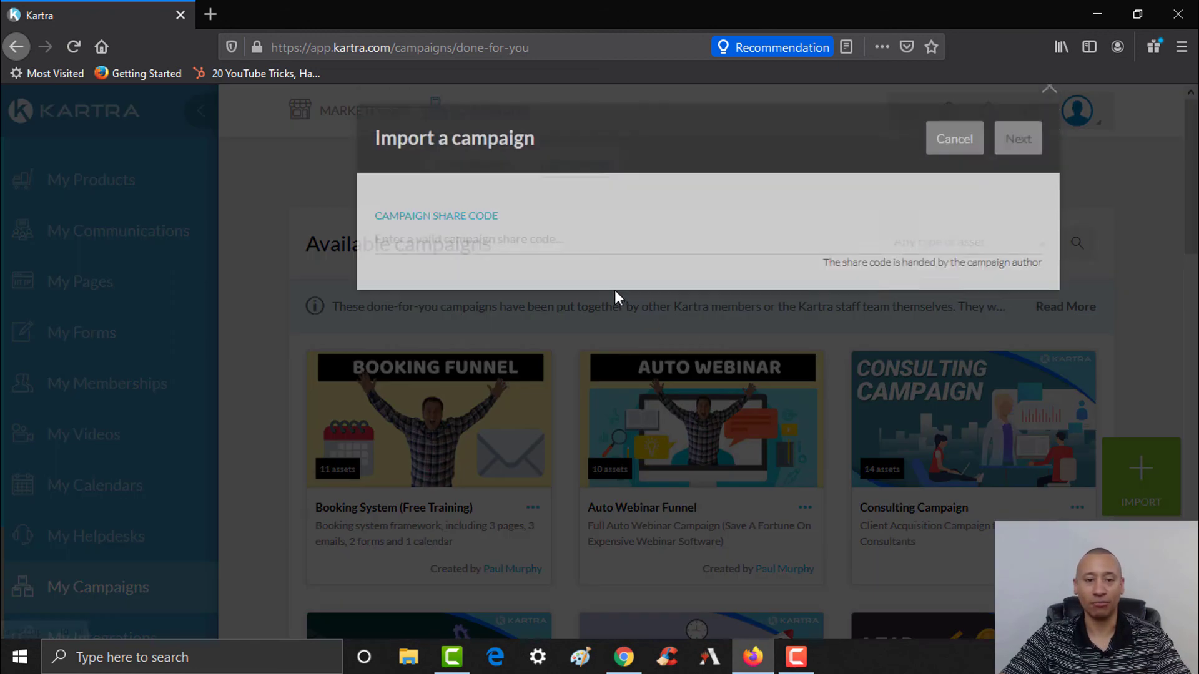
click(585, 253)
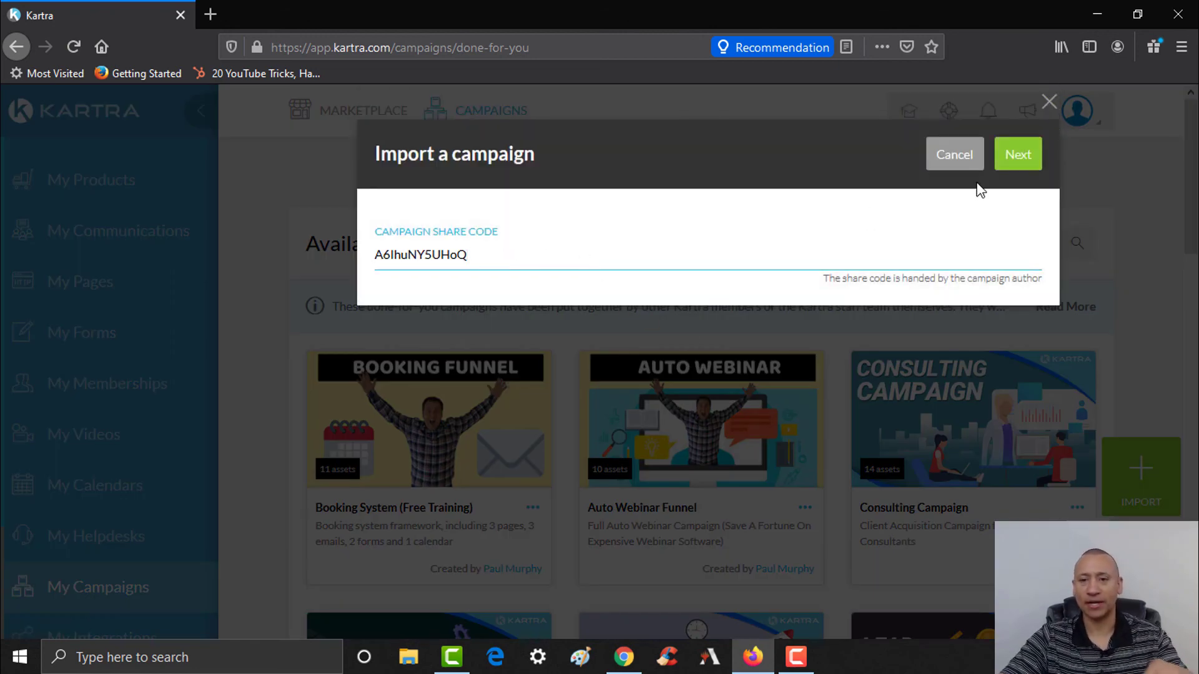
click(1017, 163)
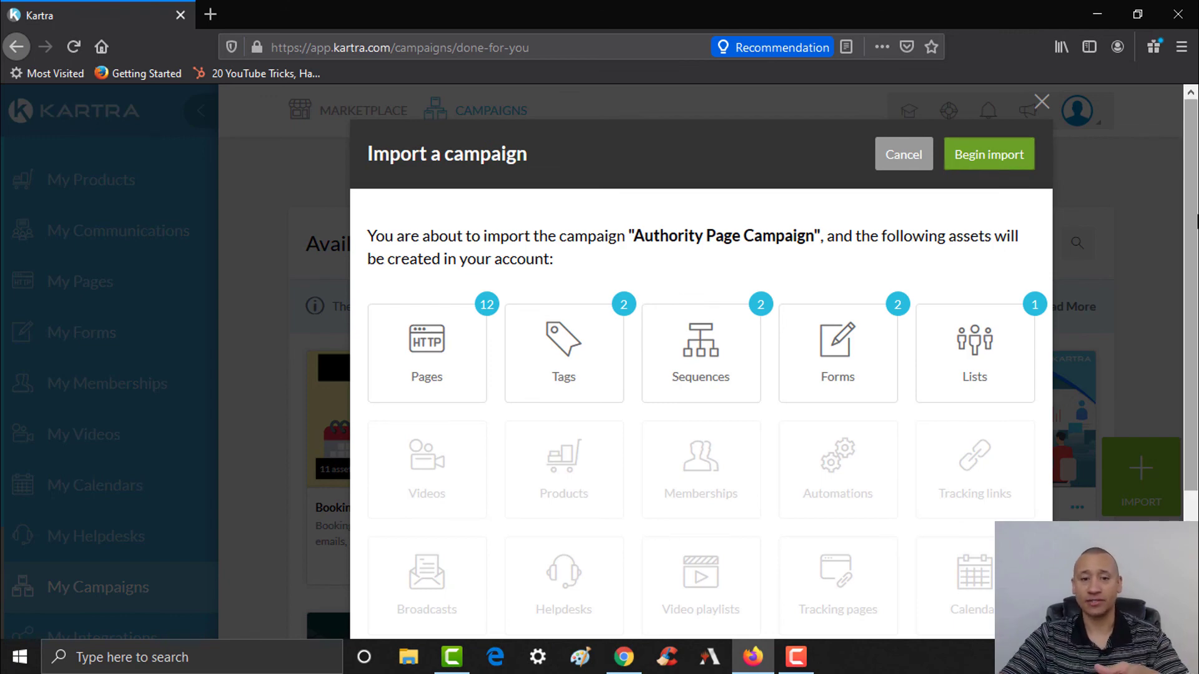
scroll(1190, 275, down, 2)
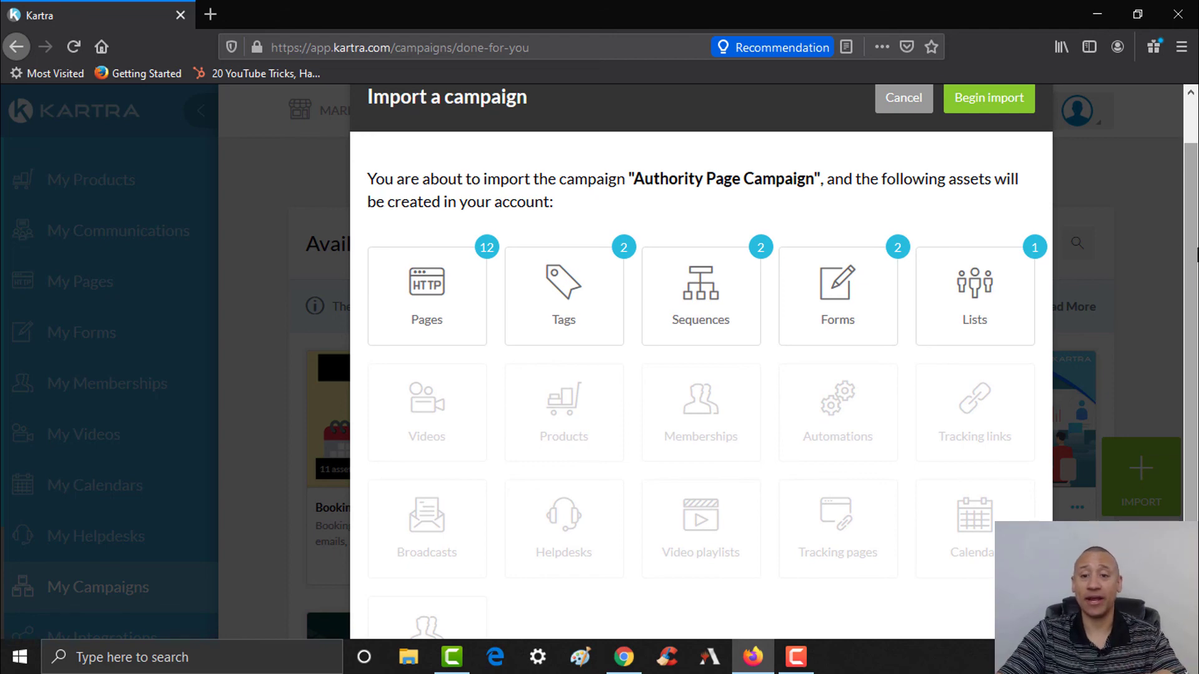
click(1005, 112)
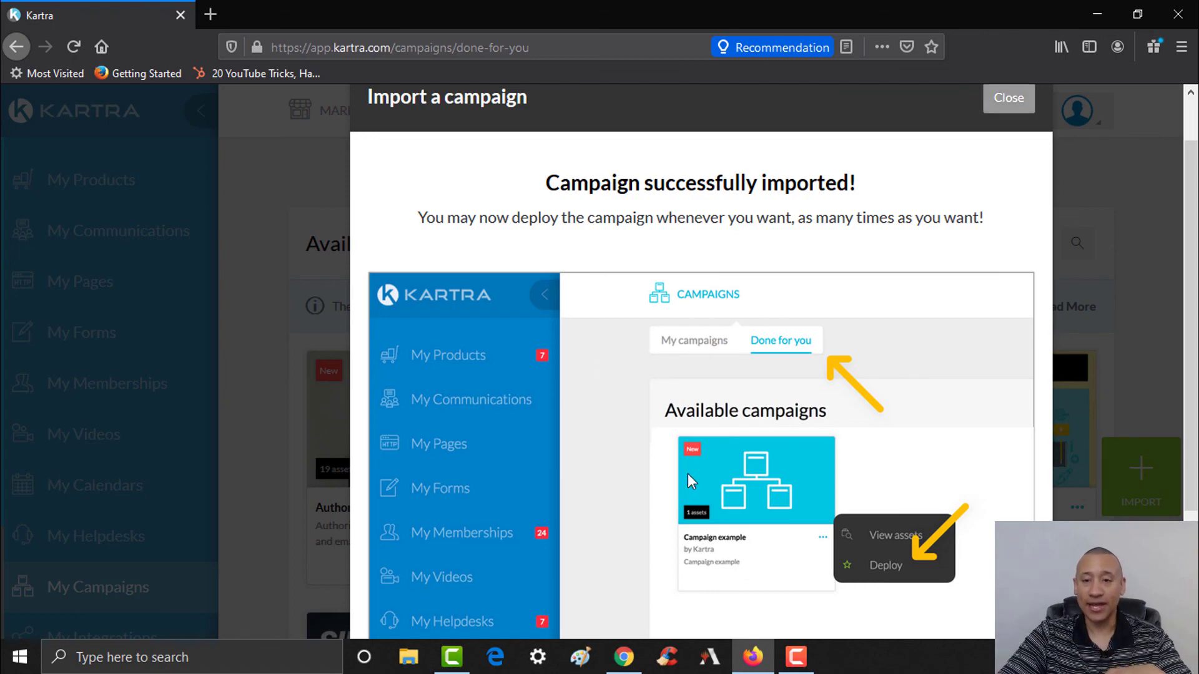
scroll(1194, 420, down, 2)
- Close the import confirmation so the Authority Page Campaign shows with 19 assets
scroll(1194, 419, up, 2)
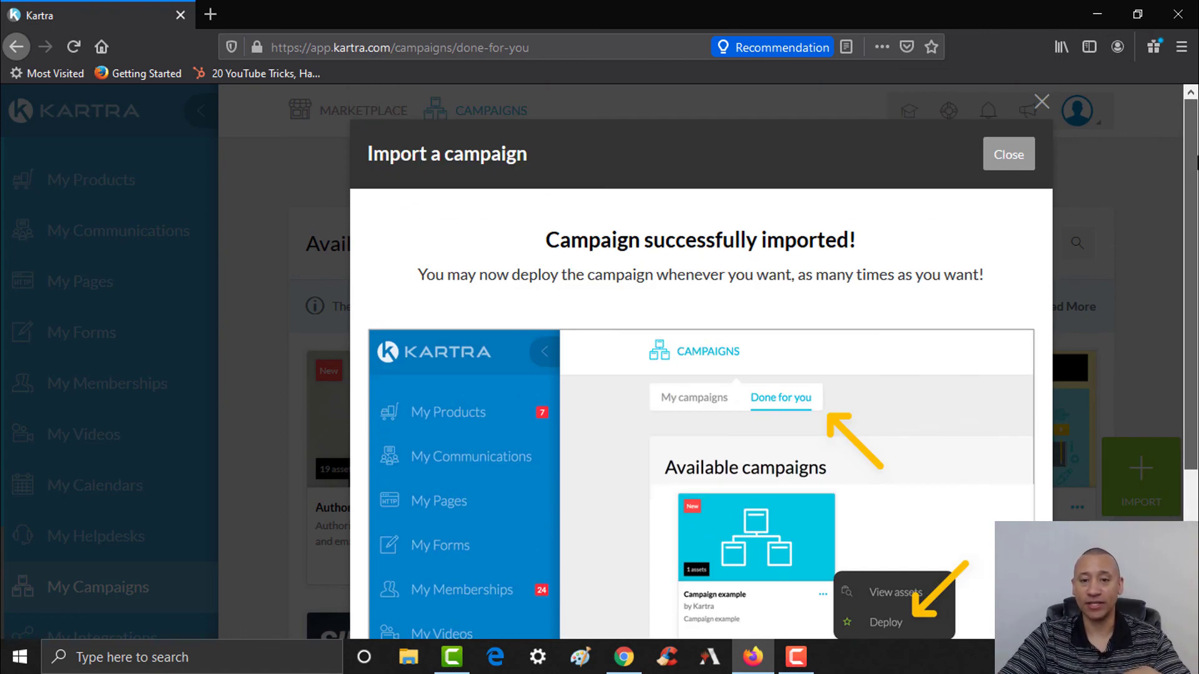
click(1009, 154)
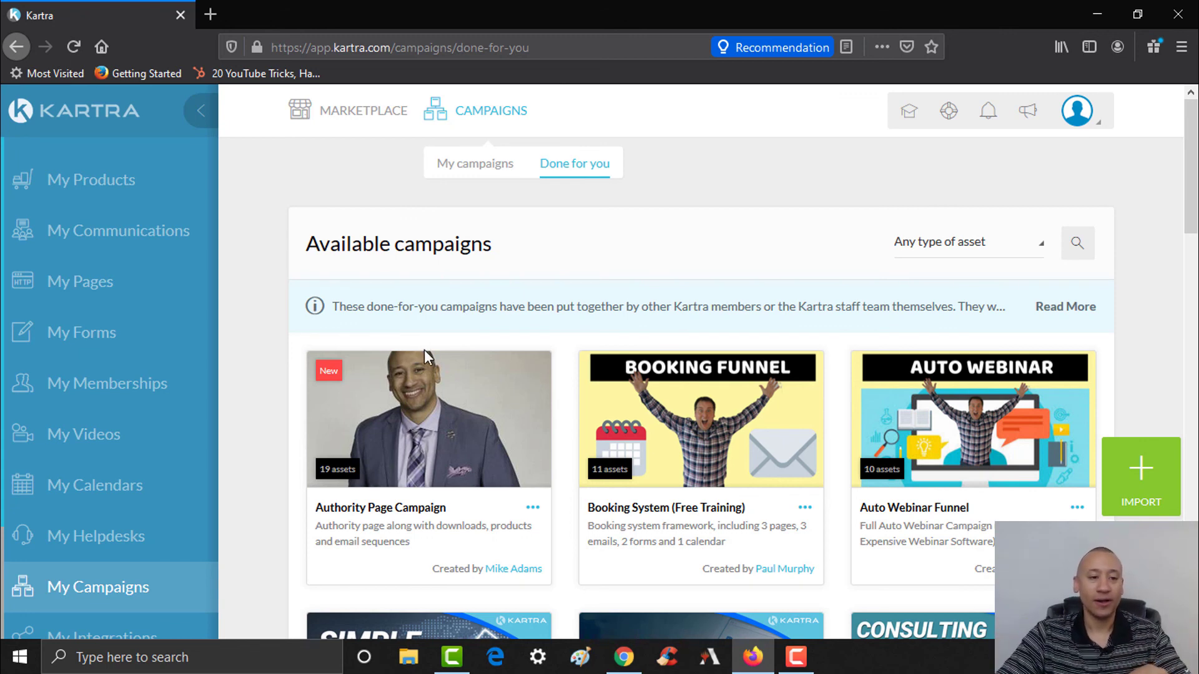
- Open My Pages, My Communications and My Forms each in a new browser tab
right_click(105, 284)
click(135, 293)
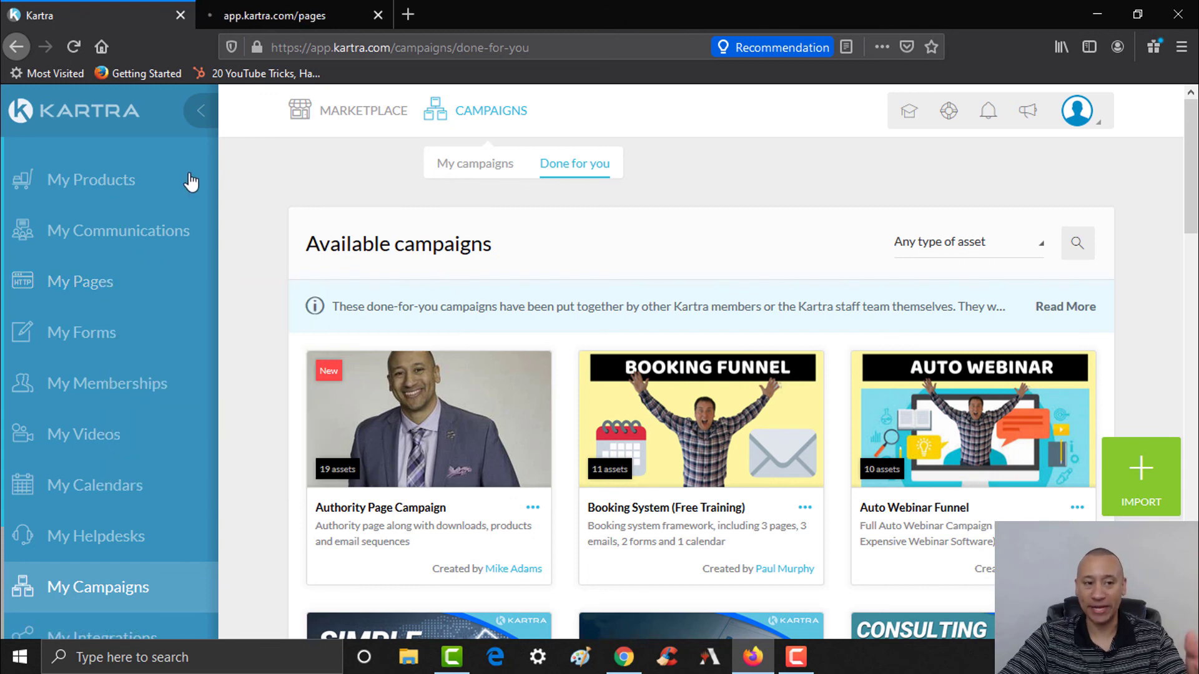
right_click(98, 240)
click(134, 247)
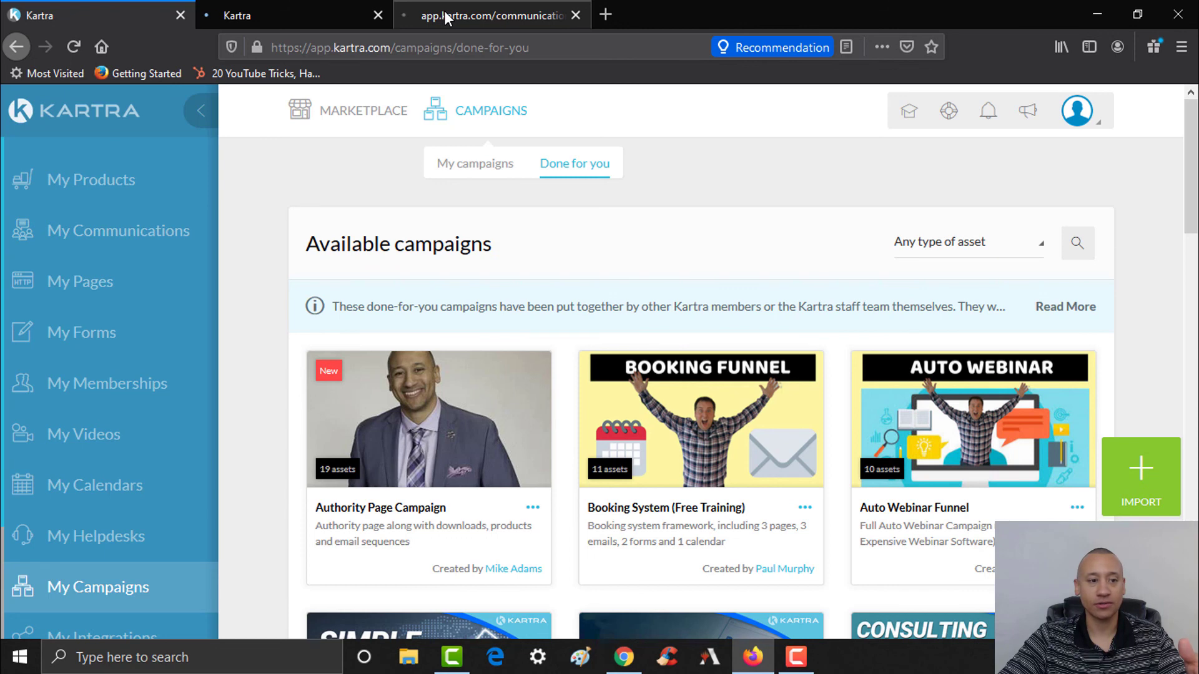
right_click(102, 350)
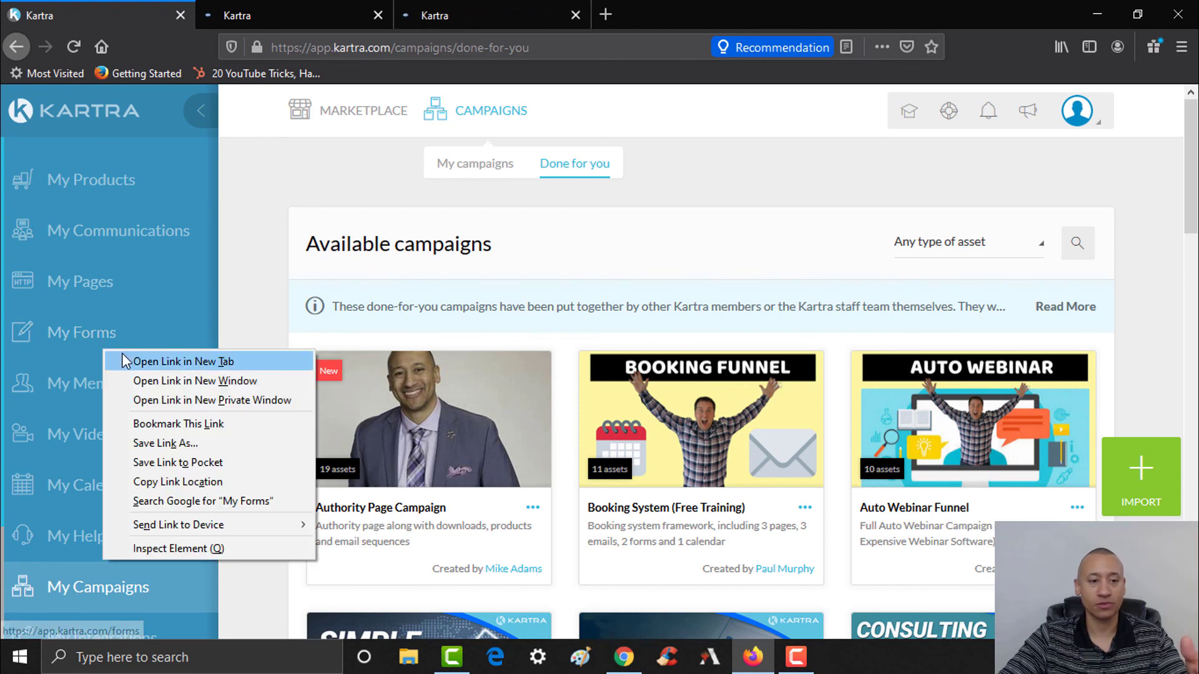
click(123, 361)
- Review the Pages, Lists and Forms tabs for the imported assets, ending on Forms
click(306, 8)
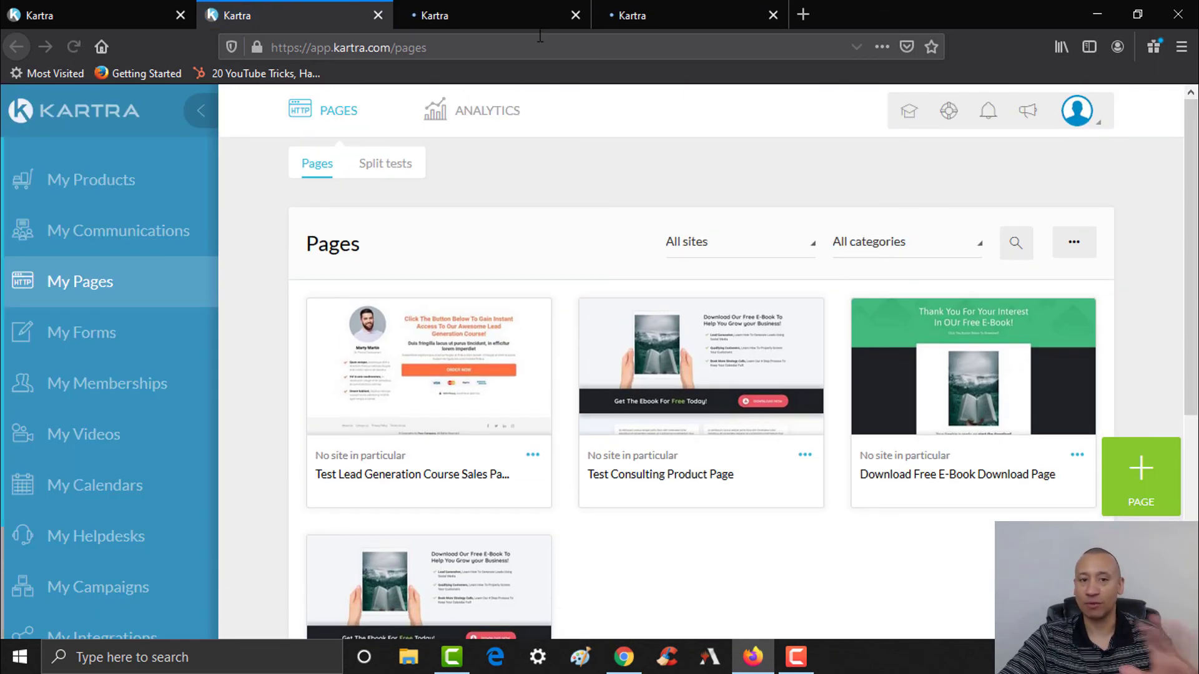
click(517, 12)
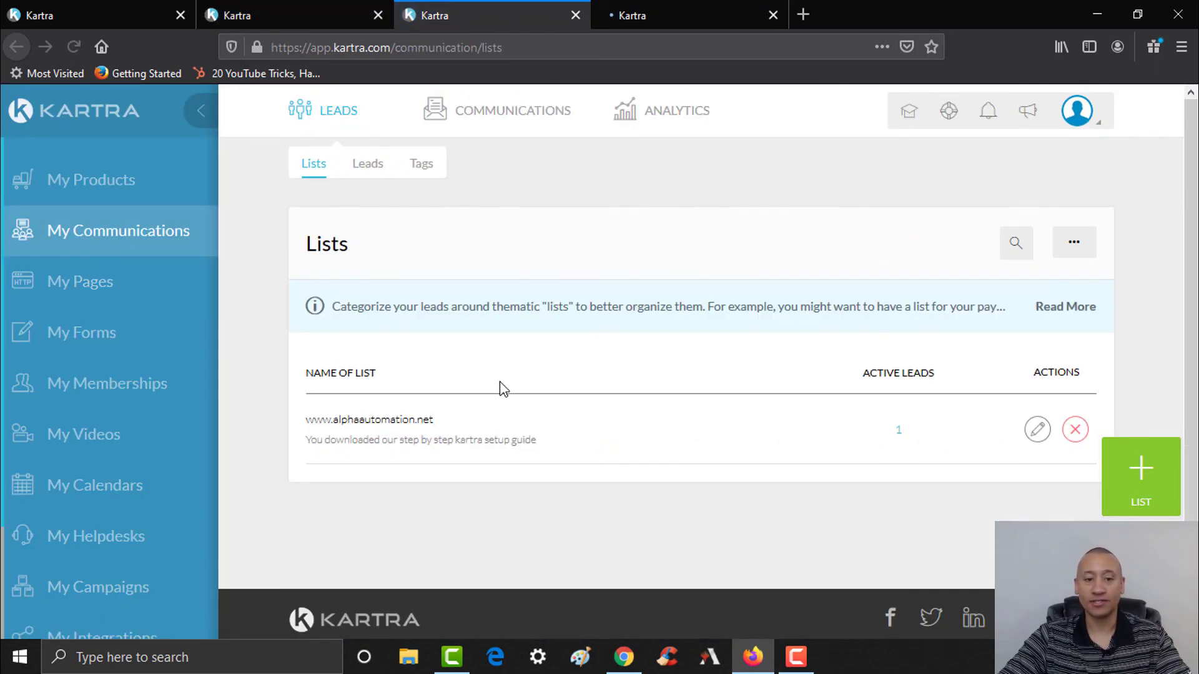
click(685, 20)
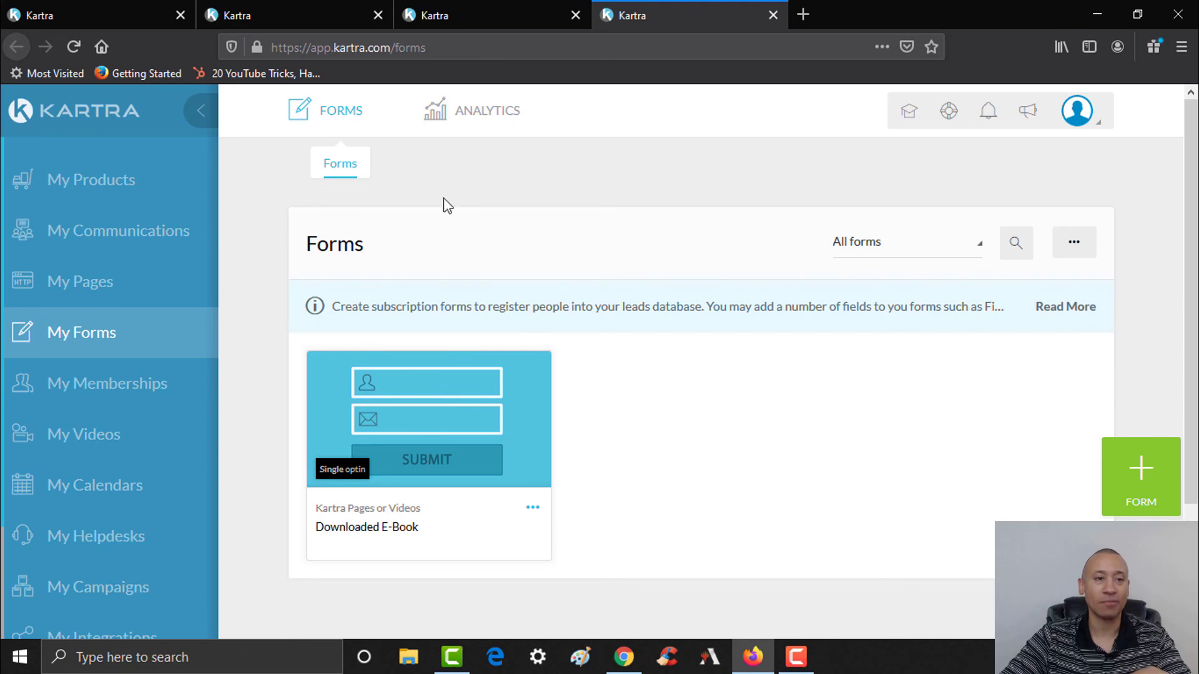
click(86, 10)
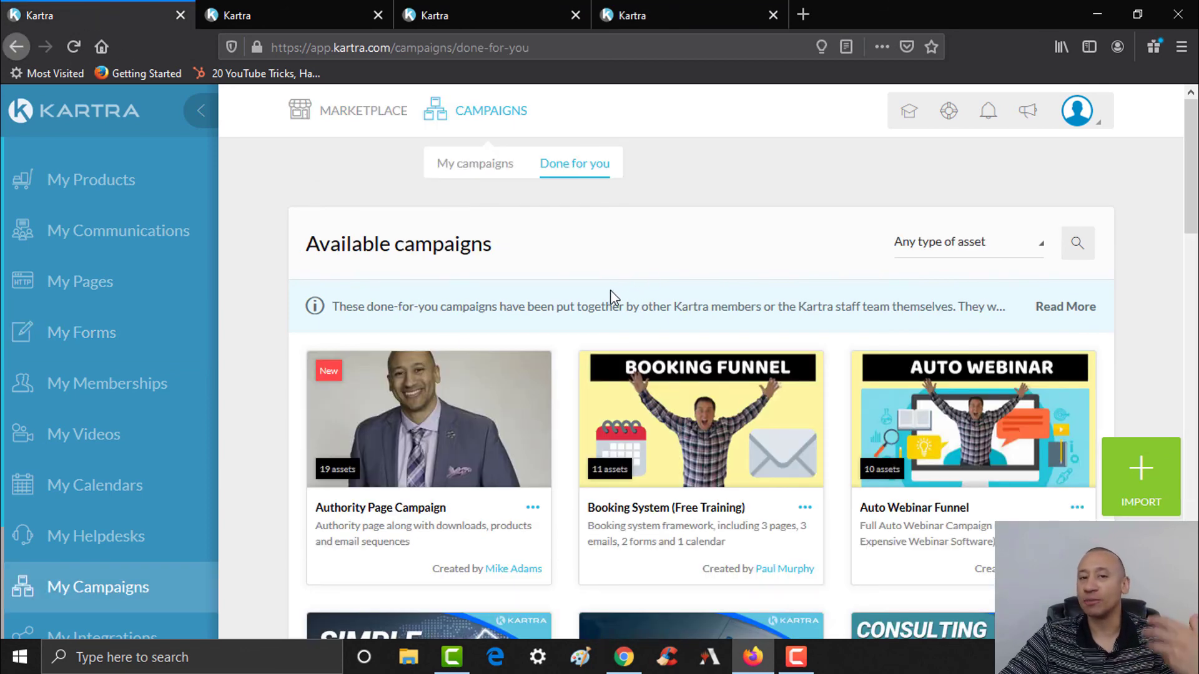
scroll(610, 291, down, 1)
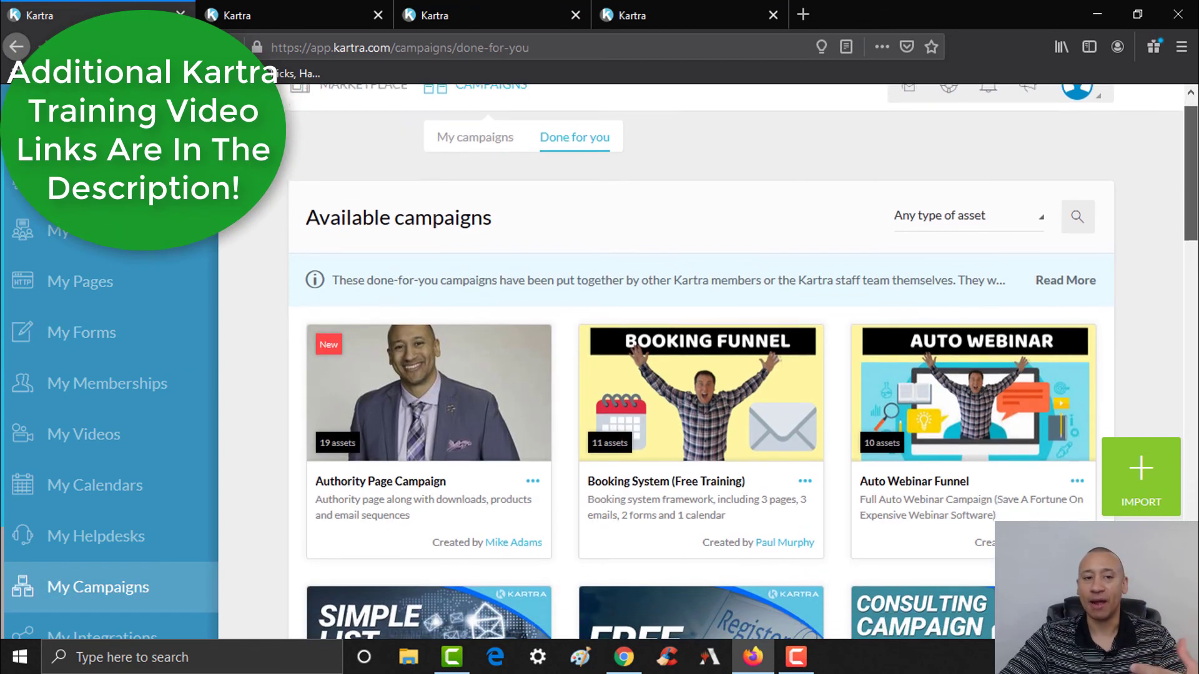
click(300, 11)
click(487, 11)
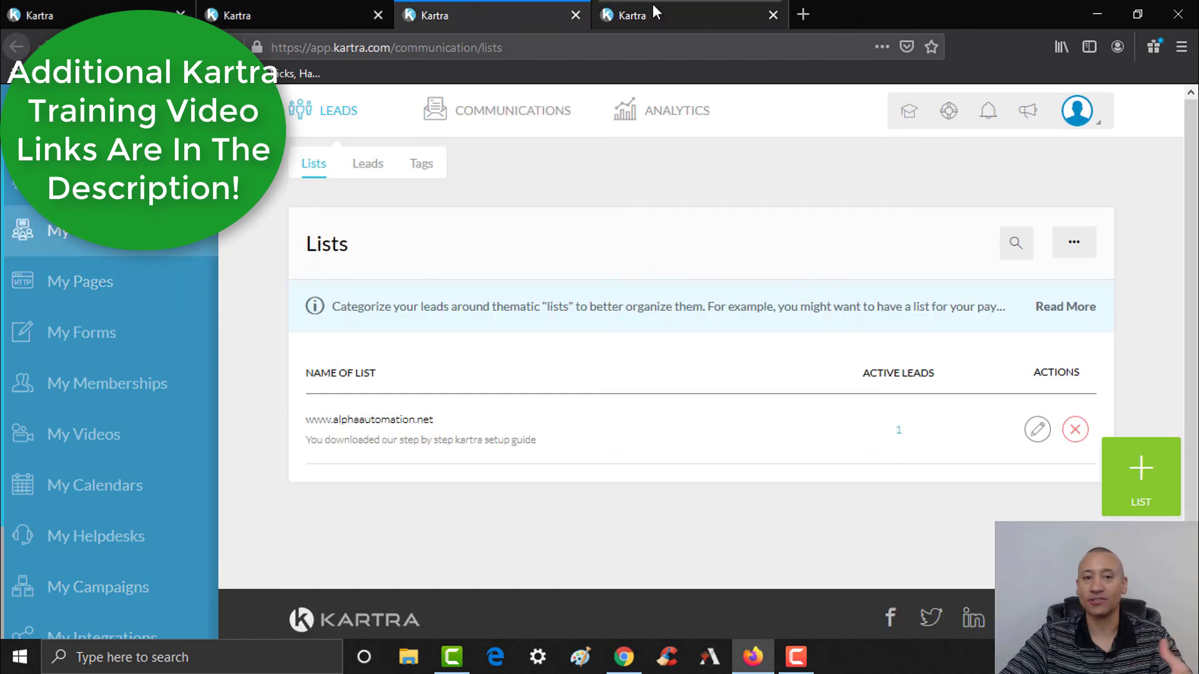
click(650, 11)
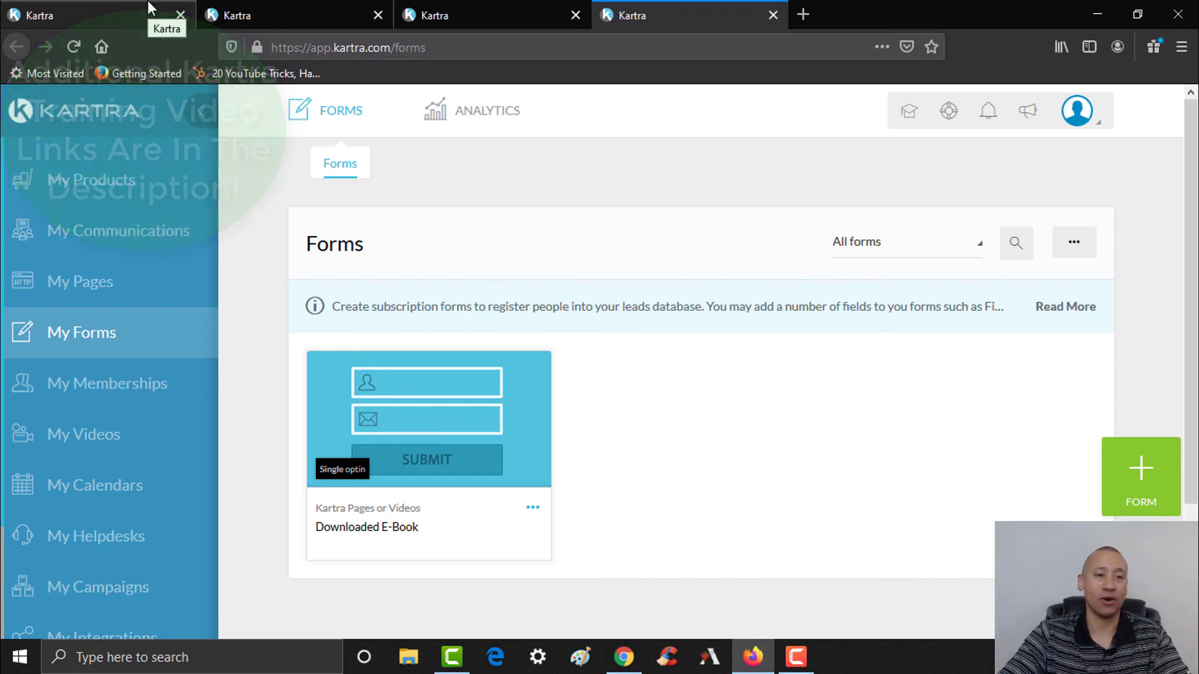
- Deploy the Authority Page Campaign with the prefix 'Deploy T'
click(150, 9)
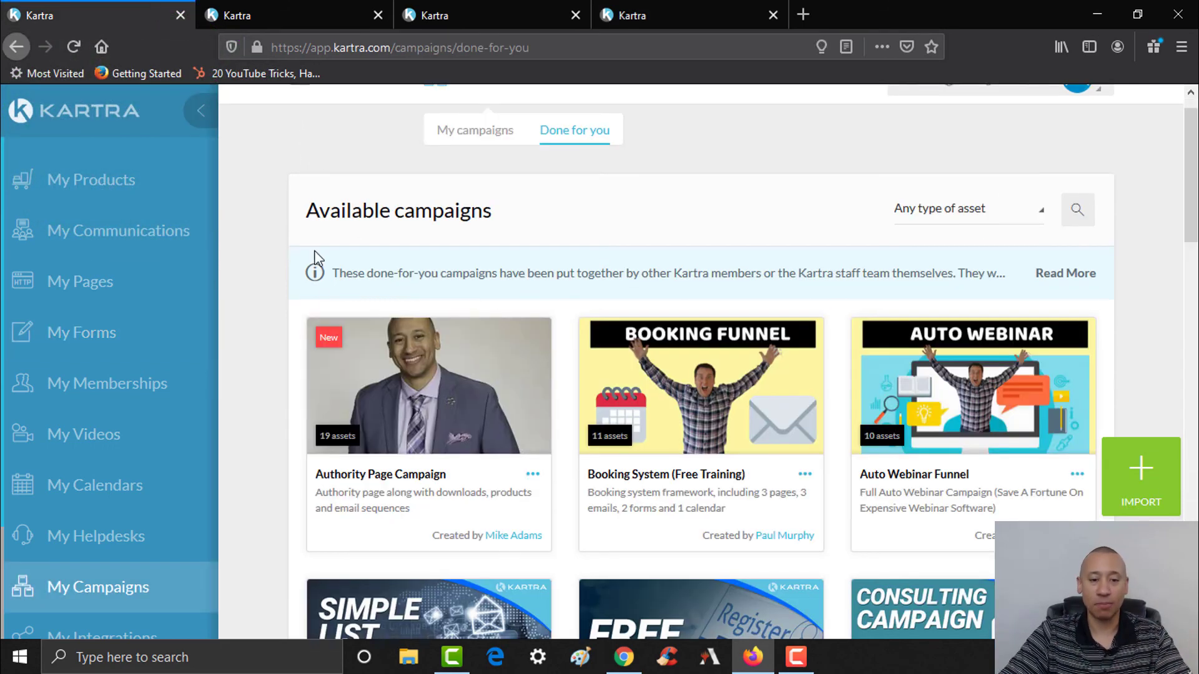
click(534, 478)
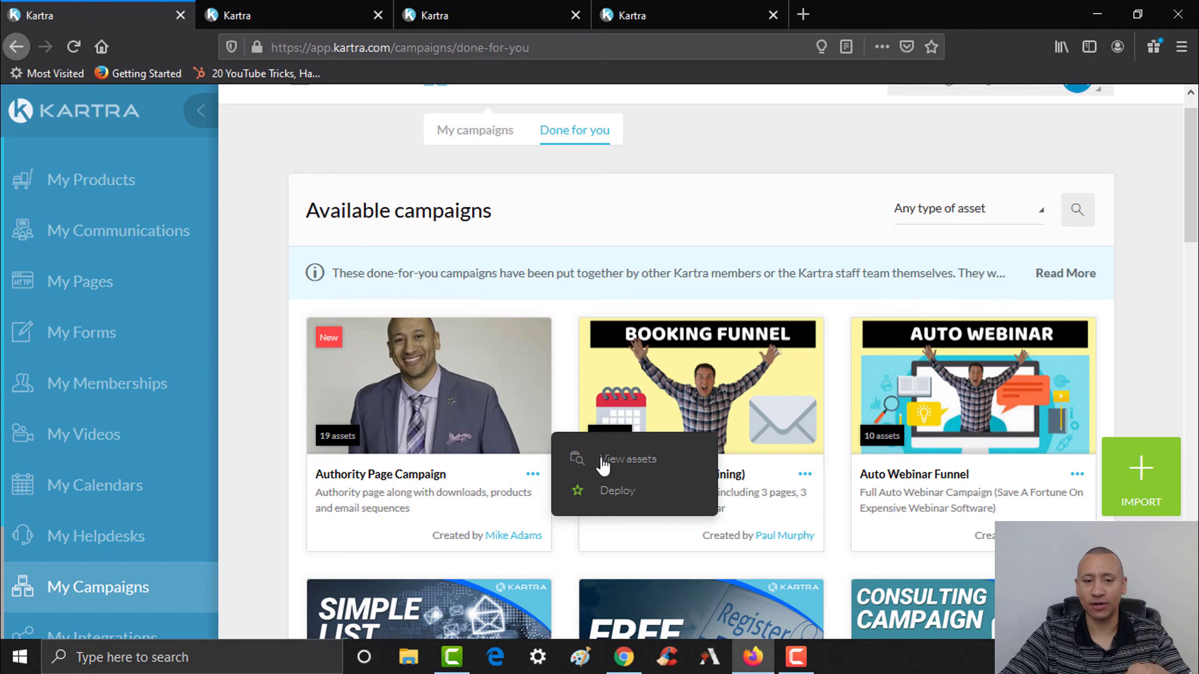
click(618, 492)
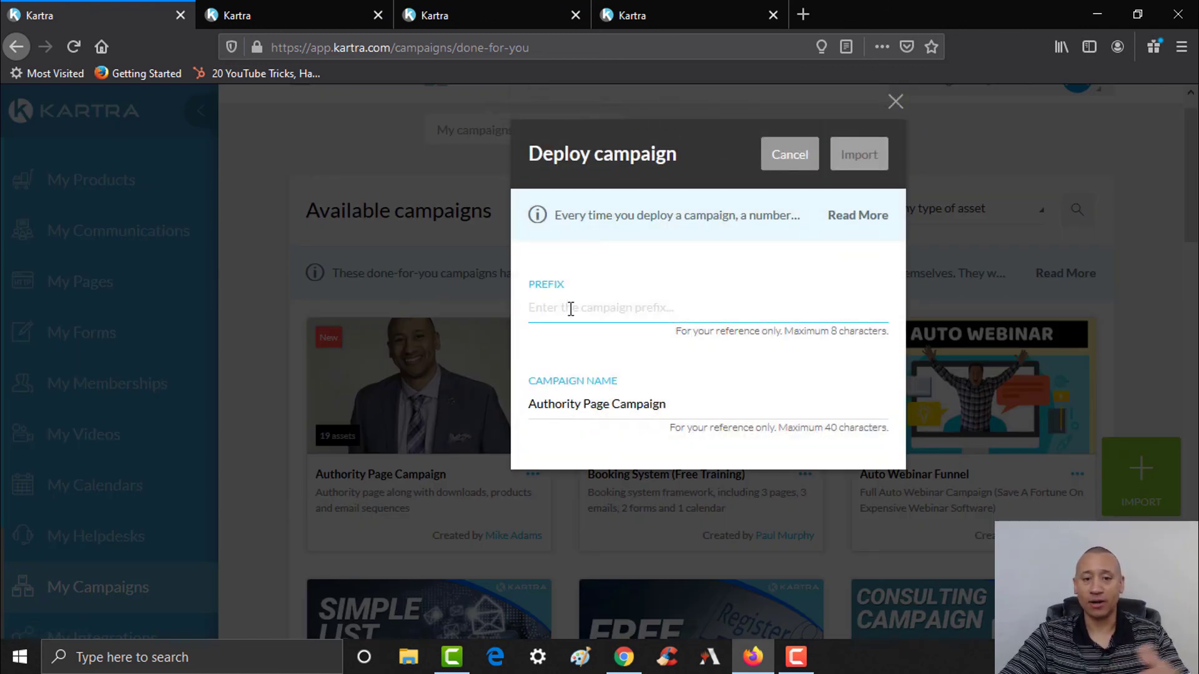
text(Test)
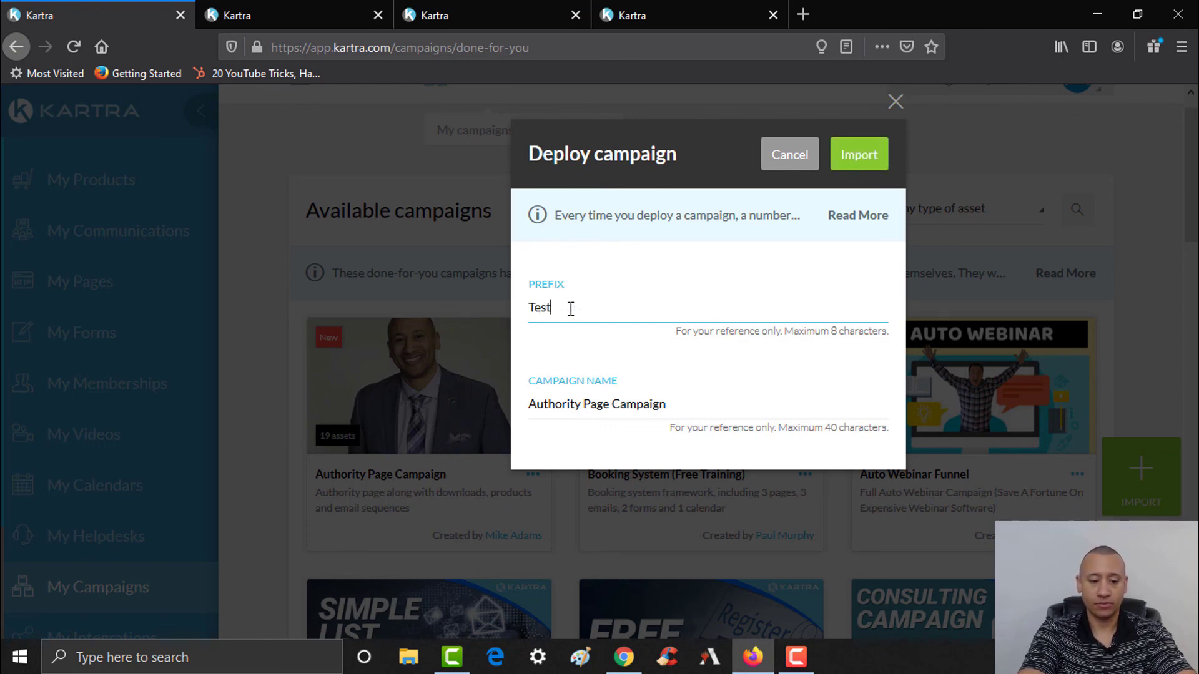
key(BackSpace)
text(Deploy T)
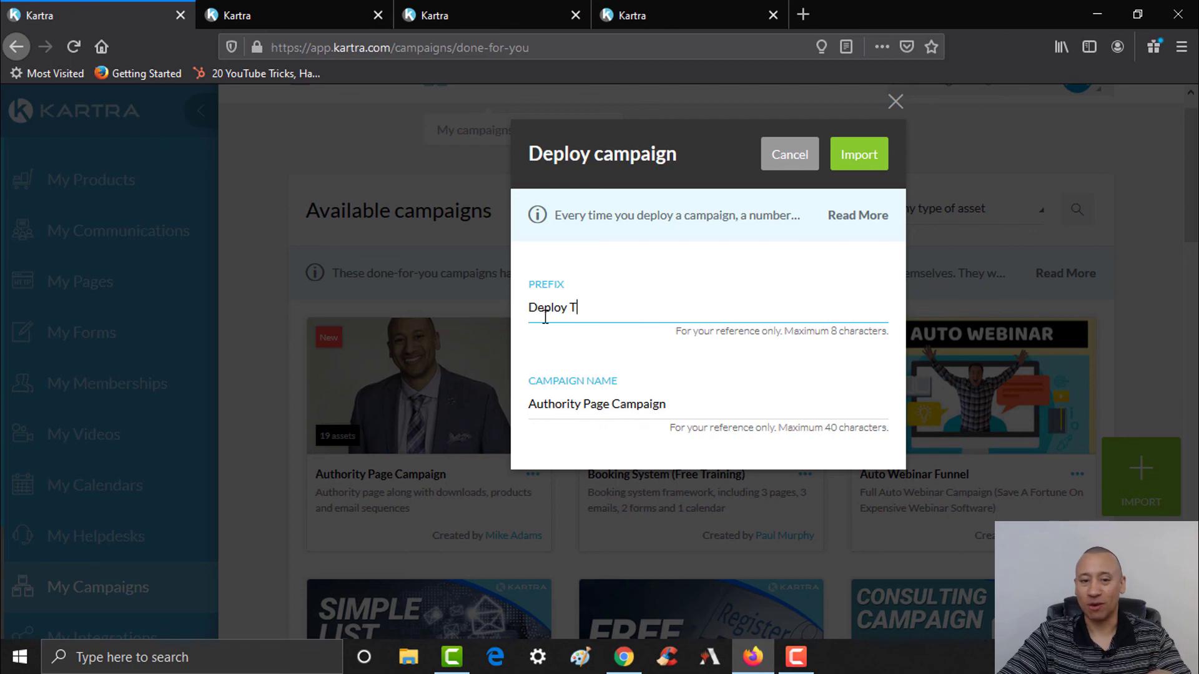
click(856, 162)
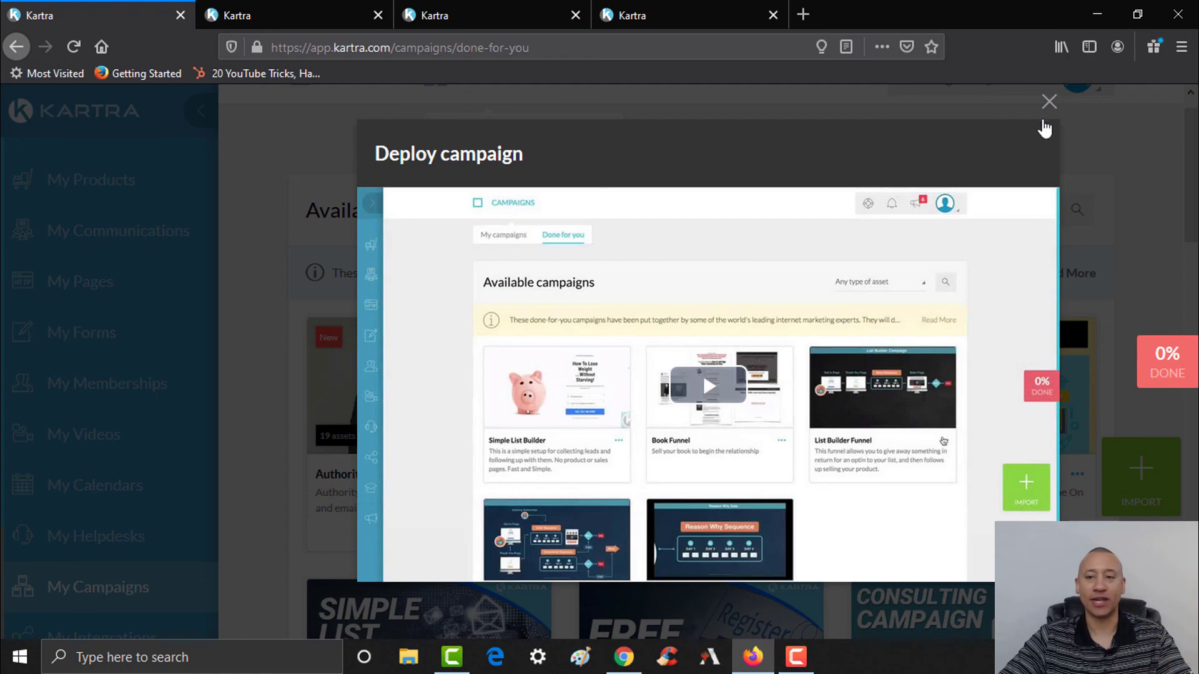
- Close the deploy video, view the 0% Deploy T checklist, and return to the Pages list
click(1049, 104)
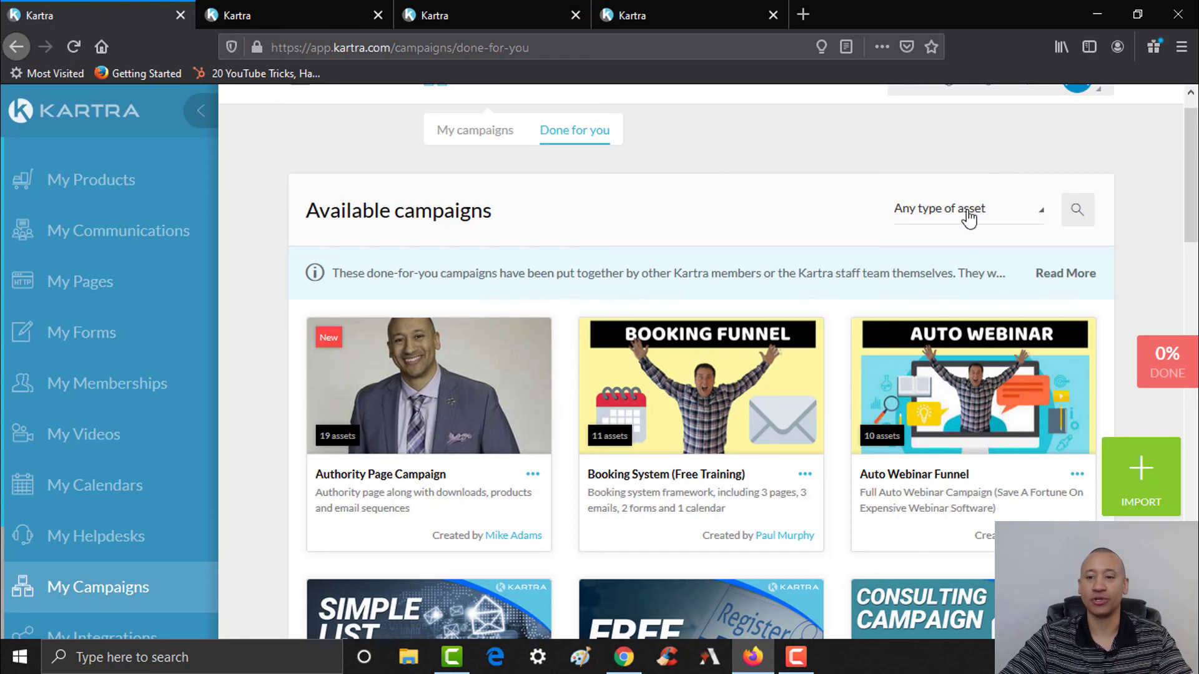
click(1168, 369)
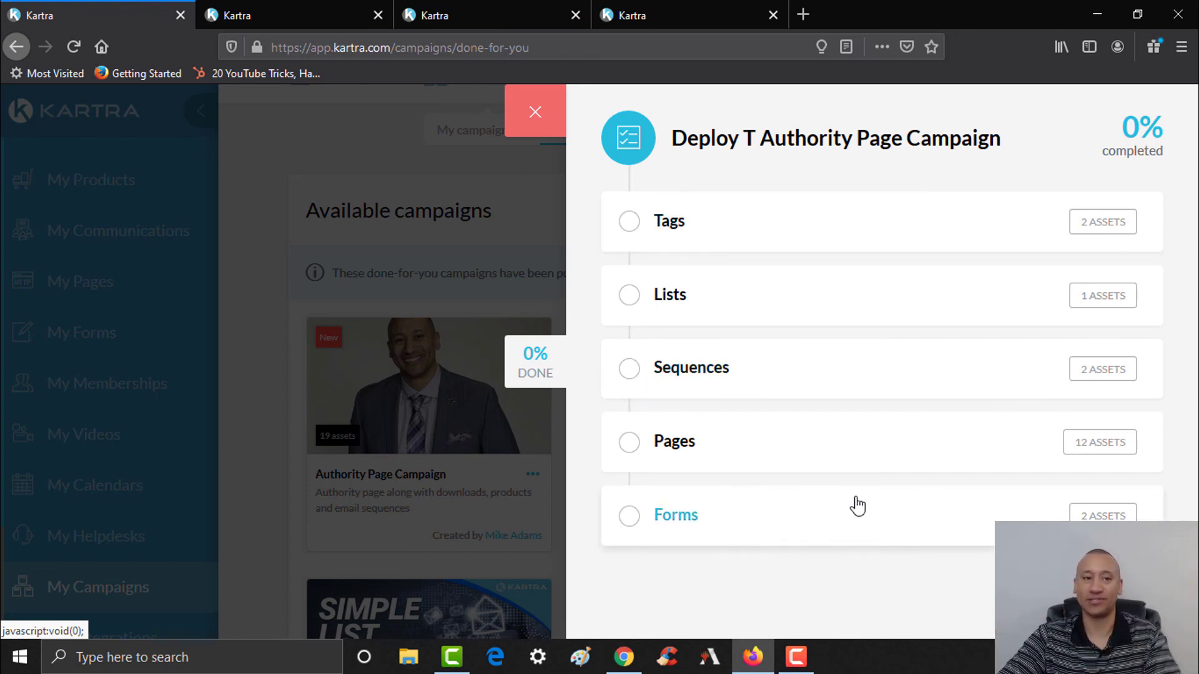
click(286, 15)
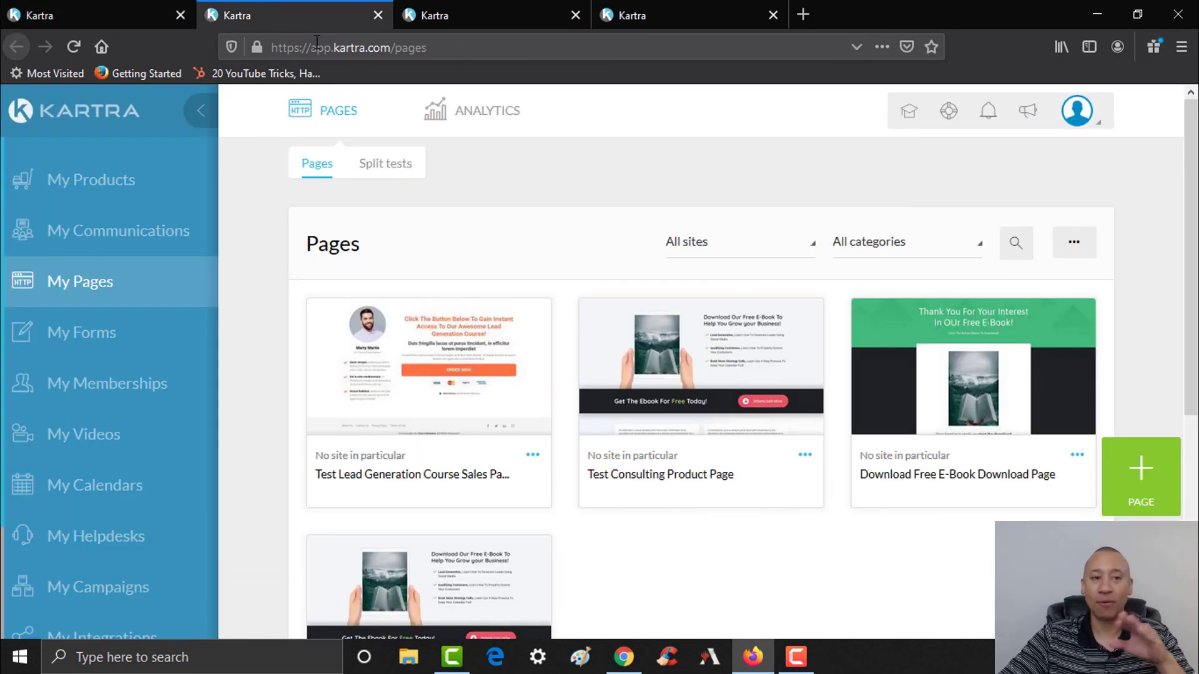
- Reload the pages list, filter it to the ThinkLikeTheWealthy site, then switch to the Lists tab
click(74, 44)
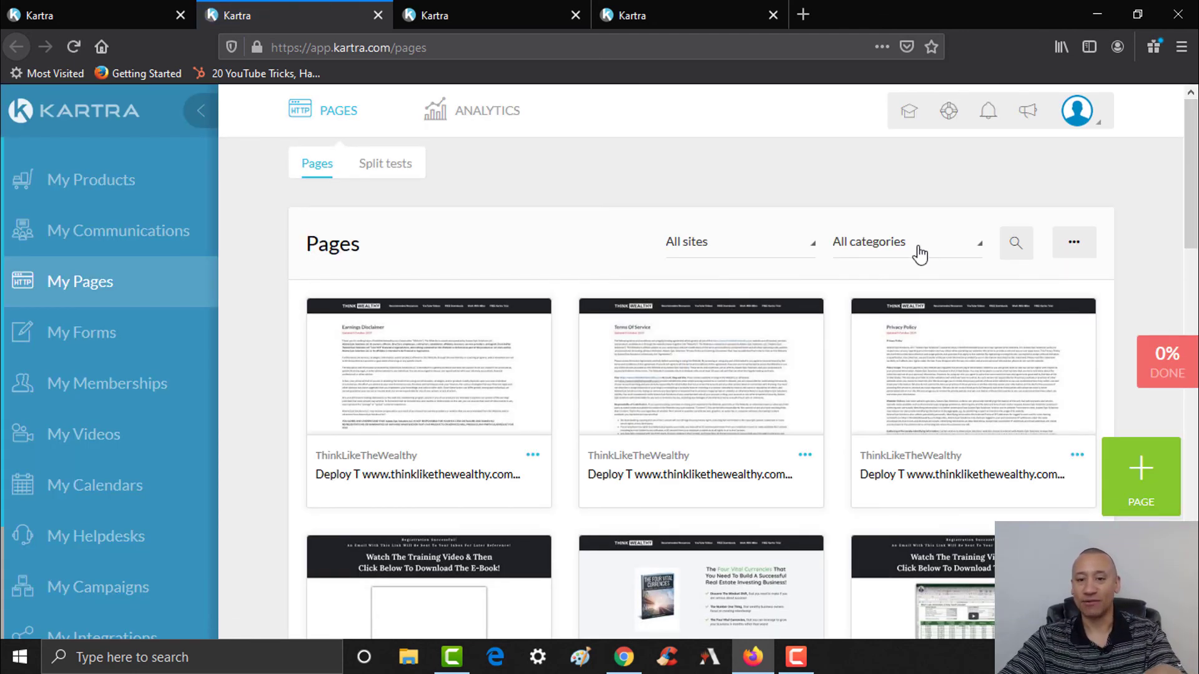
click(700, 248)
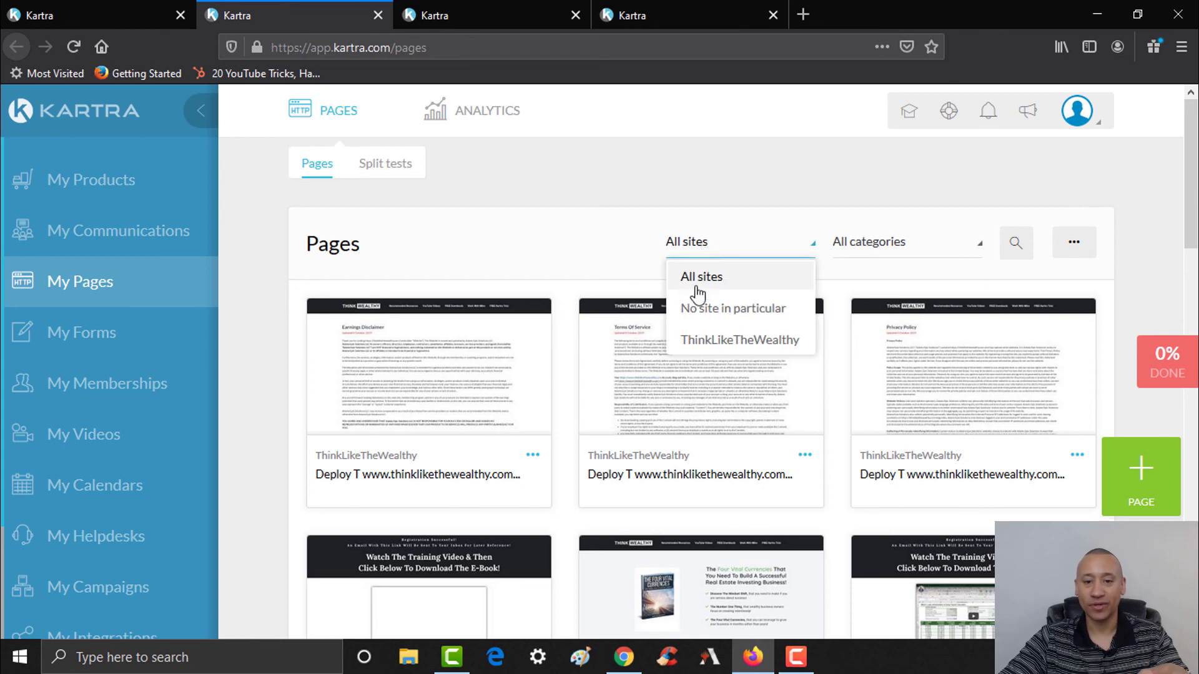
click(720, 345)
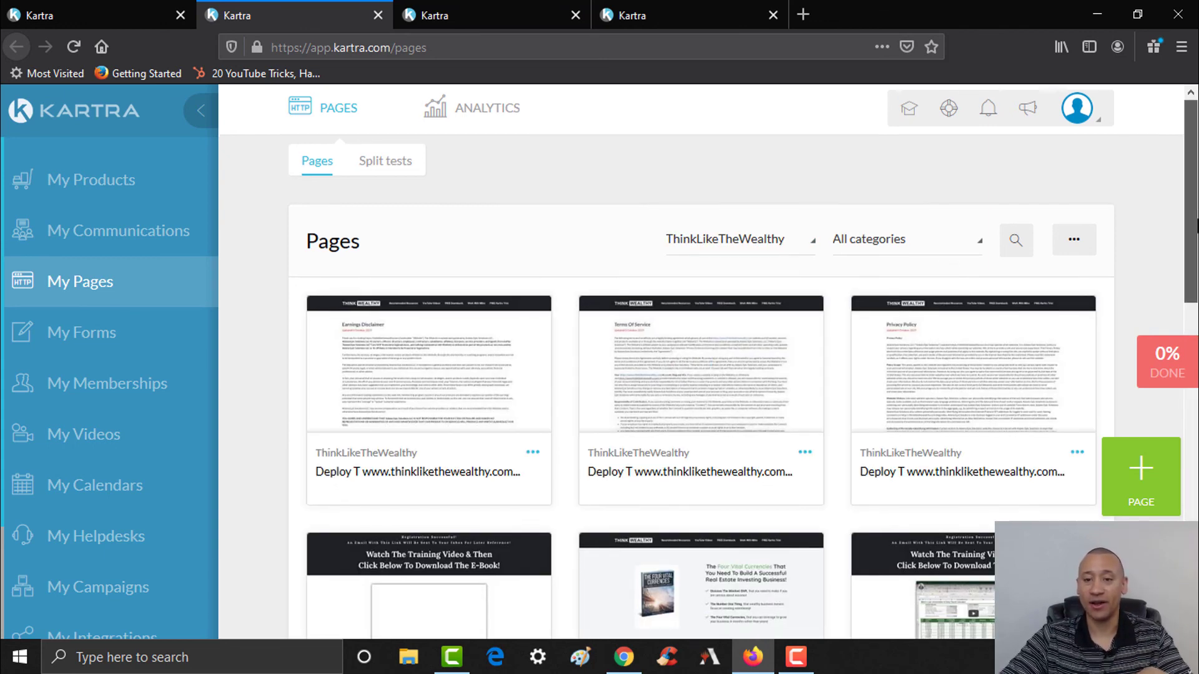
scroll(700, 363, down, 10)
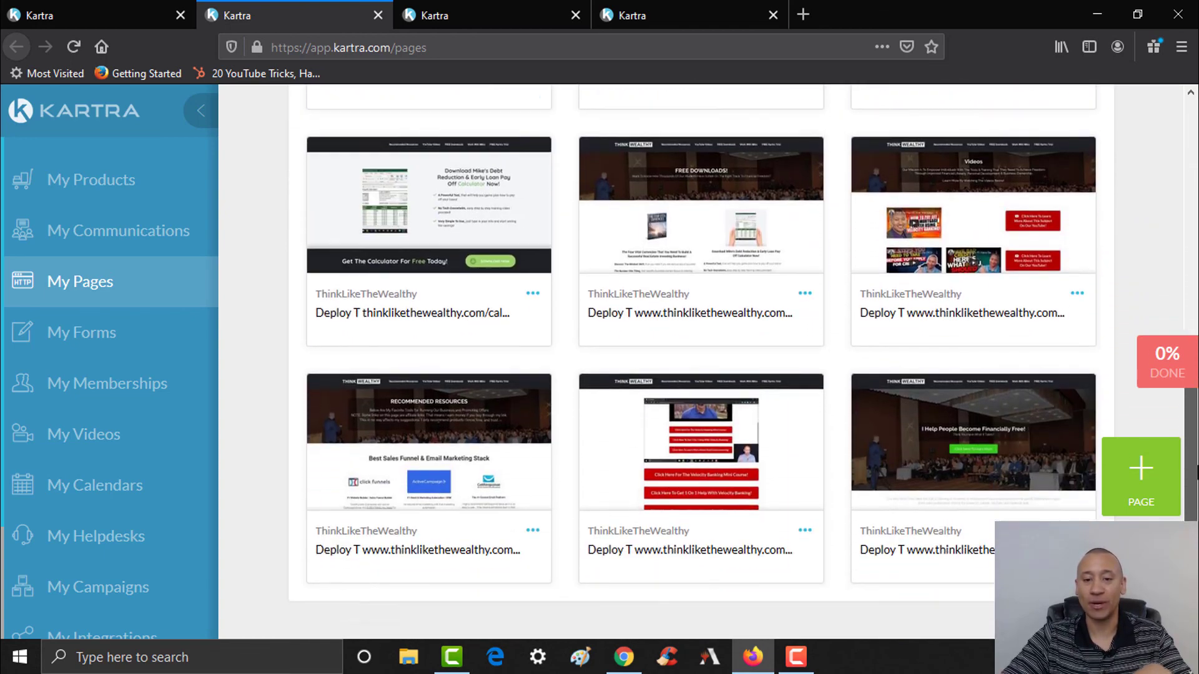
scroll(700, 363, down, 3)
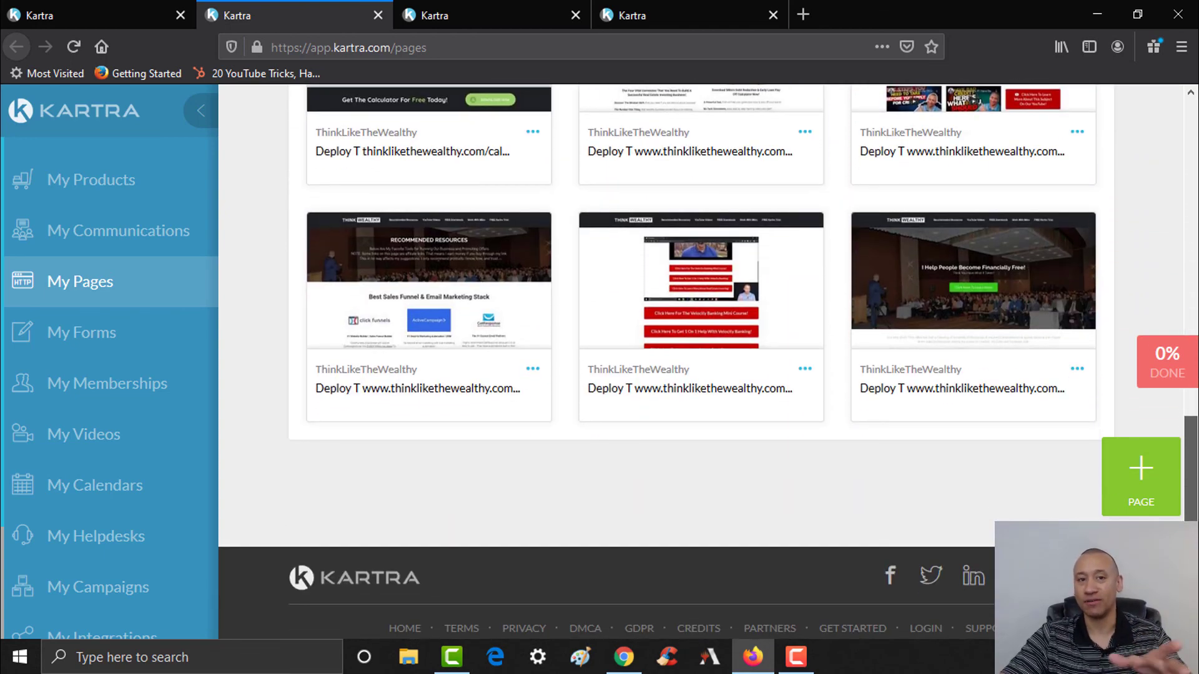
scroll(699, 362, up, 6)
scroll(701, 362, up, 2)
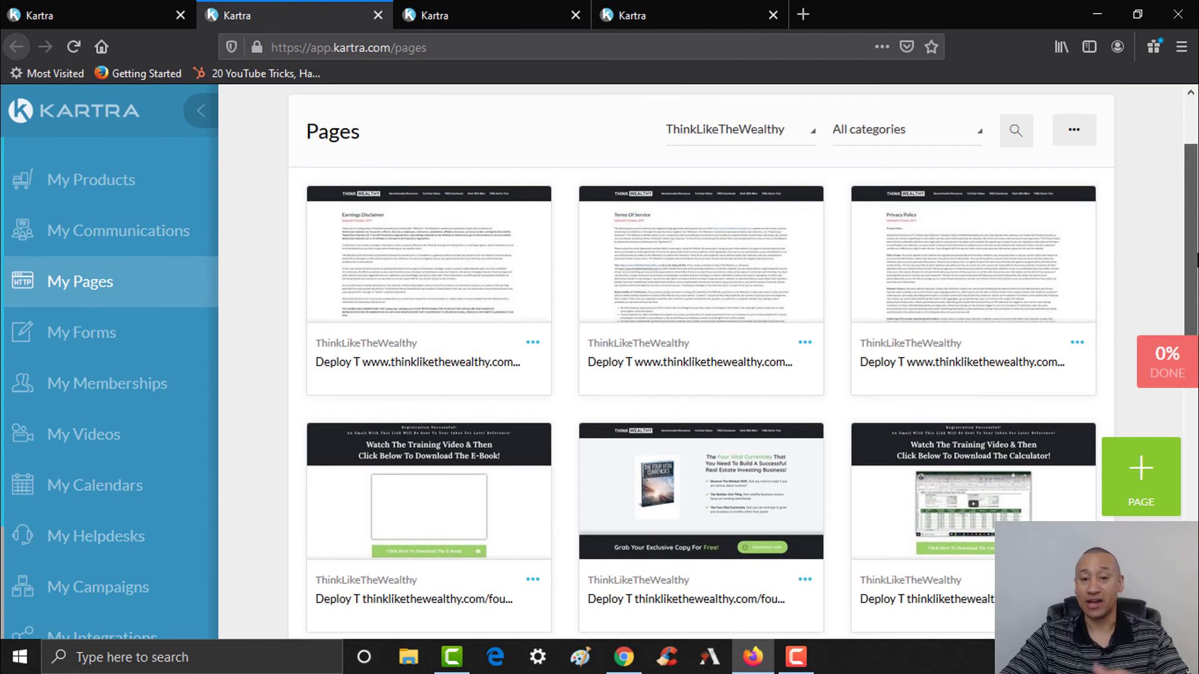
scroll(701, 362, down, 5)
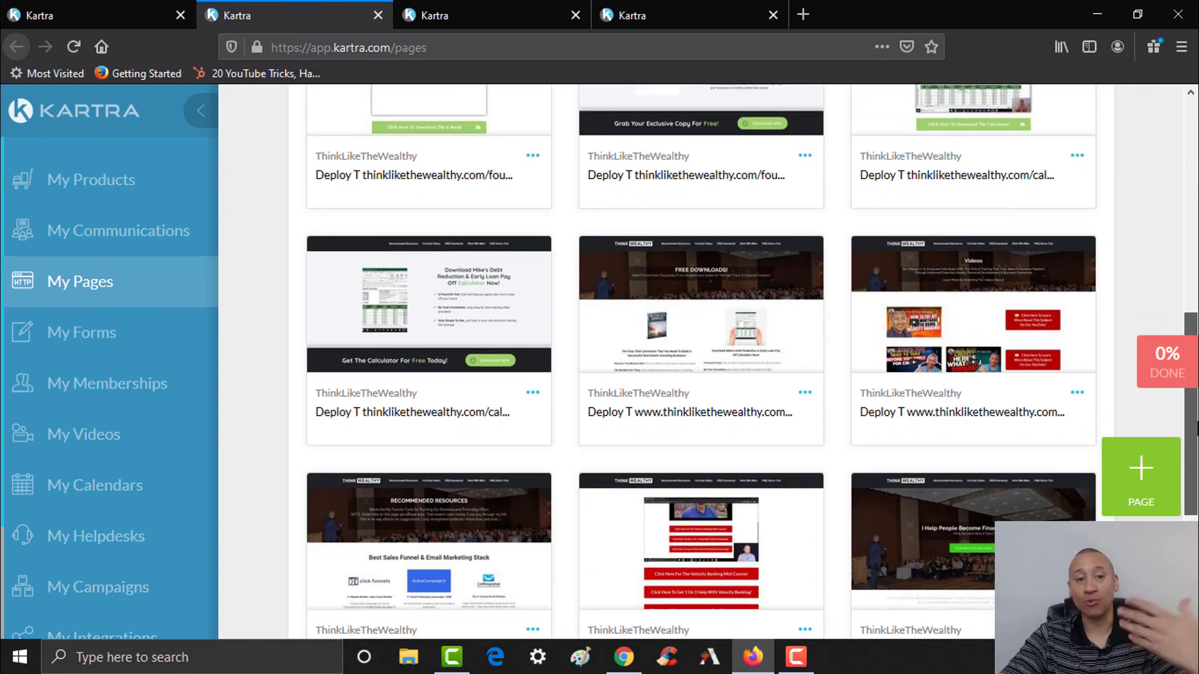
click(454, 13)
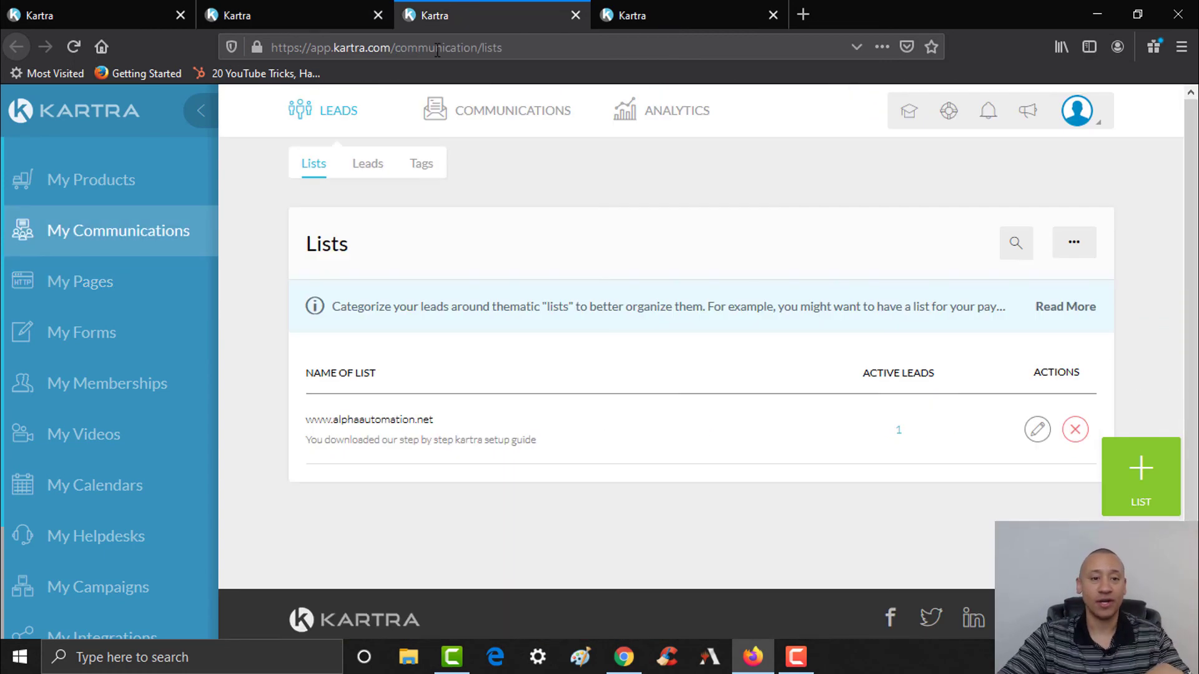
- Refresh the account to pick up the imported list and show the Sequences page under Communications
click(72, 46)
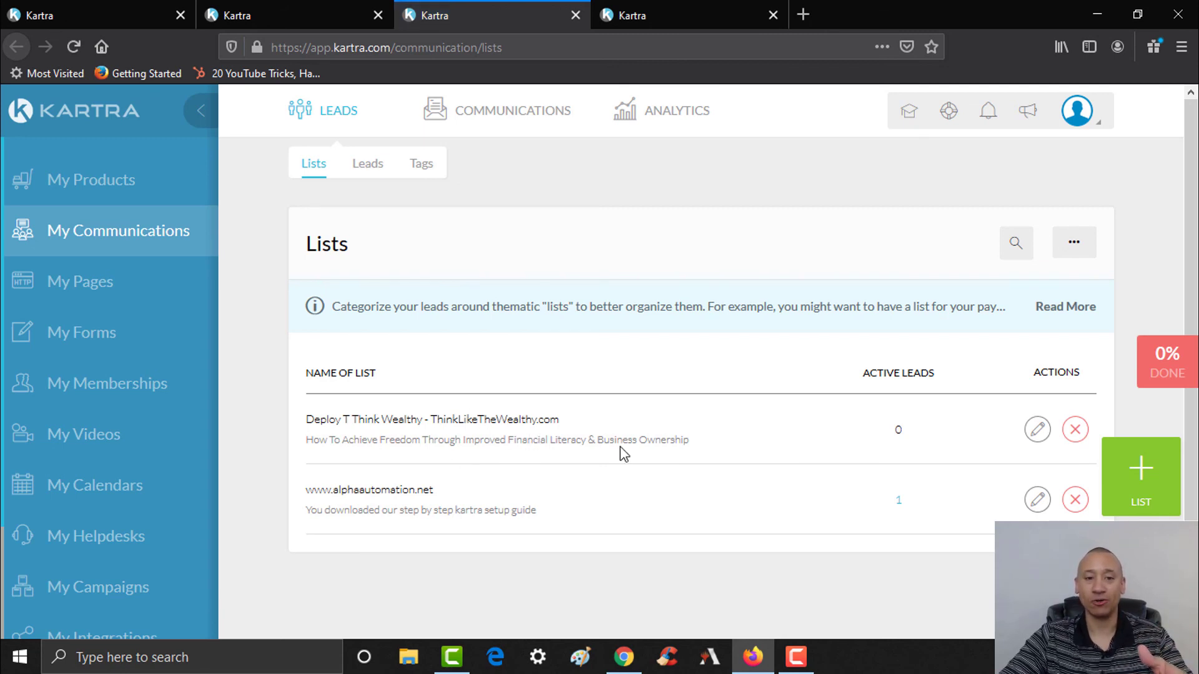
mouse_move(512, 110)
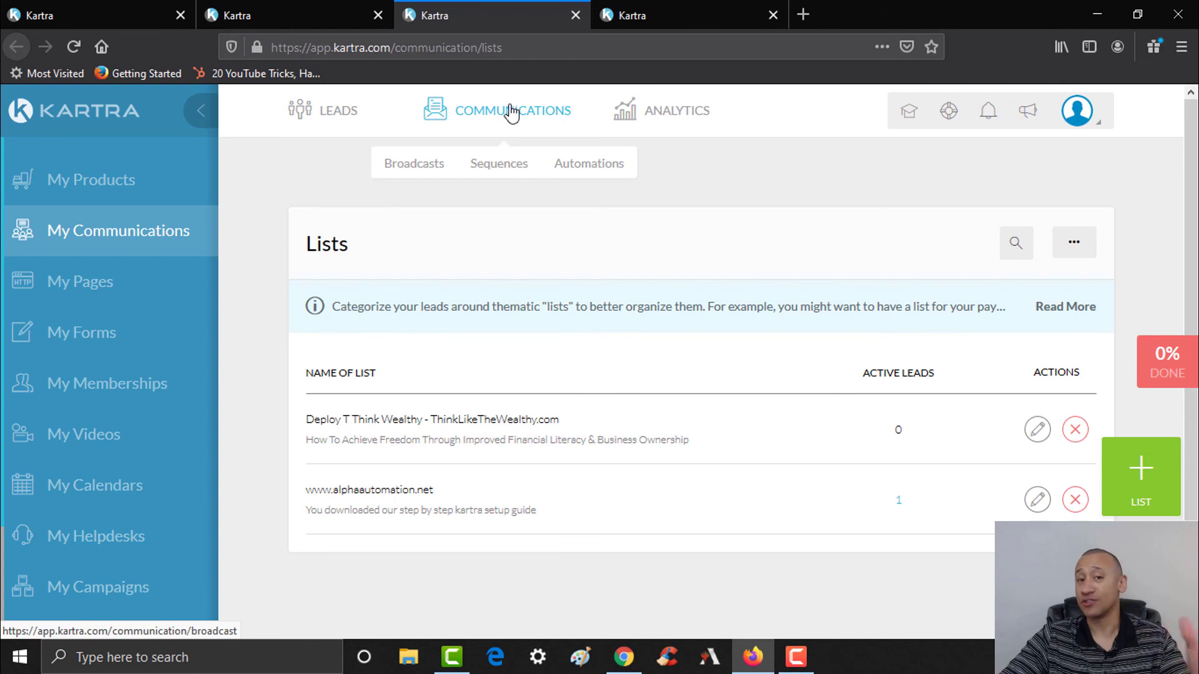
click(499, 165)
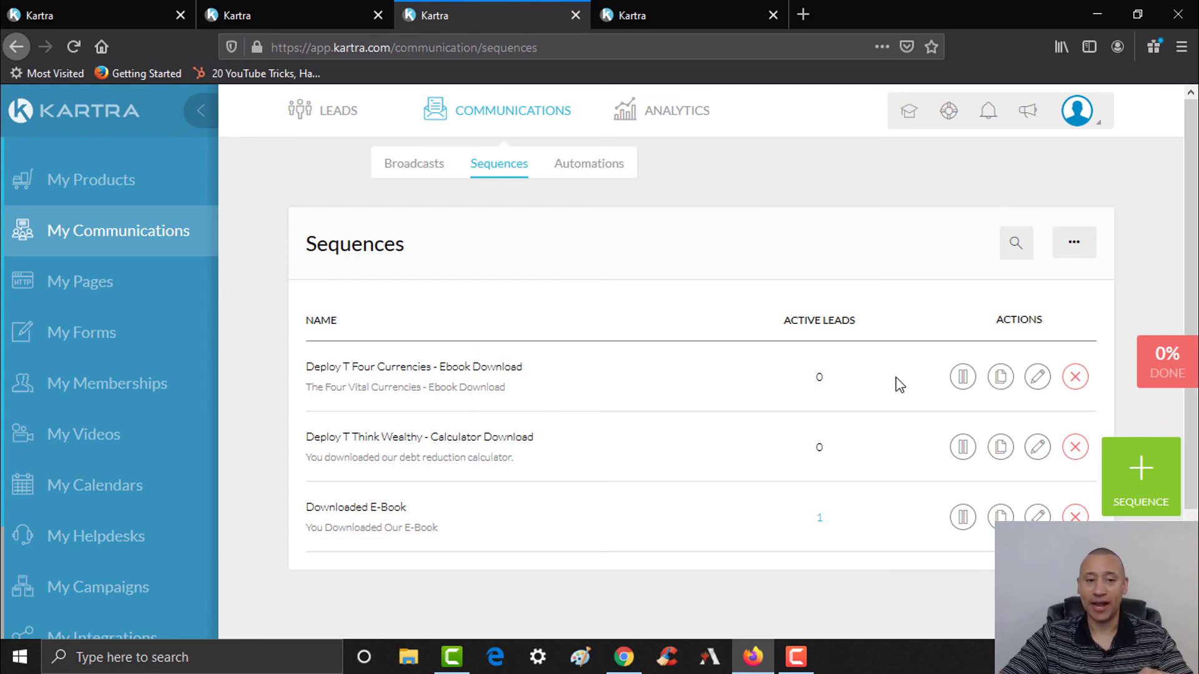
- Delete the 'Deploy T ' prefix so the first sequence is named 'Four Currencies - Ebook Download'
click(1039, 378)
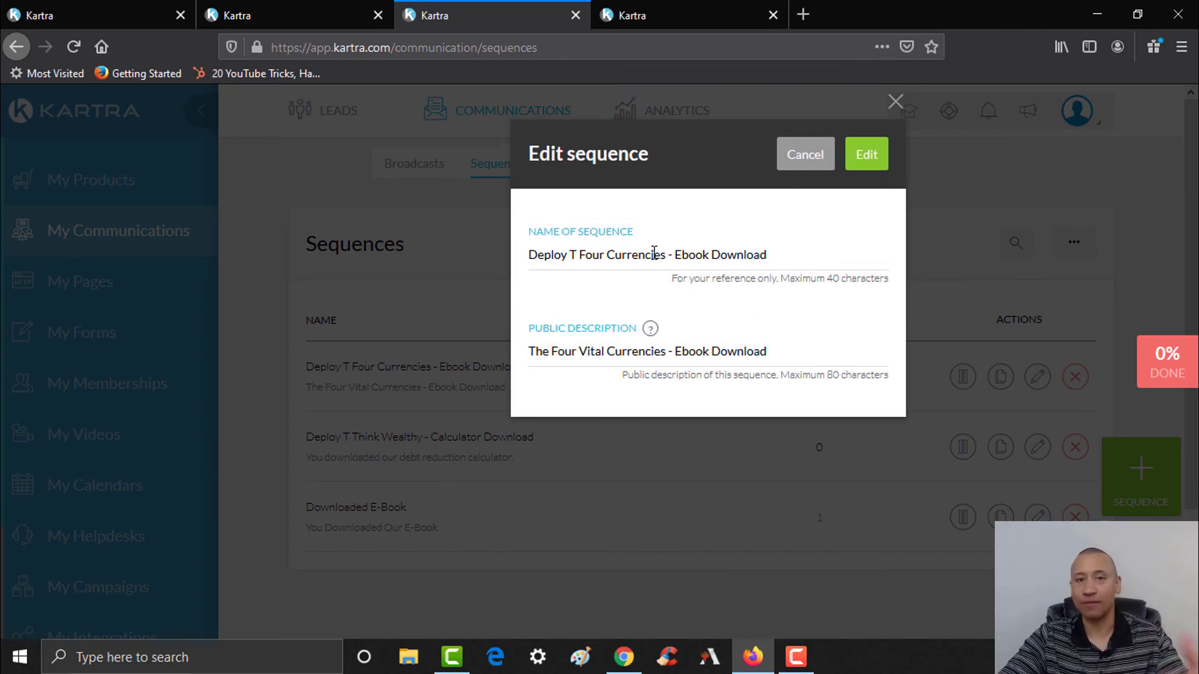
click(867, 153)
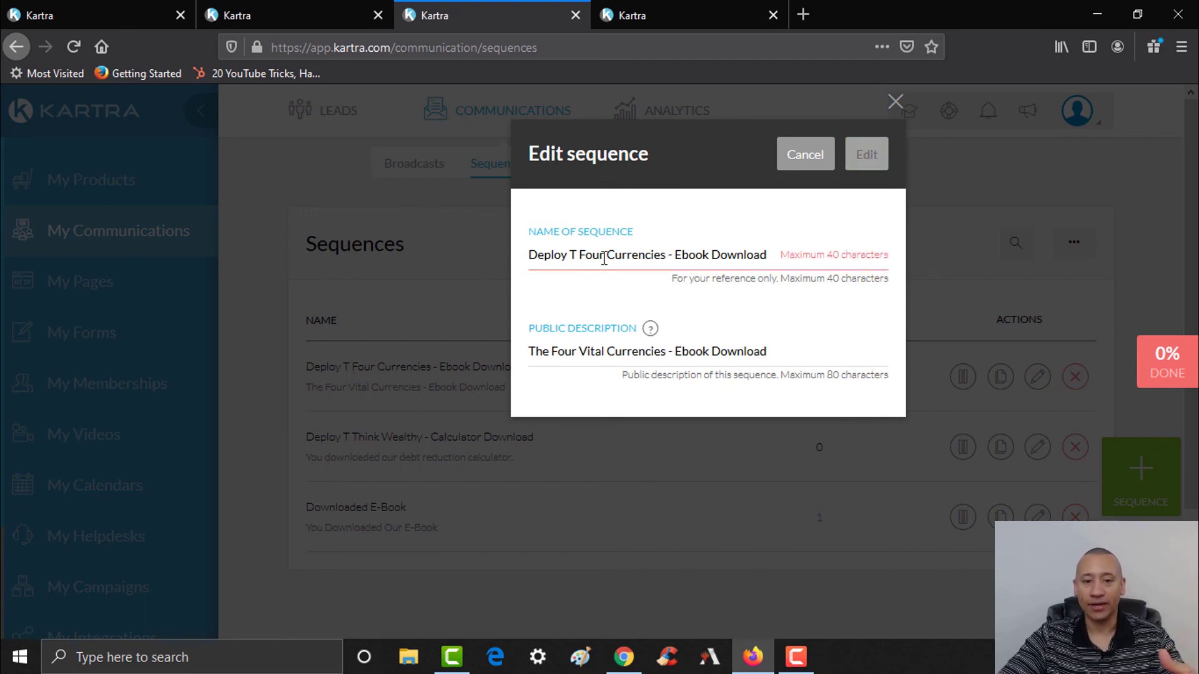
drag(581, 253, 517, 253)
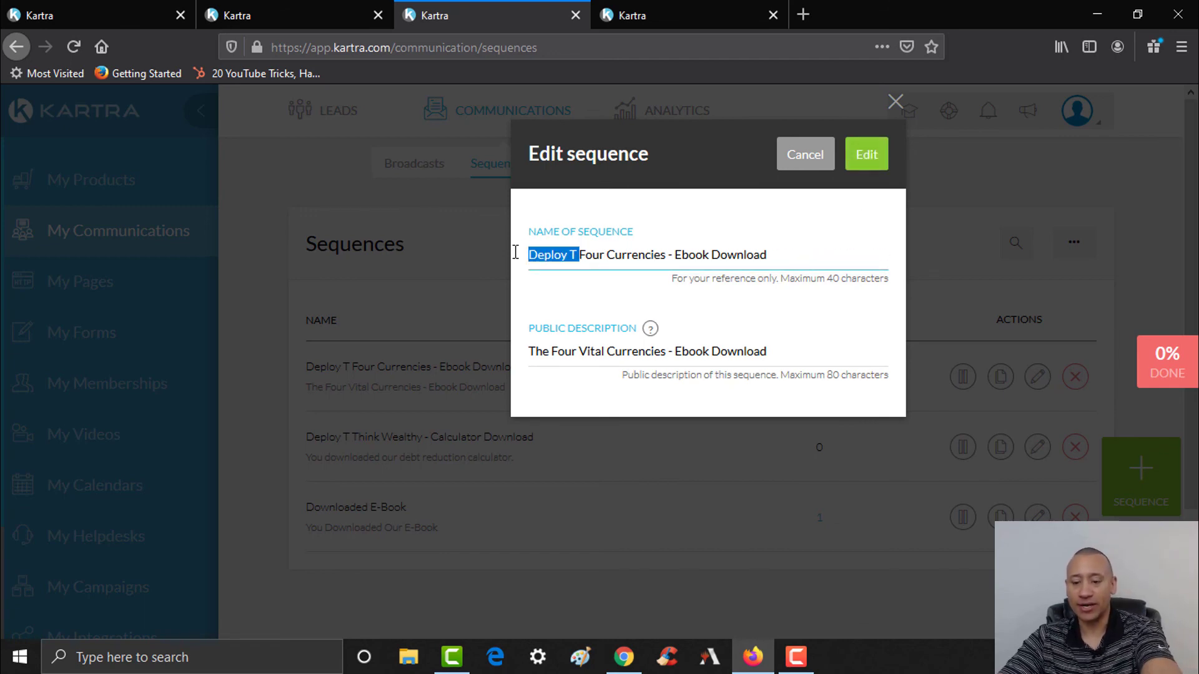
key(BackSpace)
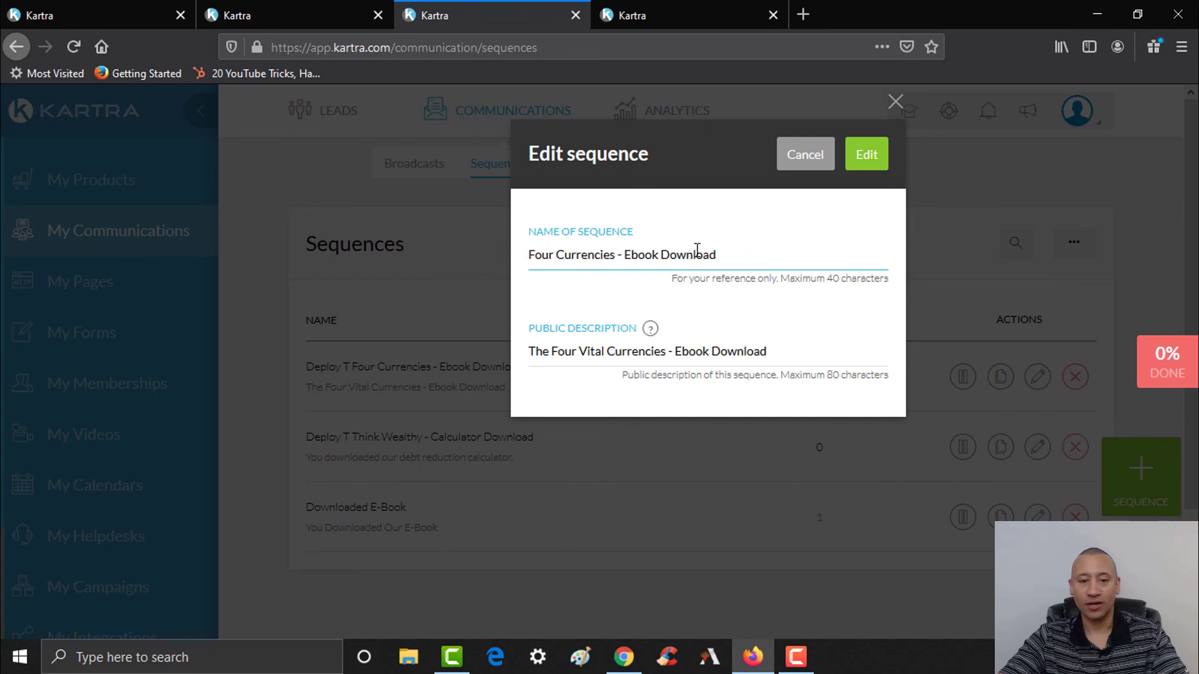
click(868, 168)
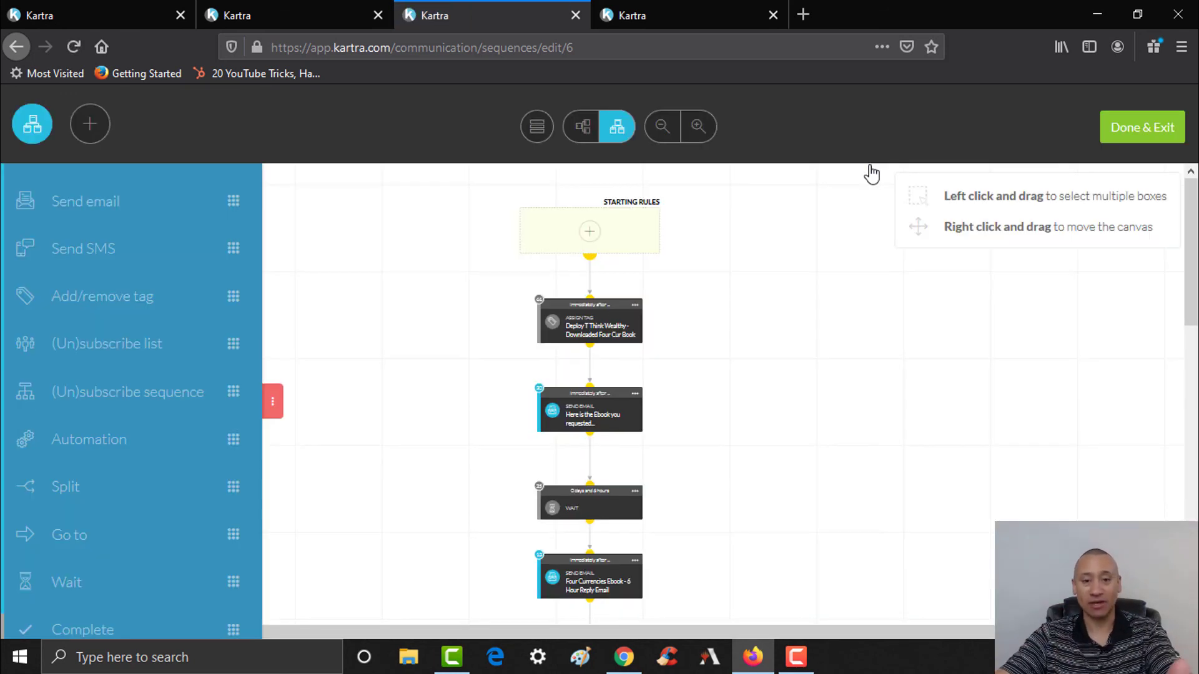
mouse_move(606, 341)
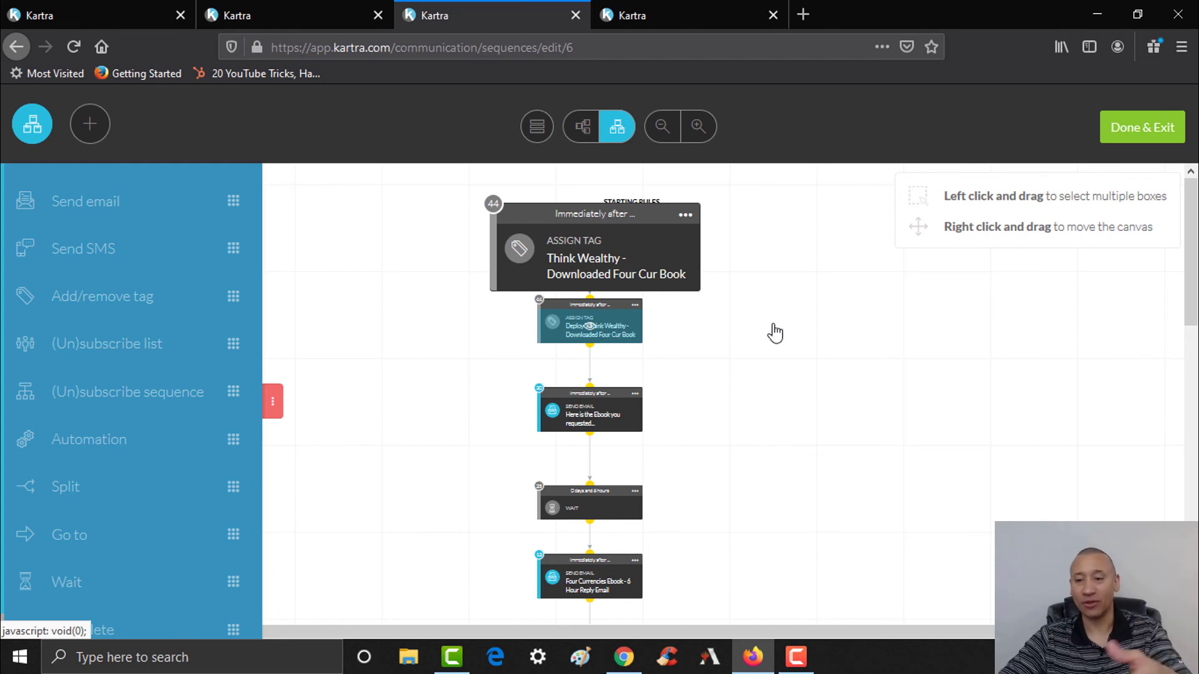
scroll(712, 250, down, 2)
mouse_move(603, 252)
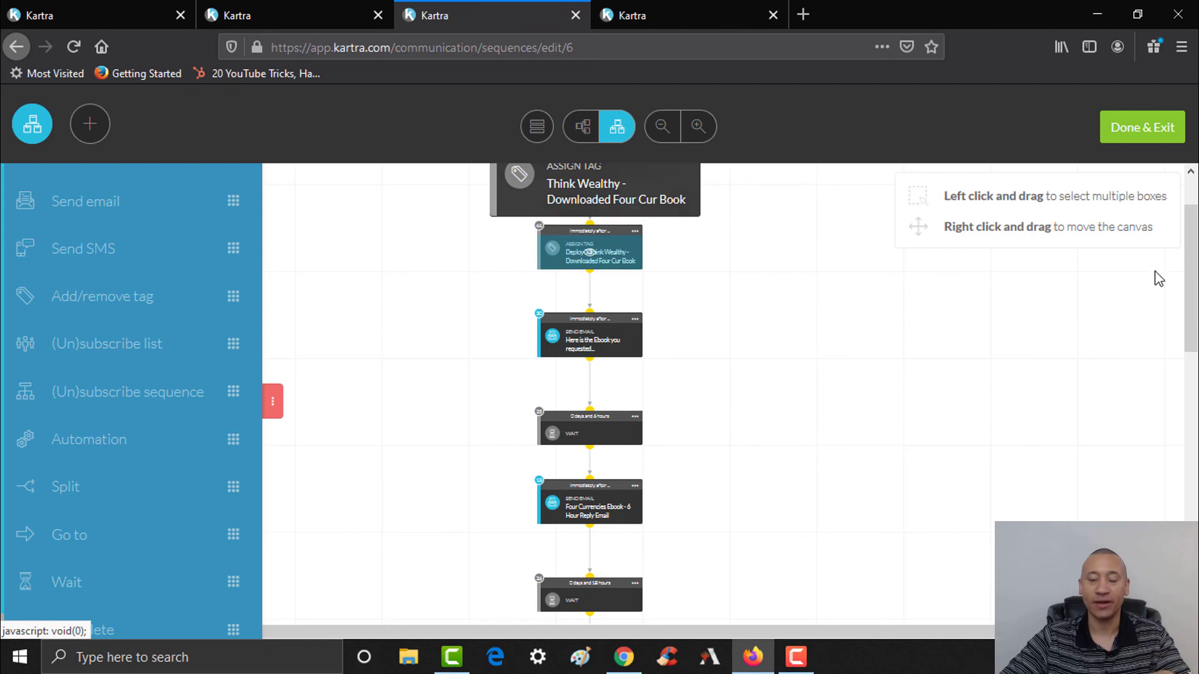
scroll(776, 294, down, 2)
mouse_move(605, 291)
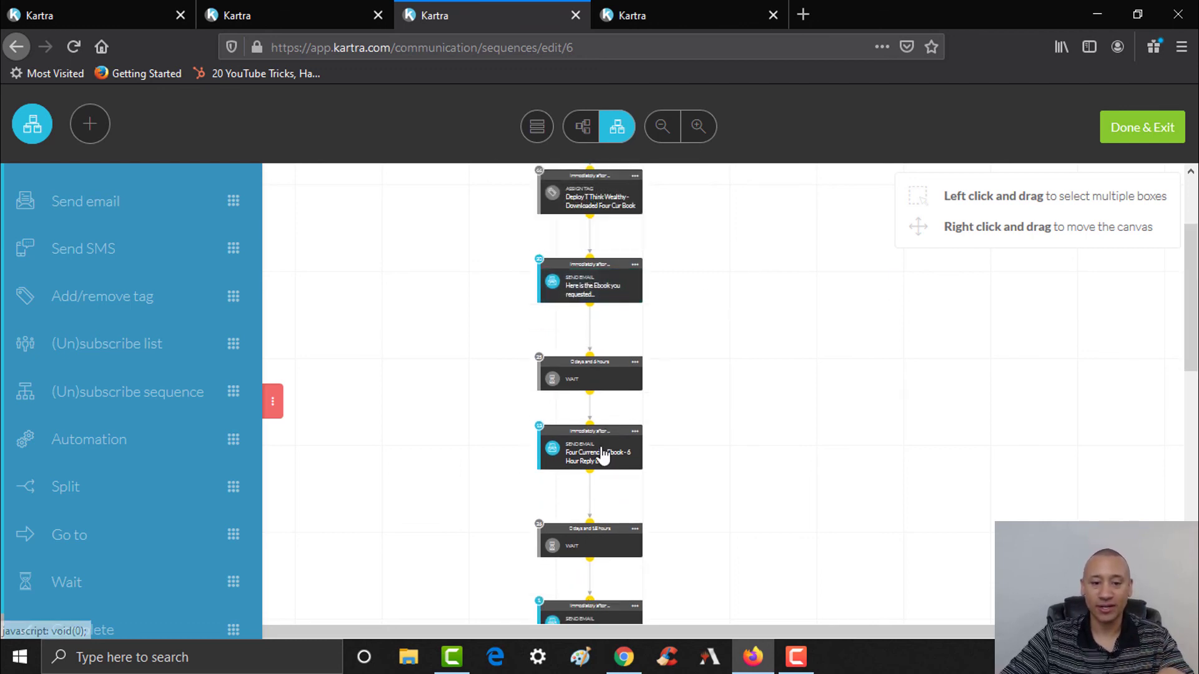
mouse_move(602, 457)
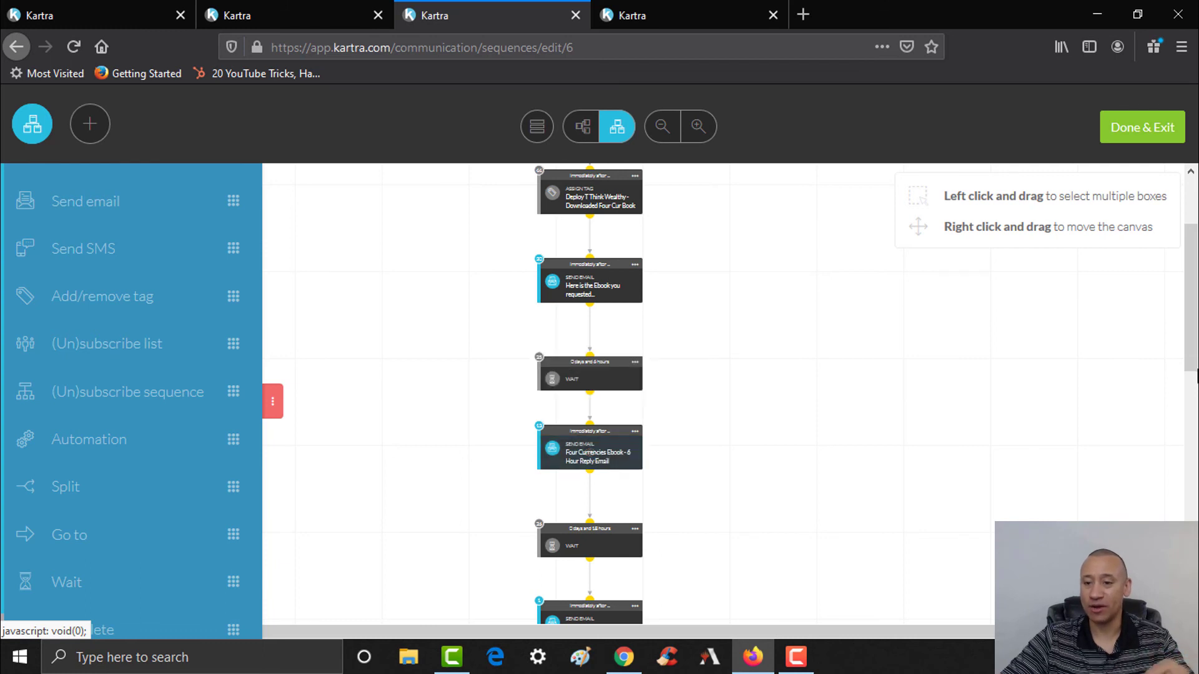
scroll(677, 415, down, 4)
mouse_move(620, 436)
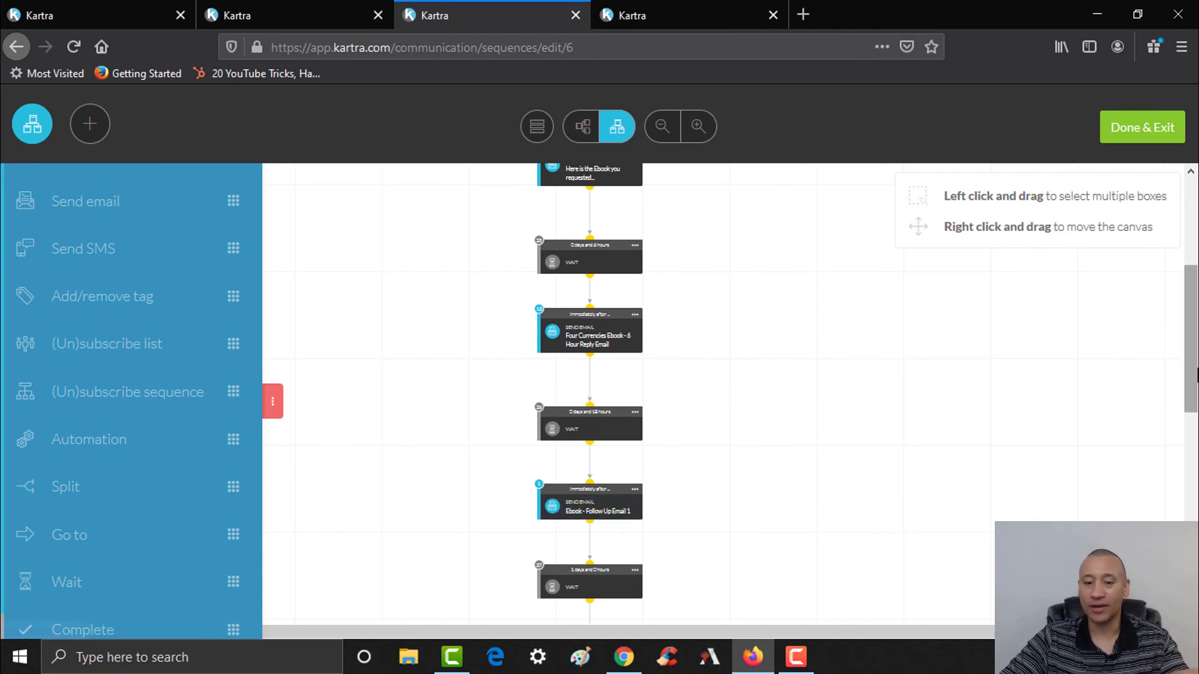
scroll(679, 507, down, 5)
mouse_move(587, 388)
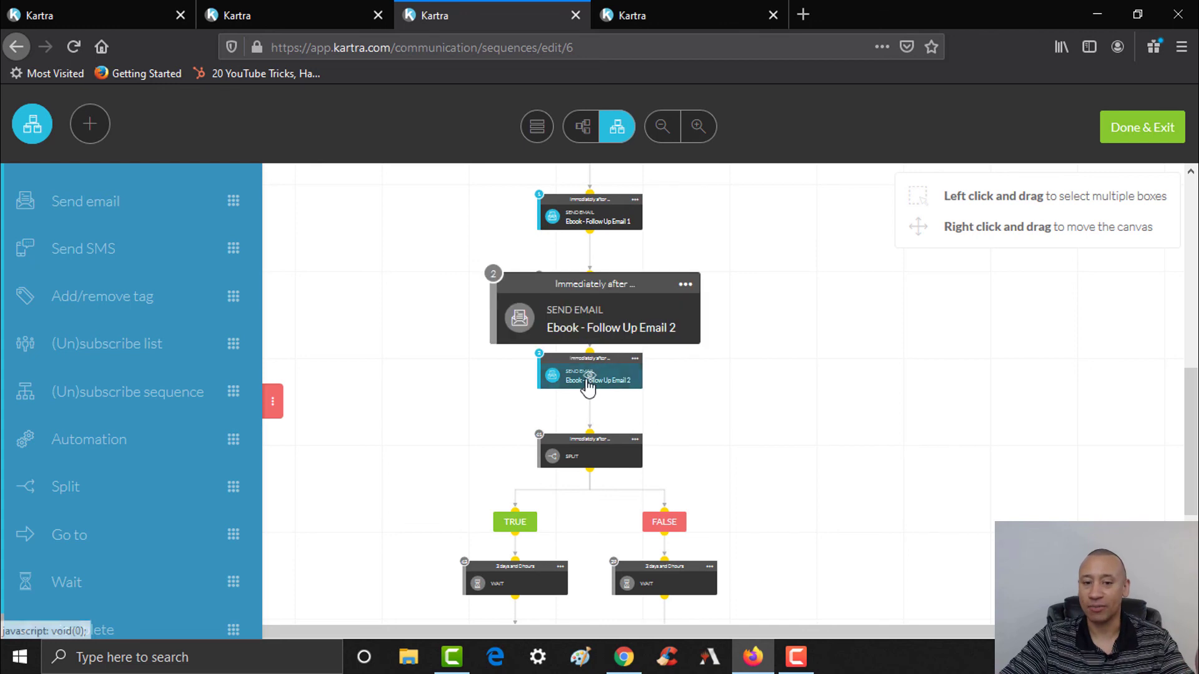
scroll(608, 388, down, 3)
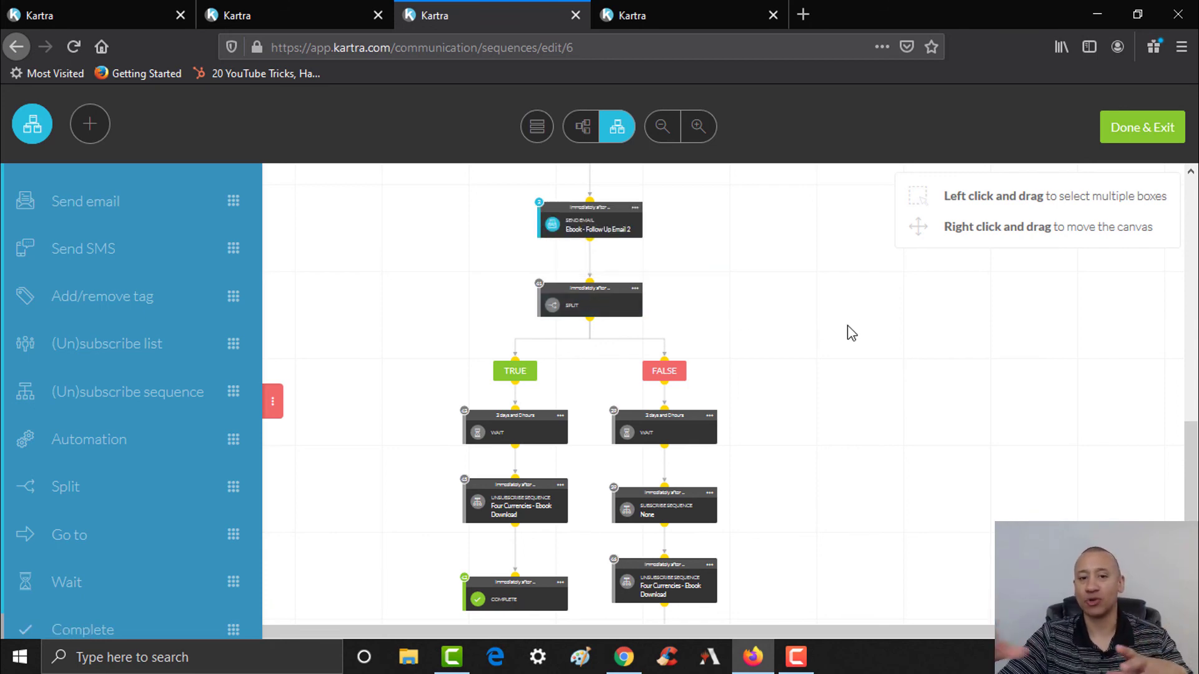
click(636, 208)
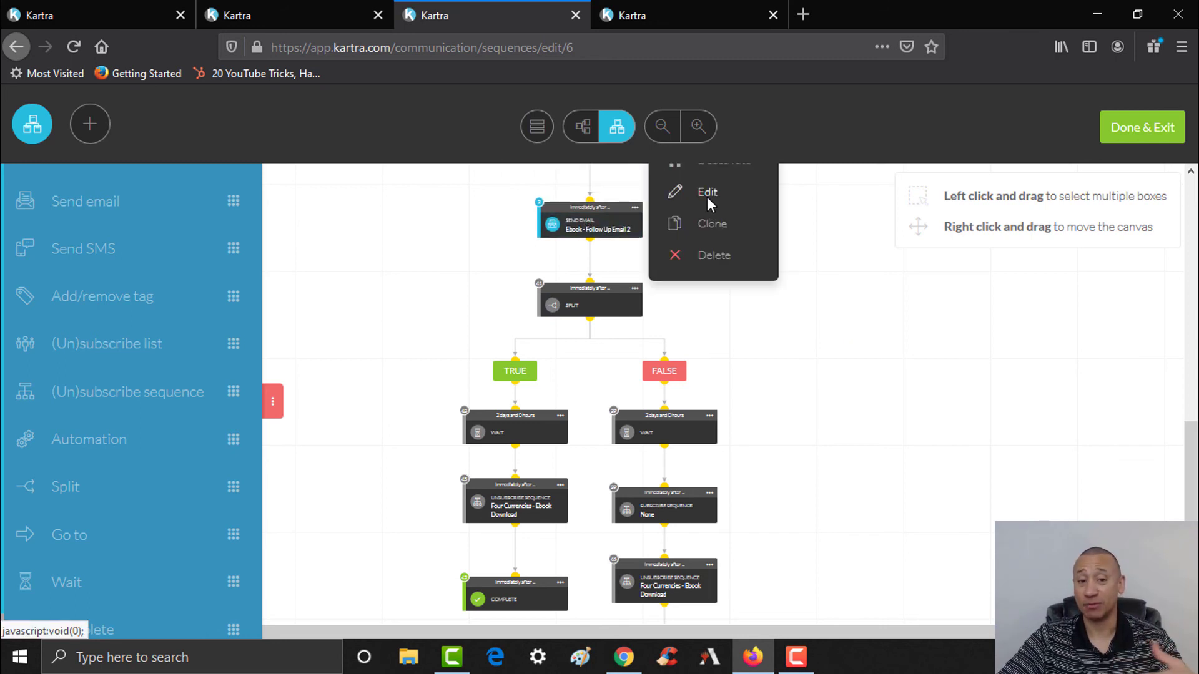
scroll(624, 394, up, 2)
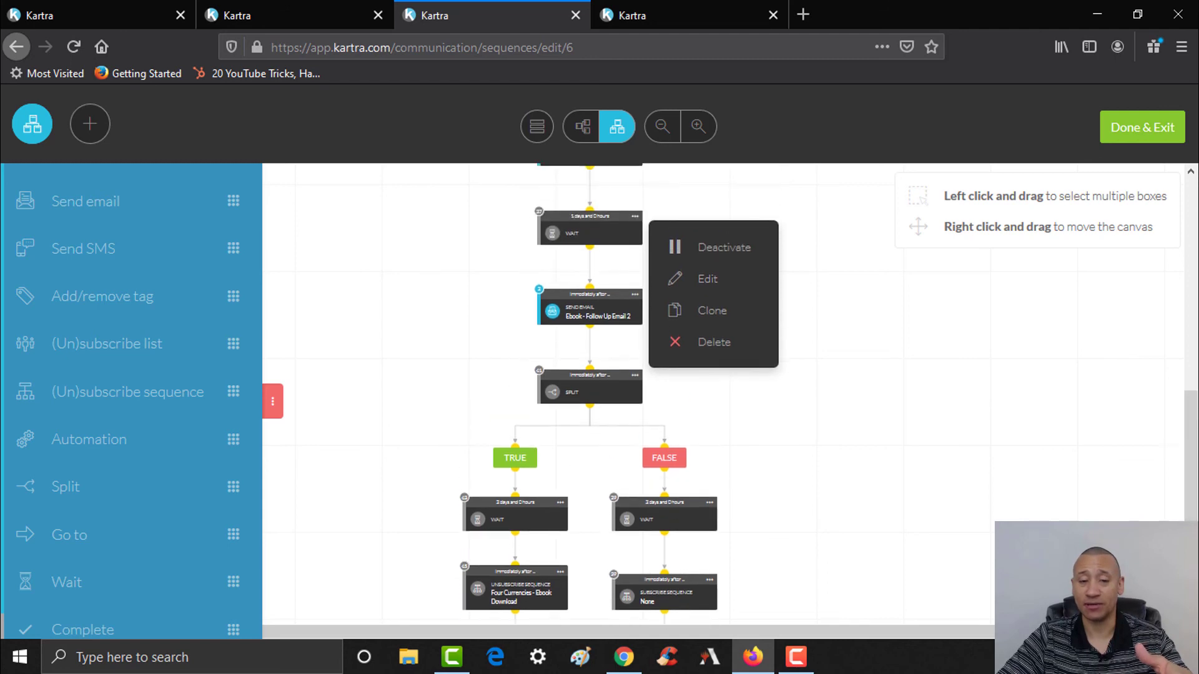
scroll(852, 351, down, 1)
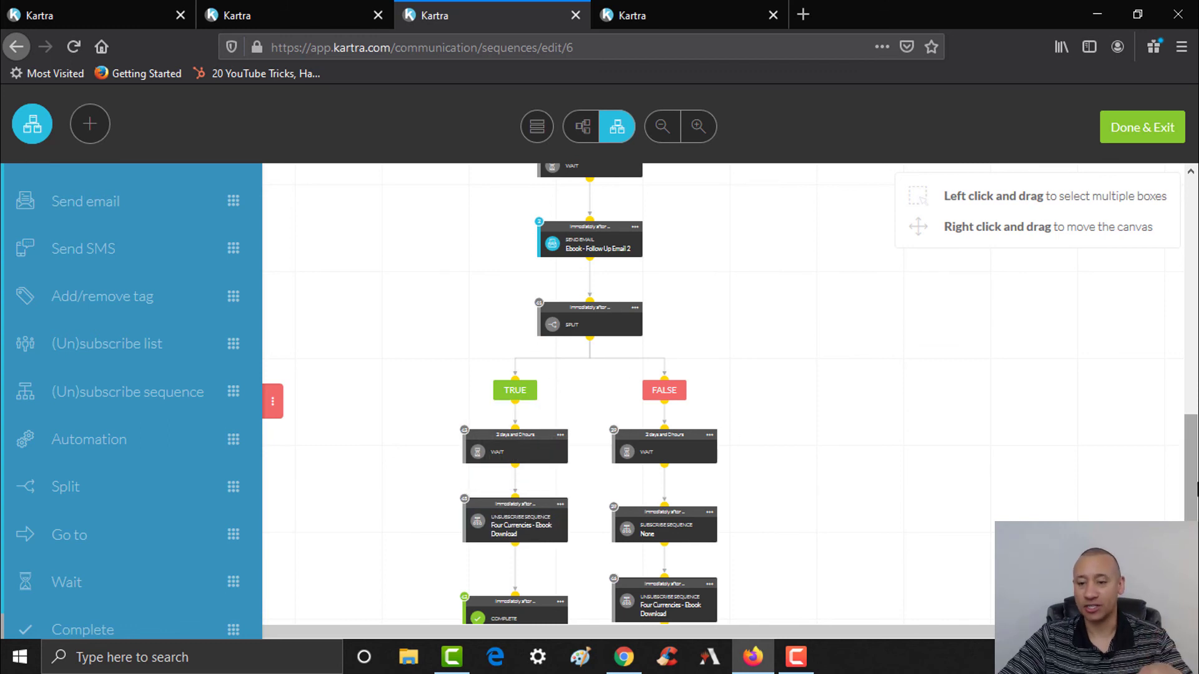
scroll(570, 520, up, 3)
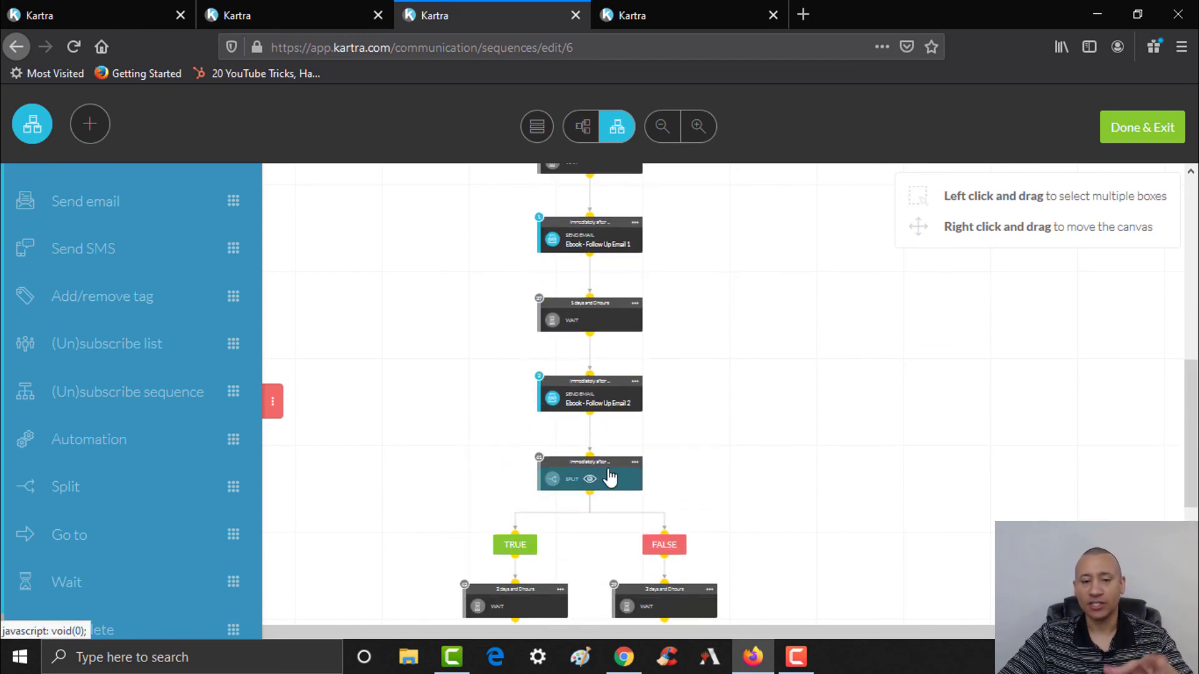
click(634, 462)
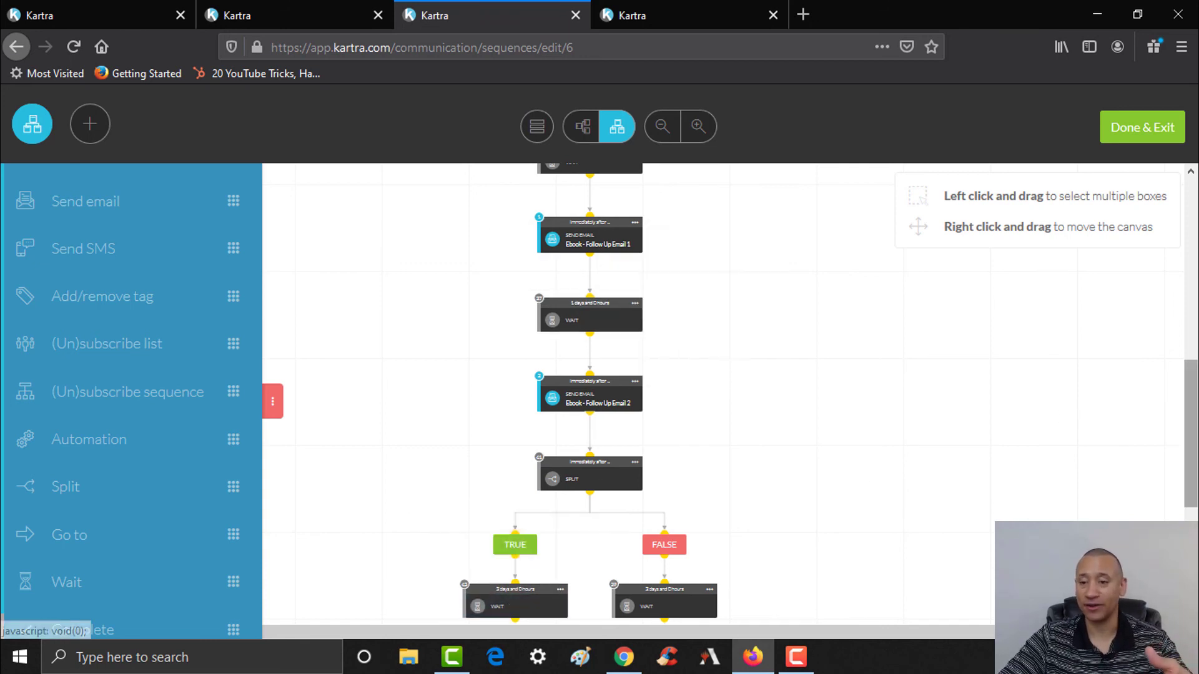
scroll(590, 374, down, 3)
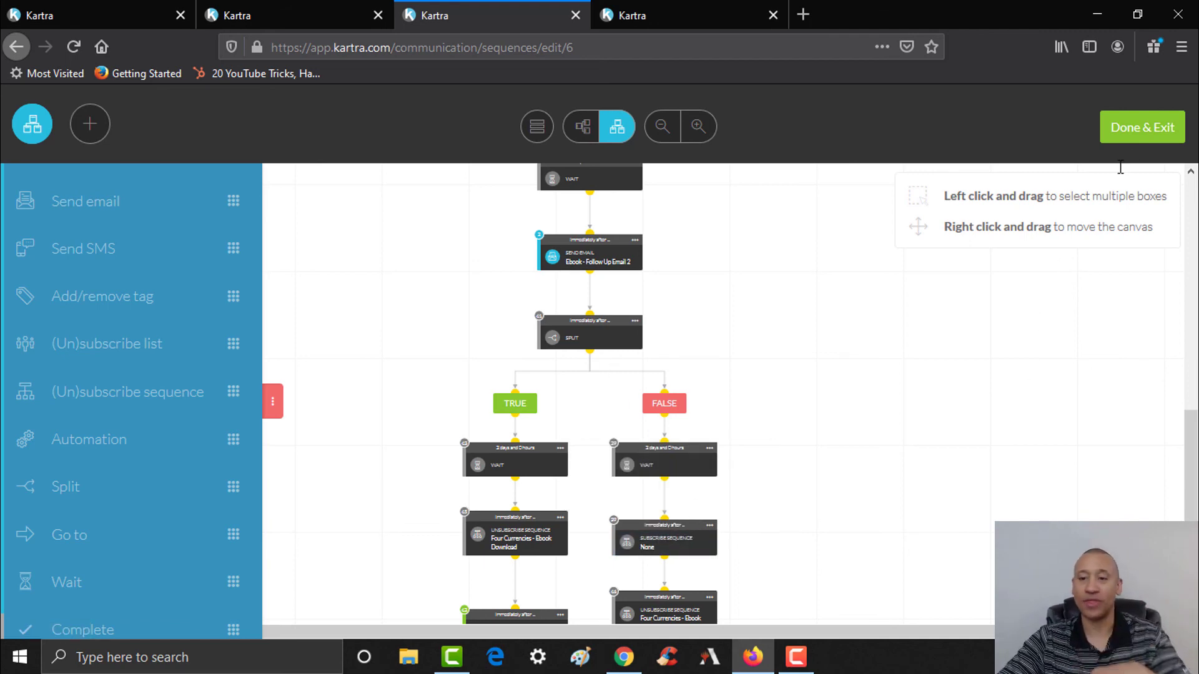
- Exit the sequence editor and refresh the Forms list to show the imported forms
click(1137, 131)
click(337, 10)
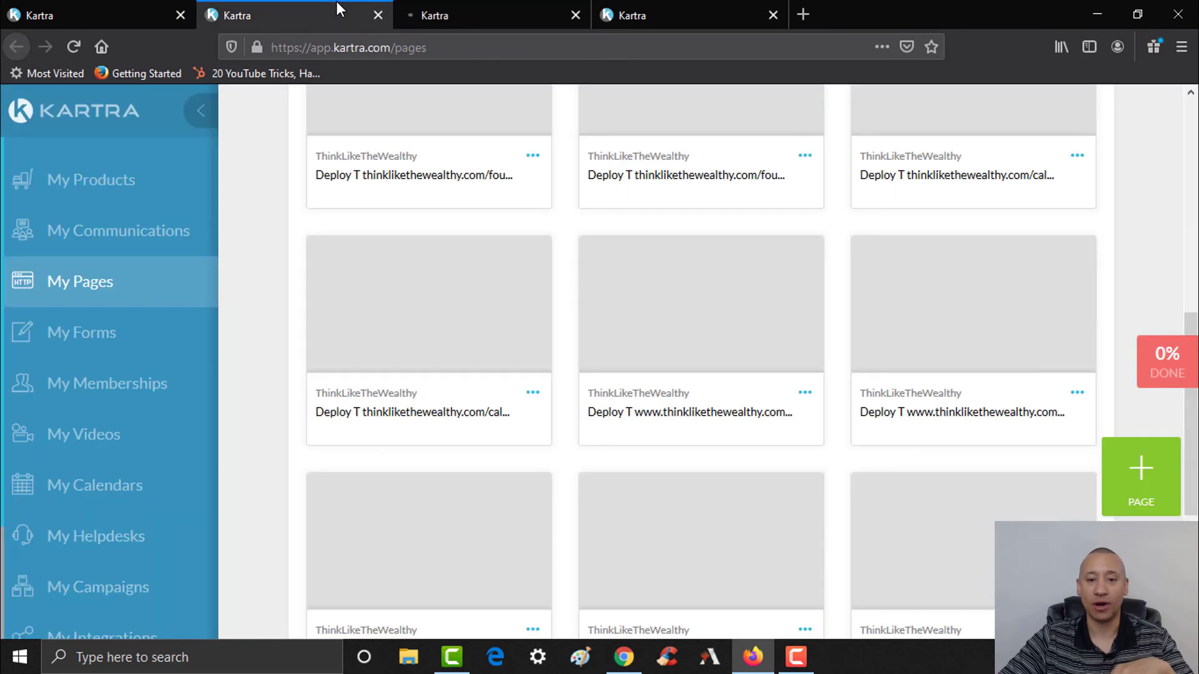
click(640, 15)
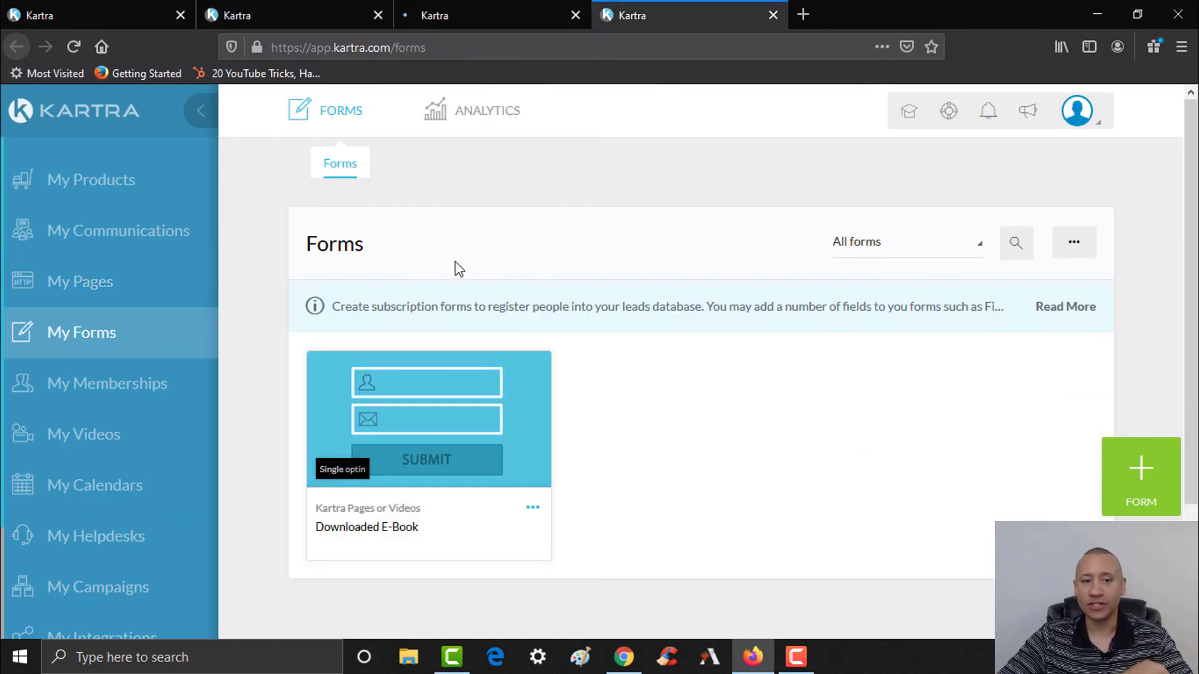
click(69, 48)
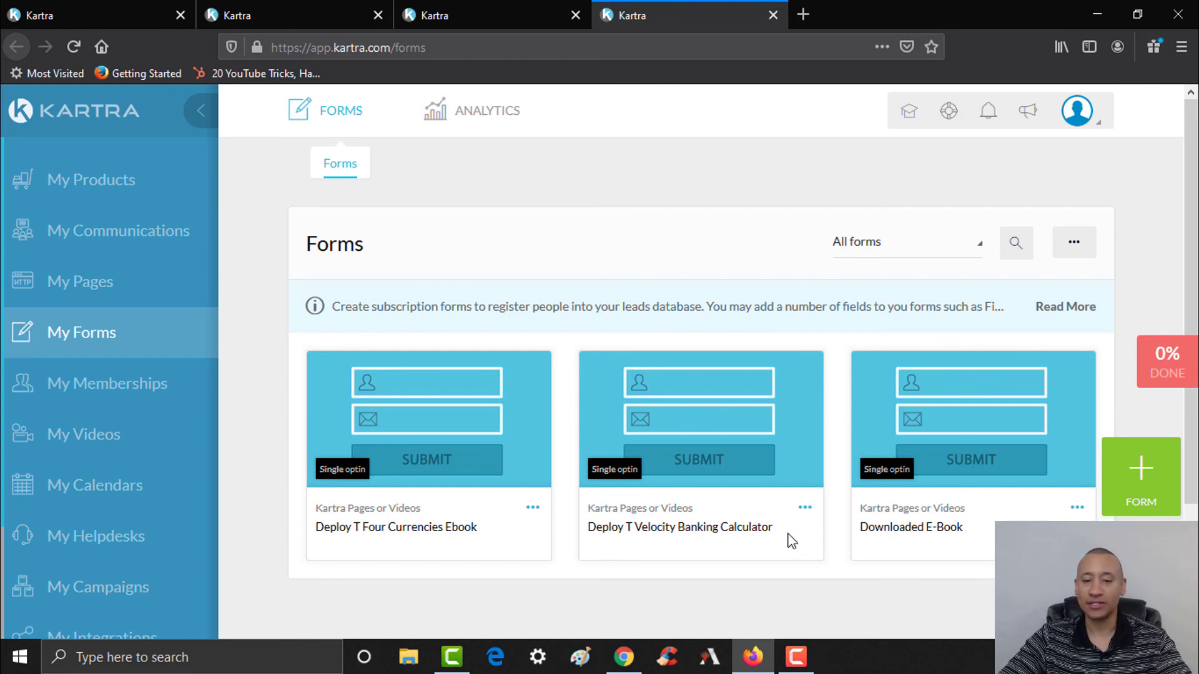
- Open the Velocity Banking Calculator form for editing and confirm its name settings
click(805, 507)
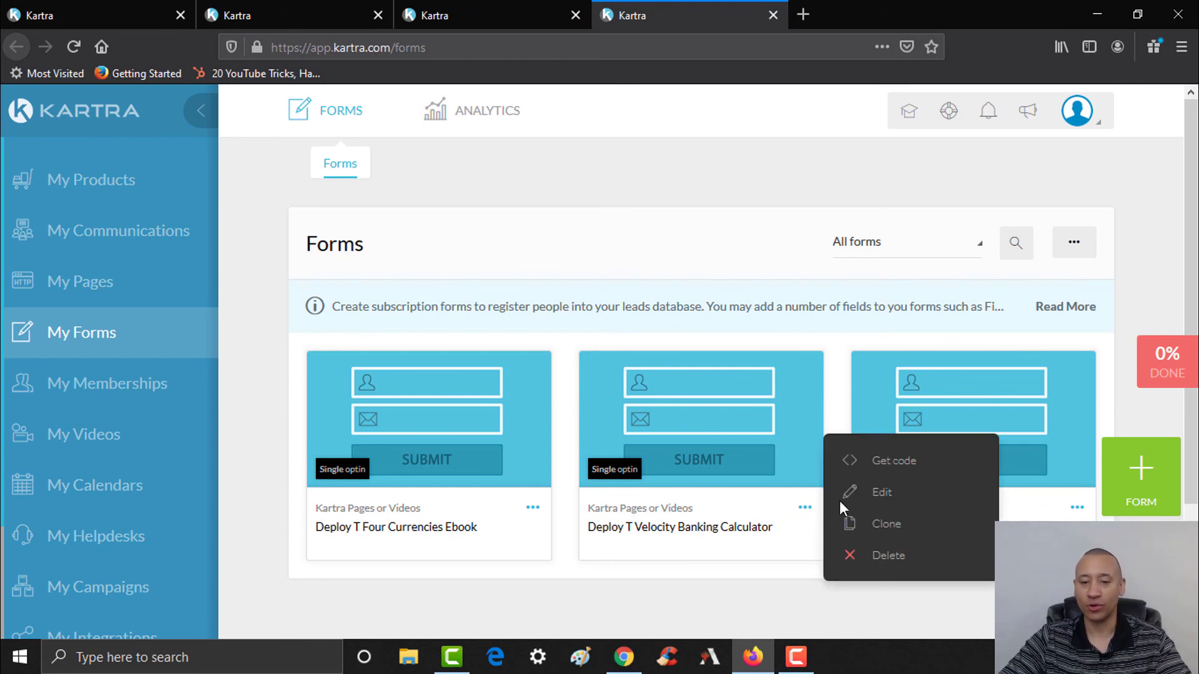
click(868, 492)
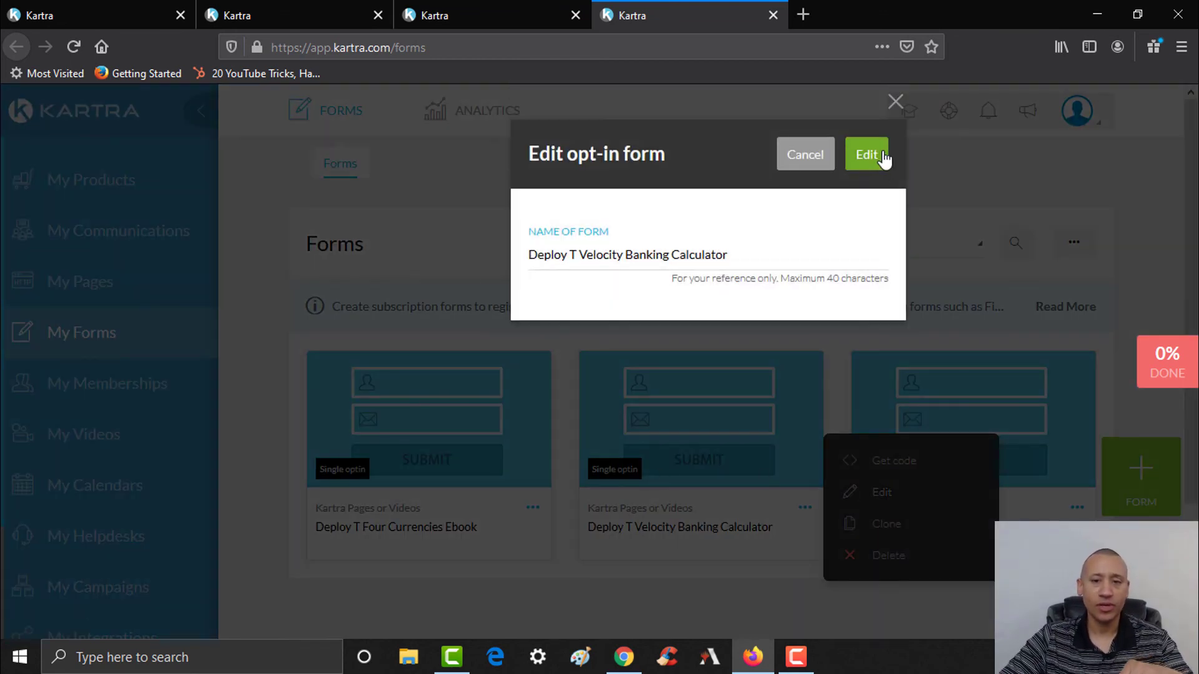
click(869, 156)
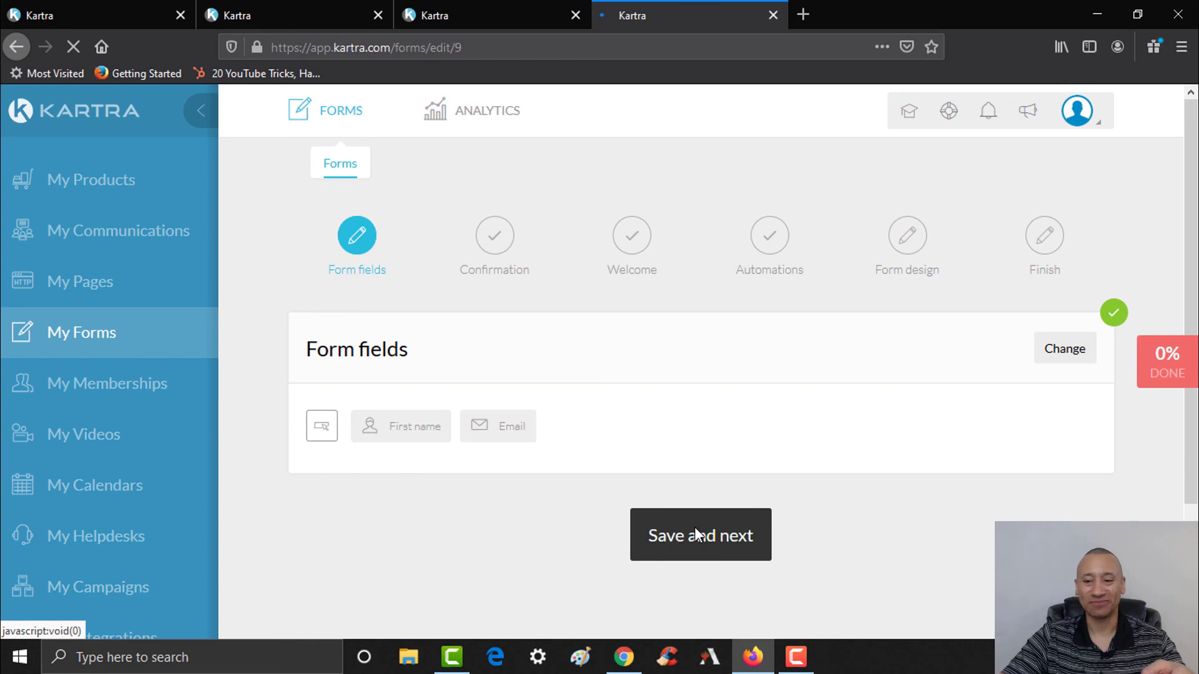
- Set the form's success page to the ThinkLikeTheWealthy calculatorty page and save it
click(735, 546)
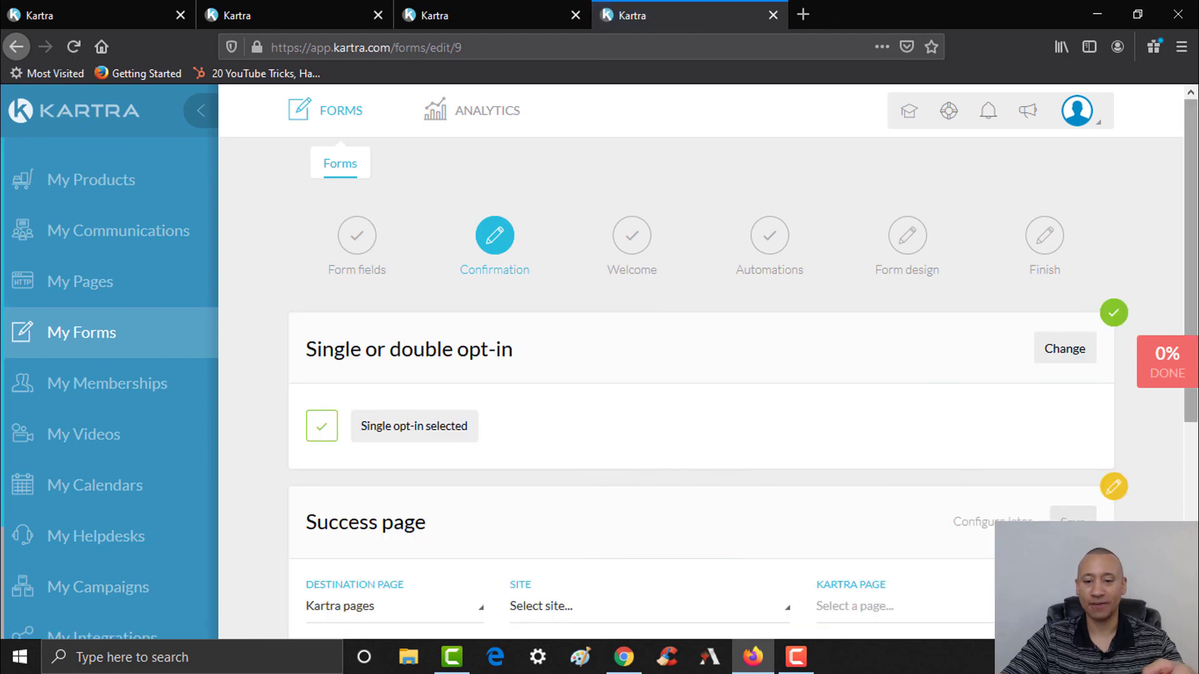
drag(1197, 213, 1197, 307)
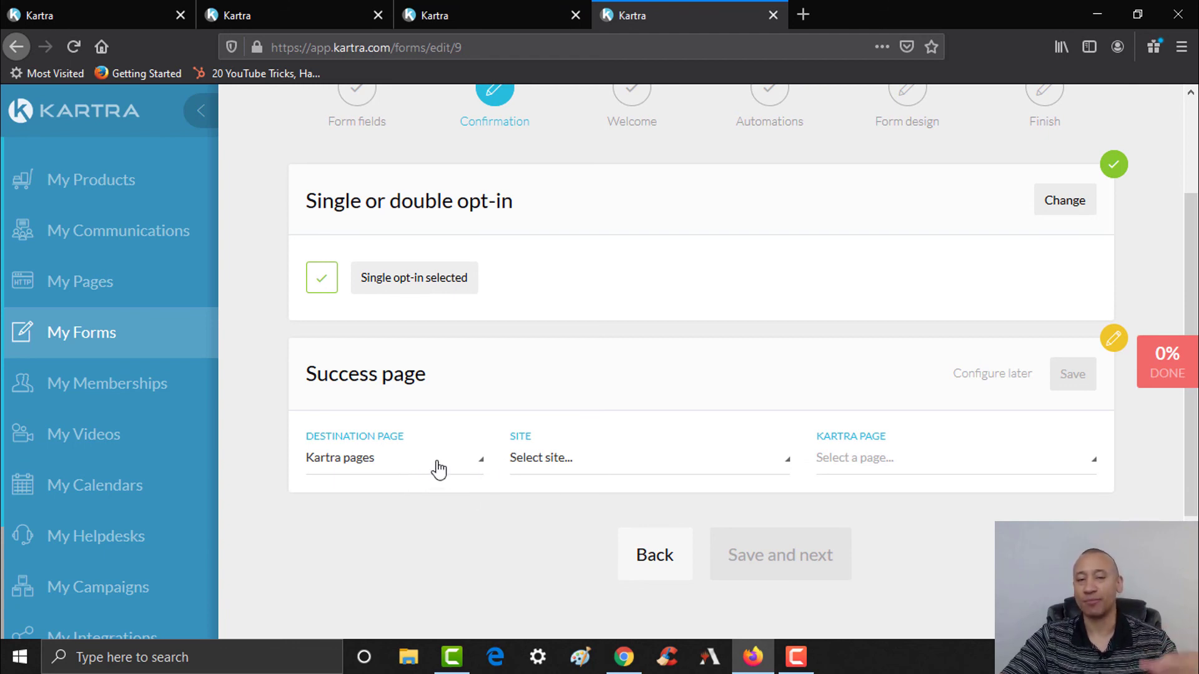
click(563, 464)
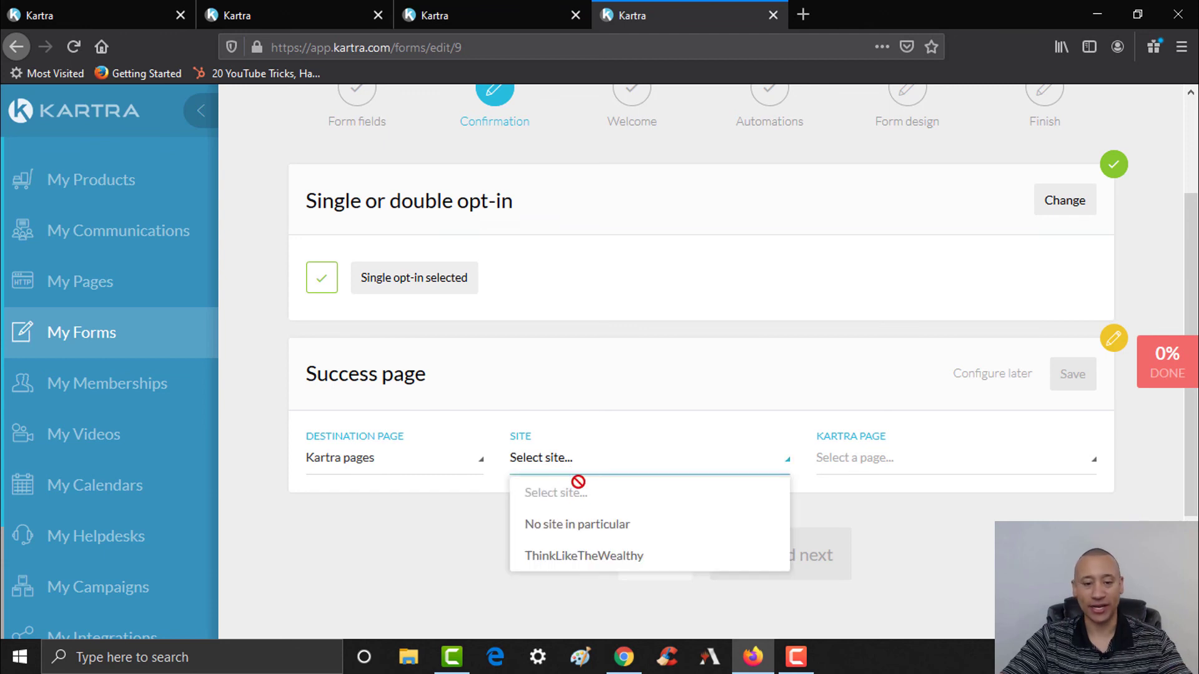
click(578, 557)
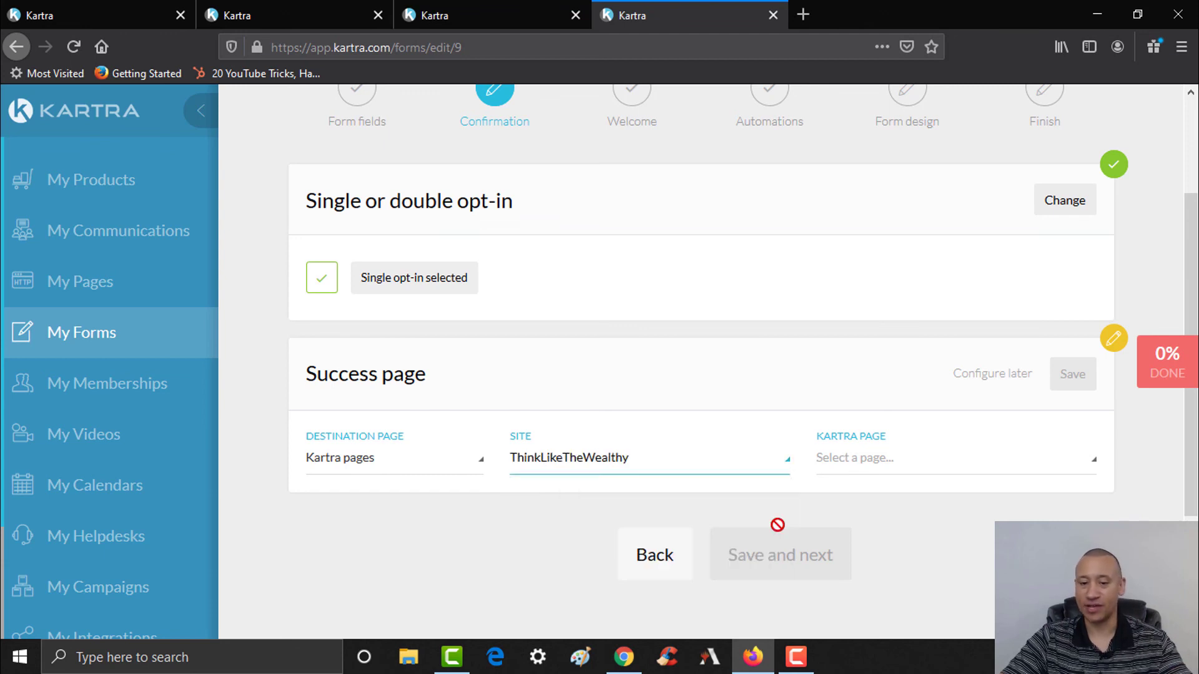
click(921, 462)
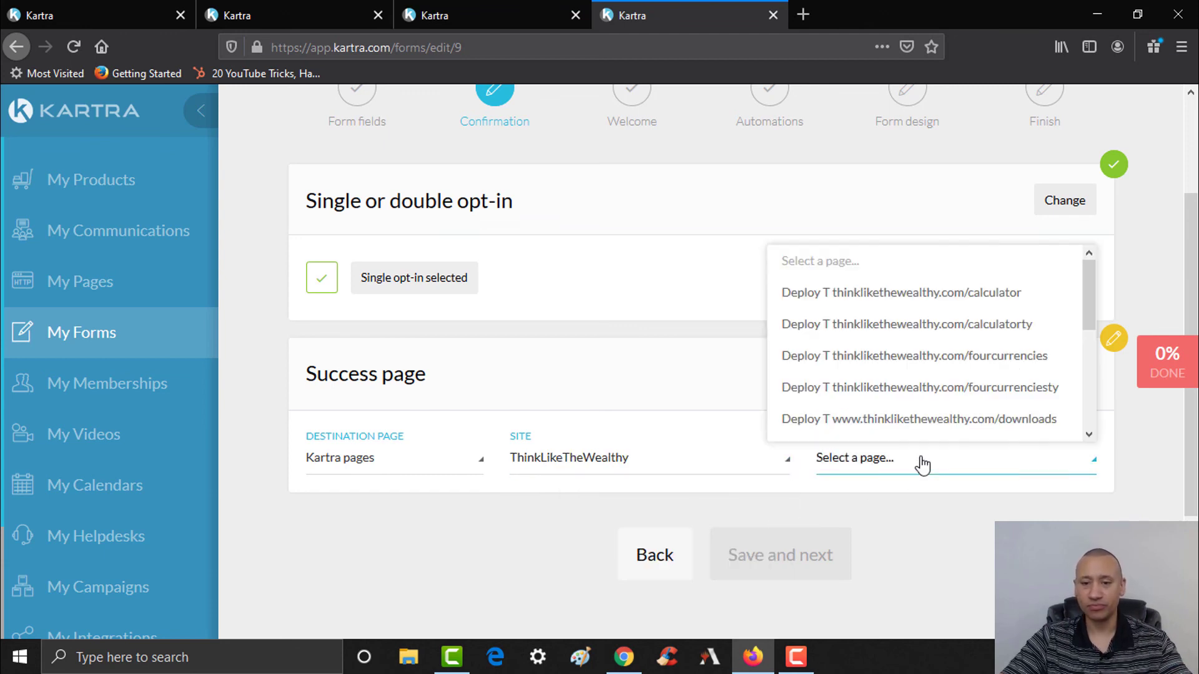
click(969, 333)
click(1073, 373)
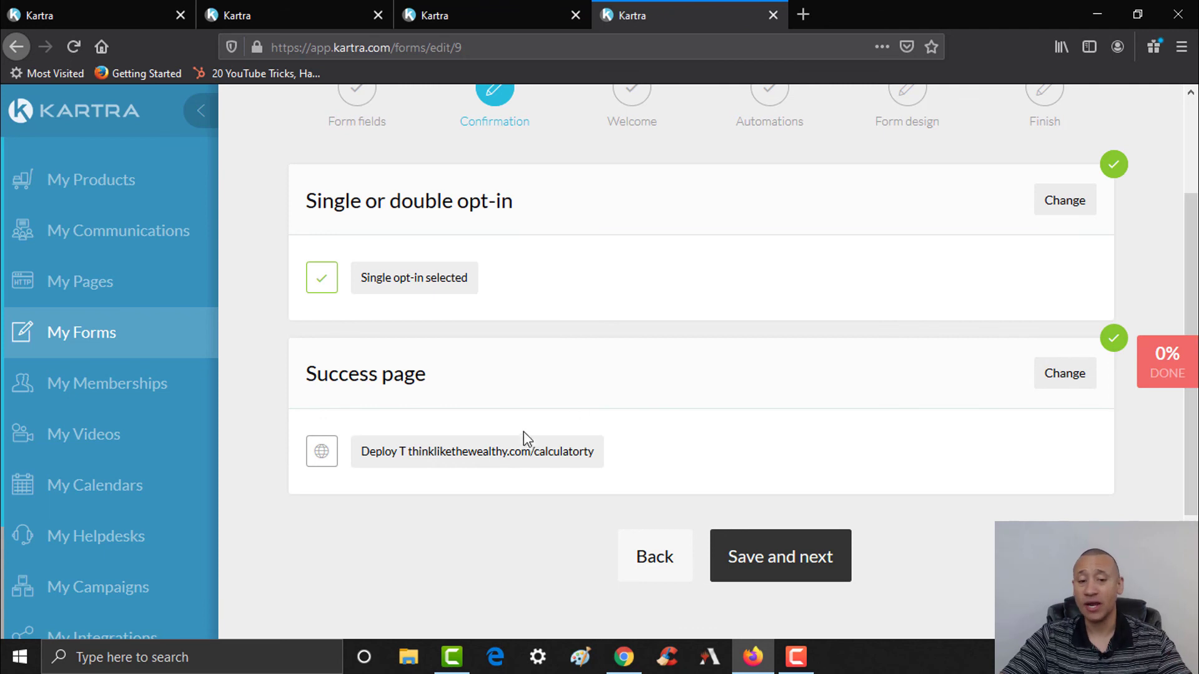
click(784, 559)
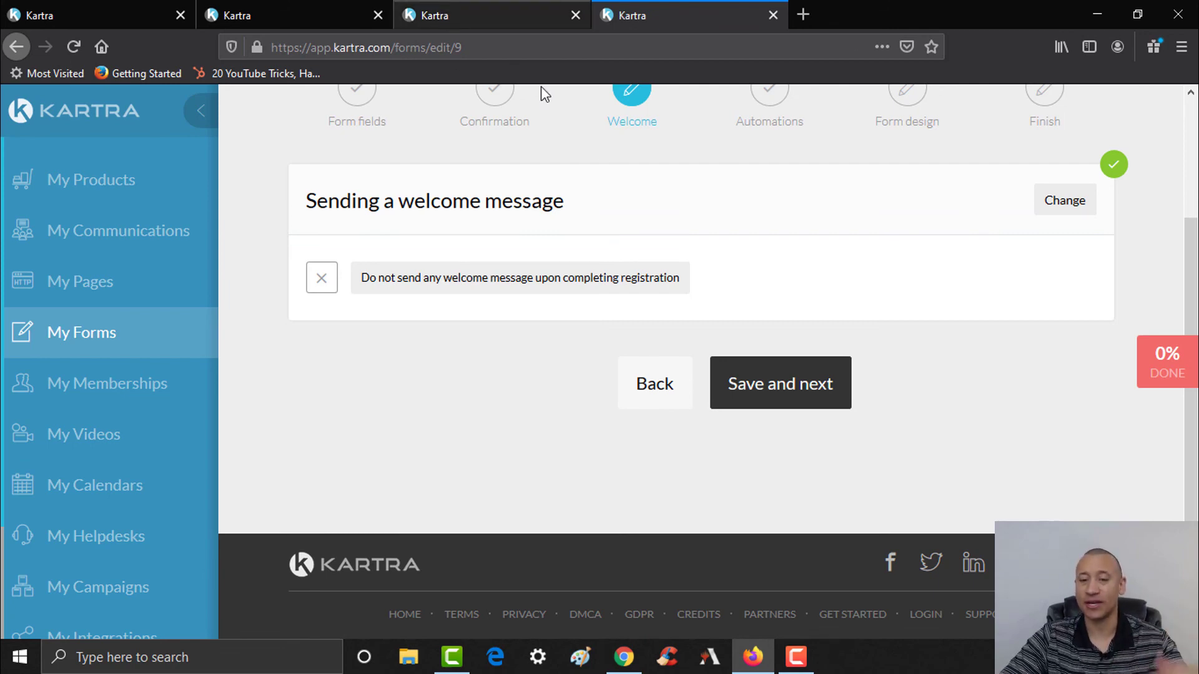
- Make the form assign the Deploy T Think Wealthy - Downloaded Calculator tag and save
click(802, 402)
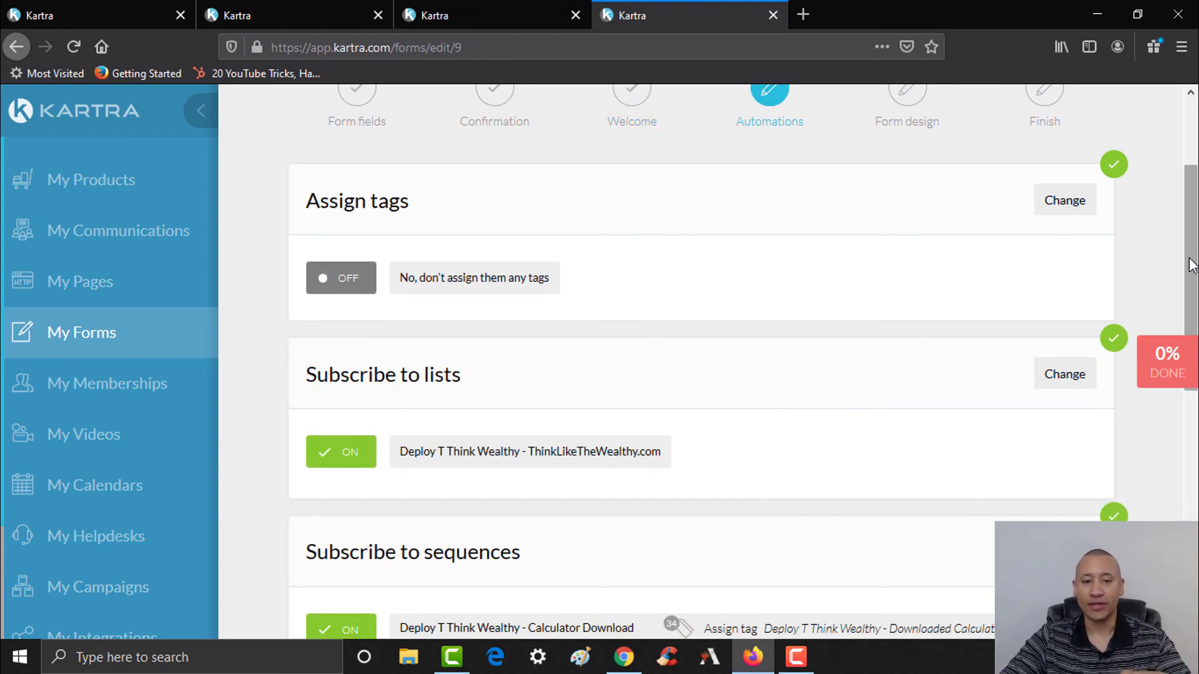
scroll(1195, 353, down, 3)
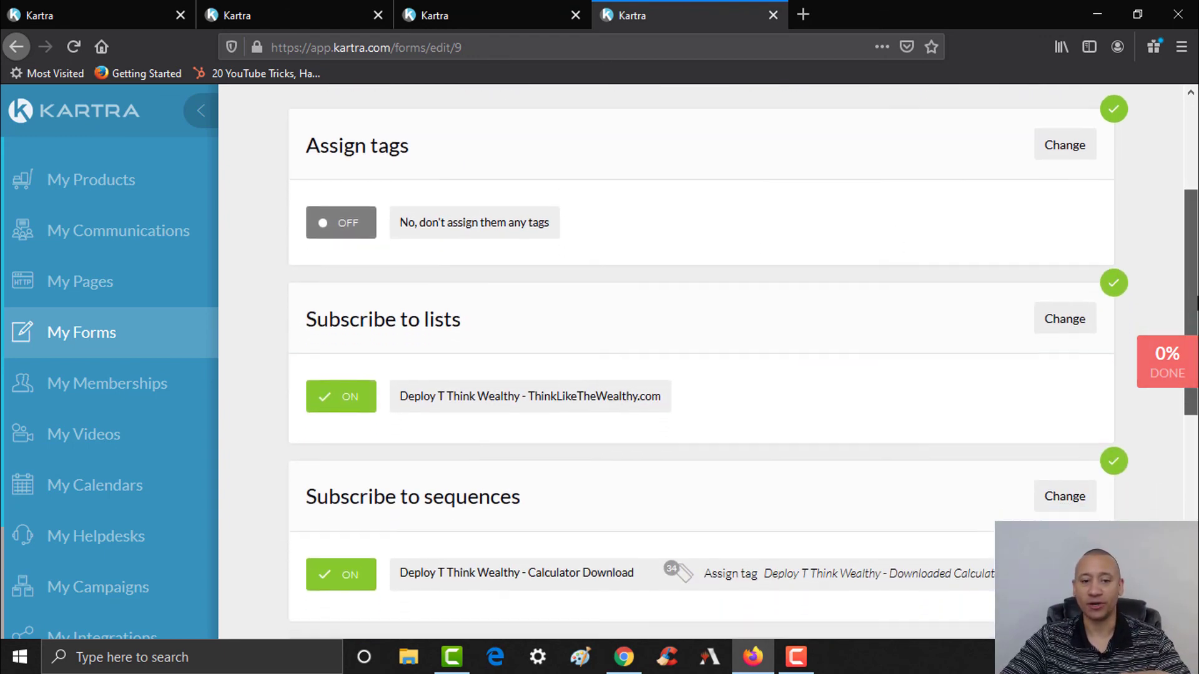
scroll(685, 318, up, 1)
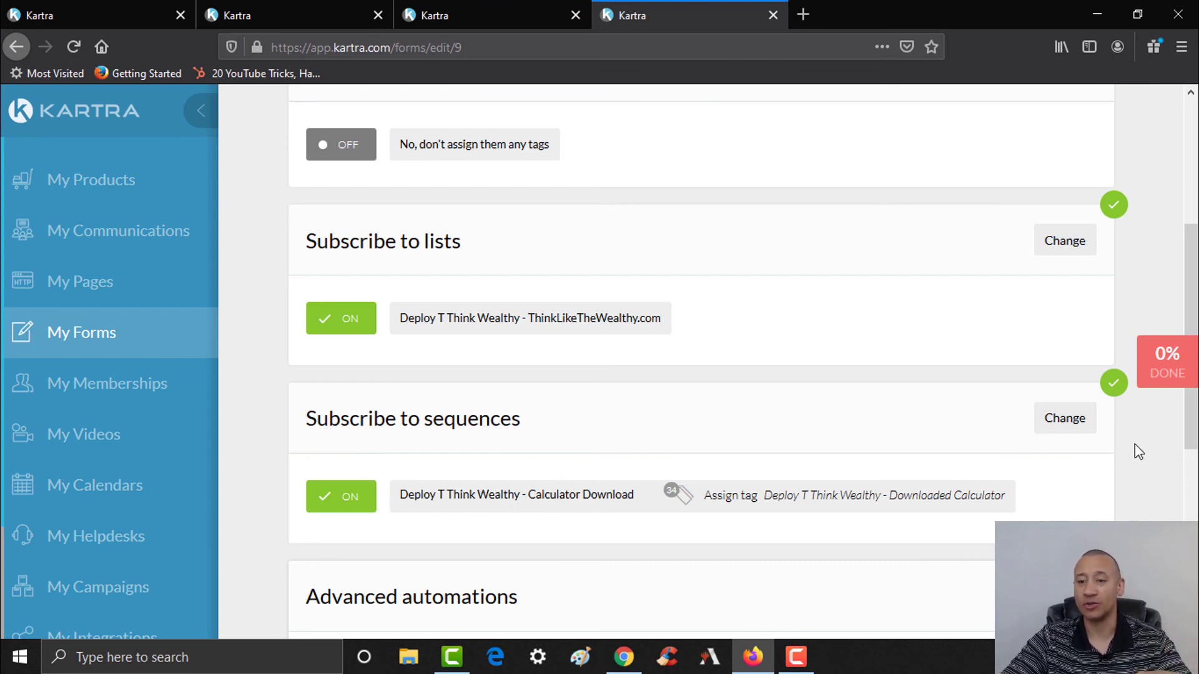
scroll(1129, 460, up, 4)
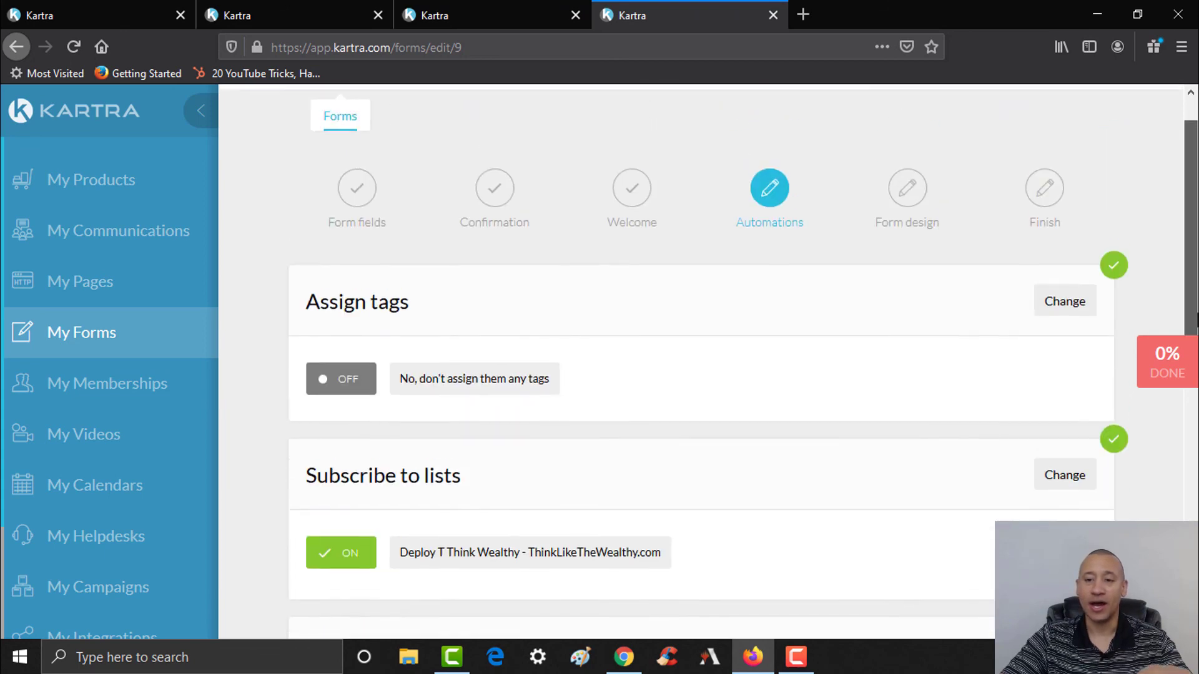
click(1065, 312)
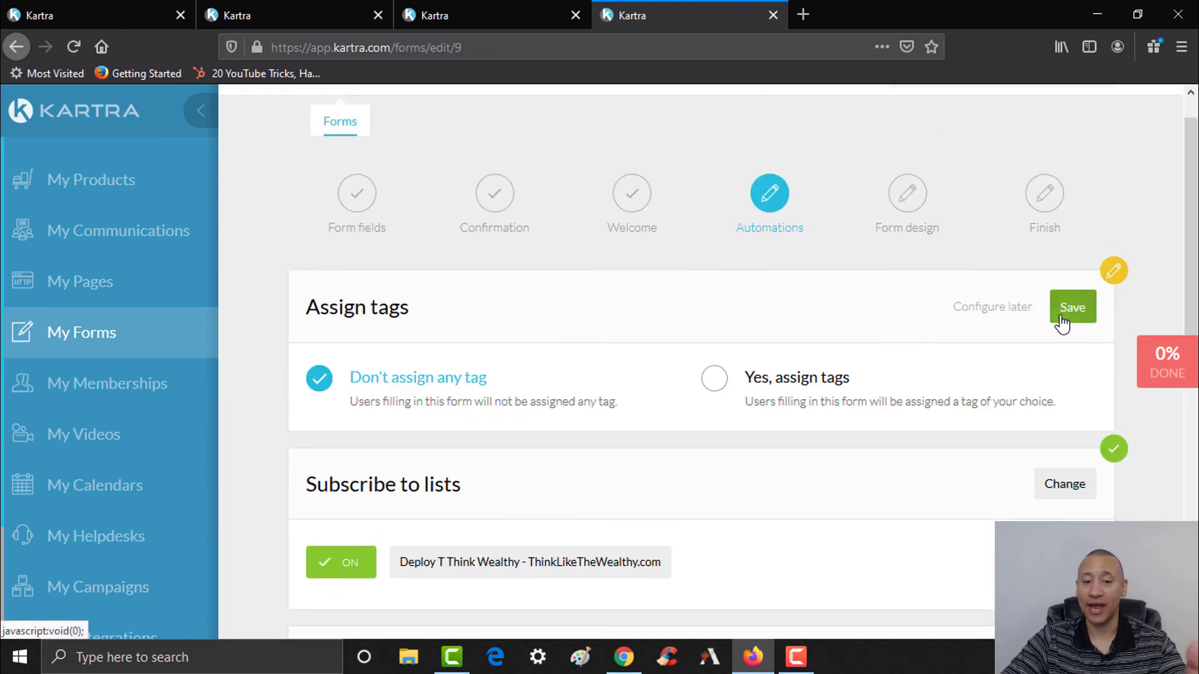
click(825, 391)
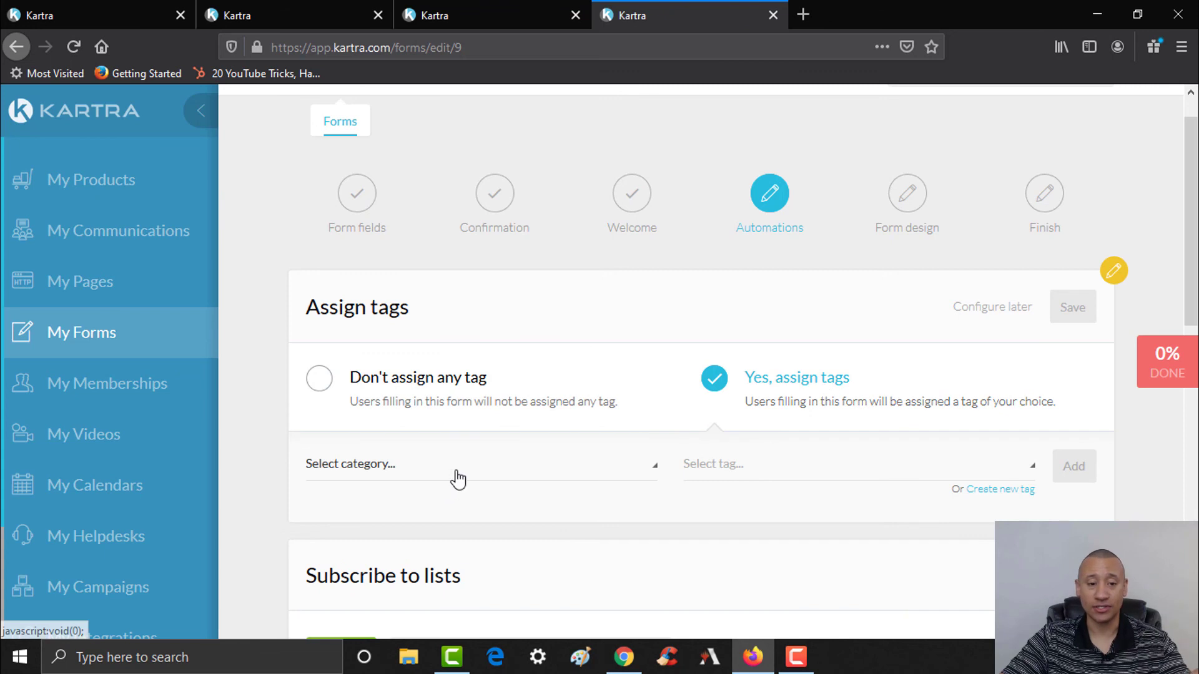
click(458, 479)
click(406, 565)
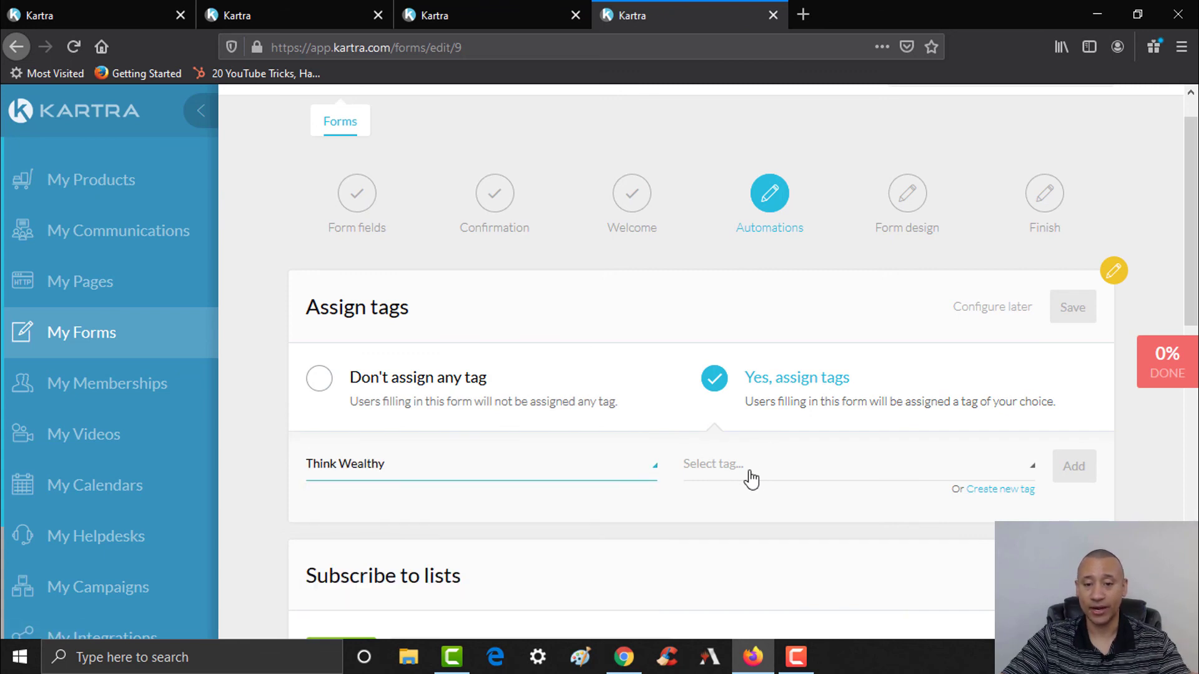
click(772, 468)
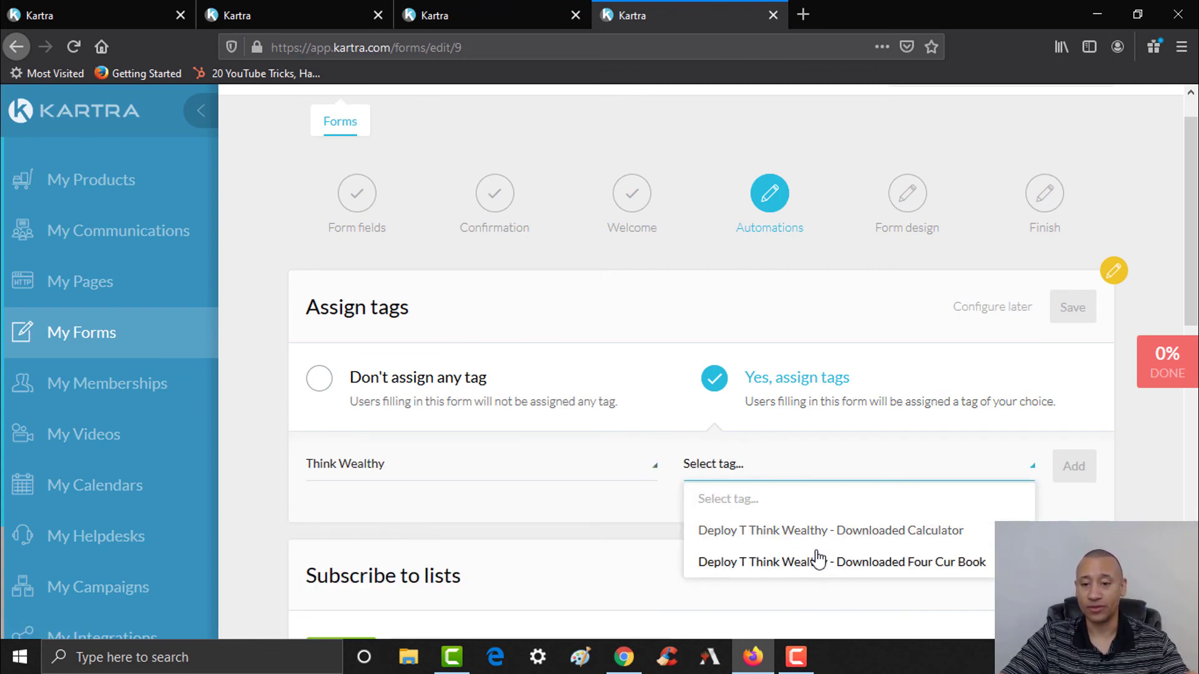
click(822, 534)
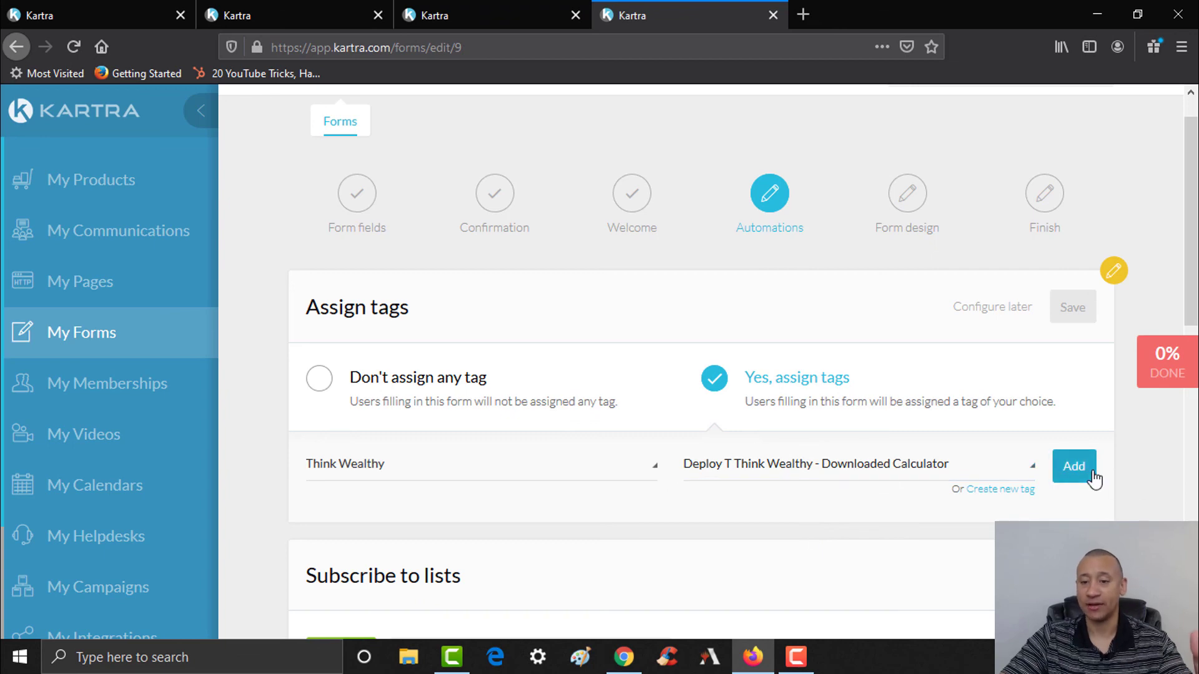
click(1089, 470)
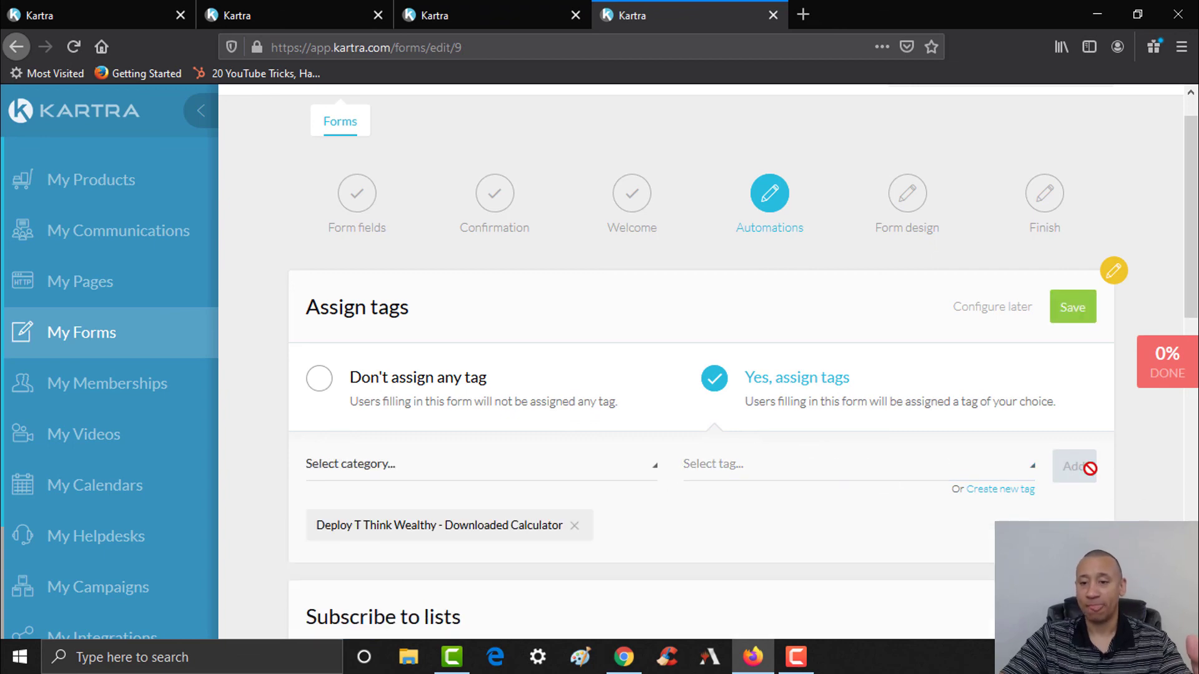
click(1087, 308)
- Switch to the Sequences list and start editing the calculator sequence's details
scroll(752, 377, down, 1)
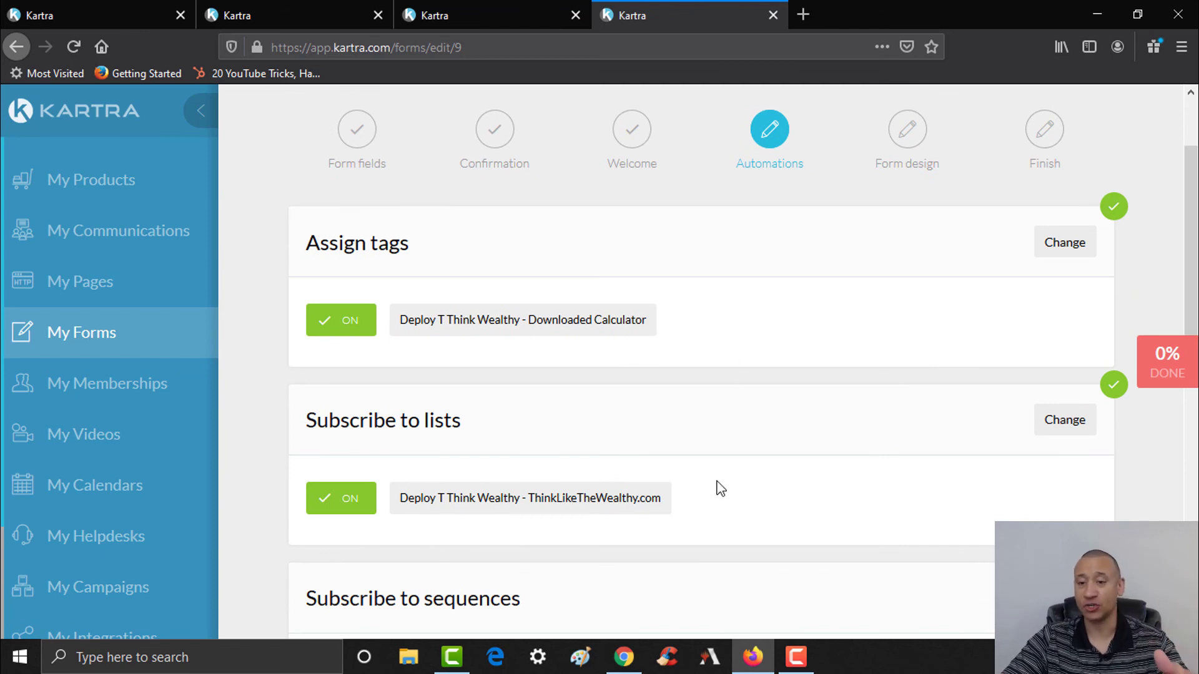
scroll(677, 504, down, 3)
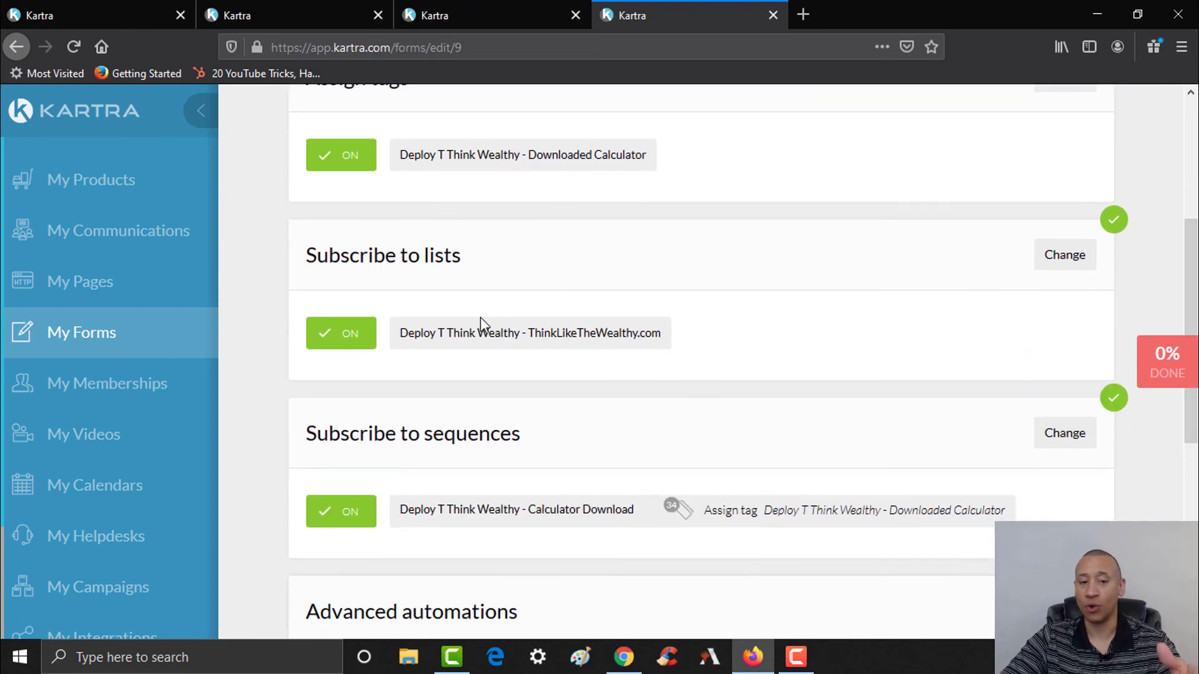
drag(1196, 283, 1197, 289)
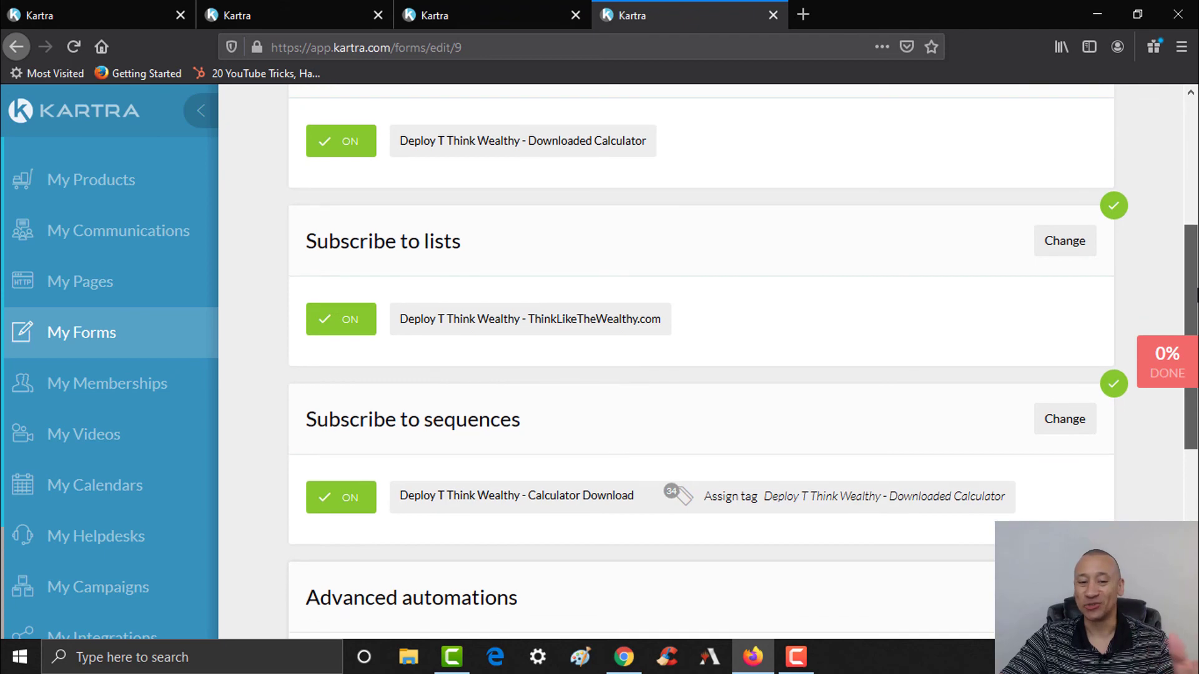
scroll(730, 335, down, 3)
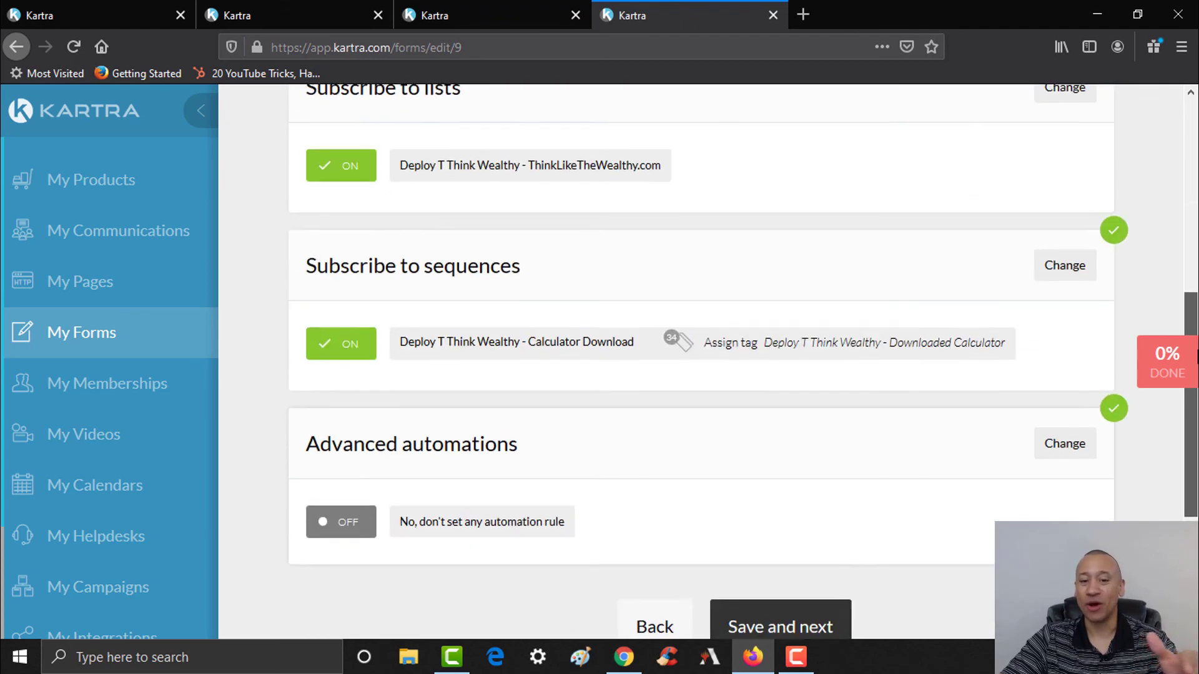
scroll(731, 335, up, 1)
click(541, 9)
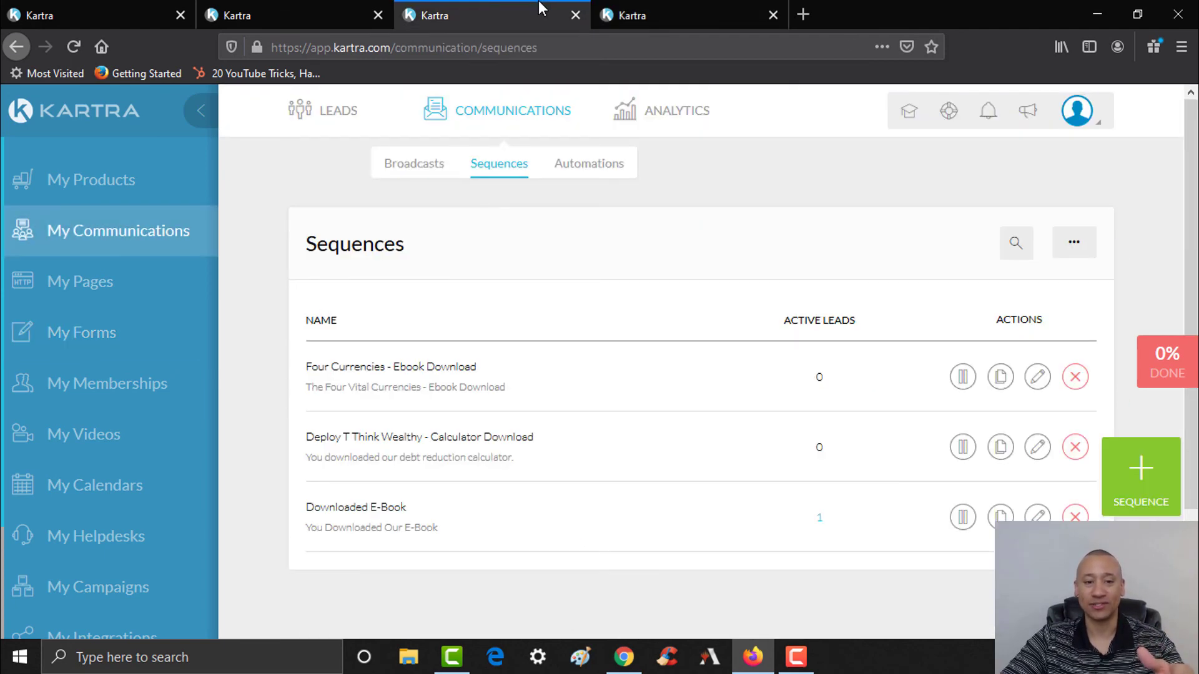
click(1038, 448)
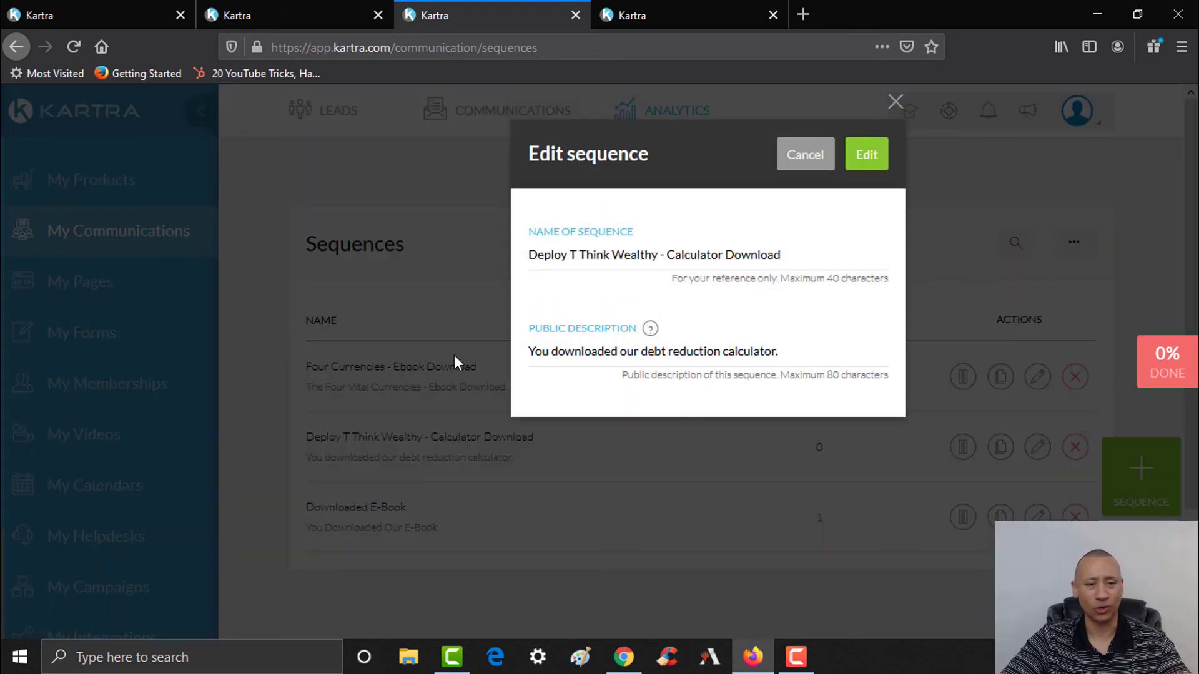
- Remove the Deploy T prefix so the sequence is named 'Think Wealthy - Calculator Download'
click(859, 157)
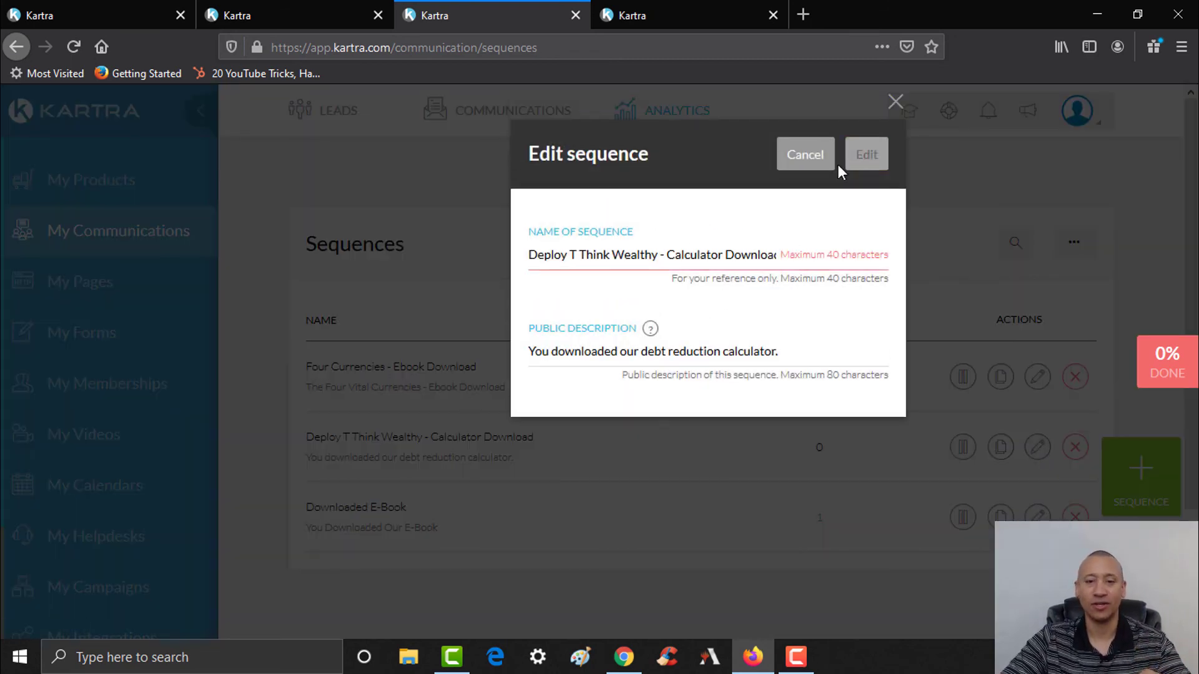
drag(577, 251, 503, 257)
key(BackSpace)
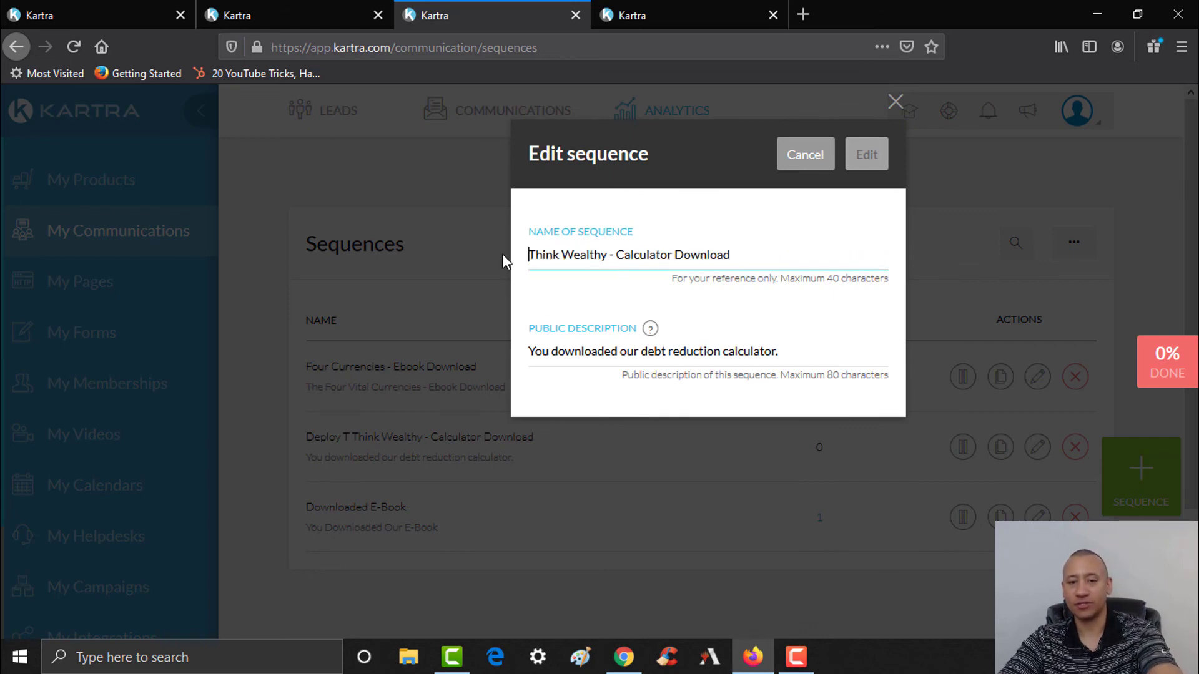
click(865, 160)
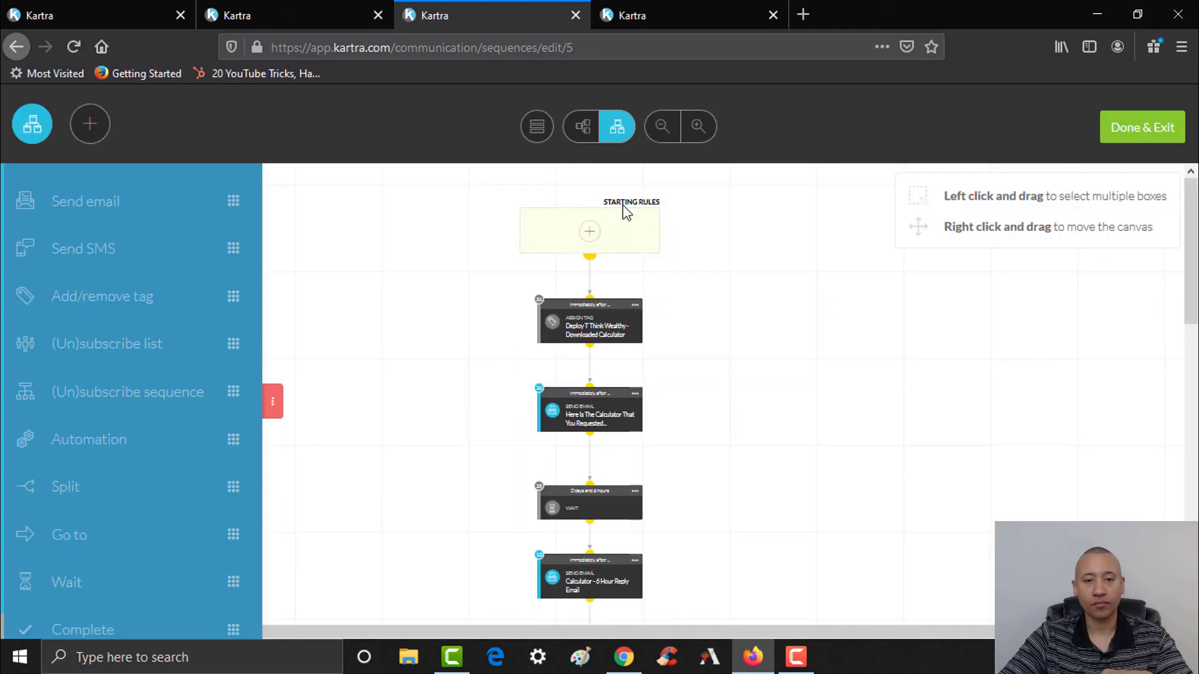
- Check the Deploy T Authority Page Campaign checklist, then return to the form's automations page
mouse_move(605, 334)
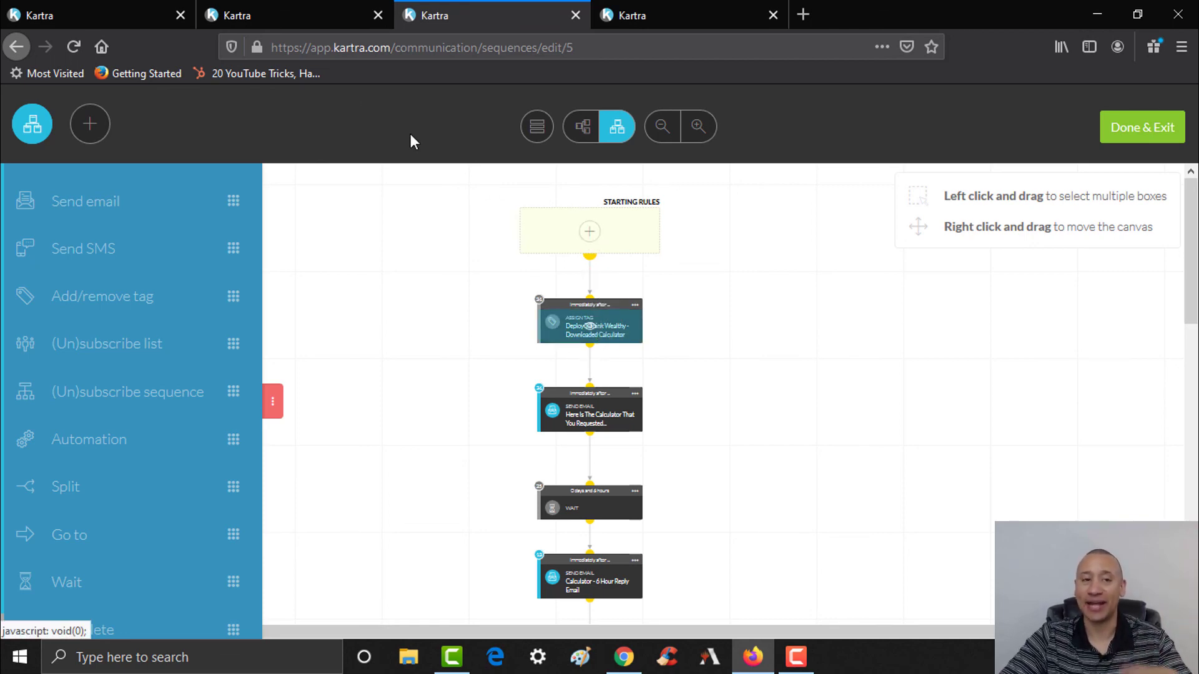
click(268, 15)
click(102, 6)
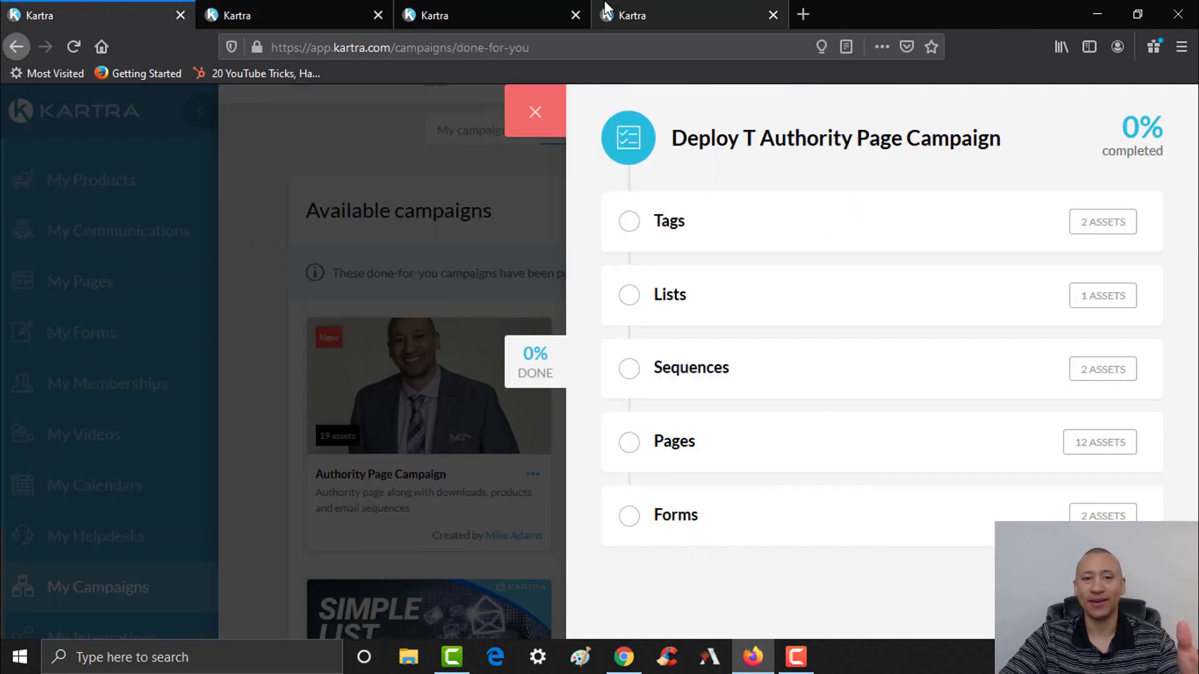
click(606, 9)
- Change the form's tag assignment to 'Don't assign any tag' and save
scroll(1191, 387, up, 3)
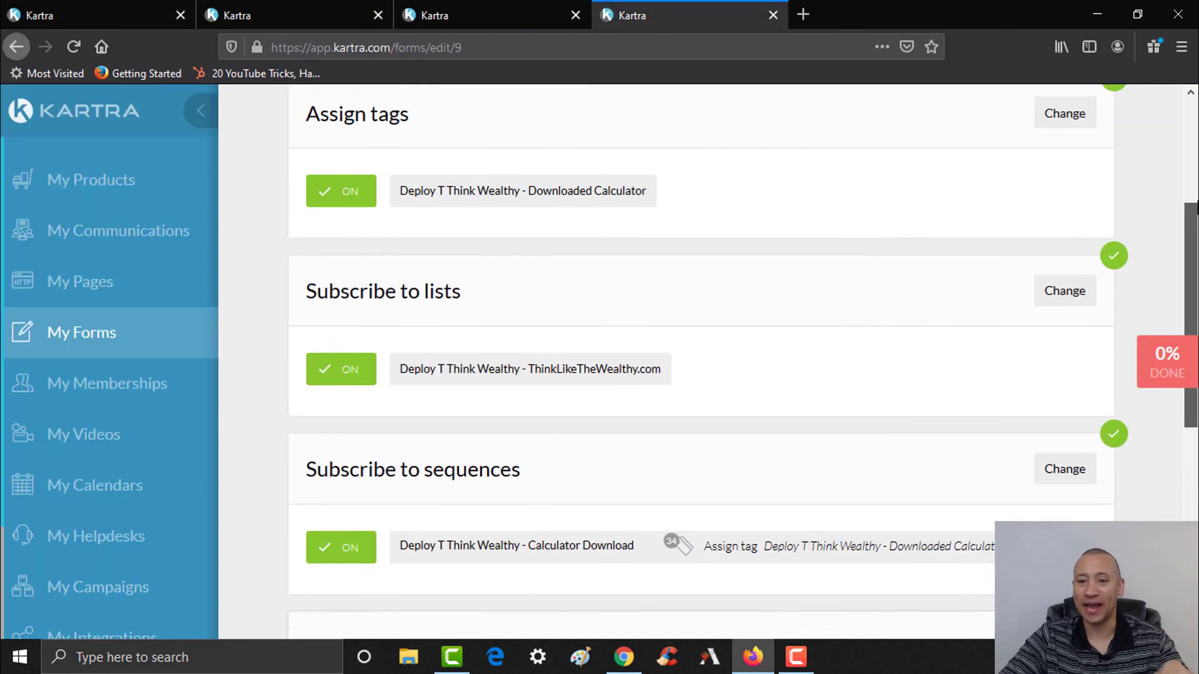
click(1082, 143)
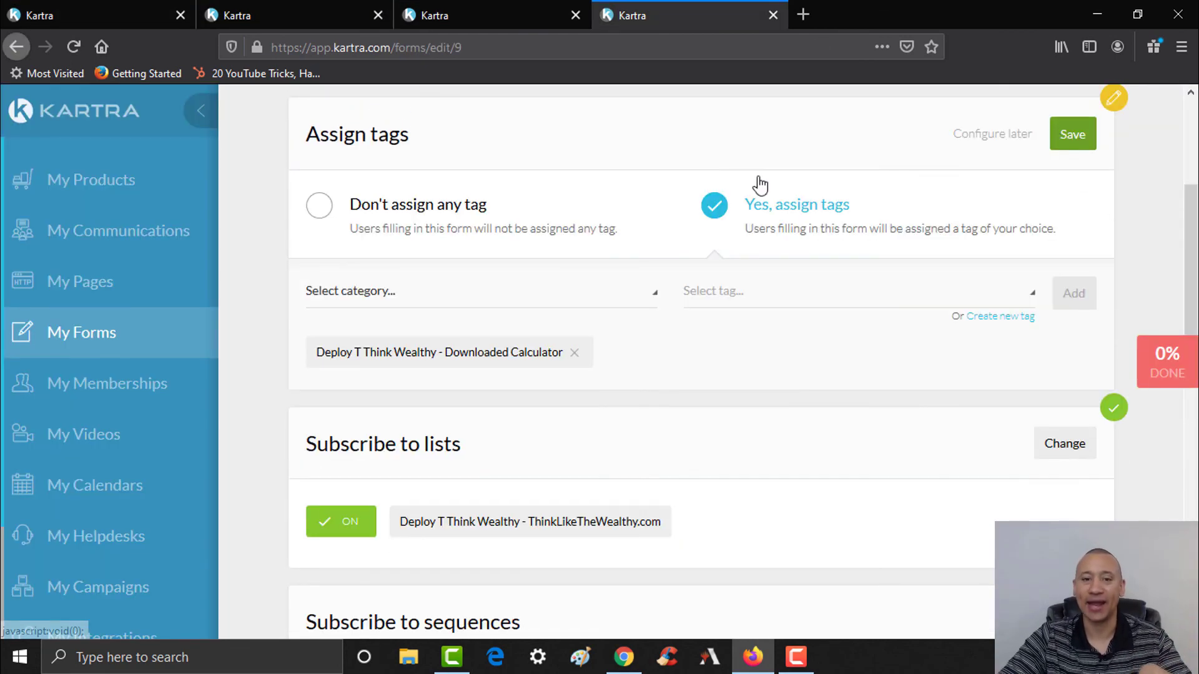
click(415, 208)
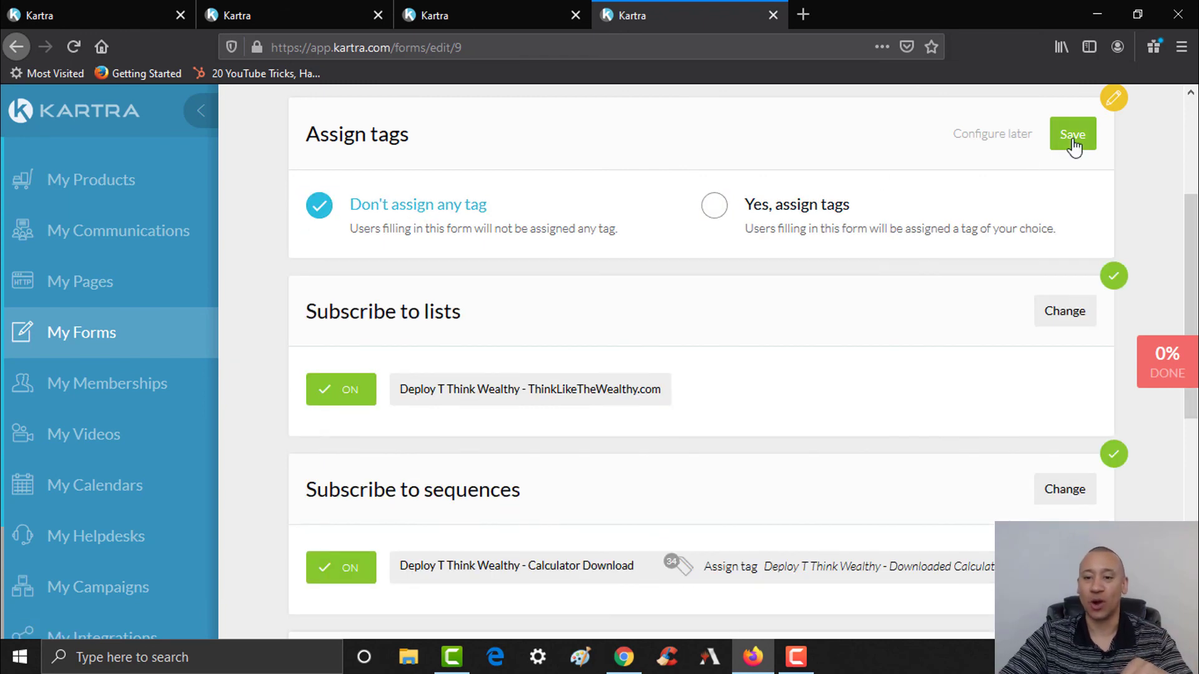
click(1070, 141)
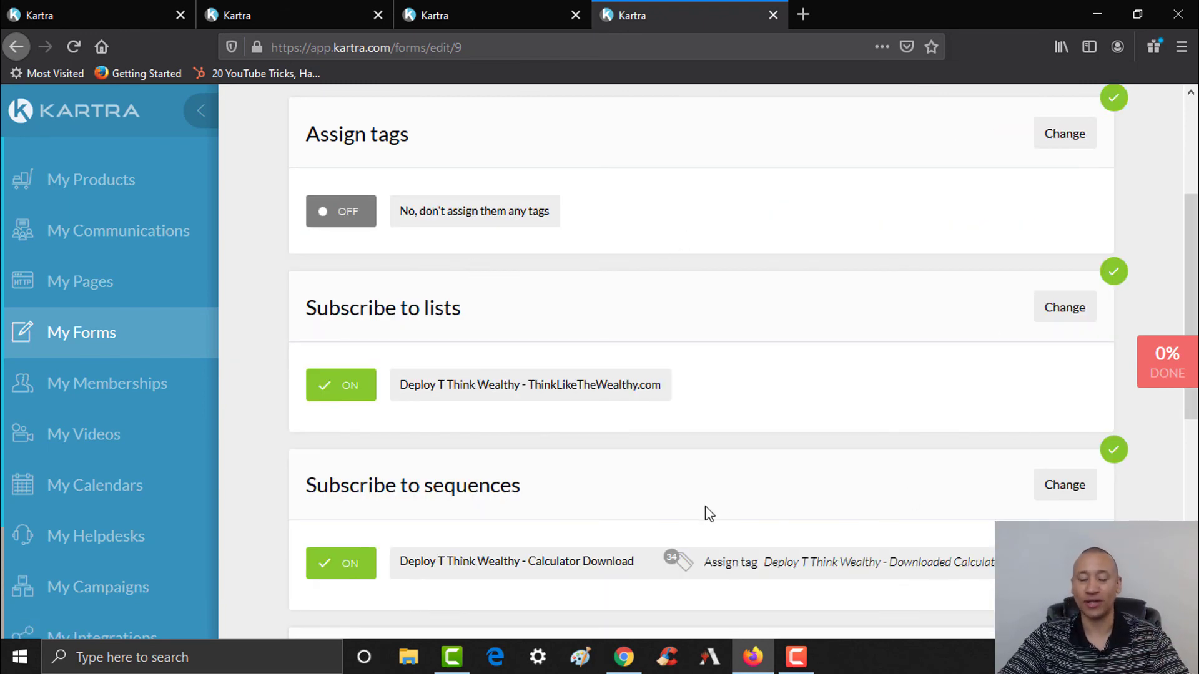
- Review the imported sequence's steps, then finish the form and return to the Forms list
click(506, 9)
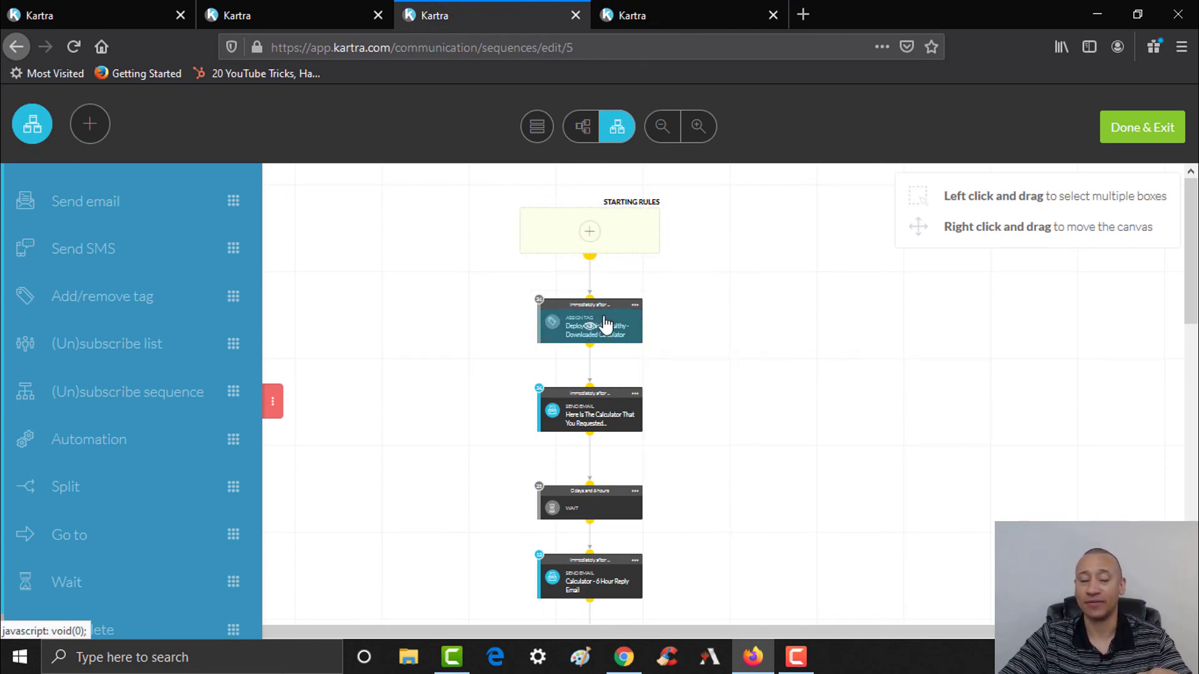
click(679, 13)
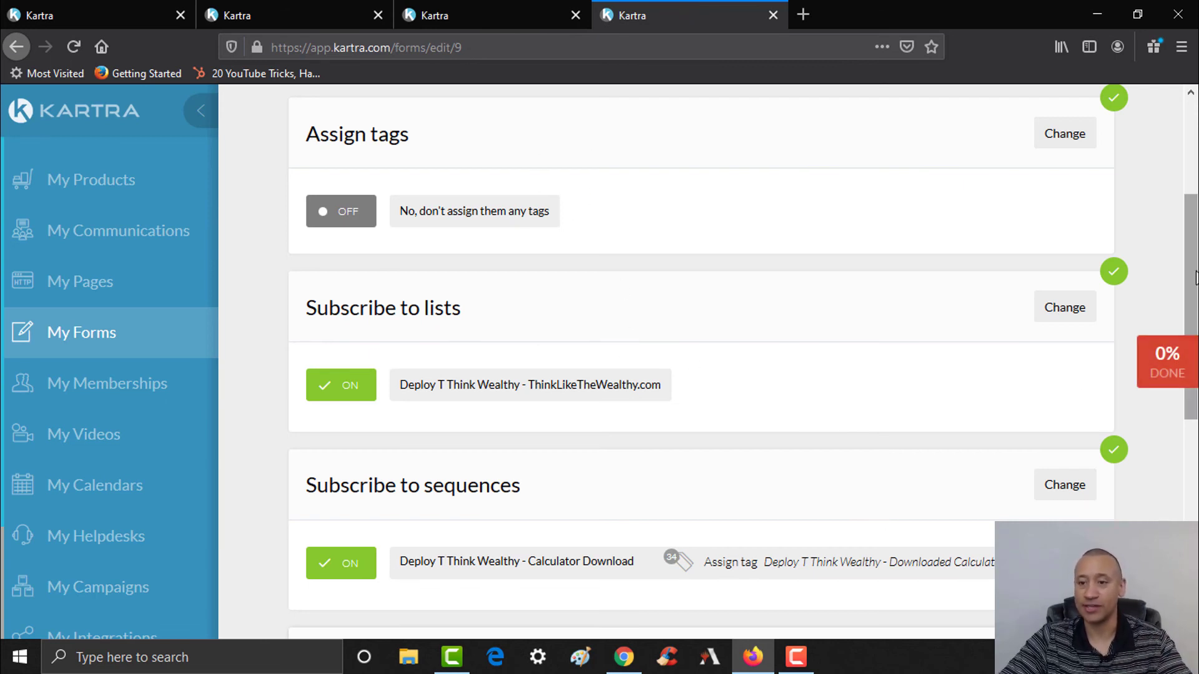
drag(1196, 276, 1195, 343)
click(330, 165)
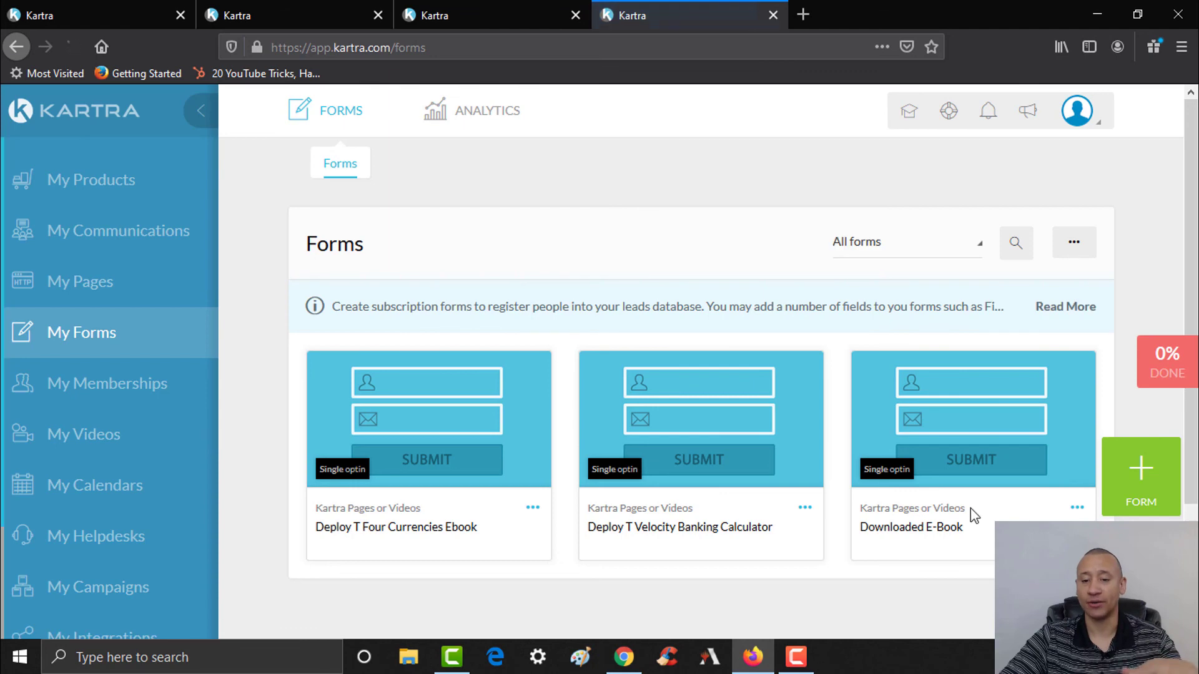
- Go from the campaign checklist's Tags step to the Tags page to review the imported tags
click(1165, 353)
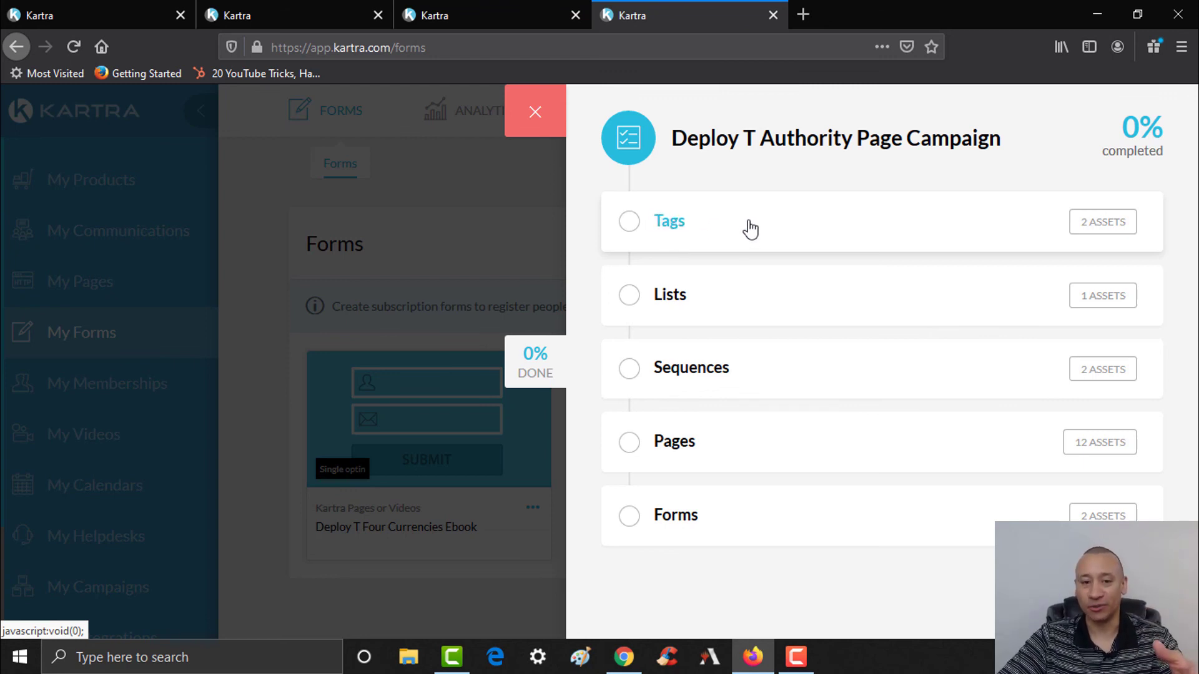
click(636, 228)
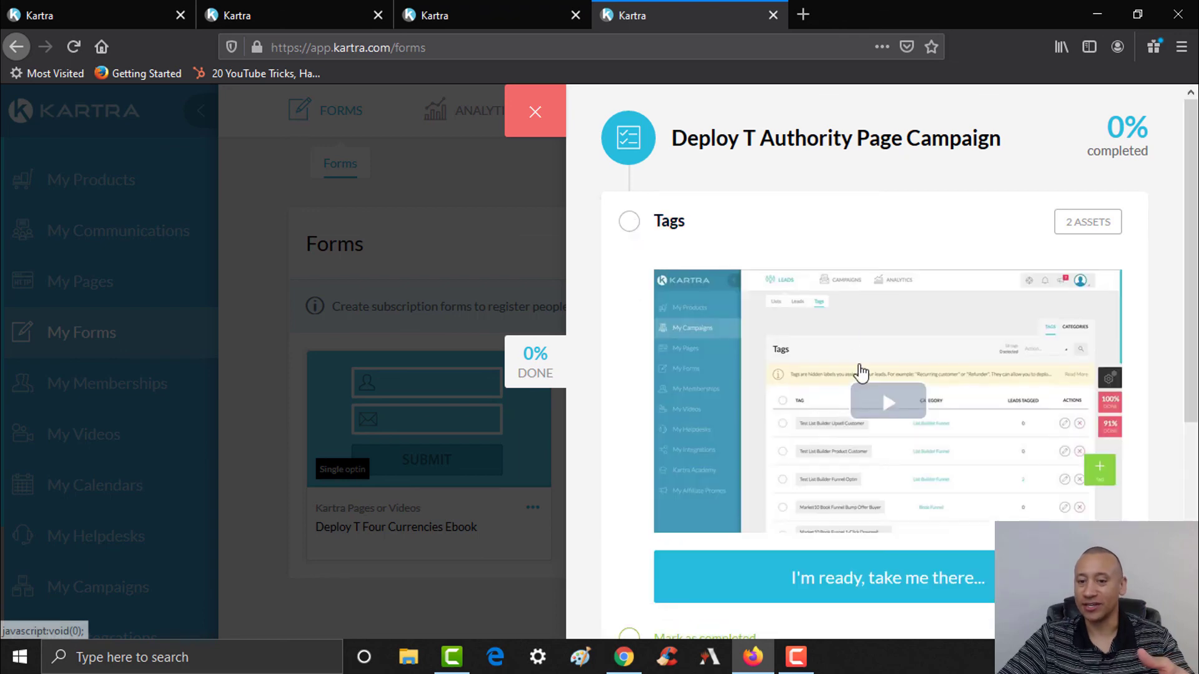
scroll(882, 312, down, 2)
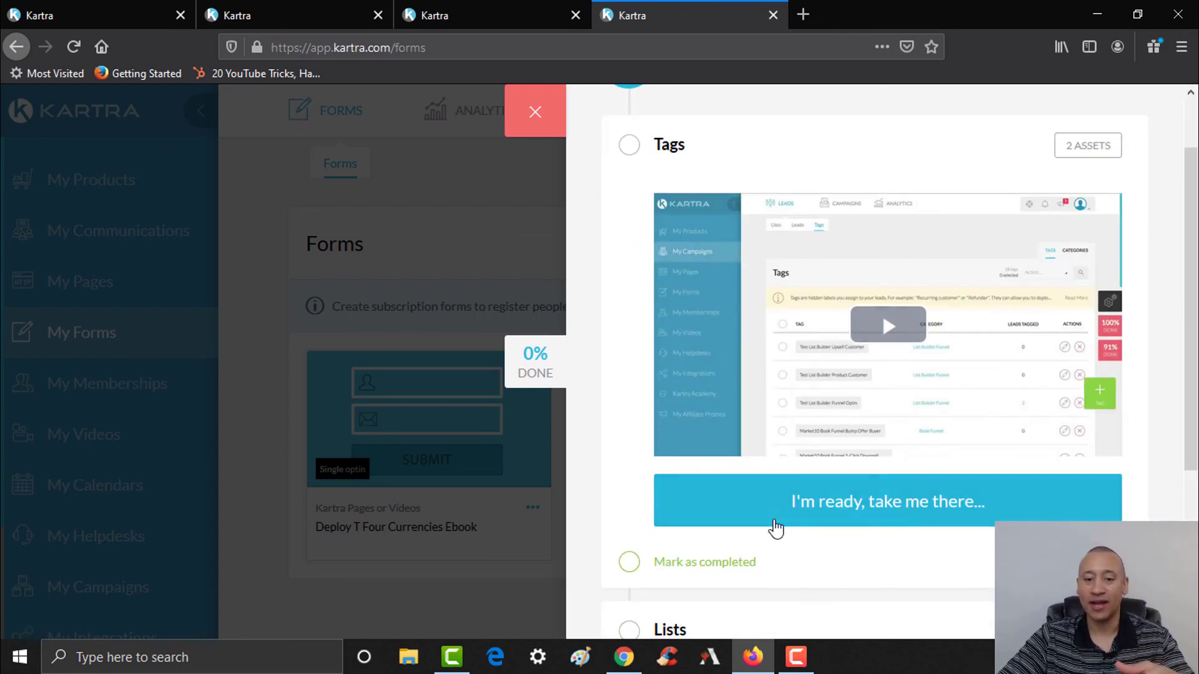
click(878, 509)
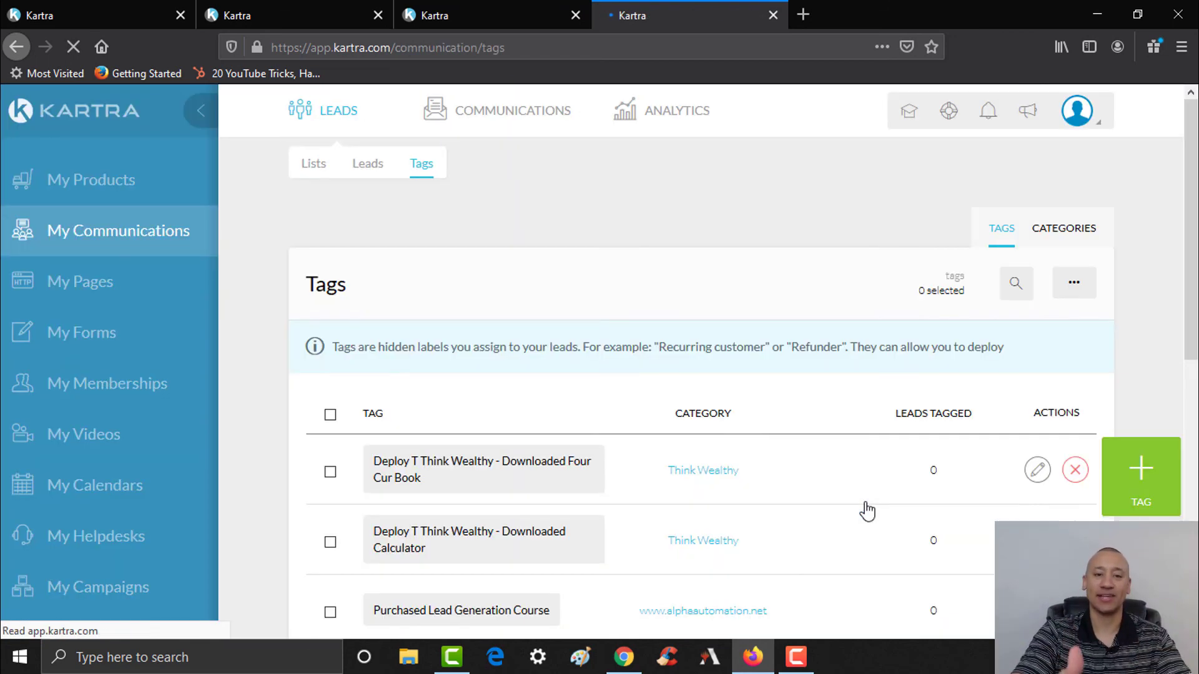
- Abandon an edit removing 'Deploy T' from the Downloaded Four Cur Book tag, then reopen the checklist
scroll(861, 497, down, 3)
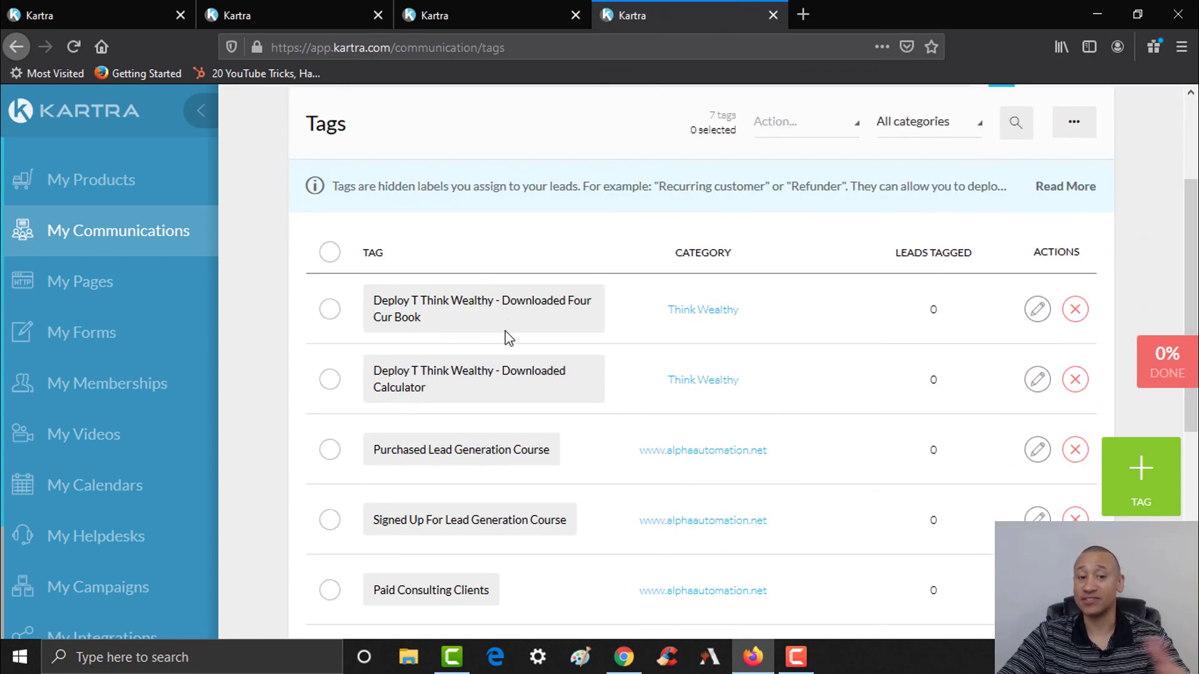
click(1037, 308)
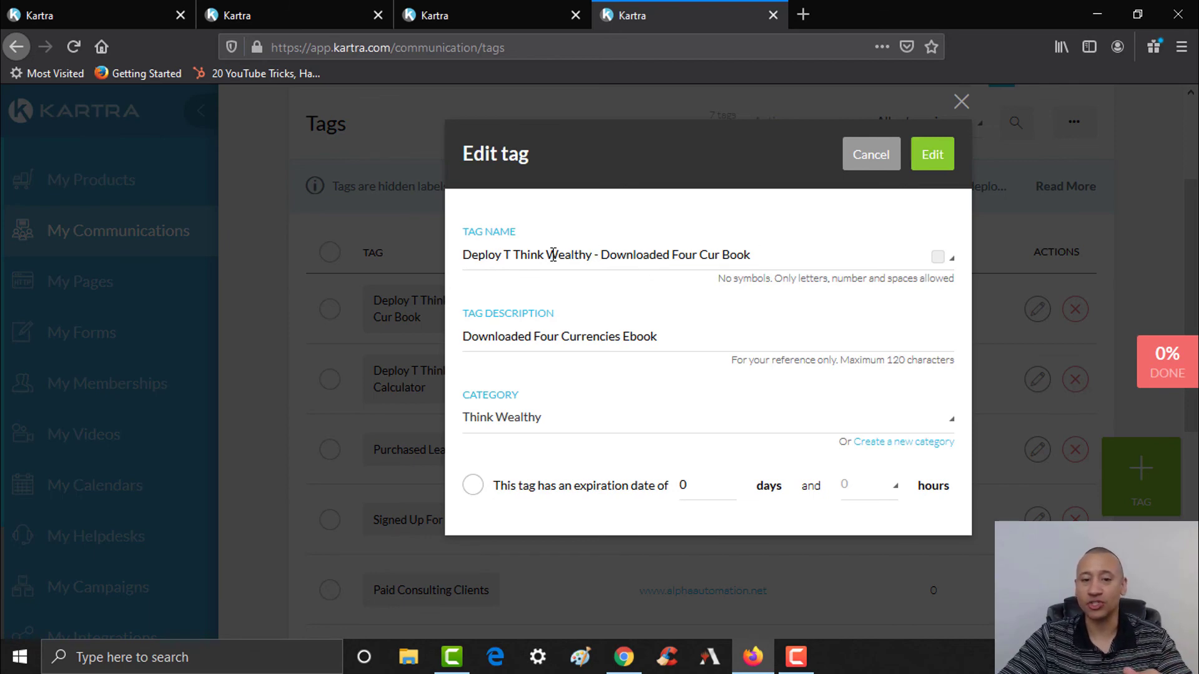
drag(518, 258, 473, 259)
key(BackSpace)
key(BackSpace)
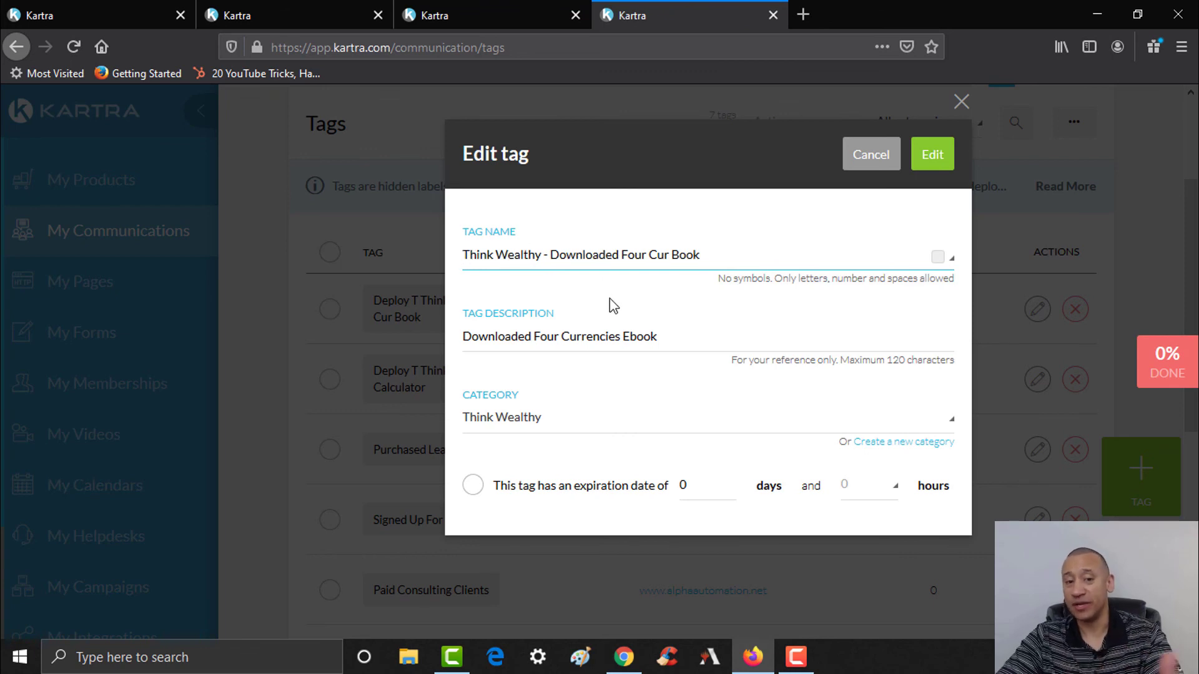
click(611, 424)
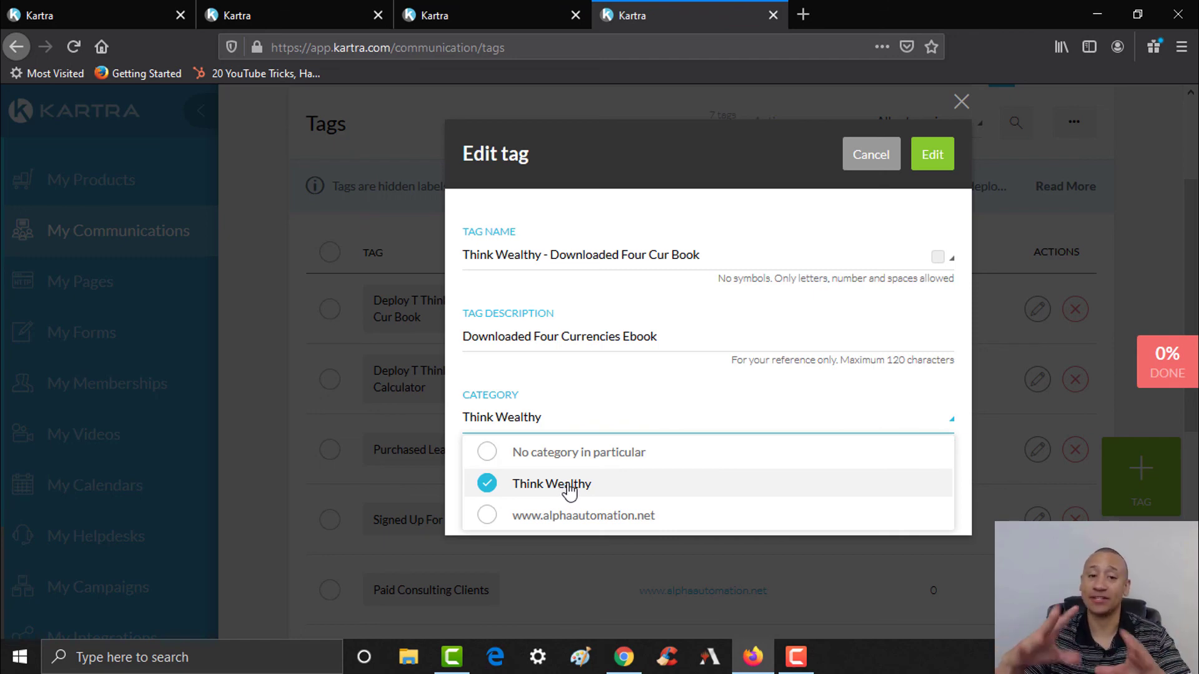
click(960, 101)
click(1161, 359)
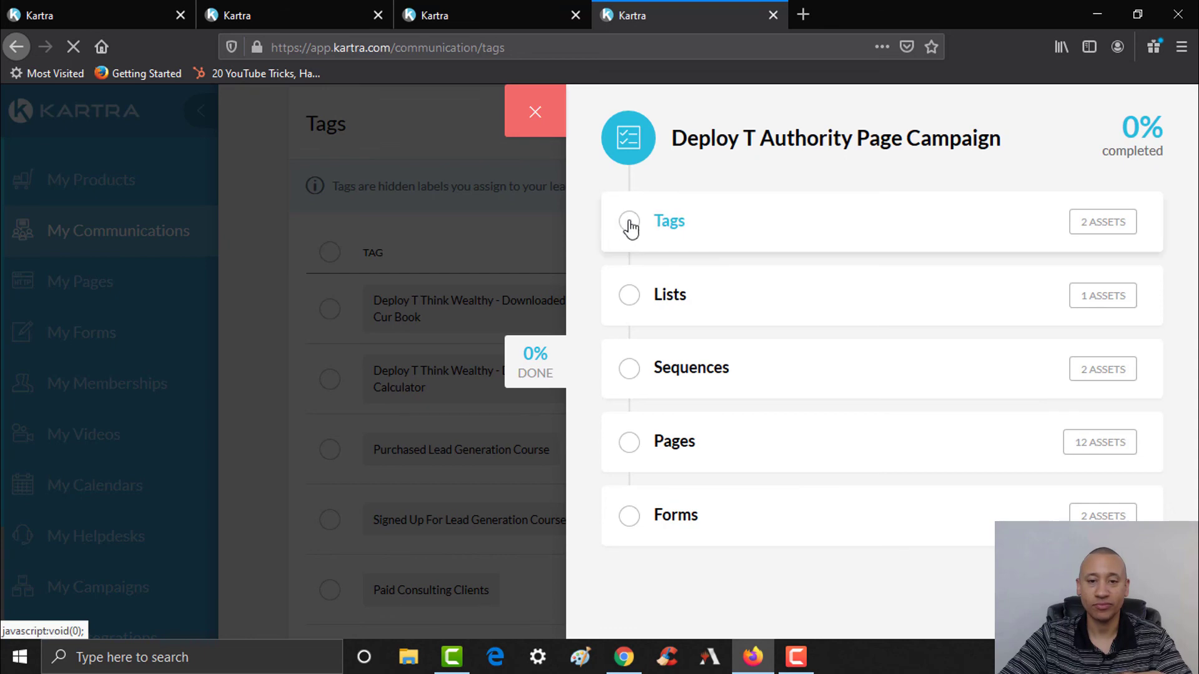
- Mark the Tags step of the campaign checklist as completed
click(663, 225)
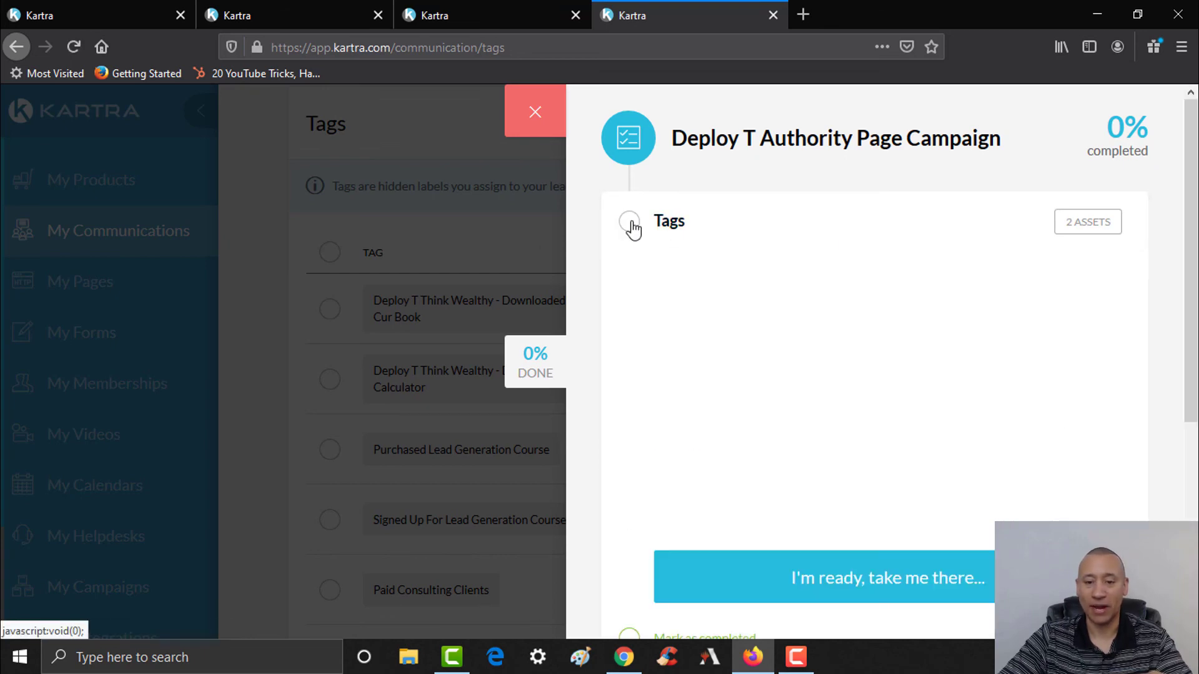
scroll(1175, 336, down, 2)
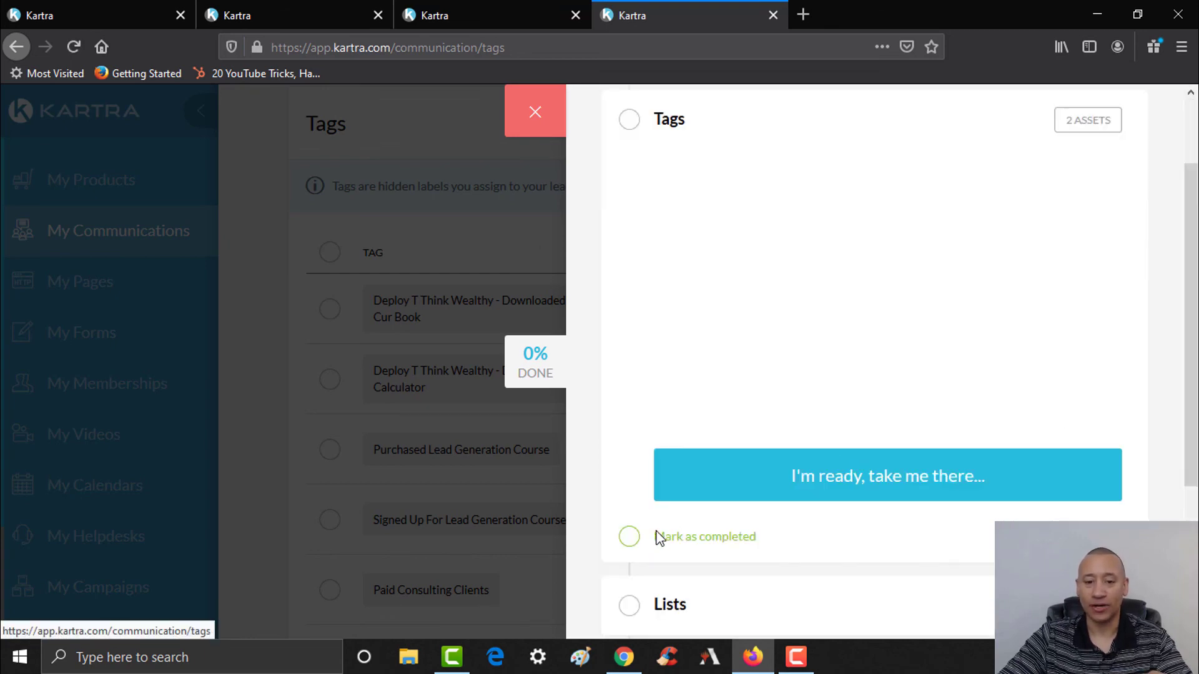
click(633, 537)
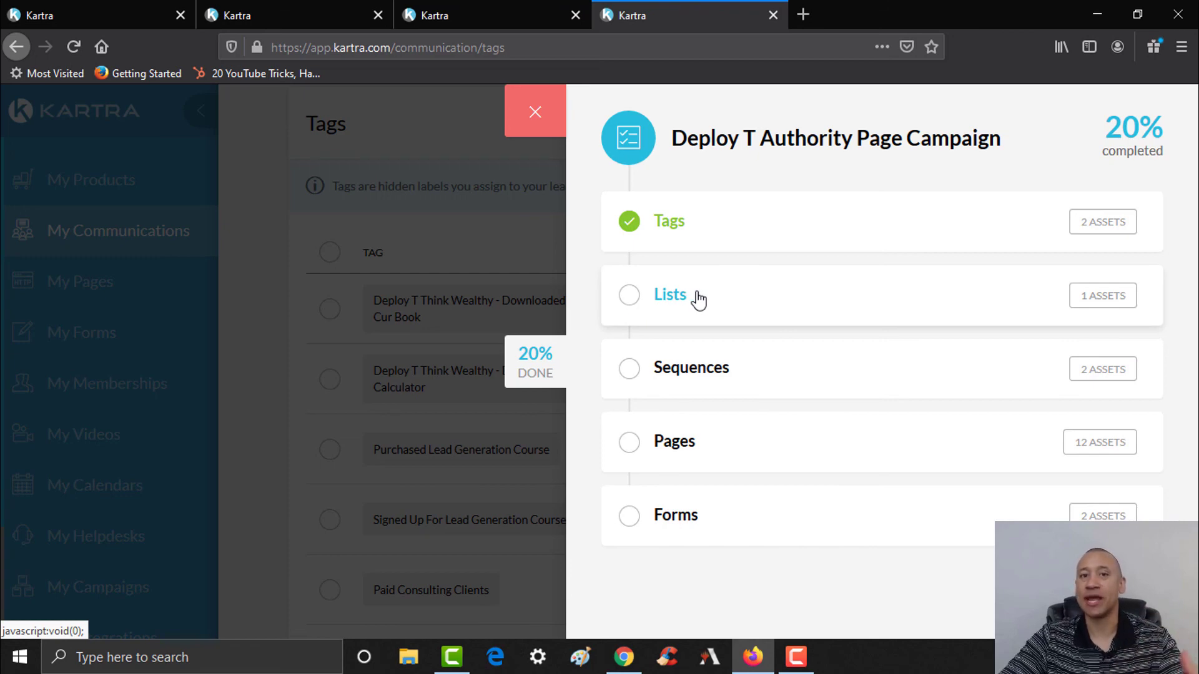
- Preview the Lists and Sequences checklist steps, then close the checklist panel
click(631, 299)
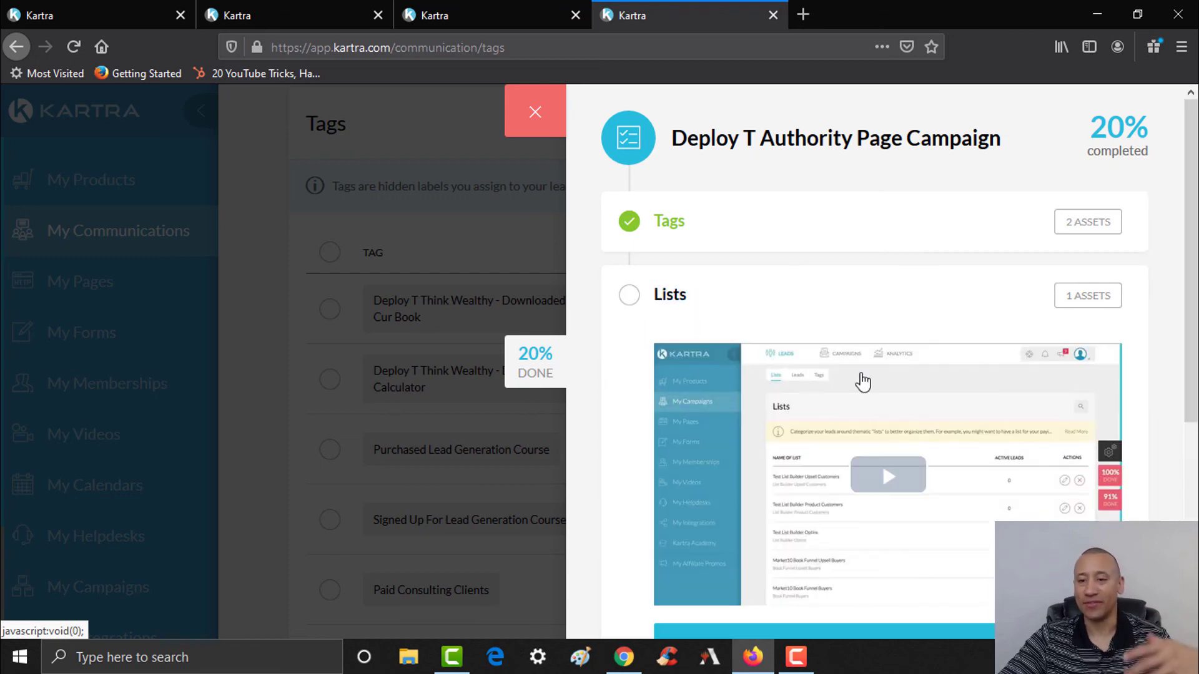
scroll(1044, 433, down, 5)
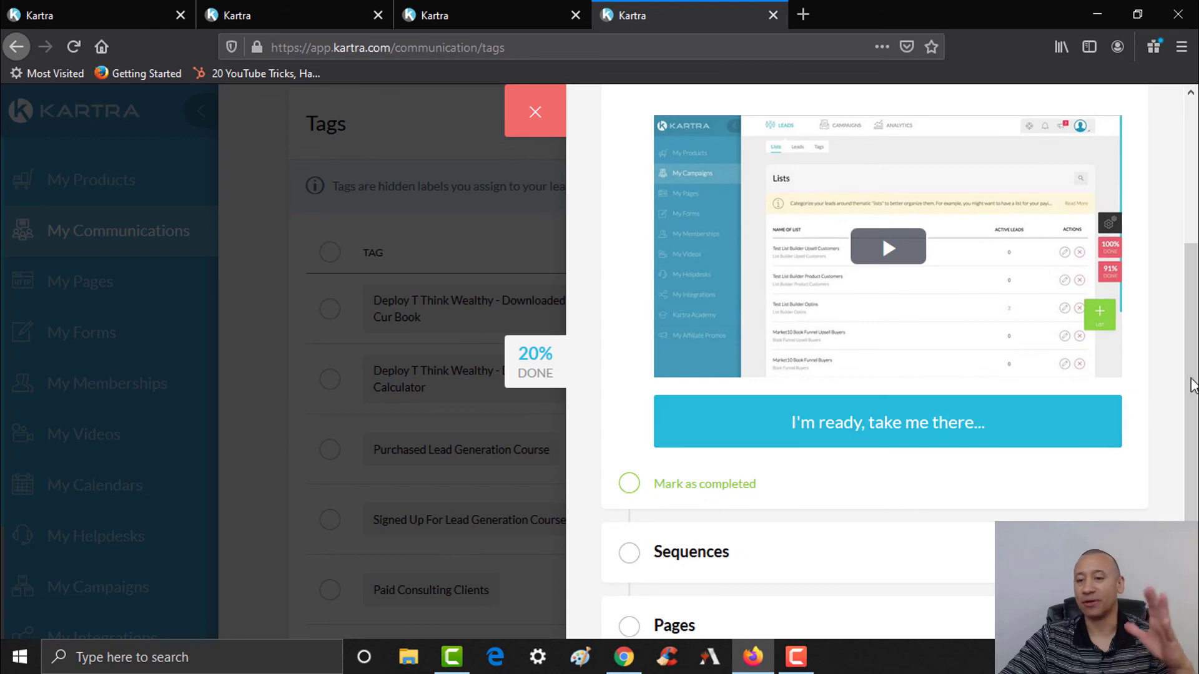
scroll(1164, 402, down, 1)
drag(1191, 562, 1191, 570)
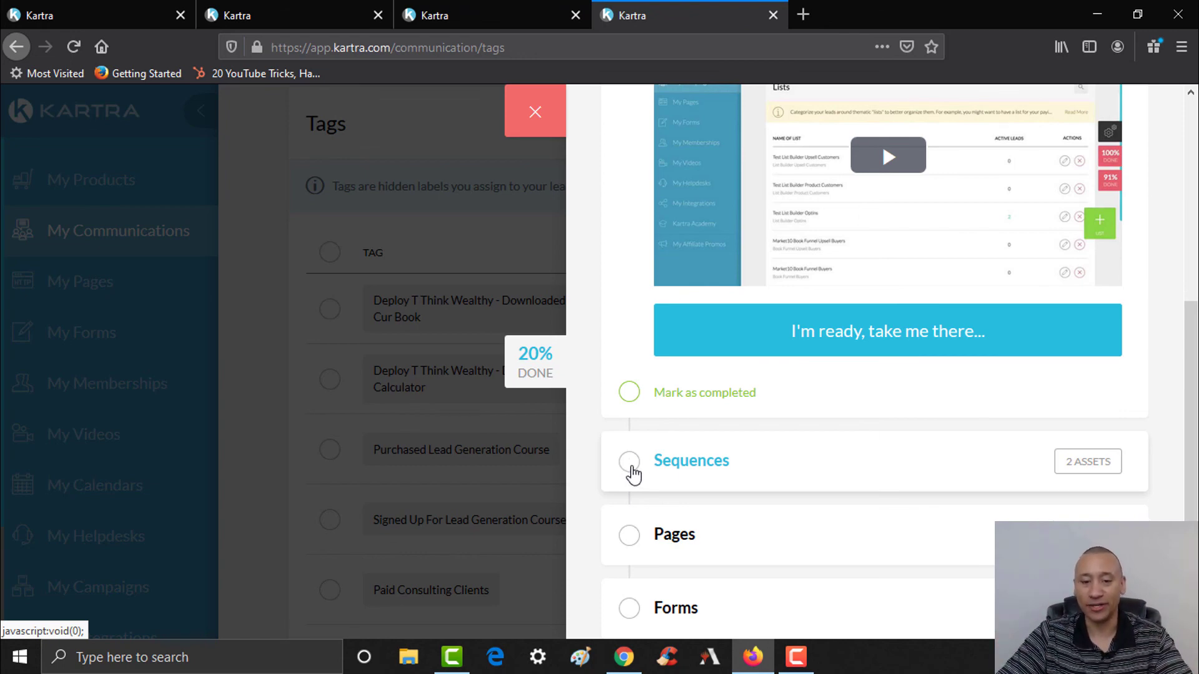
click(631, 469)
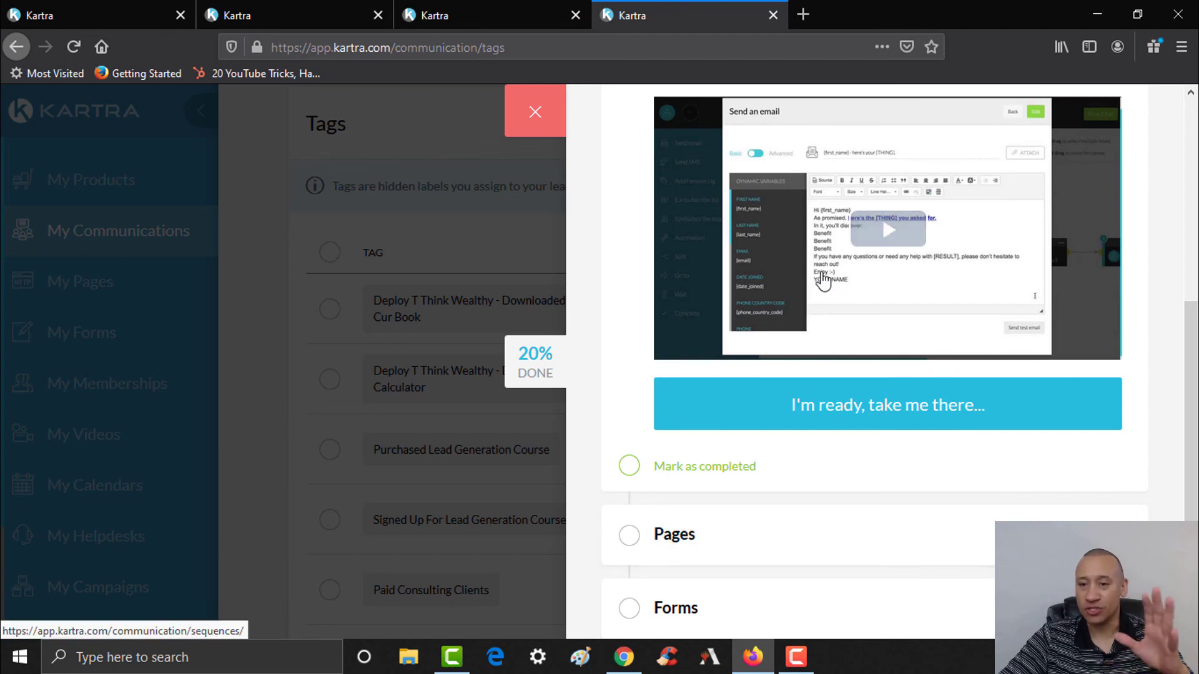
scroll(806, 275, up, 5)
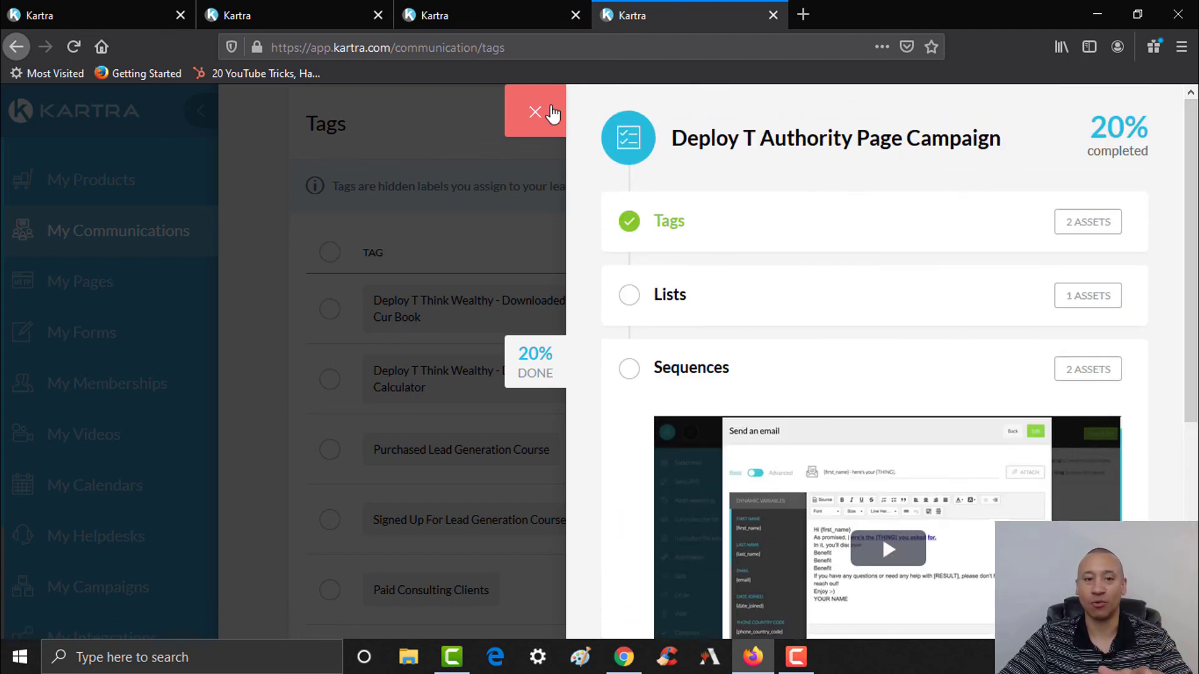
click(534, 115)
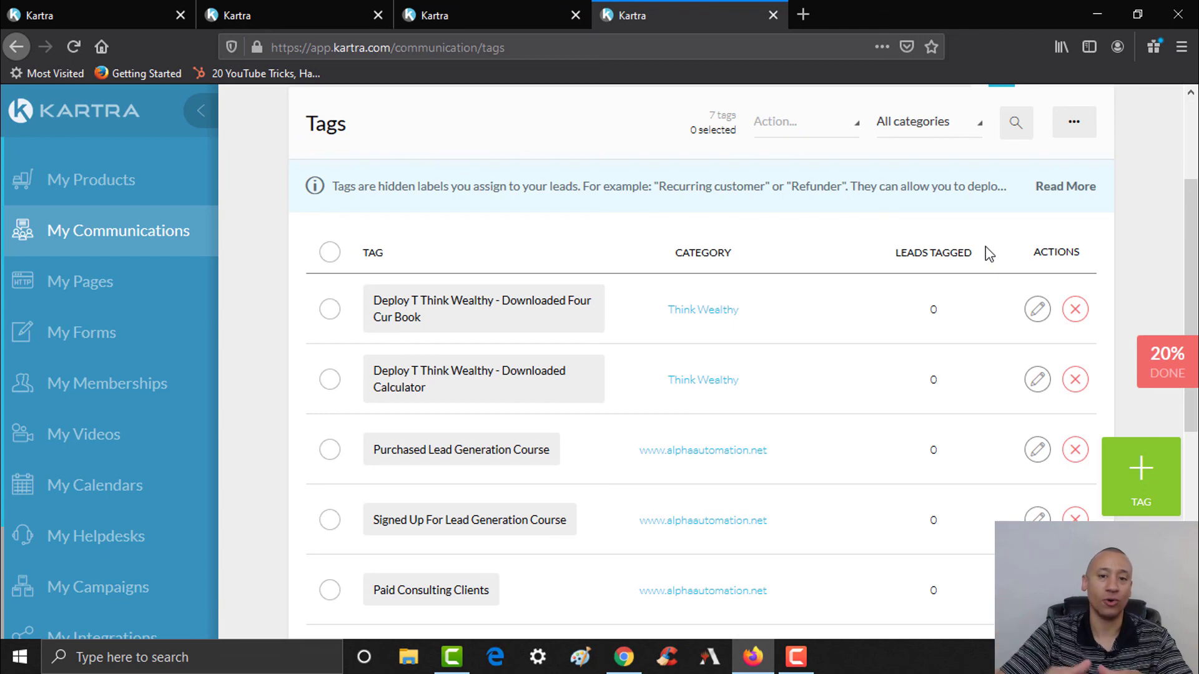
- Check the original account's campaign share code, then go to My Products in the second account
click(623, 657)
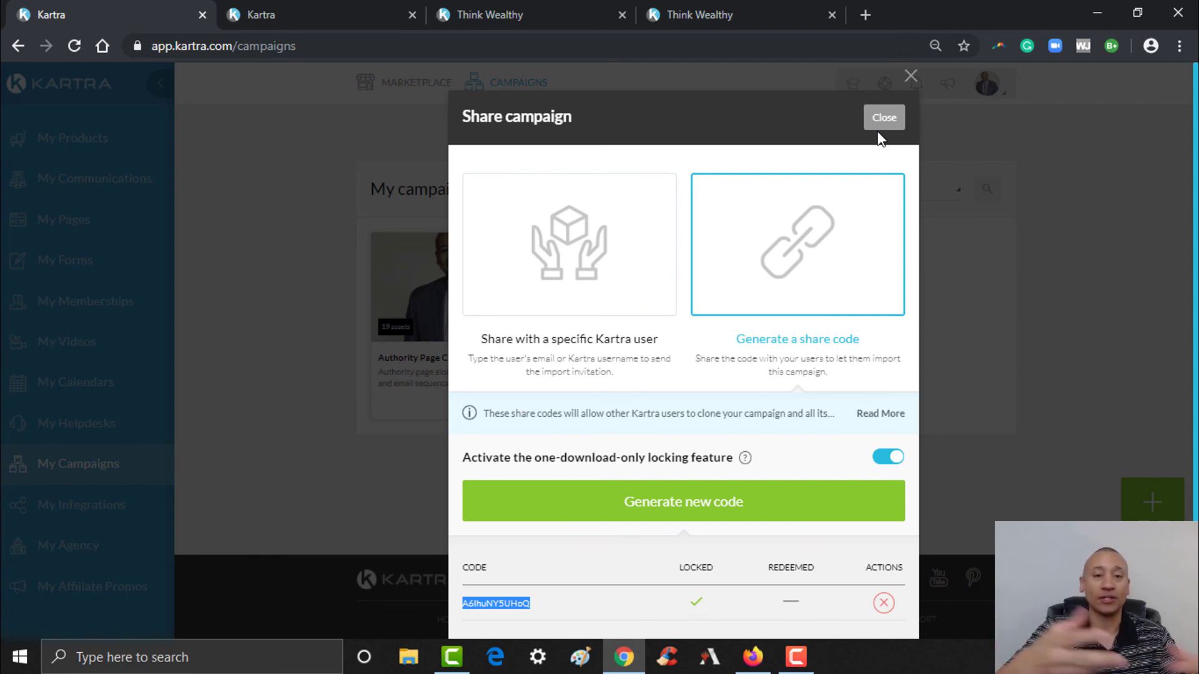
click(753, 659)
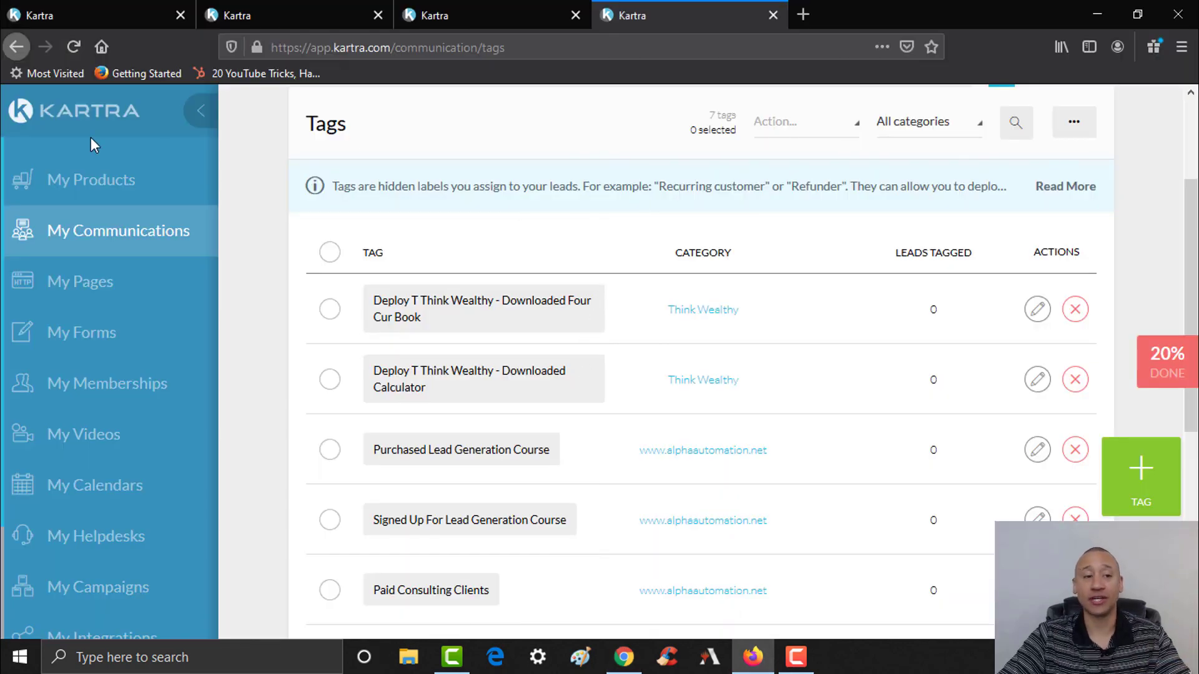
click(66, 186)
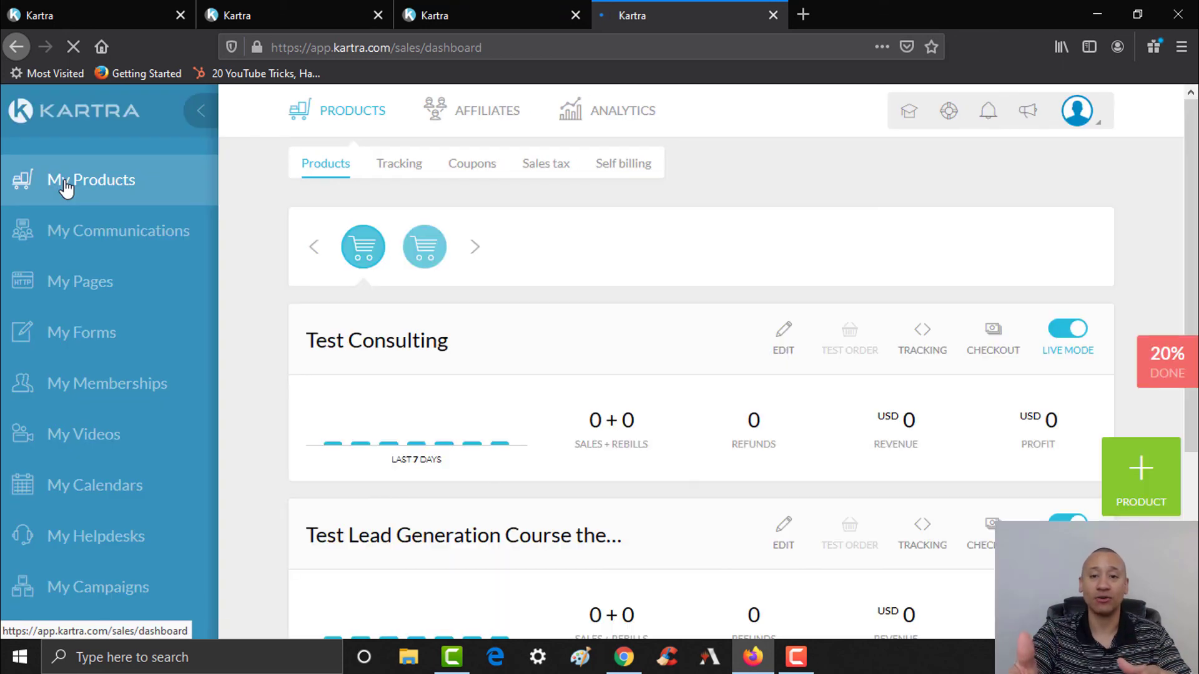
- Go to the Kartra dashboard, then view the live thinklikethewealthy.com homepage in Chrome
click(83, 112)
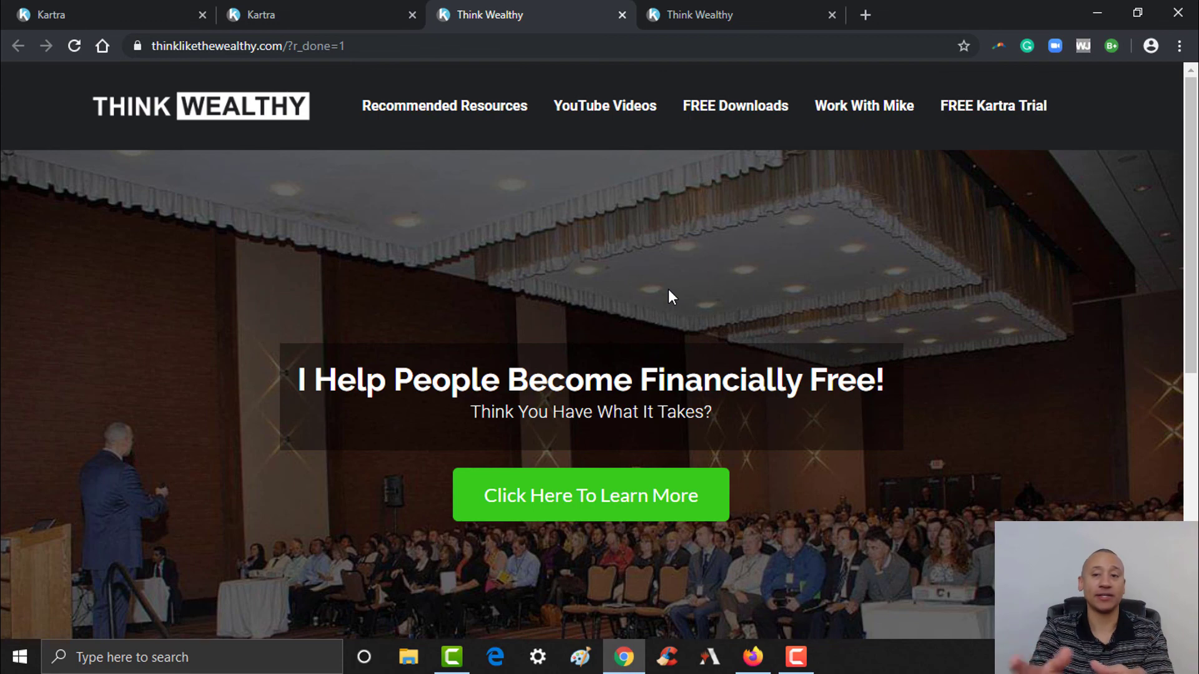
mouse_move(1194, 177)
mouse_down()
mouse_move(1194, 246)
mouse_move(1195, 178)
mouse_up()
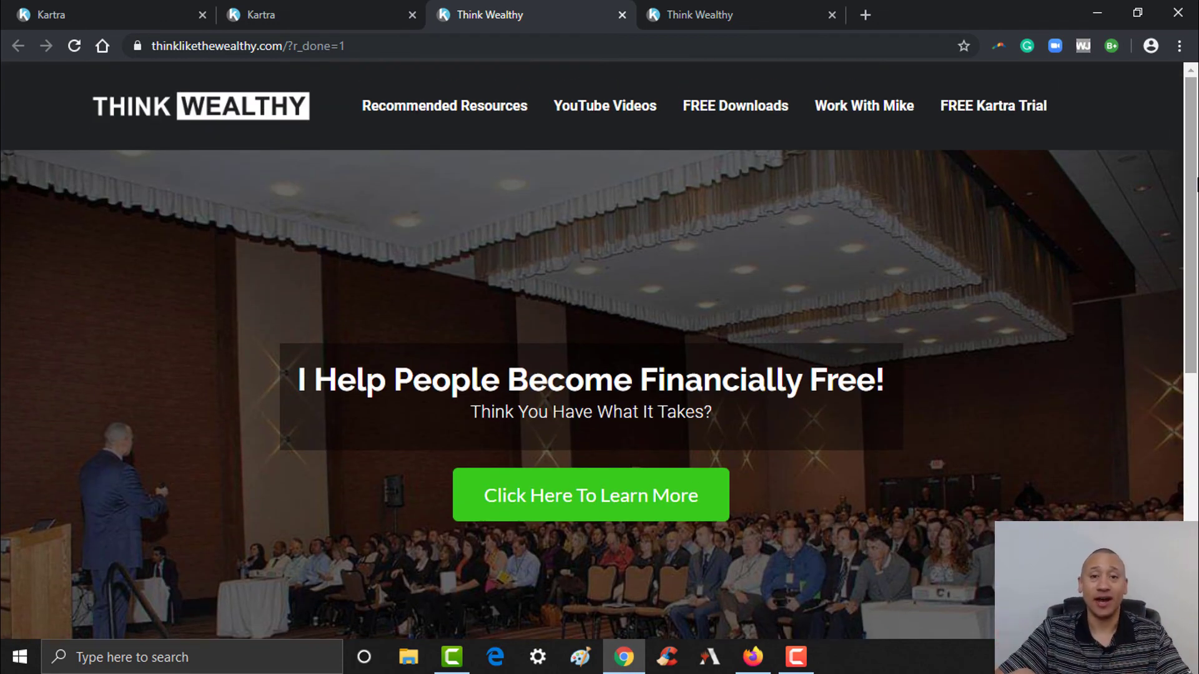